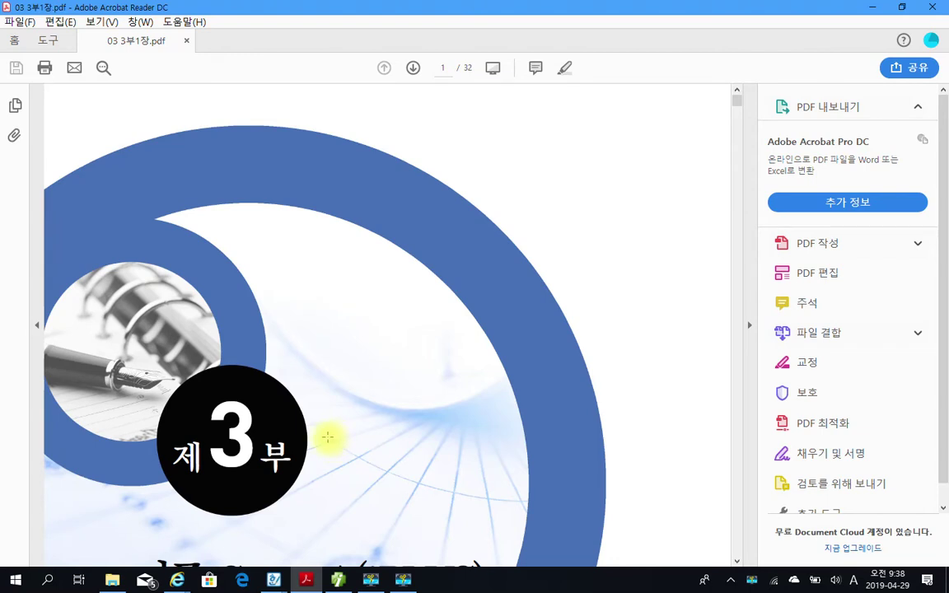
Search the textbook for page number 174 to jump to page 16.
{"action": "scroll", "coordinate": [330, 443], "scroll_direction": "down", "scroll_amount": 2}
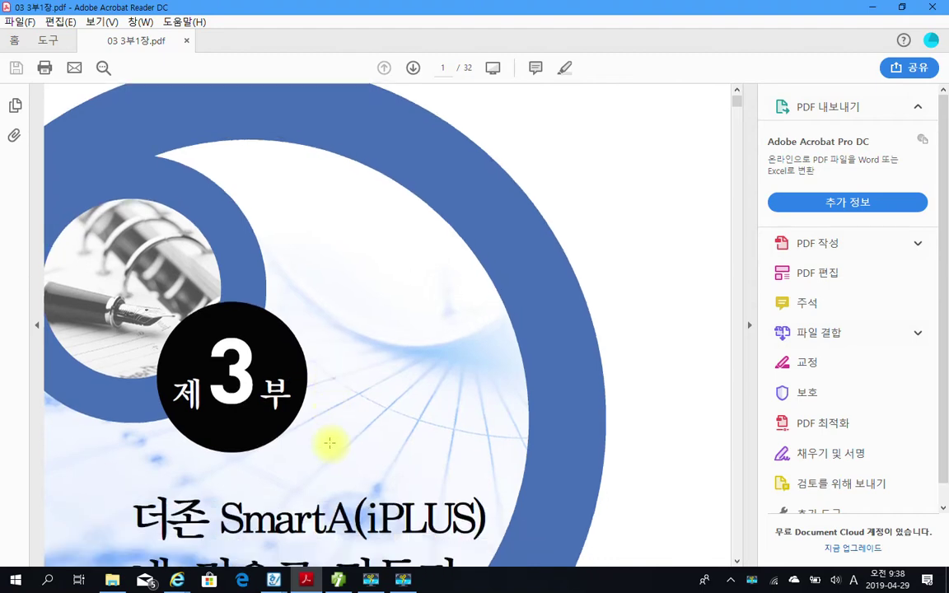
{"action": "scroll", "coordinate": [329, 442], "scroll_direction": "down", "scroll_amount": 10}
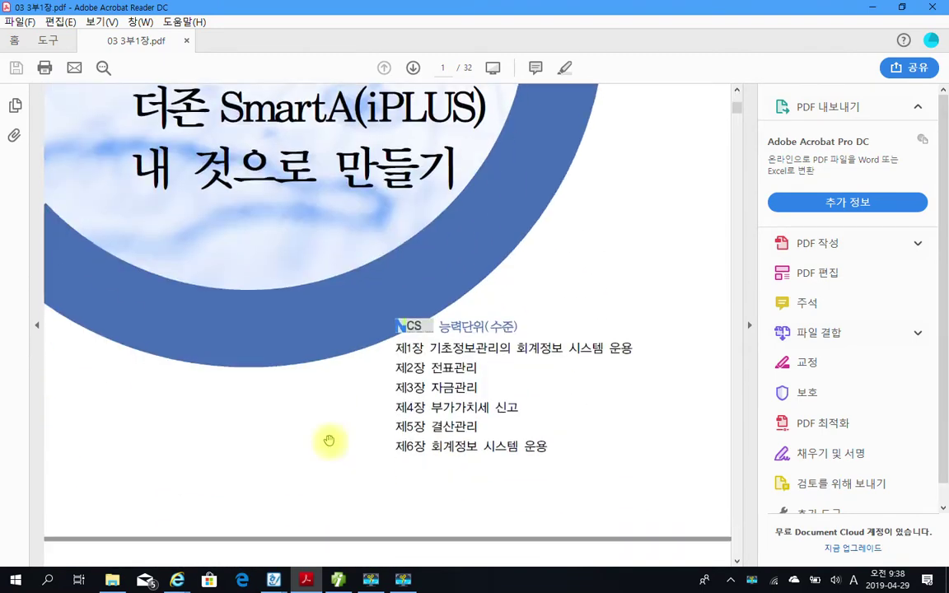
{"action": "scroll", "coordinate": [328, 439], "scroll_direction": "down", "scroll_amount": 10}
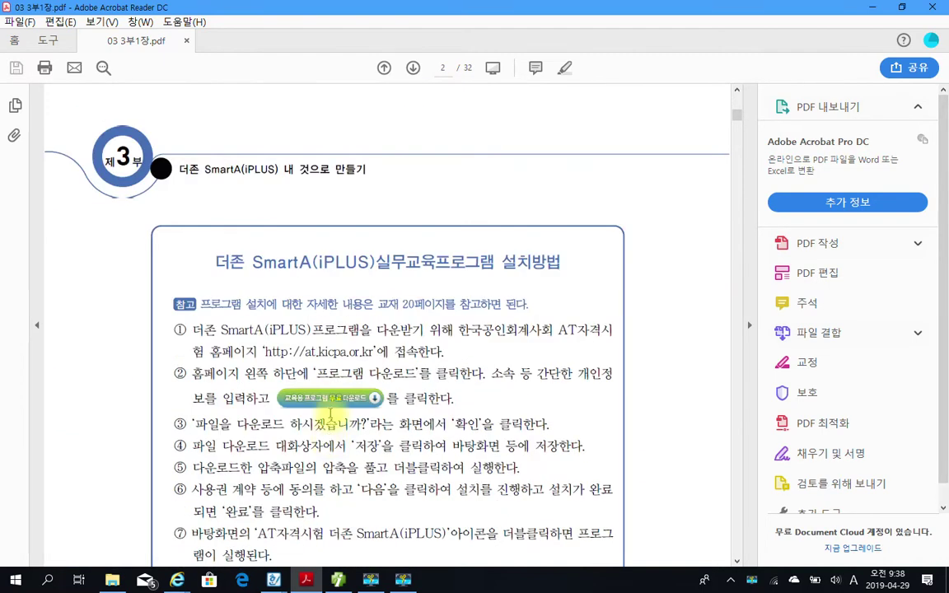
{"action": "key", "text": "ctrl+f"}
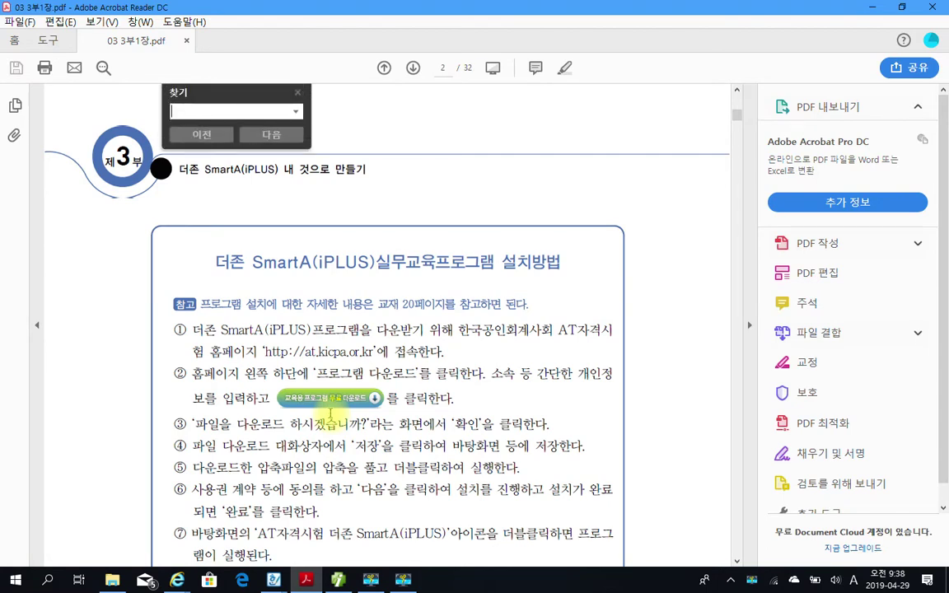
{"action": "type", "text": "174"}
{"action": "key", "text": "Return"}
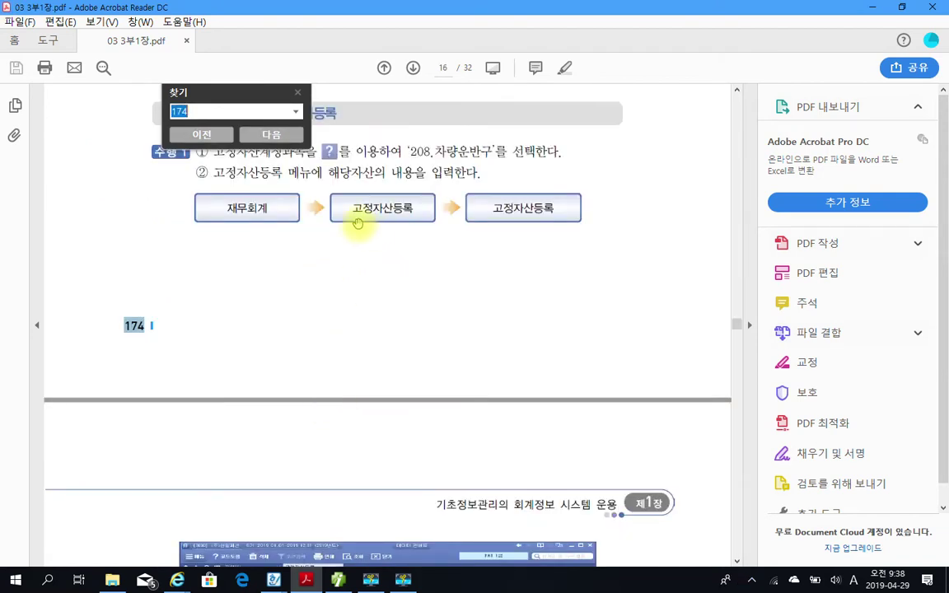
{"action": "left_click", "coordinate": [297, 91]}
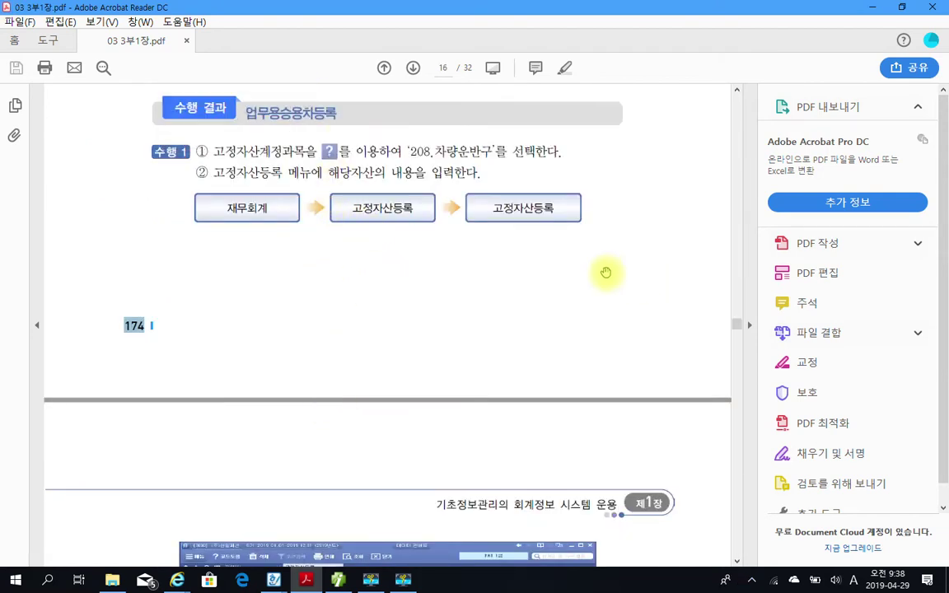
Hide the tools pane to widen the page and scroll to the 업무용승용차등록 exercise.
{"action": "left_click", "coordinate": [748, 325]}
{"action": "scroll", "coordinate": [466, 334], "scroll_direction": "up", "scroll_amount": 3}
{"action": "scroll", "coordinate": [467, 337], "scroll_direction": "up", "scroll_amount": 12}
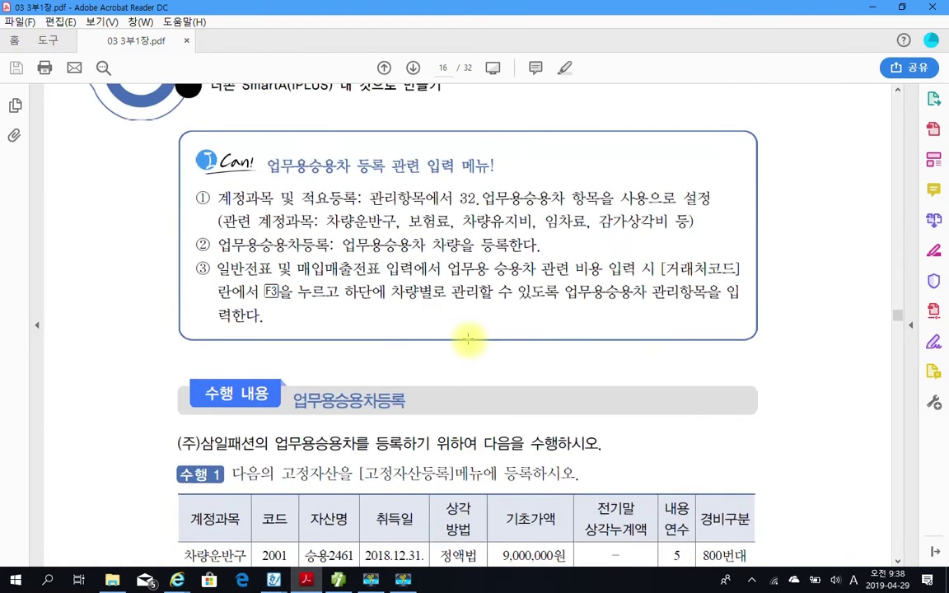
{"action": "scroll", "coordinate": [467, 354], "scroll_direction": "down", "scroll_amount": 3}
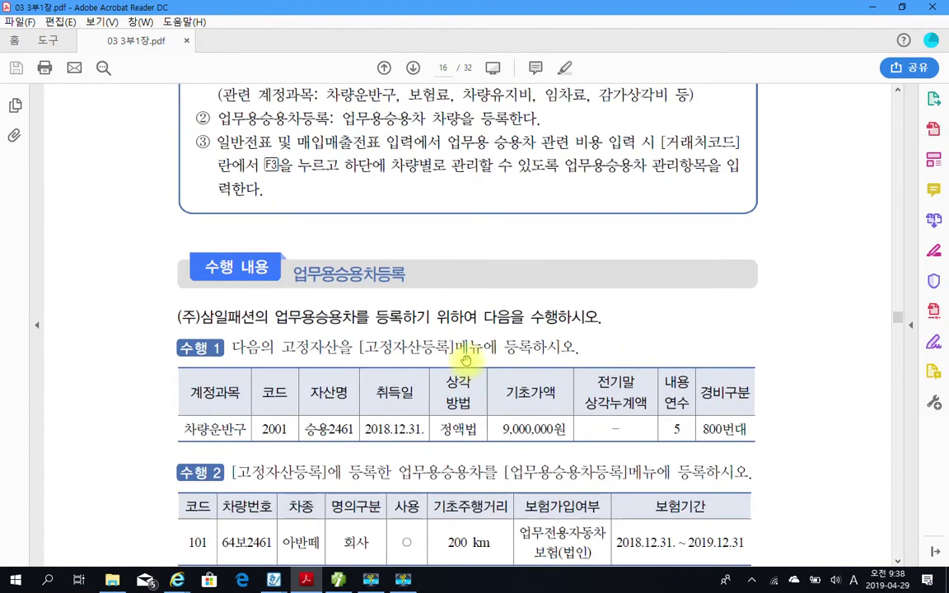
{"action": "scroll", "coordinate": [461, 362], "scroll_direction": "down", "scroll_amount": 2}
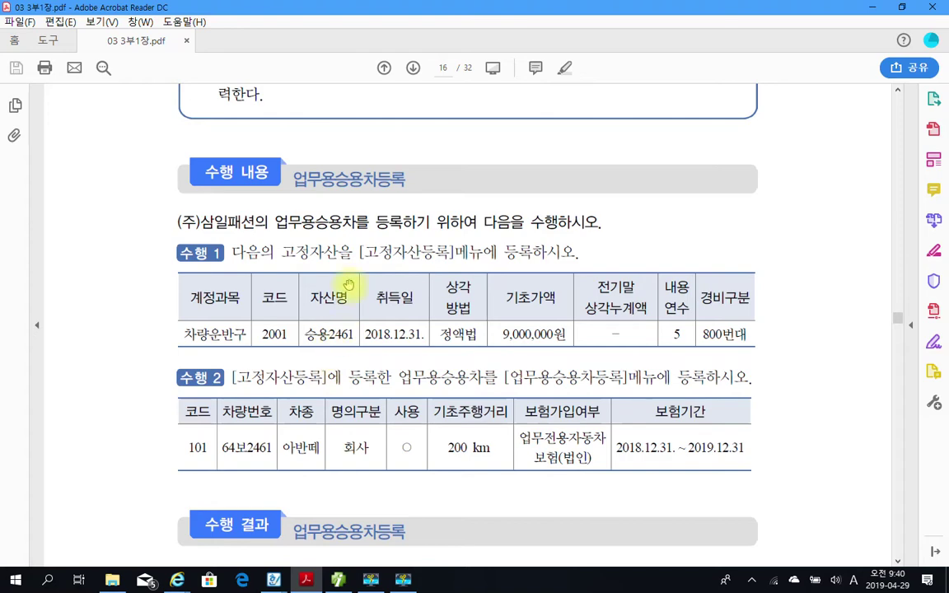
Quit KakaoTalk from the system tray's hidden icons.
{"action": "scroll", "coordinate": [349, 267], "scroll_direction": "up", "scroll_amount": 3}
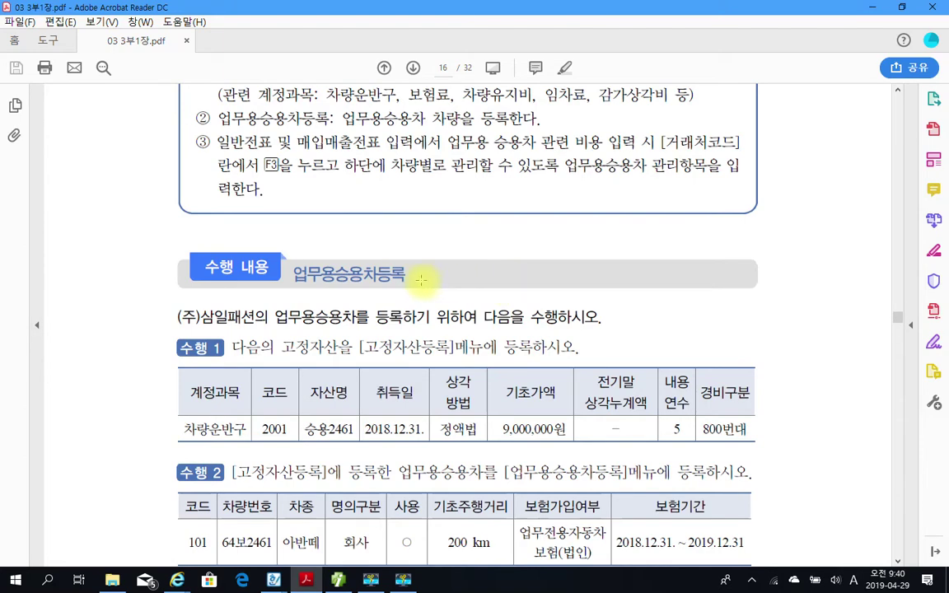
{"action": "scroll", "coordinate": [421, 280], "scroll_direction": "down", "scroll_amount": 2}
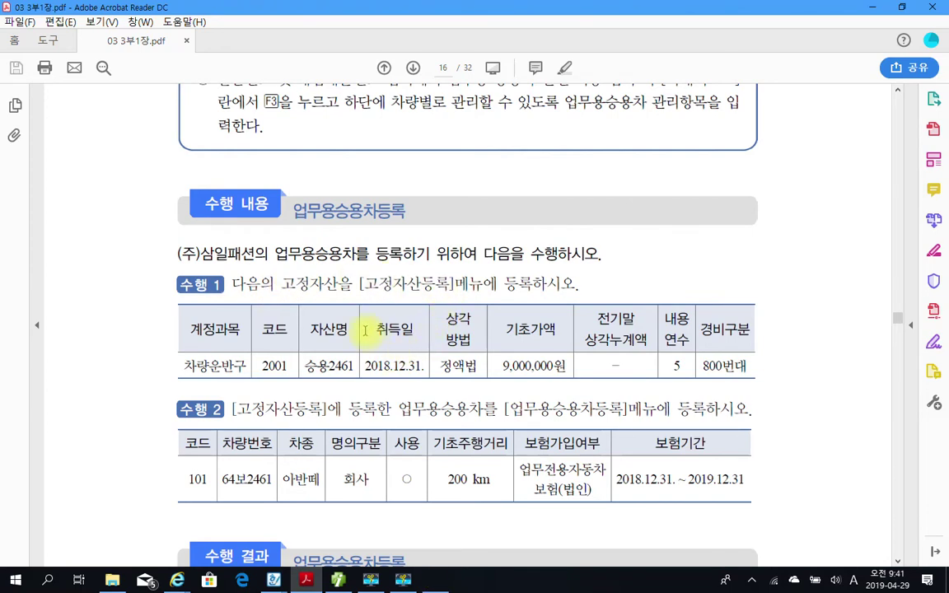
{"action": "left_click", "coordinate": [751, 580]}
{"action": "right_click", "coordinate": [715, 553]}
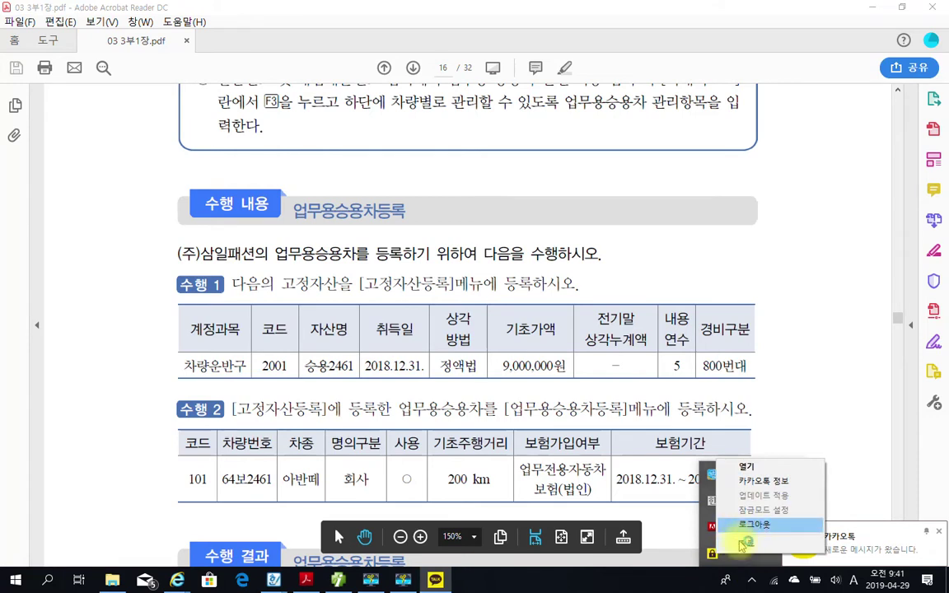
{"action": "left_click", "coordinate": [743, 540]}
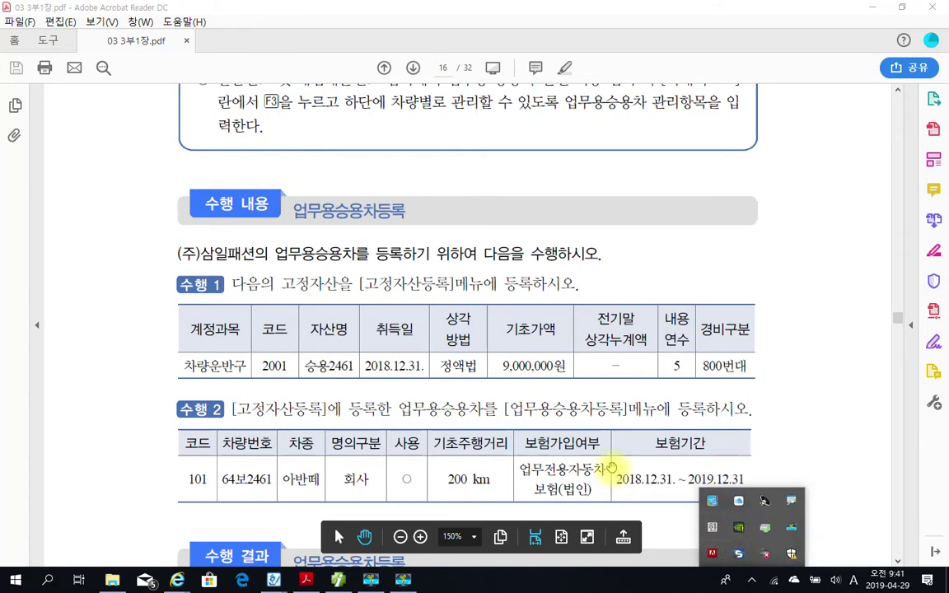
Switch from the PDF to the Smart A accounting program.
{"action": "left_click", "coordinate": [611, 467]}
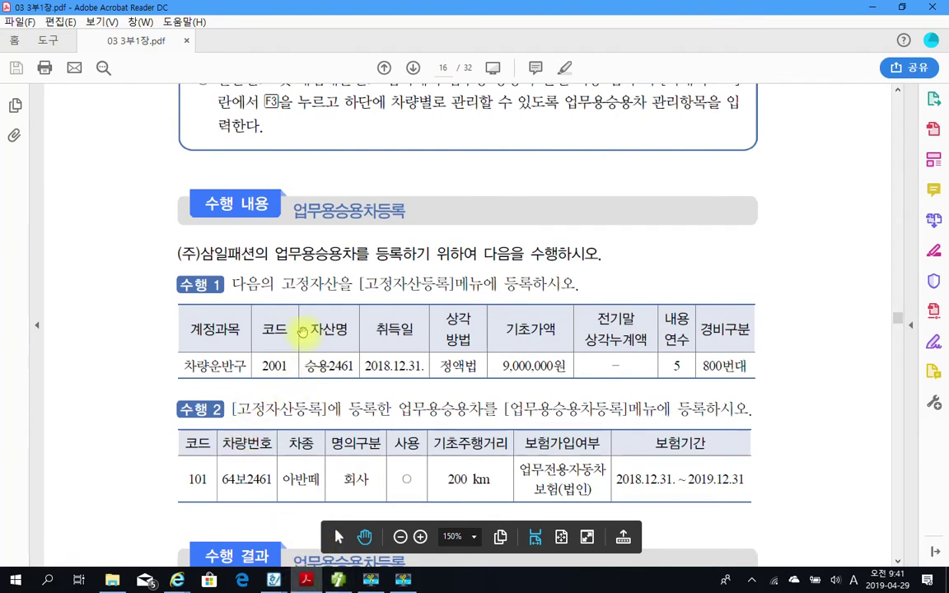
{"action": "scroll", "coordinate": [346, 380], "scroll_direction": "down", "scroll_amount": 3}
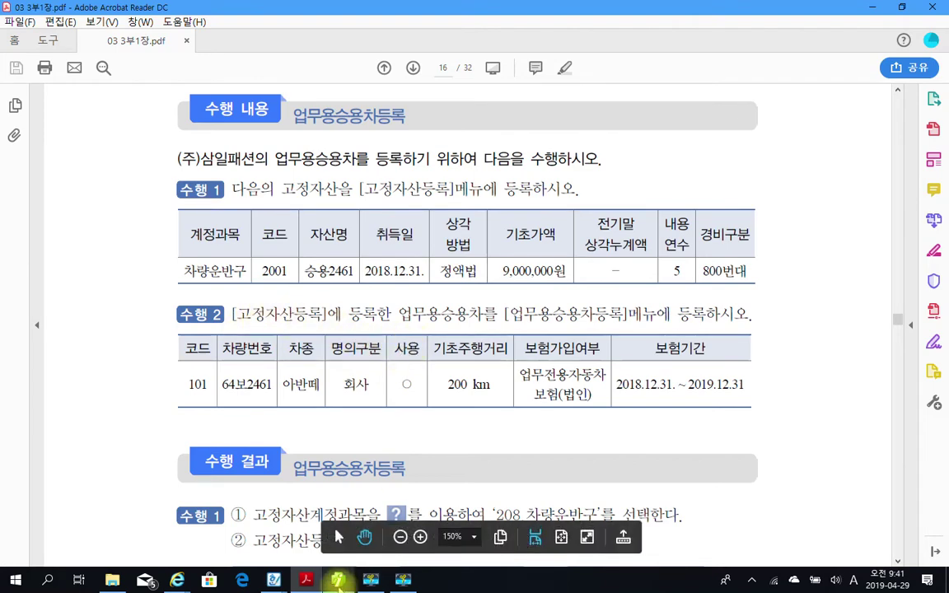
{"action": "left_click", "coordinate": [338, 581]}
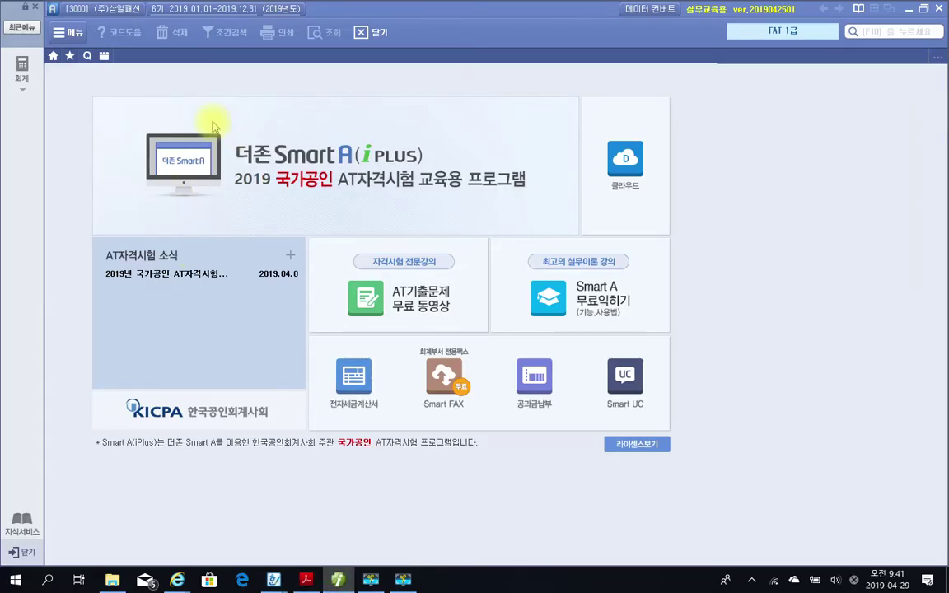
Open 업무용승용차등록 from the 회계 전체메뉴 under 기초정보관리.
{"action": "left_click", "coordinate": [23, 67]}
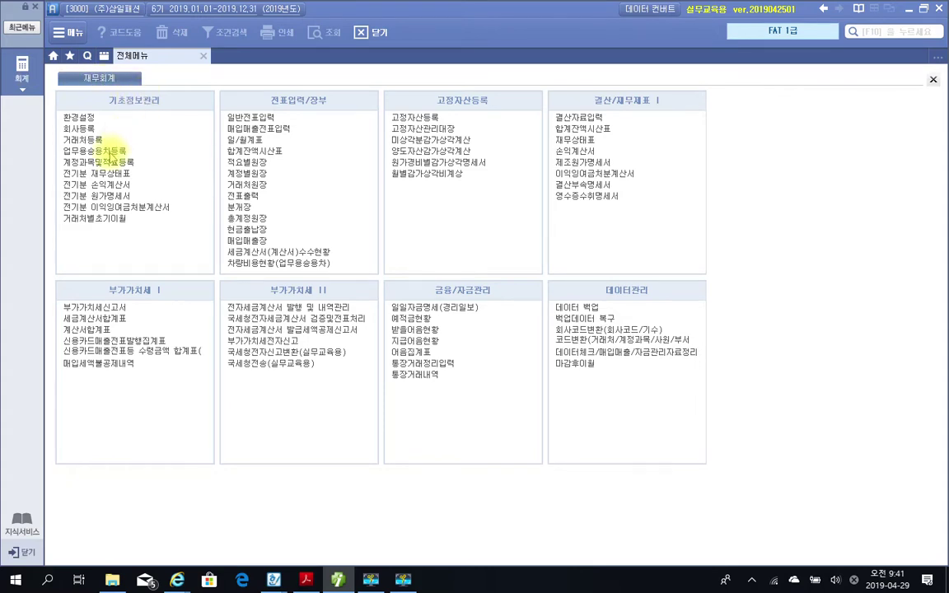
{"action": "left_click", "coordinate": [111, 151]}
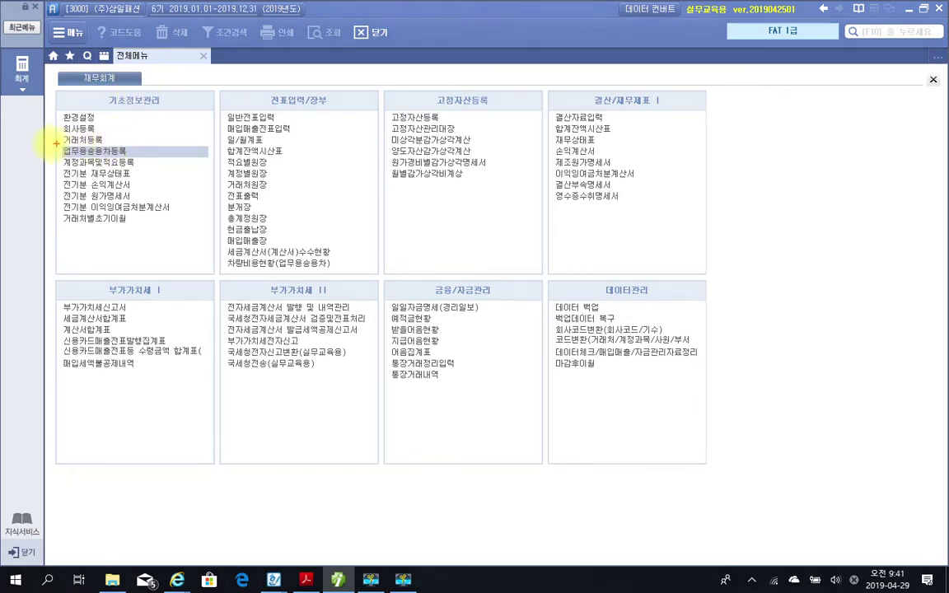
{"action": "left_click_drag", "start_coordinate": [47, 143], "coordinate": [190, 161]}
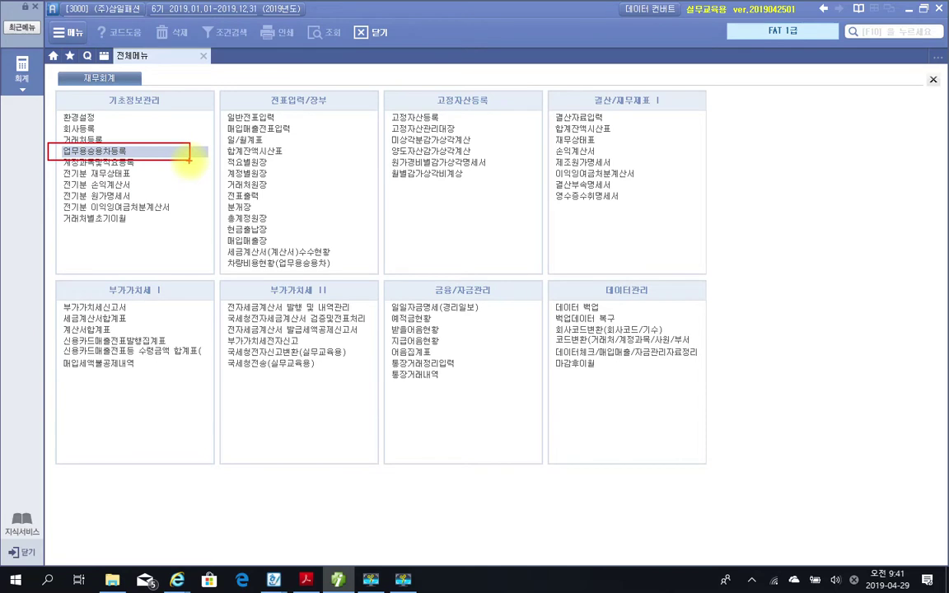
{"action": "key", "text": "Escape"}
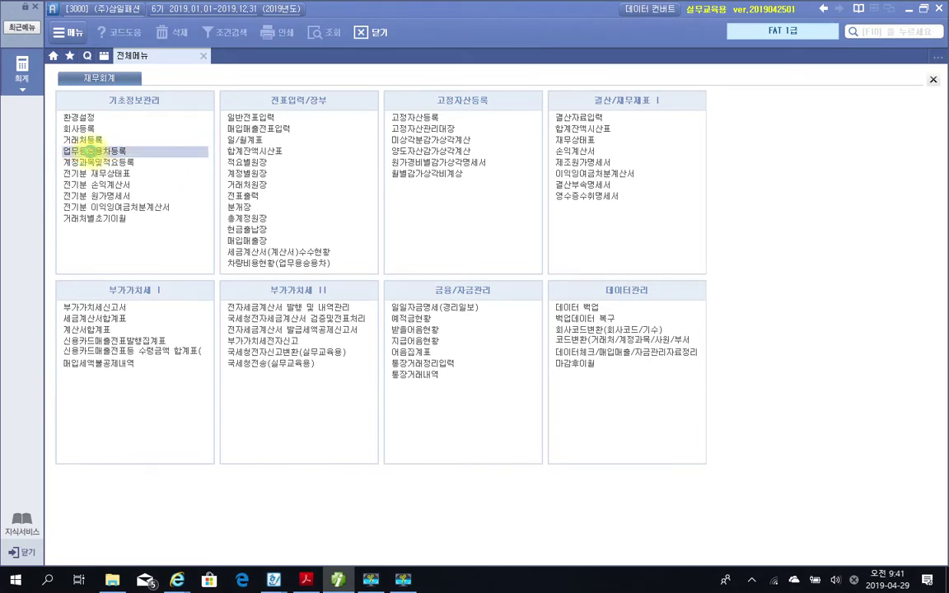
{"action": "left_click", "coordinate": [92, 151]}
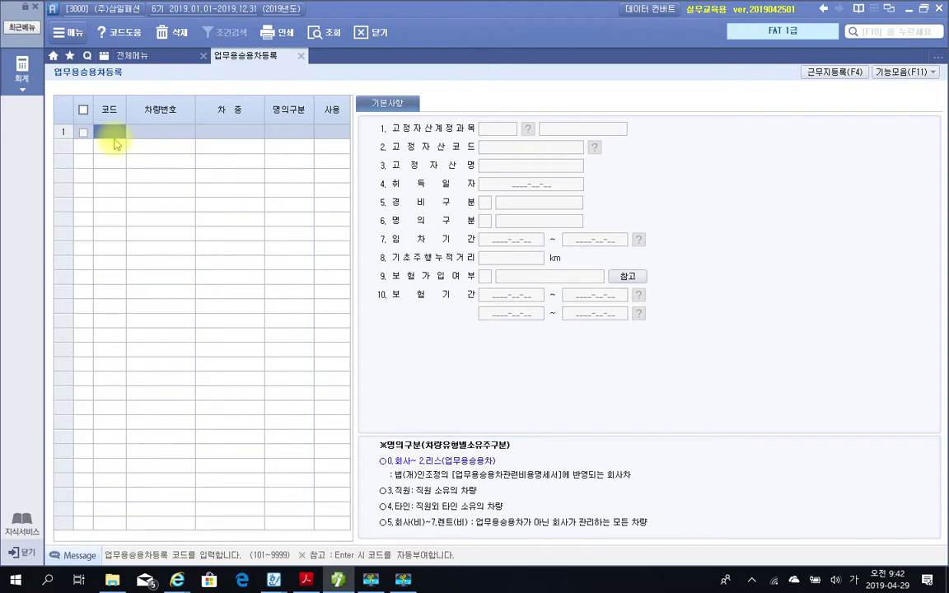
{"action": "type", "text": "101"}
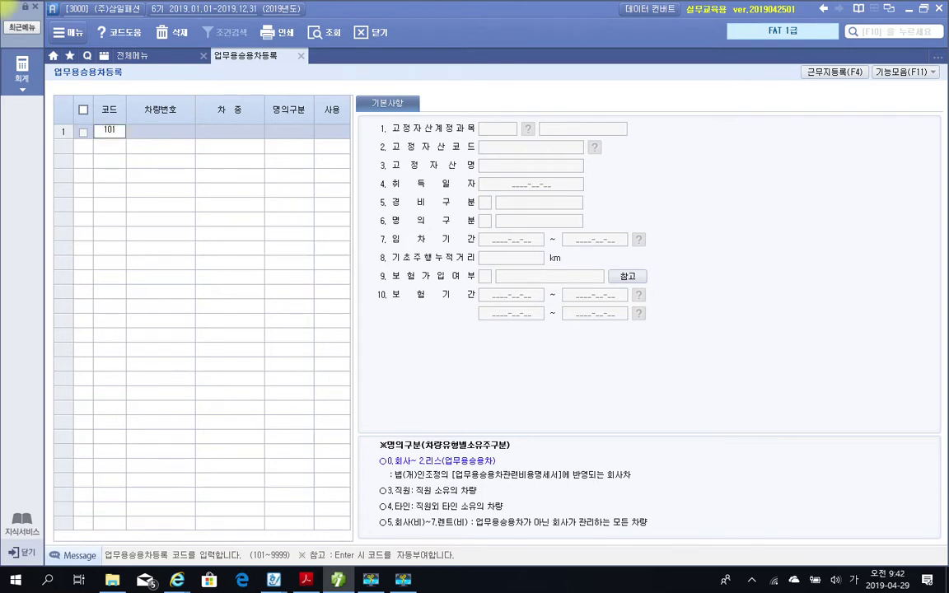
{"action": "key", "text": "Return"}
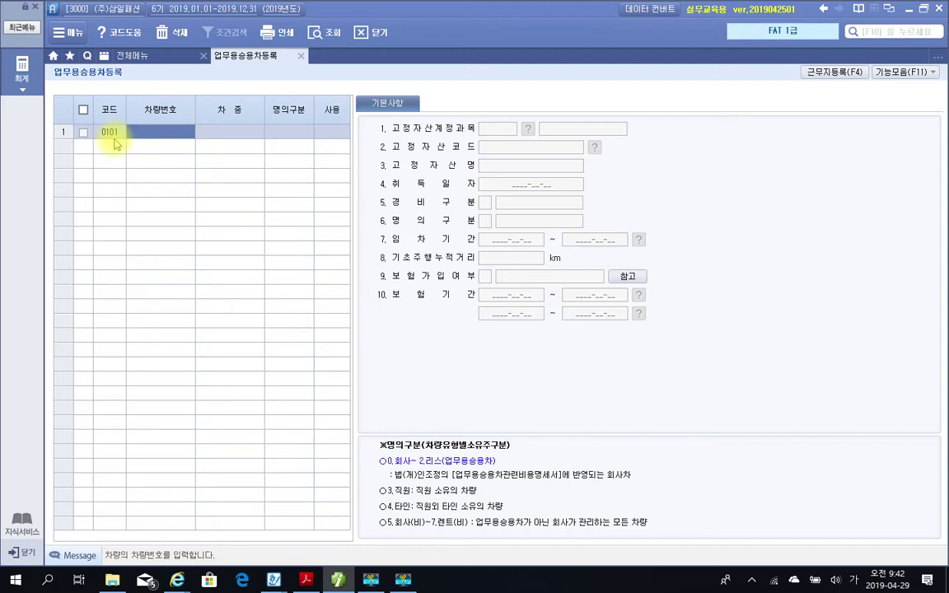
{"action": "type", "text": "64"}
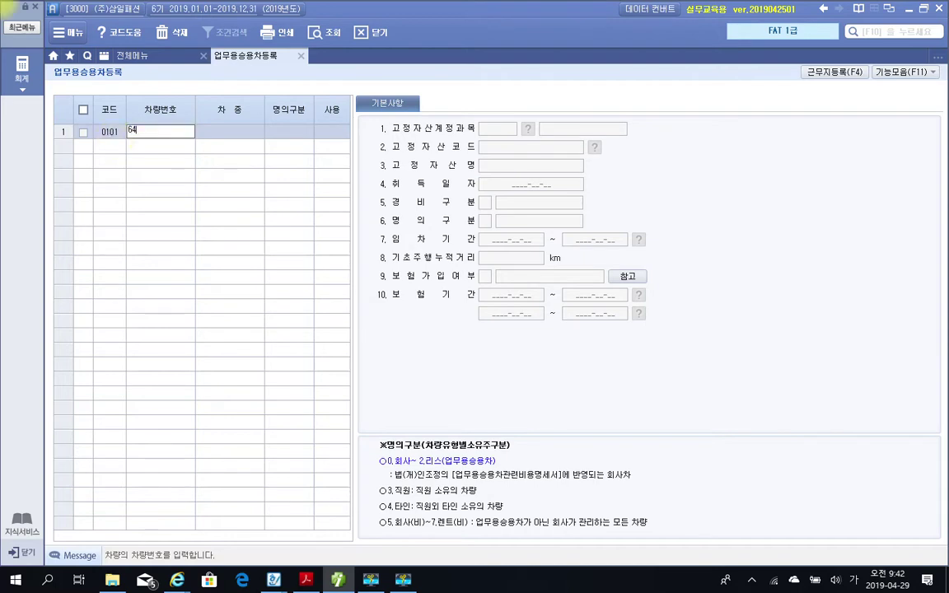
{"action": "type", "text": "보2461"}
{"action": "key", "text": "Return"}
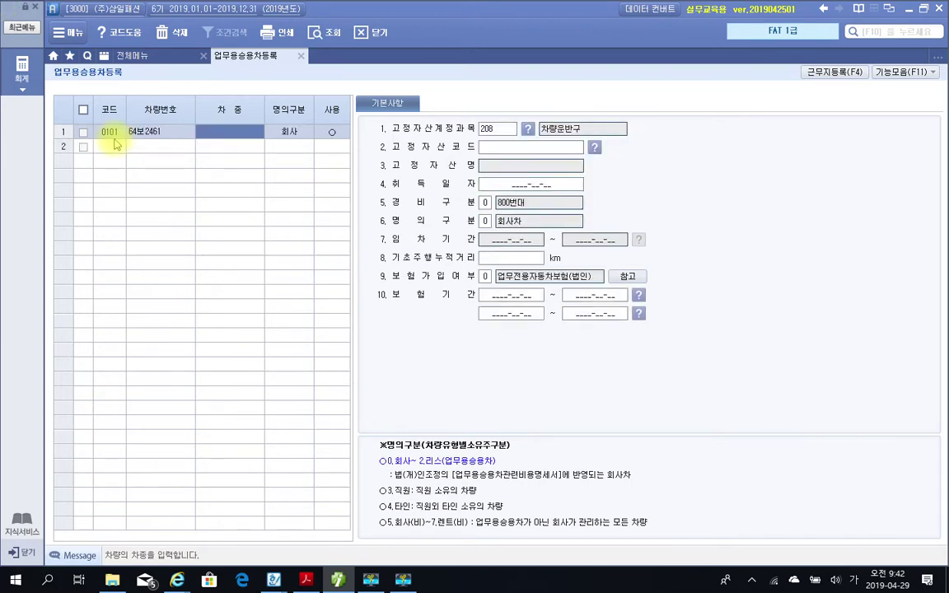
{"action": "type", "text": "아반"}
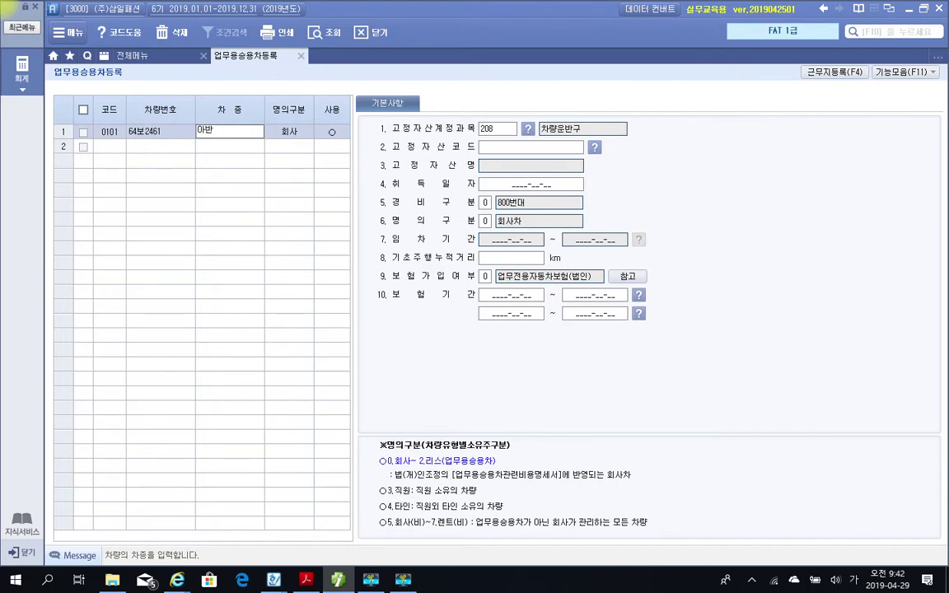
{"action": "type", "text": "떼"}
{"action": "key", "text": "Return"}
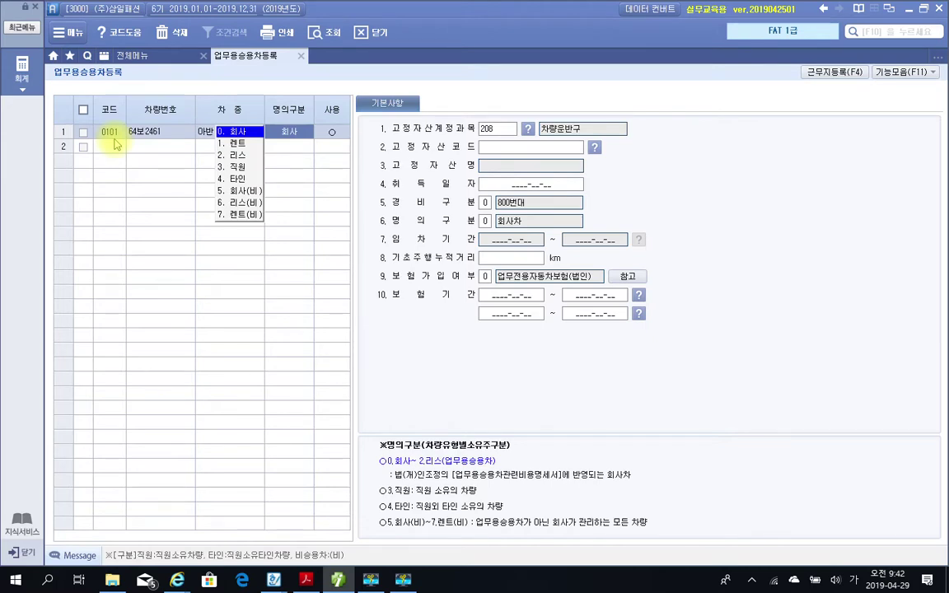
{"action": "key", "text": "Return"}
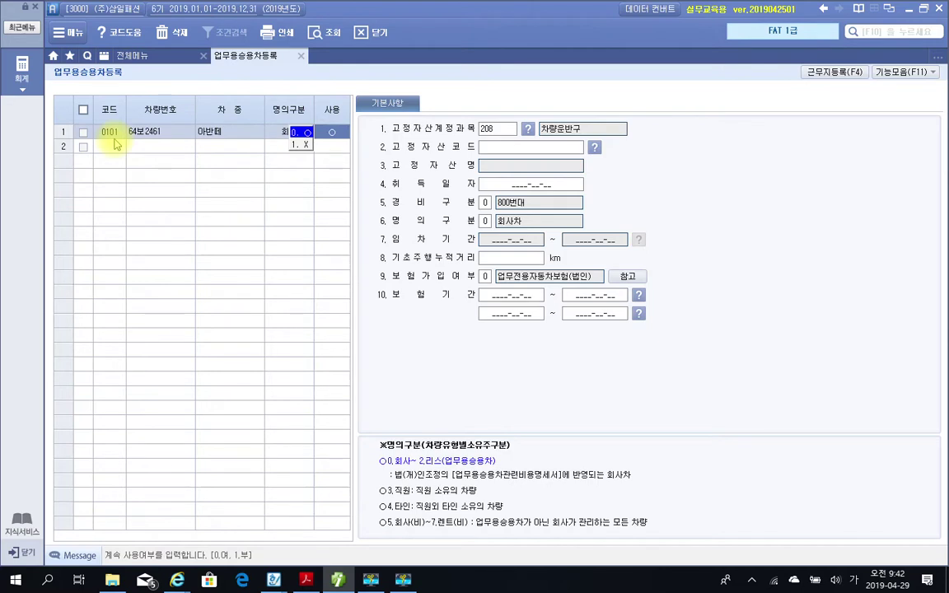
{"action": "key", "text": "Return"}
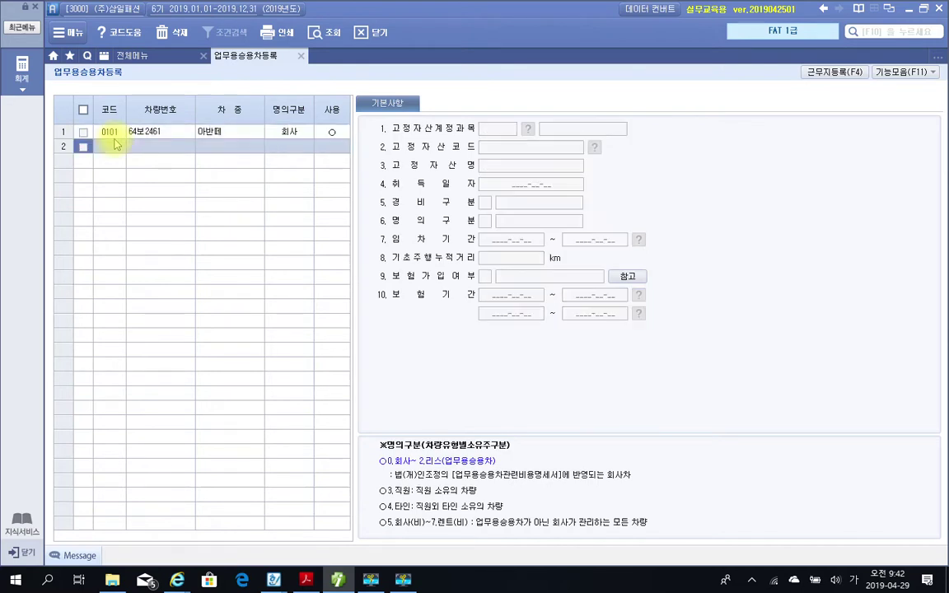
{"action": "left_click", "coordinate": [320, 131]}
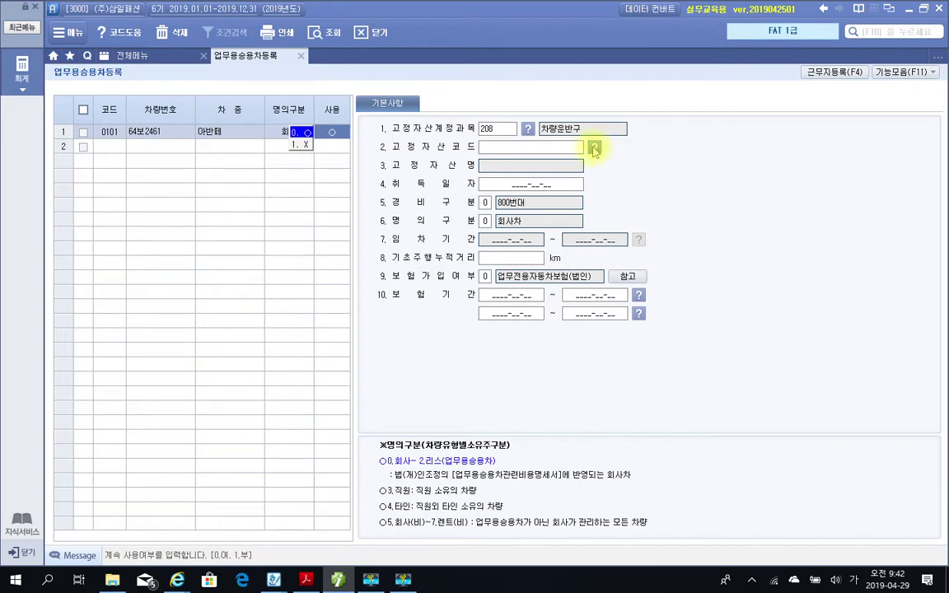
Keep 0.회사 ownership and link vehicle 0101 to fixed asset 002001 승용2461.
{"action": "left_click", "coordinate": [566, 151]}
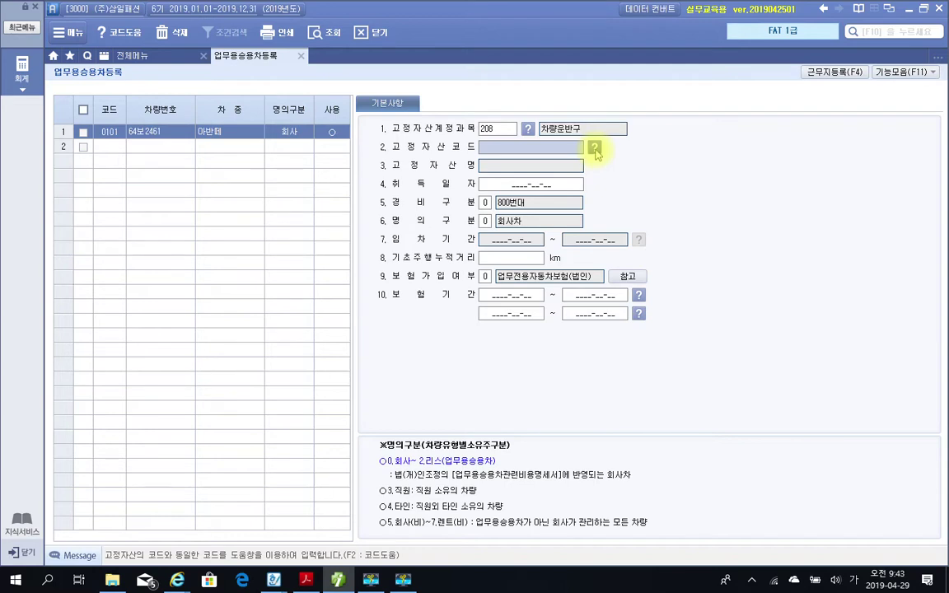
{"action": "left_click", "coordinate": [595, 150]}
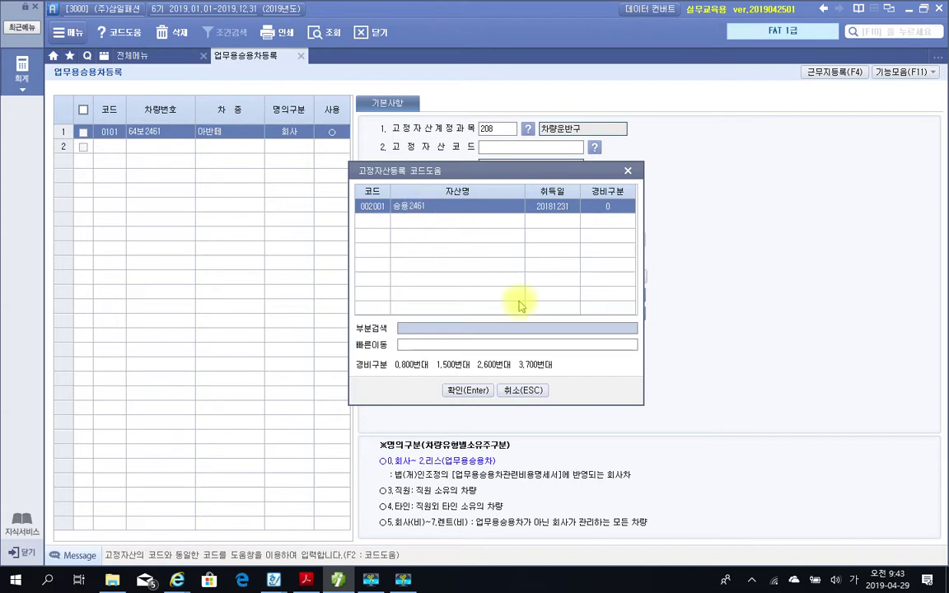
{"action": "left_click", "coordinate": [466, 392]}
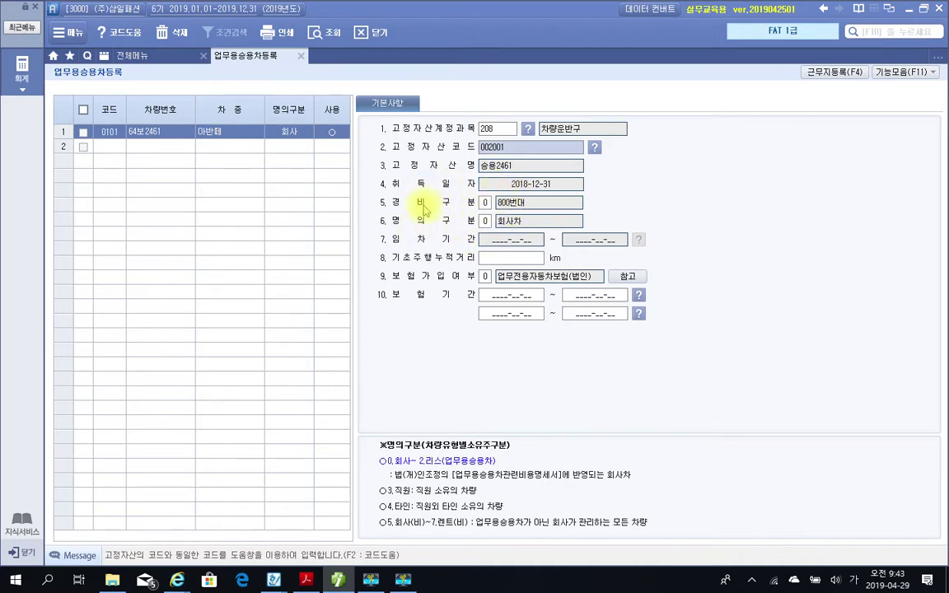
{"action": "left_click", "coordinate": [484, 221]}
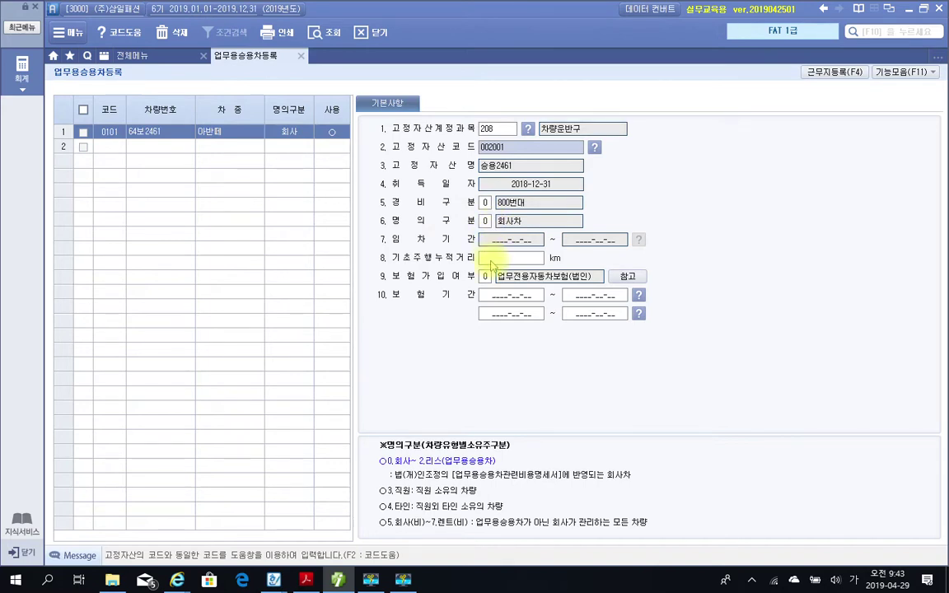
Enter 200 km starting mileage, 업무전용자동차보험(법인), and insurance period 2018-12-31 to 2019-12-31.
{"action": "left_click", "coordinate": [491, 260]}
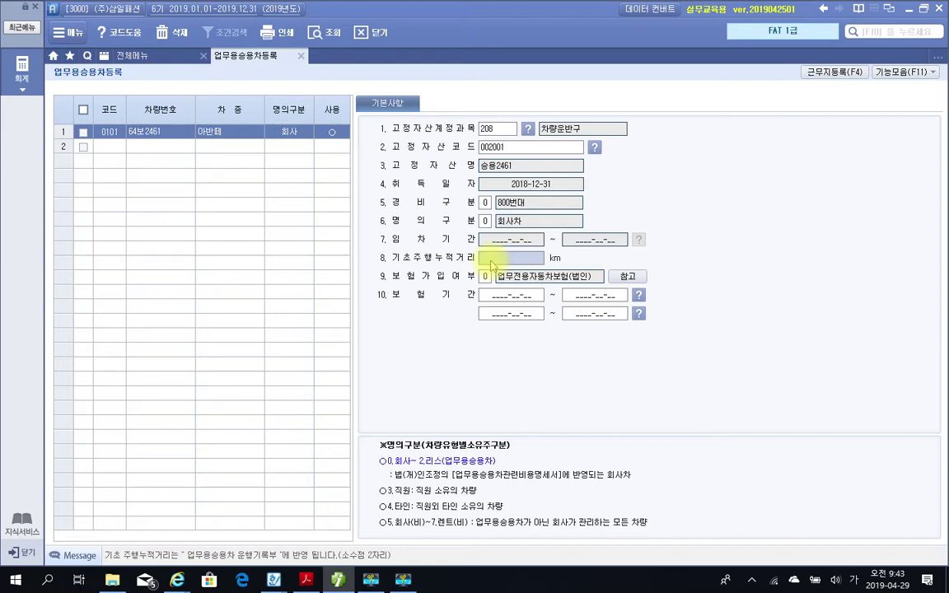
{"action": "type", "text": "200"}
{"action": "key", "text": "Return"}
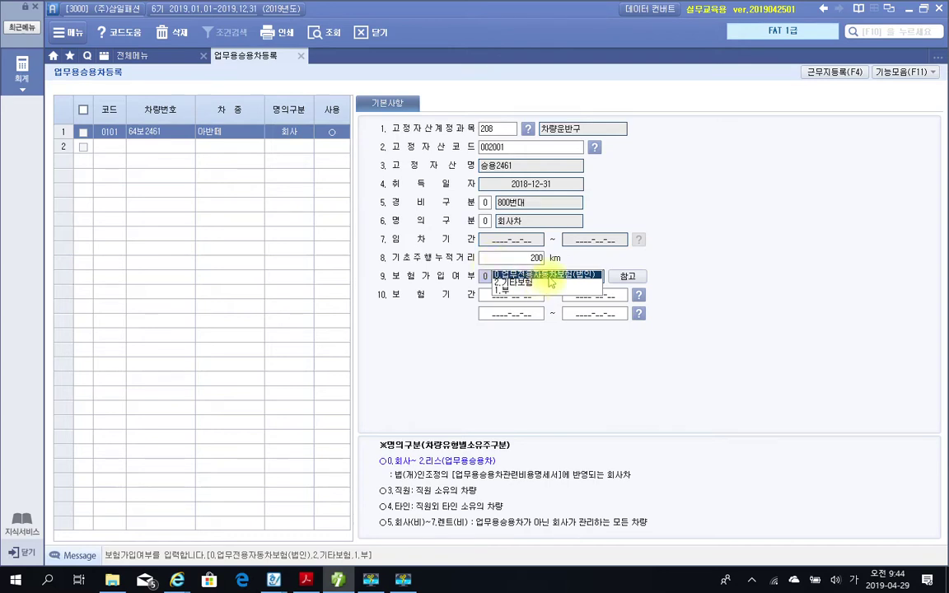
{"action": "left_click", "coordinate": [548, 276]}
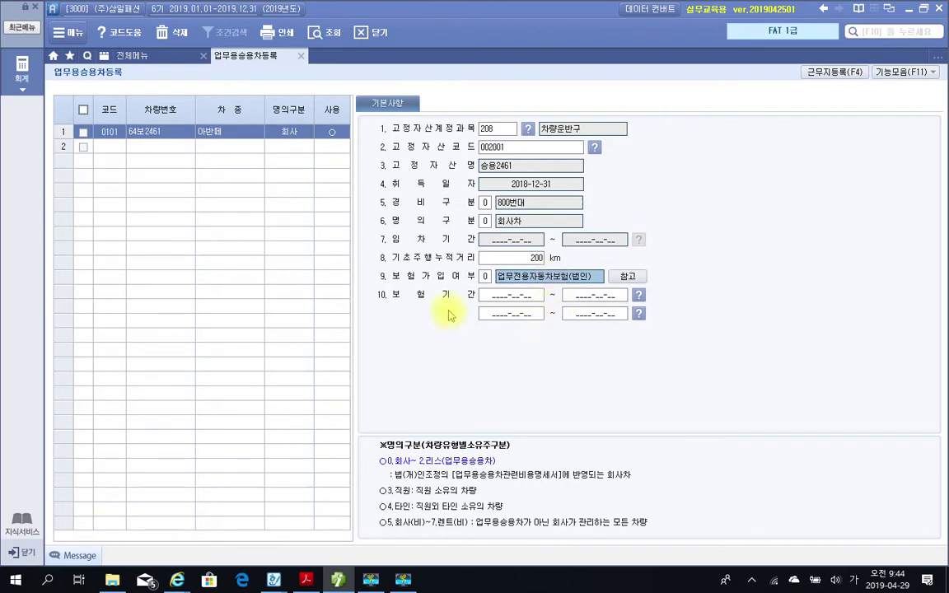
{"action": "left_click", "coordinate": [498, 301]}
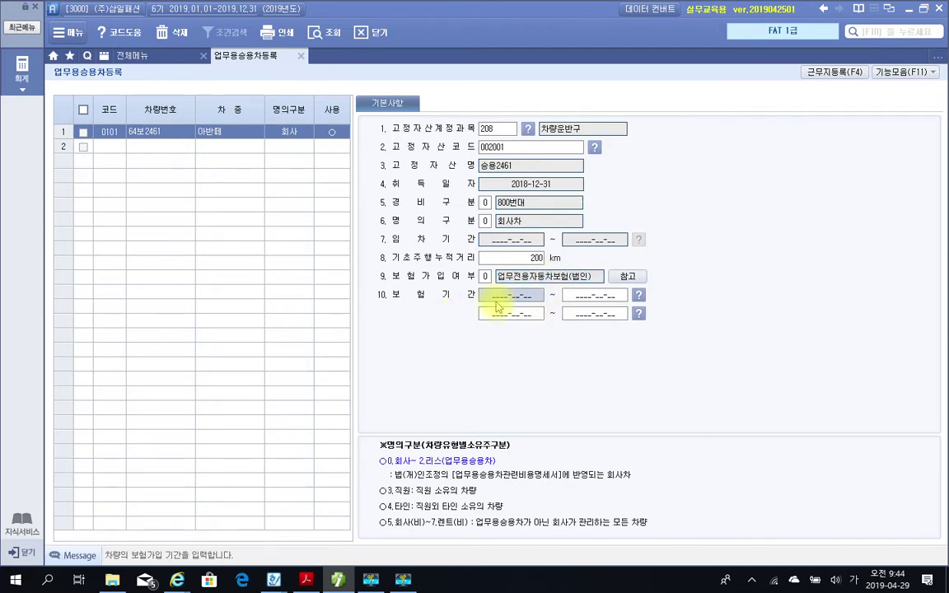
{"action": "type", "text": "2018-12-__"}
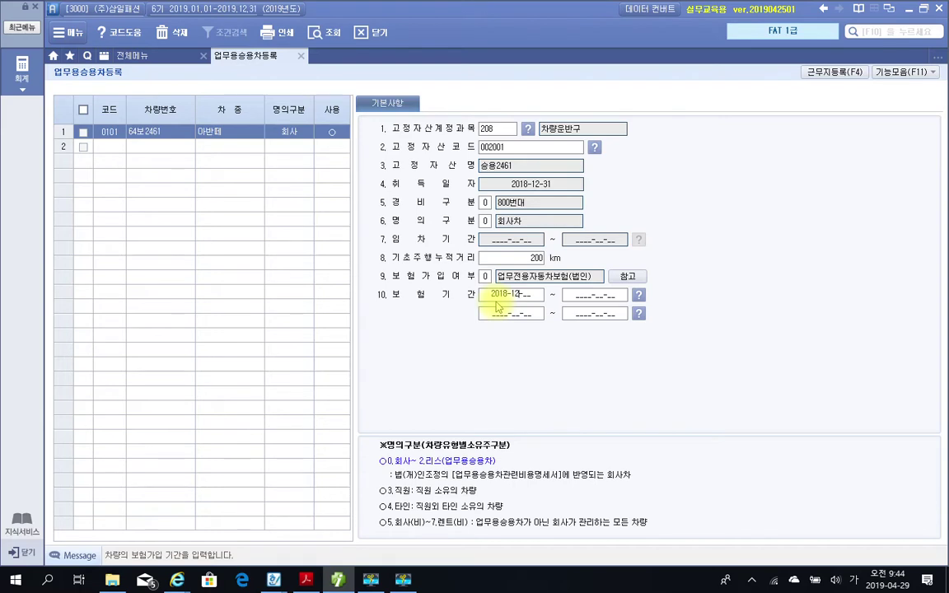
{"action": "type", "text": "1231"}
{"action": "type", "text": "2019123"}
{"action": "type", "text": "19-12-31"}
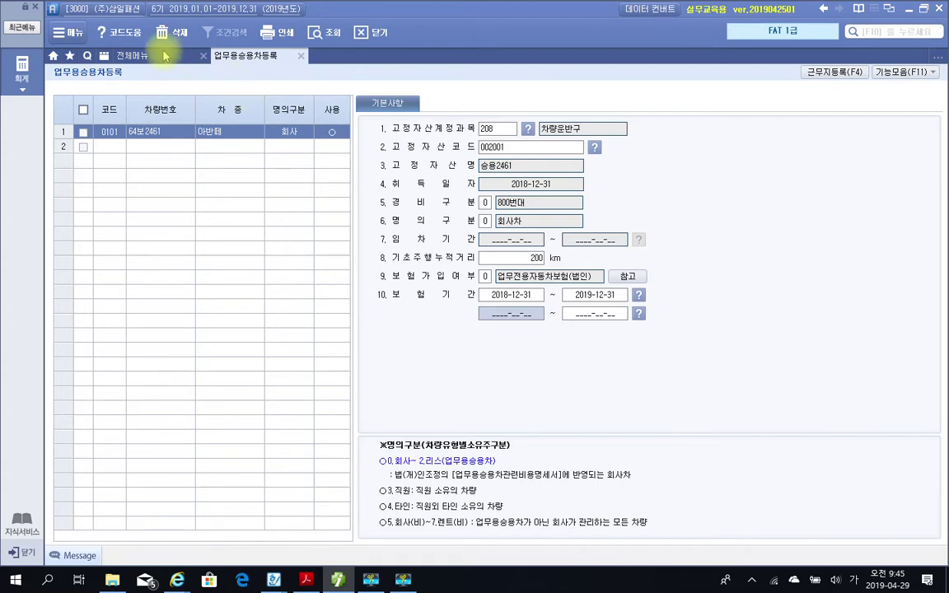
{"action": "left_click", "coordinate": [140, 56]}
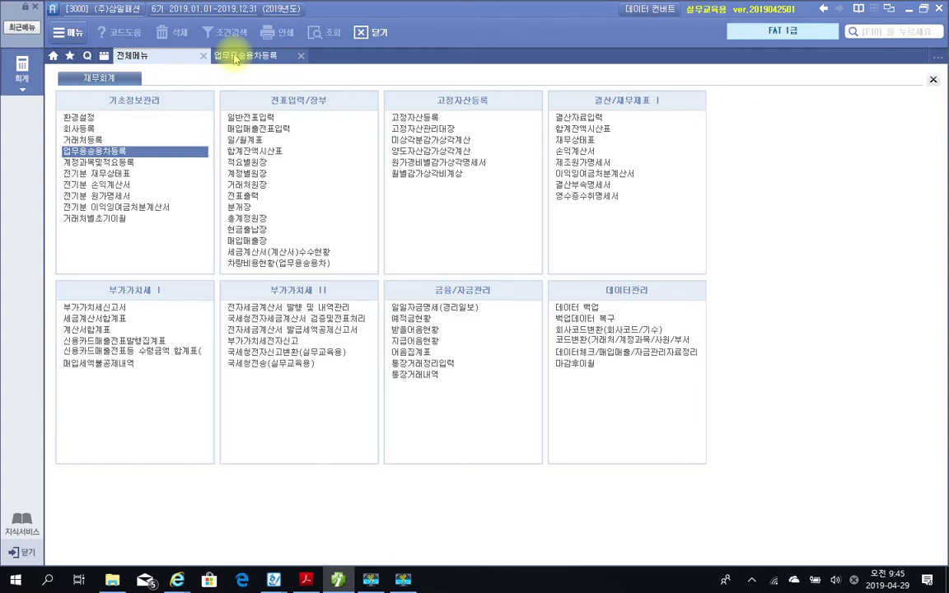
{"action": "left_click", "coordinate": [235, 58]}
{"action": "left_click", "coordinate": [132, 55]}
{"action": "left_click", "coordinate": [261, 58]}
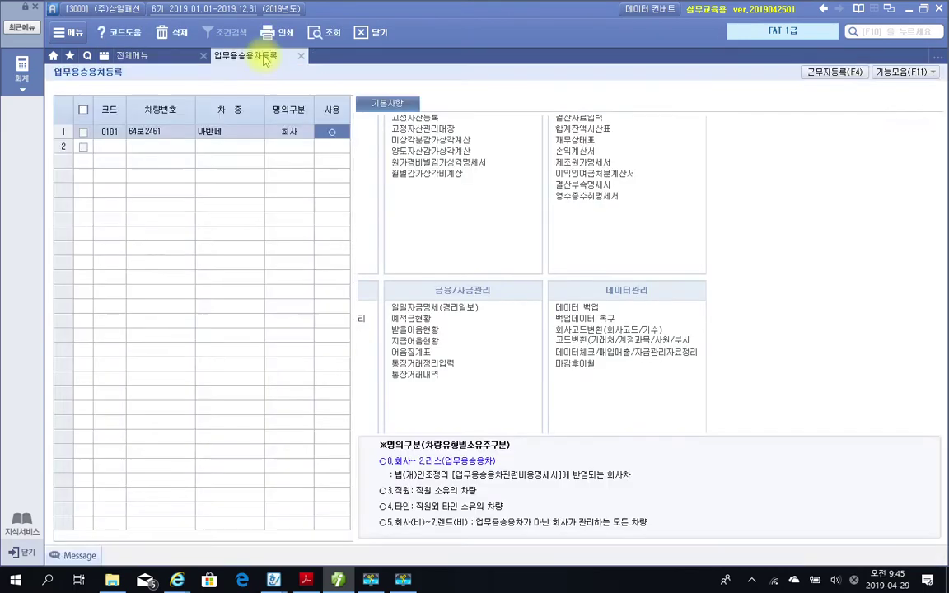
Close and reopen 업무용승용차등록 from 전체메뉴 to verify the saved details.
{"action": "left_click", "coordinate": [301, 56]}
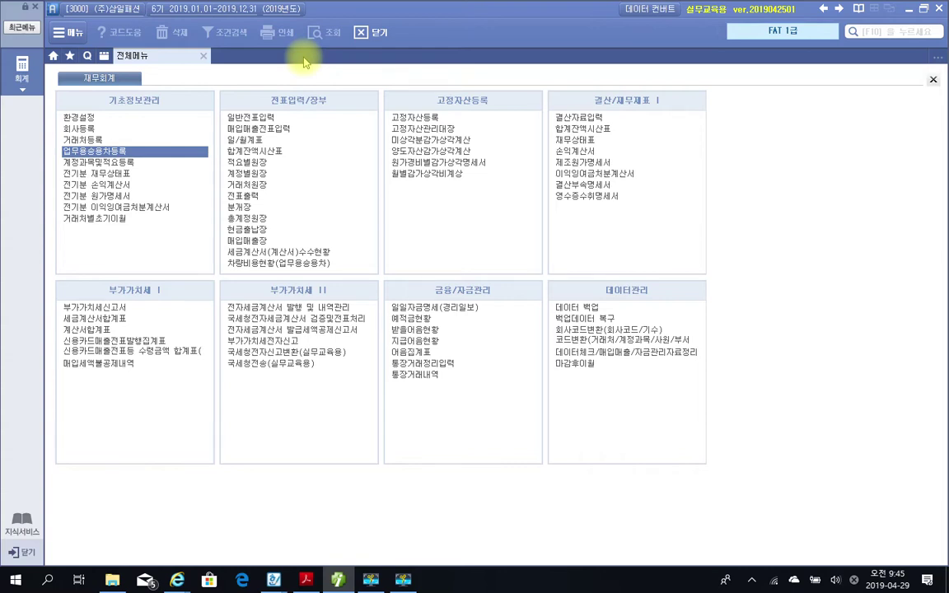
{"action": "left_click", "coordinate": [94, 151]}
{"action": "left_click", "coordinate": [237, 135]}
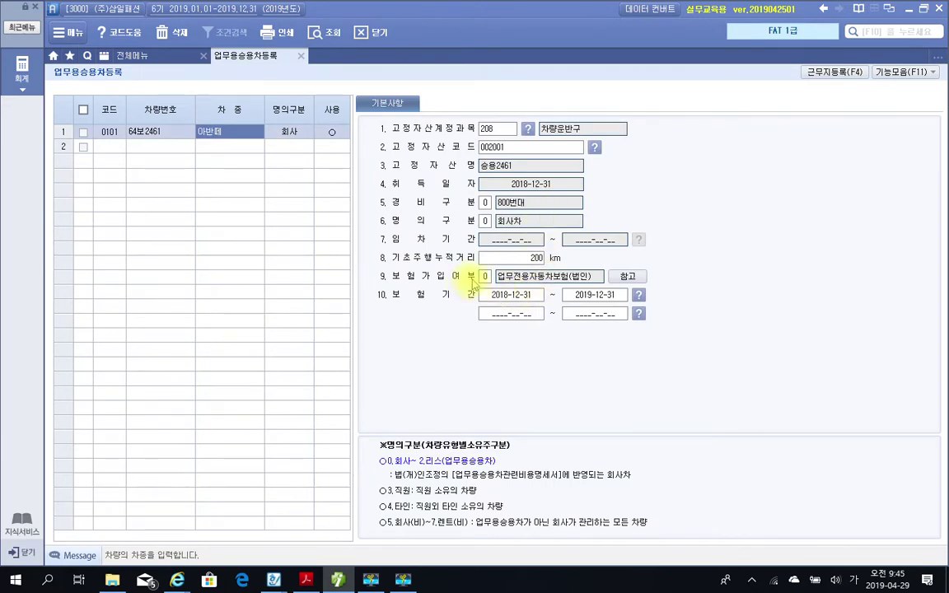
Check the insurance period fields read 2018-12-31 to 2019-12-31, then close the screen.
{"action": "left_click", "coordinate": [509, 316]}
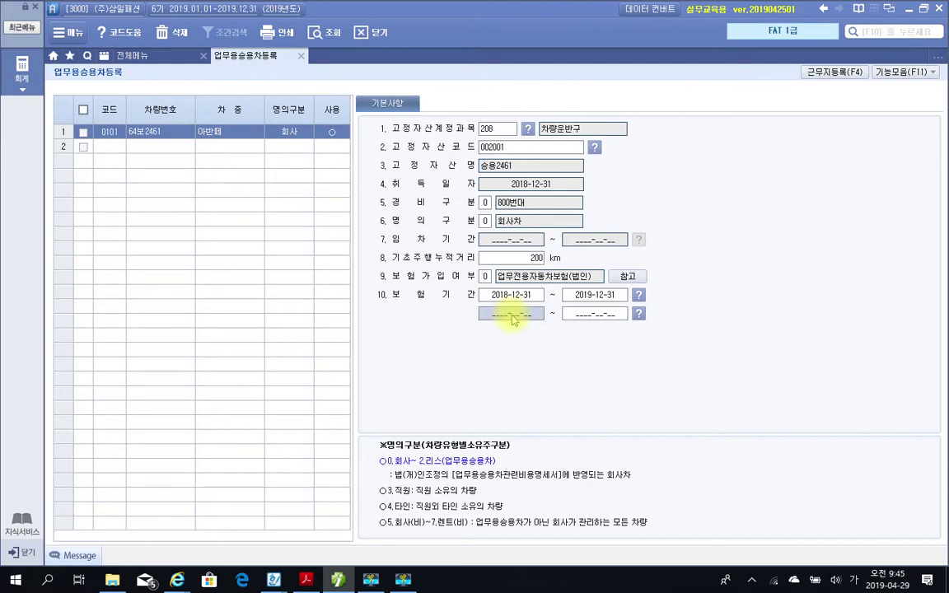
{"action": "left_click", "coordinate": [603, 295]}
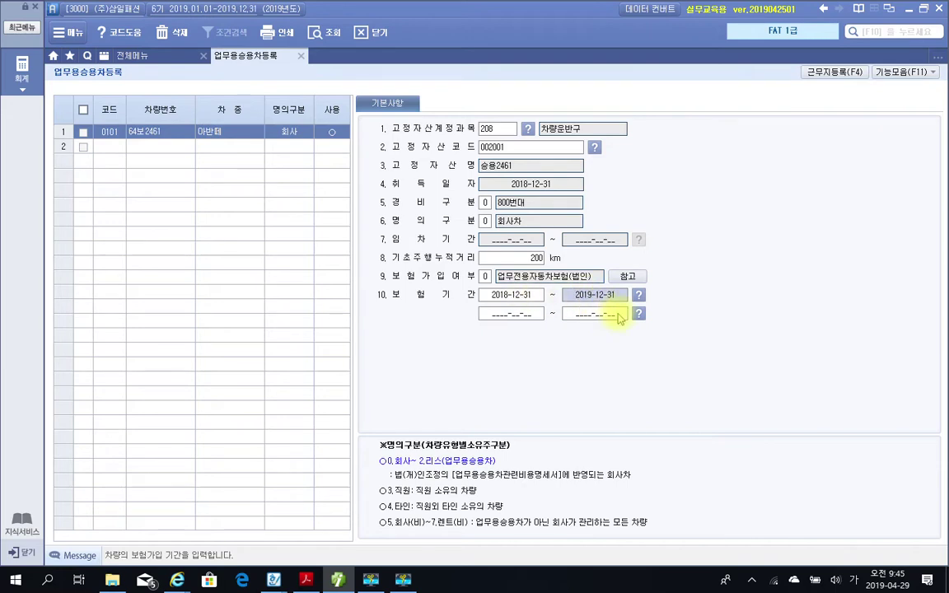
{"action": "left_click", "coordinate": [522, 315]}
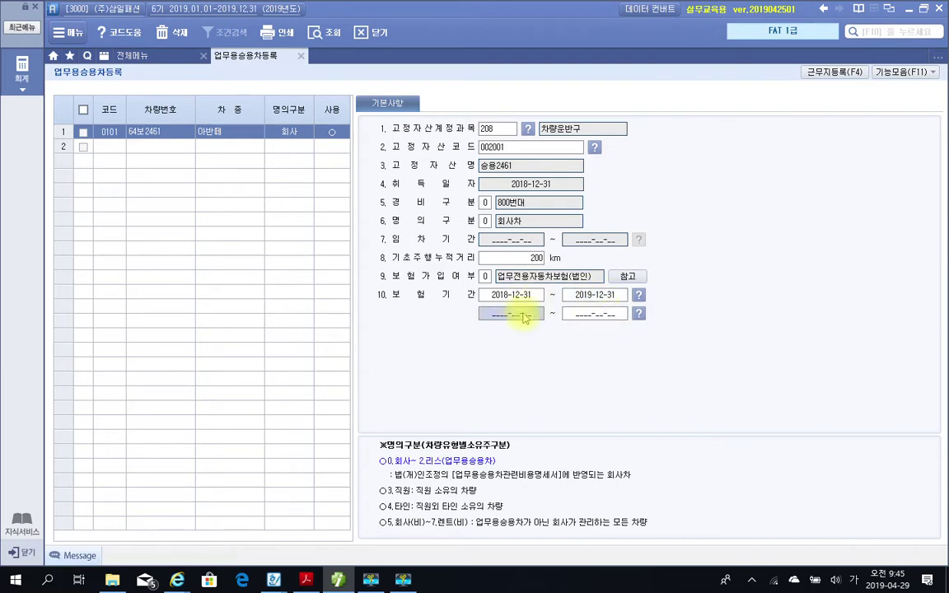
{"action": "left_click", "coordinate": [609, 320]}
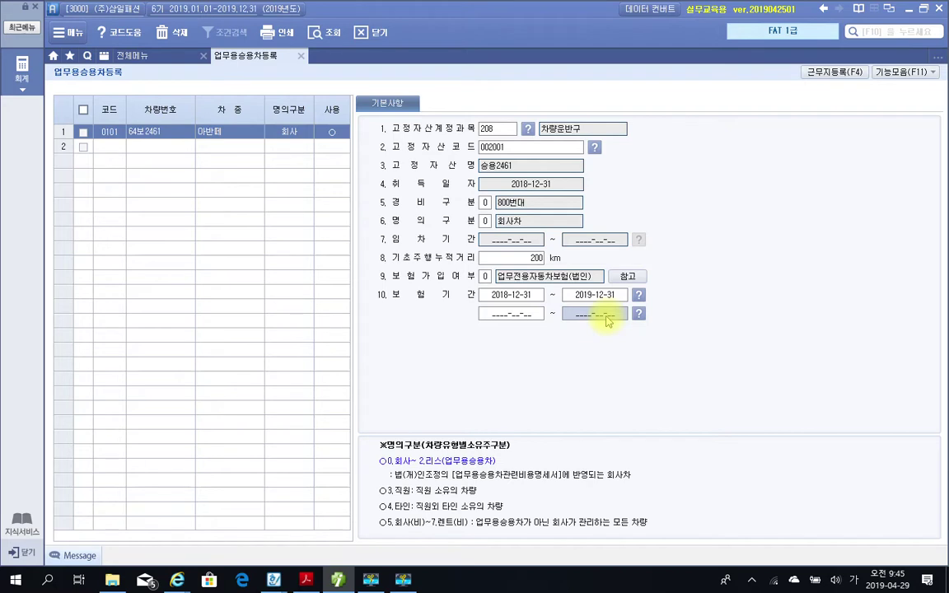
{"action": "left_click", "coordinate": [524, 319]}
{"action": "left_click", "coordinate": [596, 319]}
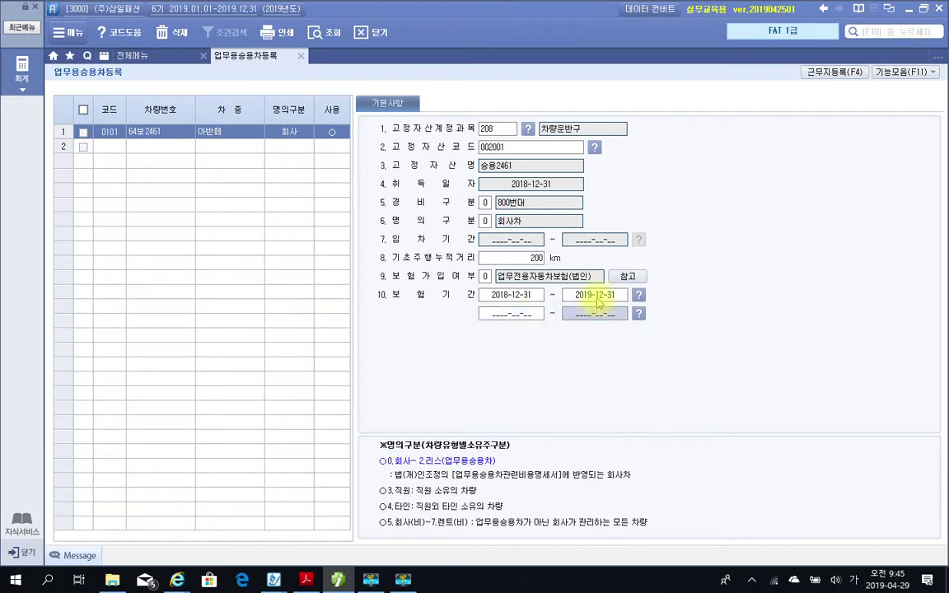
{"action": "left_click", "coordinate": [514, 316]}
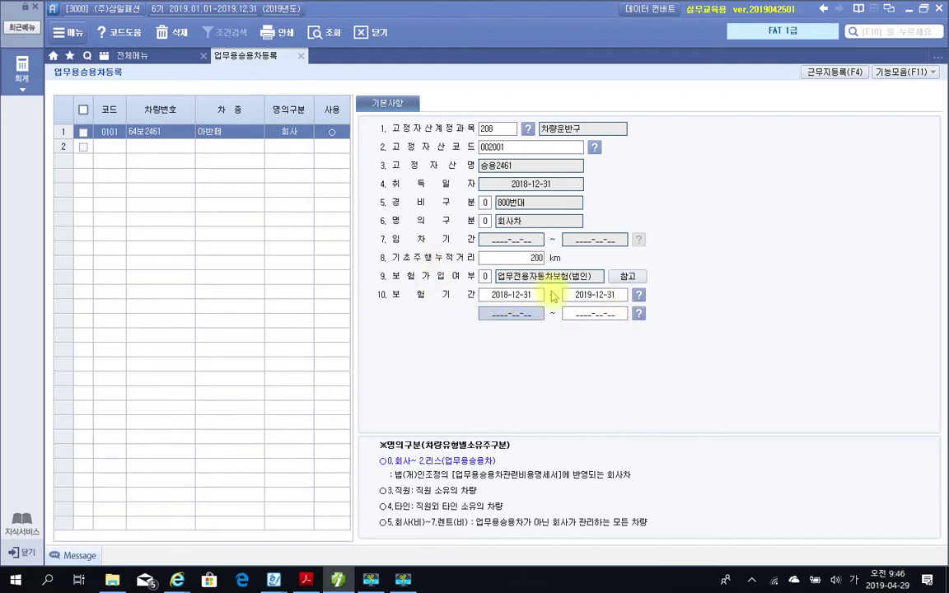
{"action": "left_click", "coordinate": [599, 316]}
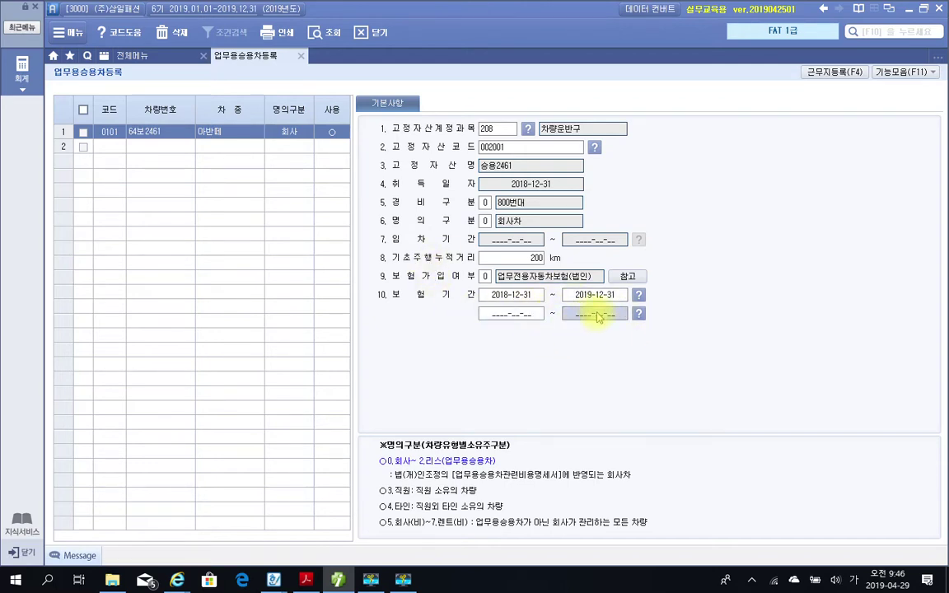
{"action": "left_click", "coordinate": [499, 318]}
{"action": "left_click", "coordinate": [567, 316]}
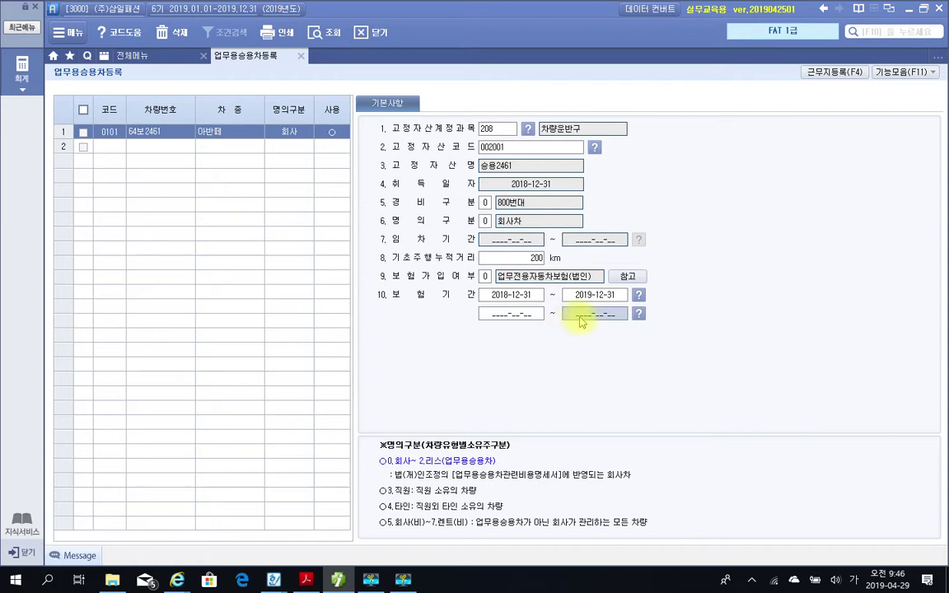
{"action": "left_click", "coordinate": [301, 55]}
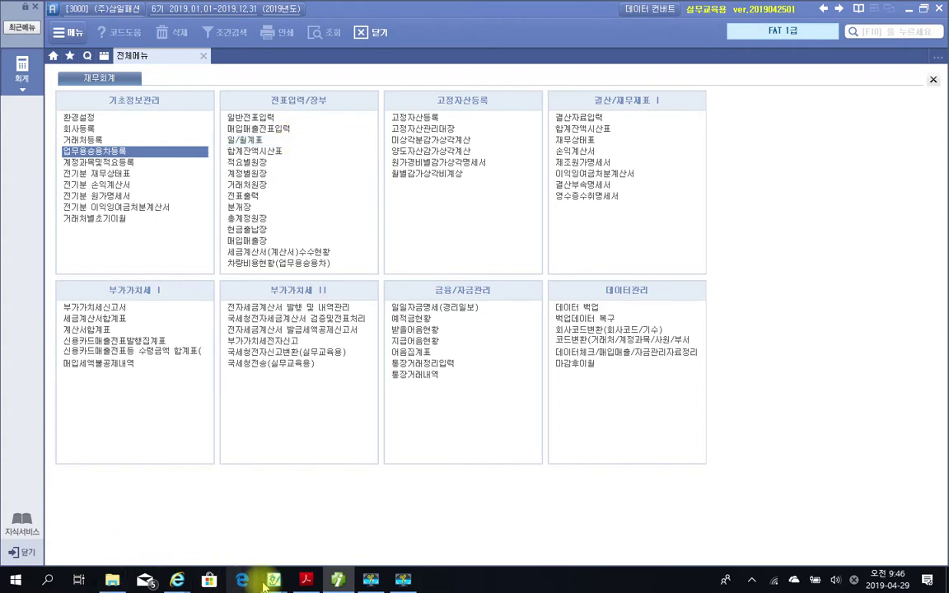
Bring the textbook PDF forward and scroll to page 18, section 07 계정과목 및 적요등록.
{"action": "left_click", "coordinate": [307, 581]}
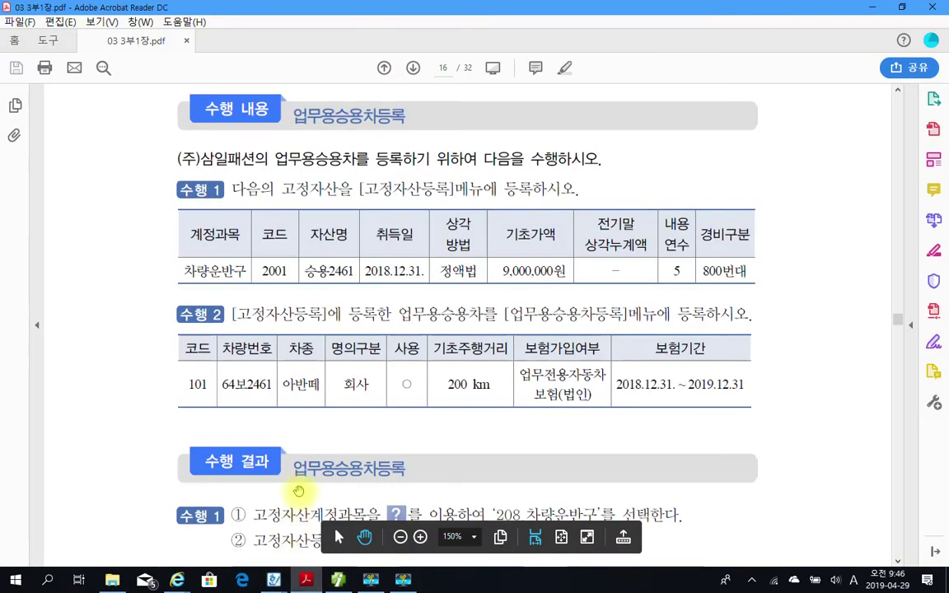
{"action": "scroll", "coordinate": [297, 490], "scroll_direction": "down", "scroll_amount": 5}
{"action": "scroll", "coordinate": [297, 491], "scroll_direction": "down", "scroll_amount": 1}
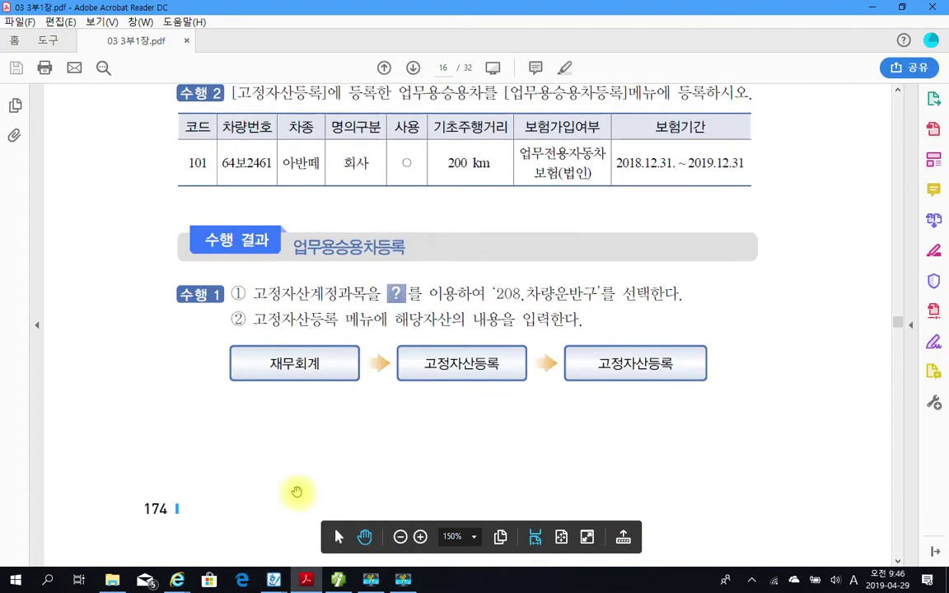
{"action": "scroll", "coordinate": [296, 491], "scroll_direction": "down", "scroll_amount": 3}
{"action": "scroll", "coordinate": [309, 405], "scroll_direction": "down", "scroll_amount": 6}
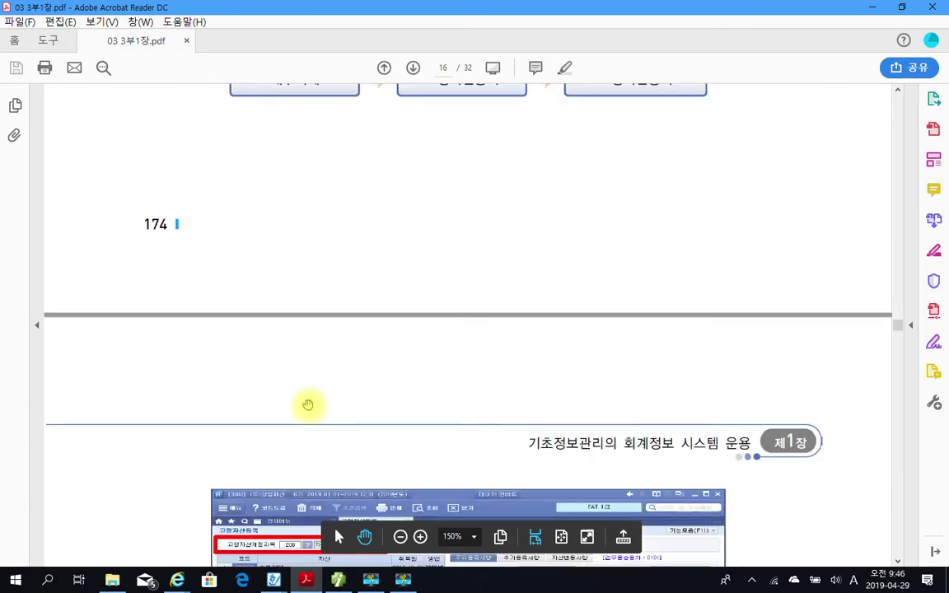
{"action": "scroll", "coordinate": [307, 405], "scroll_direction": "down", "scroll_amount": 5}
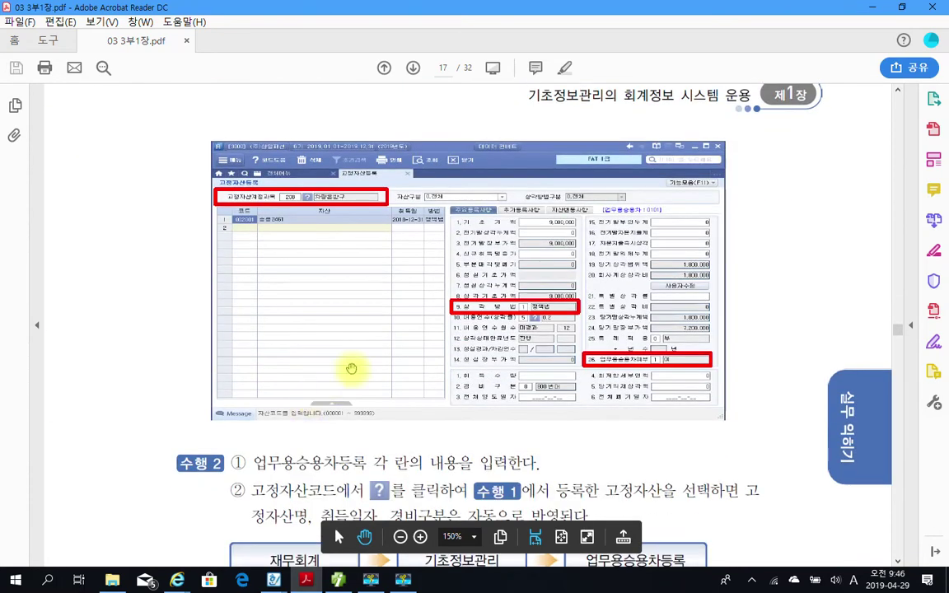
{"action": "scroll", "coordinate": [649, 360], "scroll_direction": "down", "scroll_amount": 2}
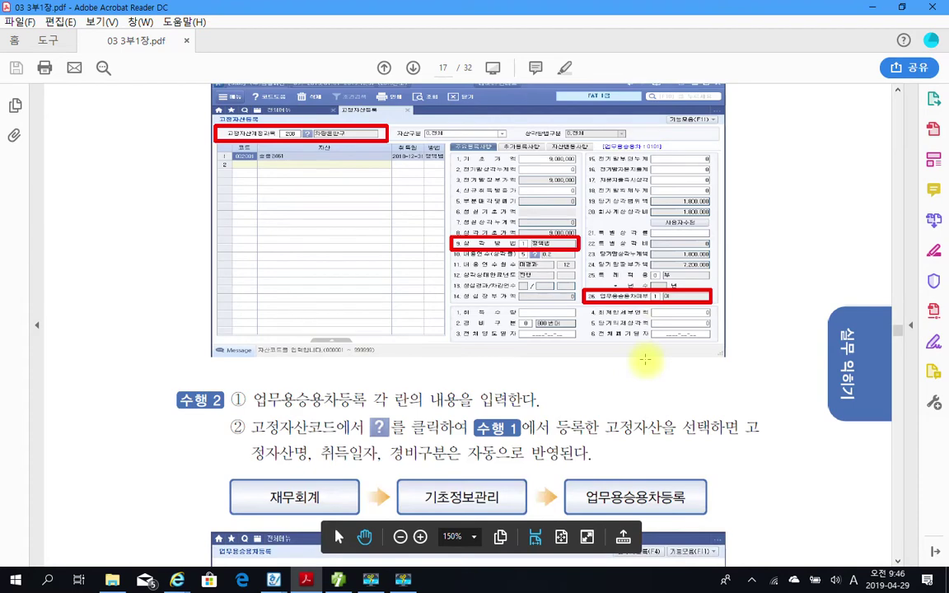
{"action": "scroll", "coordinate": [645, 360], "scroll_direction": "down", "scroll_amount": 6}
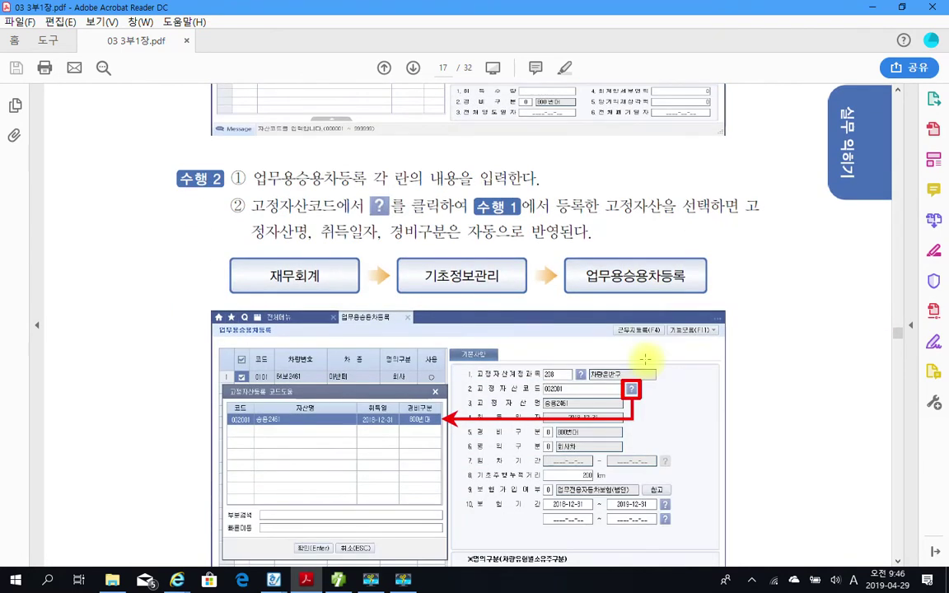
{"action": "scroll", "coordinate": [645, 360], "scroll_direction": "down", "scroll_amount": 1}
{"action": "scroll", "coordinate": [644, 360], "scroll_direction": "down", "scroll_amount": 4}
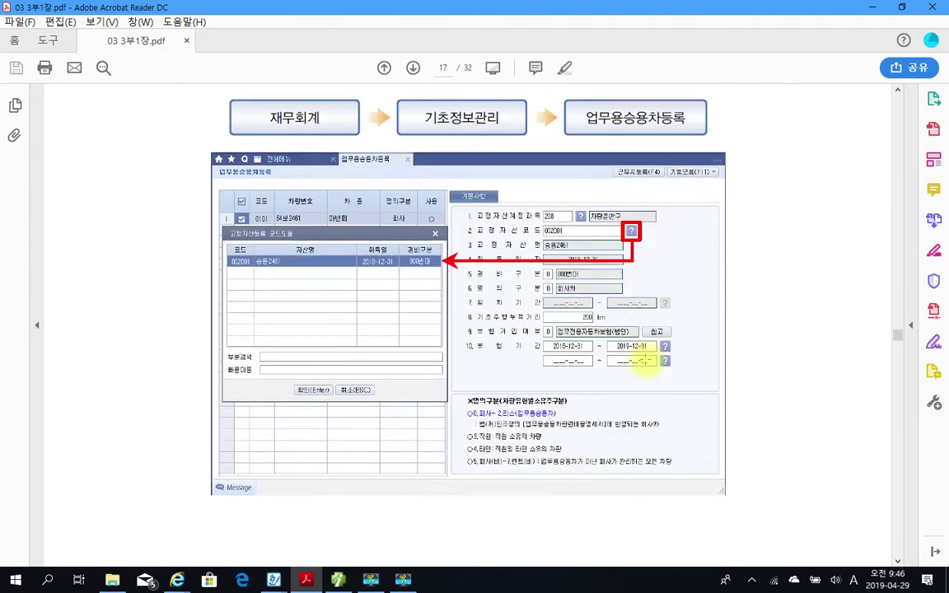
{"action": "scroll", "coordinate": [434, 275], "scroll_direction": "up", "scroll_amount": 2}
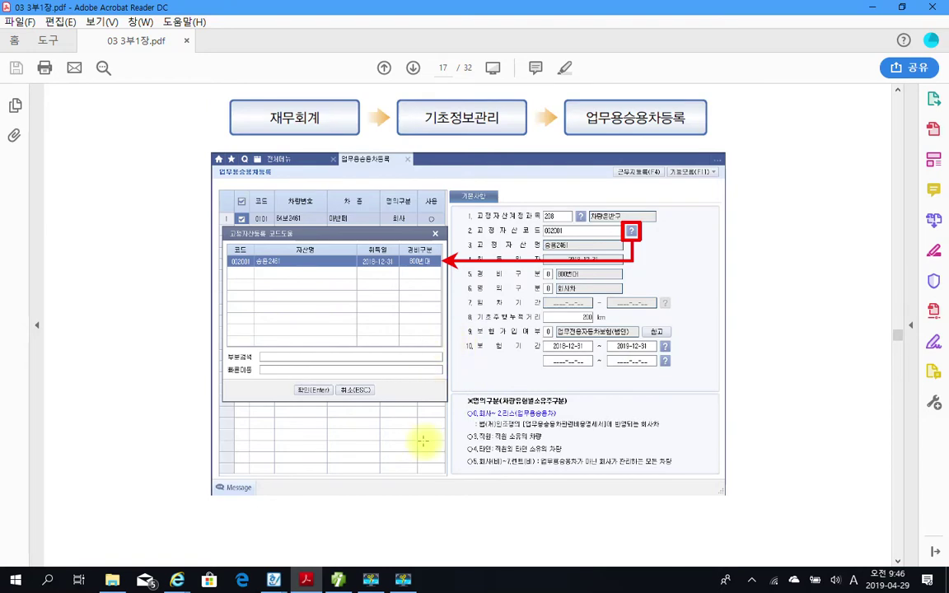
{"action": "scroll", "coordinate": [424, 377], "scroll_direction": "down", "scroll_amount": 3}
{"action": "scroll", "coordinate": [423, 438], "scroll_direction": "down", "scroll_amount": 3}
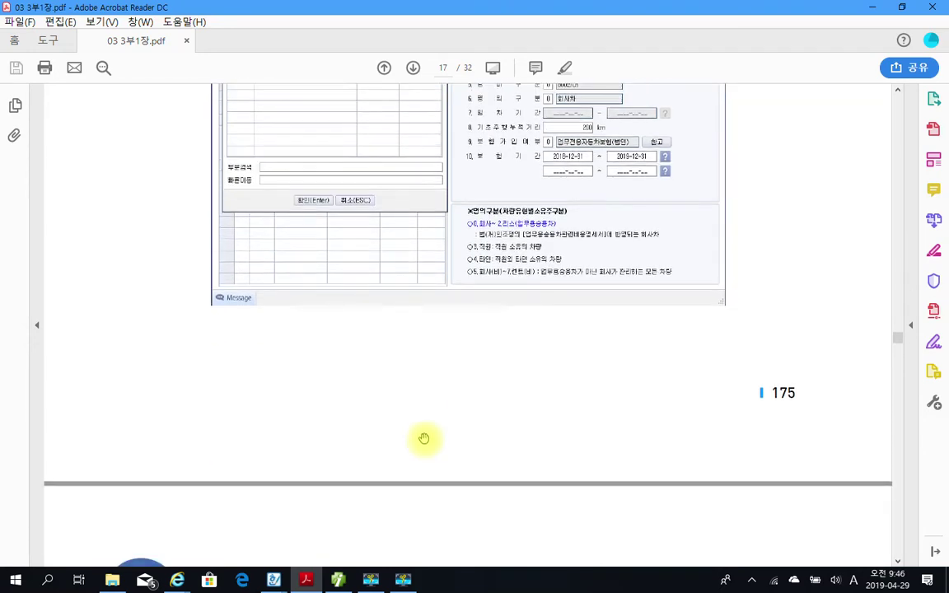
{"action": "scroll", "coordinate": [423, 437], "scroll_direction": "down", "scroll_amount": 7}
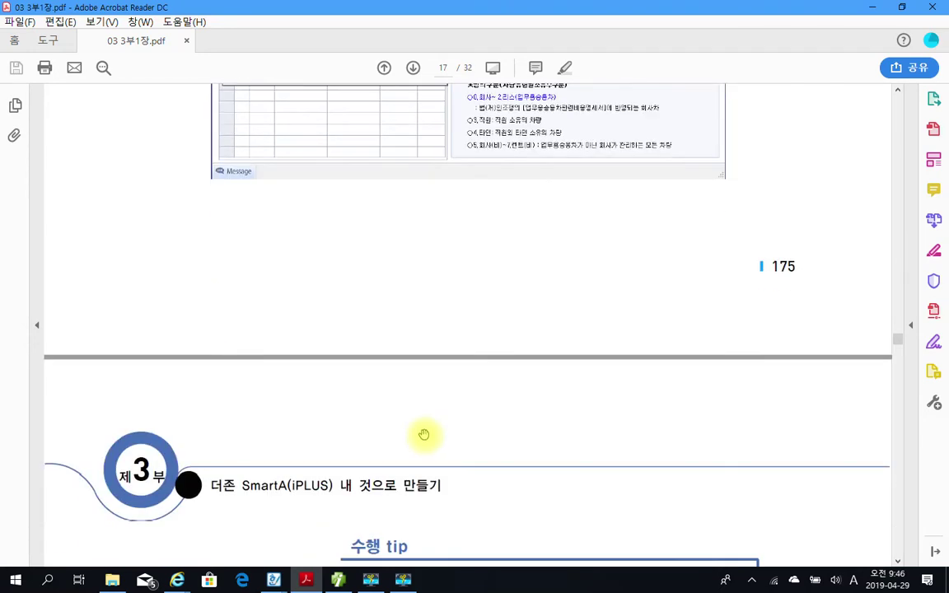
{"action": "scroll", "coordinate": [423, 434], "scroll_direction": "down", "scroll_amount": 7}
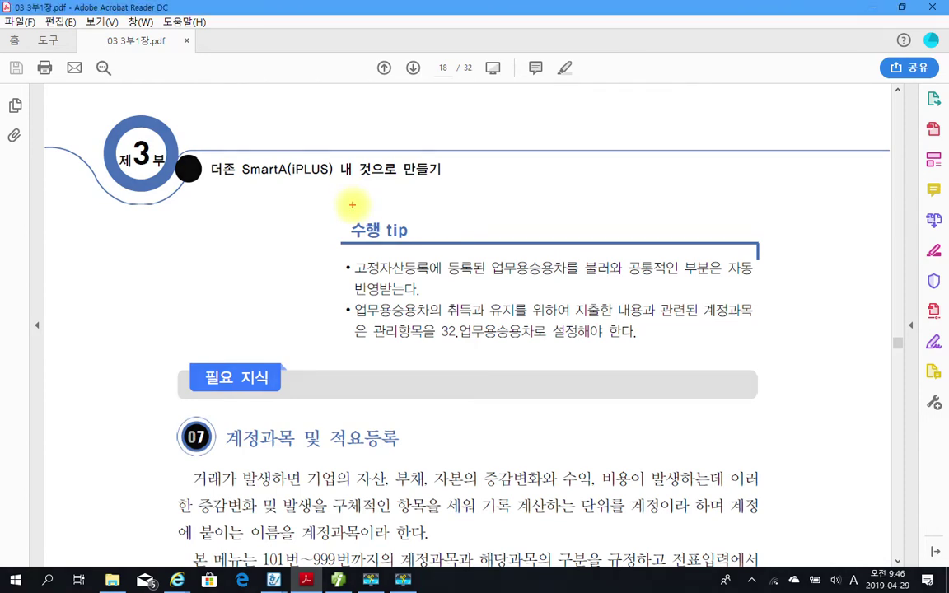
Box the 수행 tip and 계정과목 in red, underline the heading and 32.업무용승용차로, then clear.
{"action": "left_click_drag", "start_coordinate": [310, 208], "coordinate": [778, 373]}
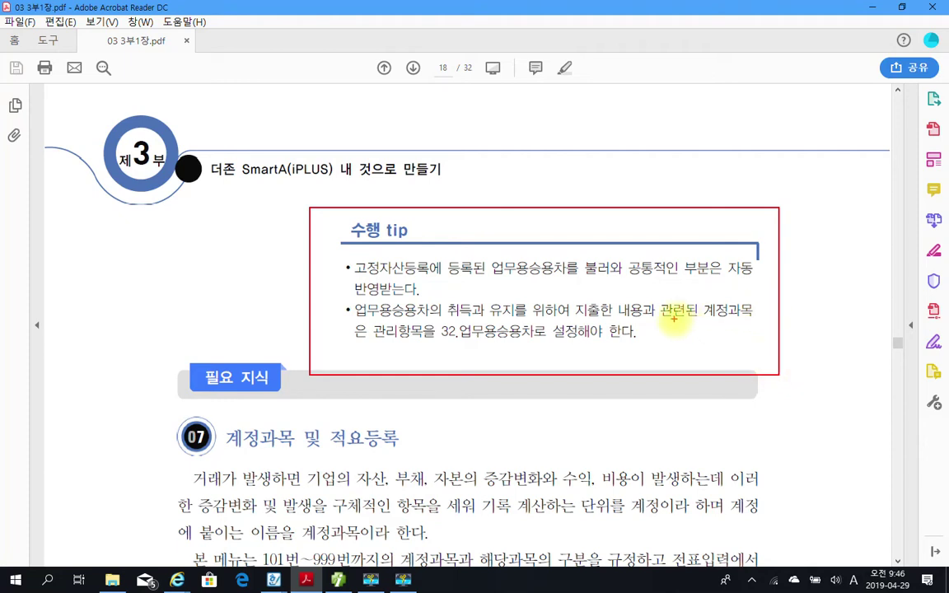
{"action": "left_click_drag", "start_coordinate": [697, 302], "coordinate": [752, 324]}
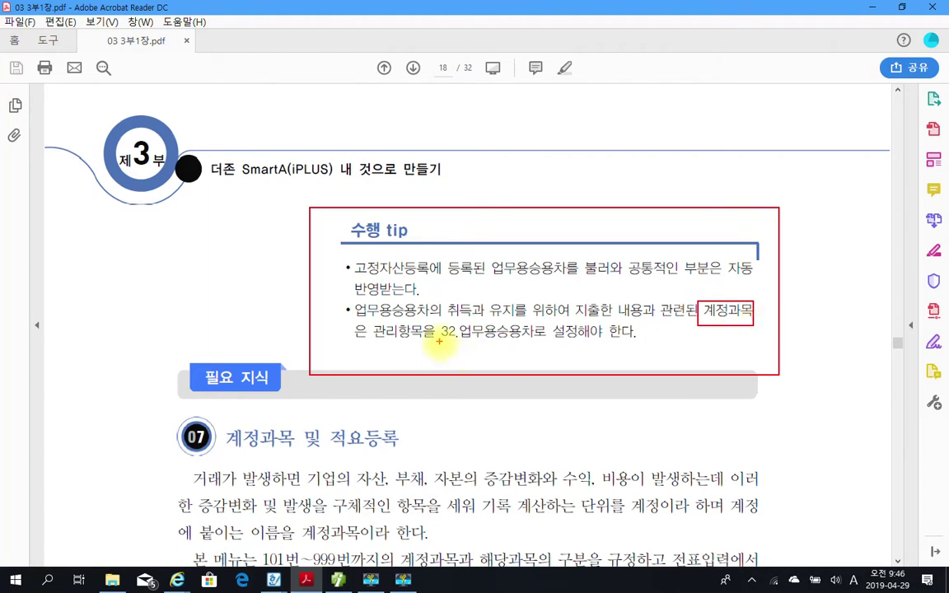
{"action": "left_click_drag", "start_coordinate": [231, 452], "coordinate": [399, 450]}
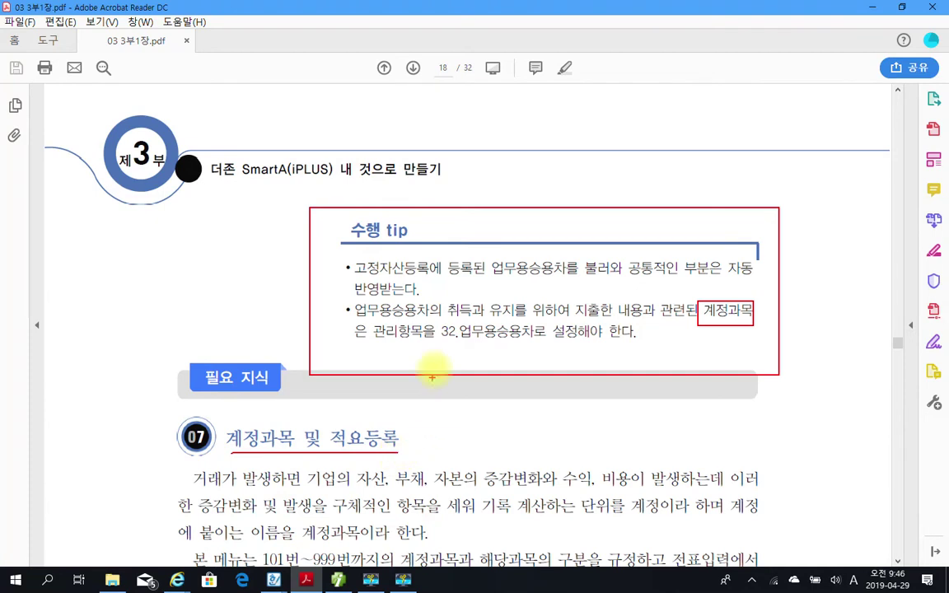
{"action": "left_click_drag", "start_coordinate": [438, 343], "coordinate": [545, 343]}
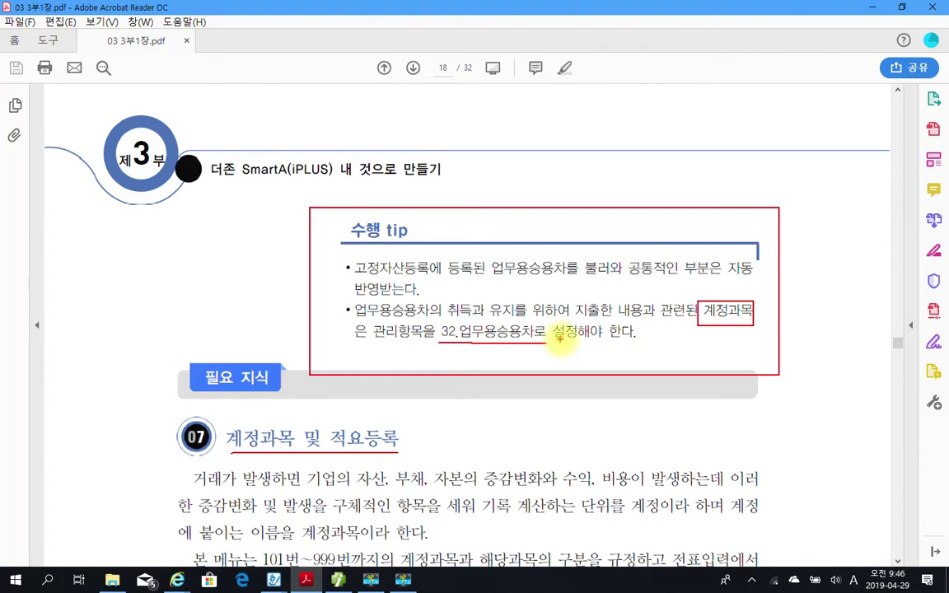
{"action": "key", "text": "Escape"}
Scroll page 18 to read the 계정과목 및 적요등록 paragraphs and notes ①–③.
{"action": "scroll", "coordinate": [250, 377], "scroll_direction": "down", "scroll_amount": 3}
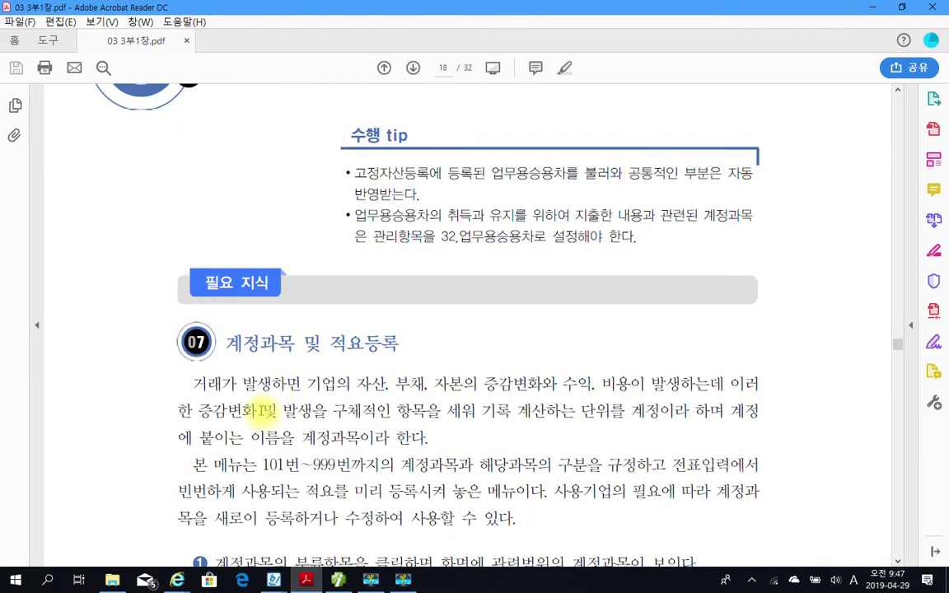
{"action": "scroll", "coordinate": [257, 410], "scroll_direction": "down", "scroll_amount": 5}
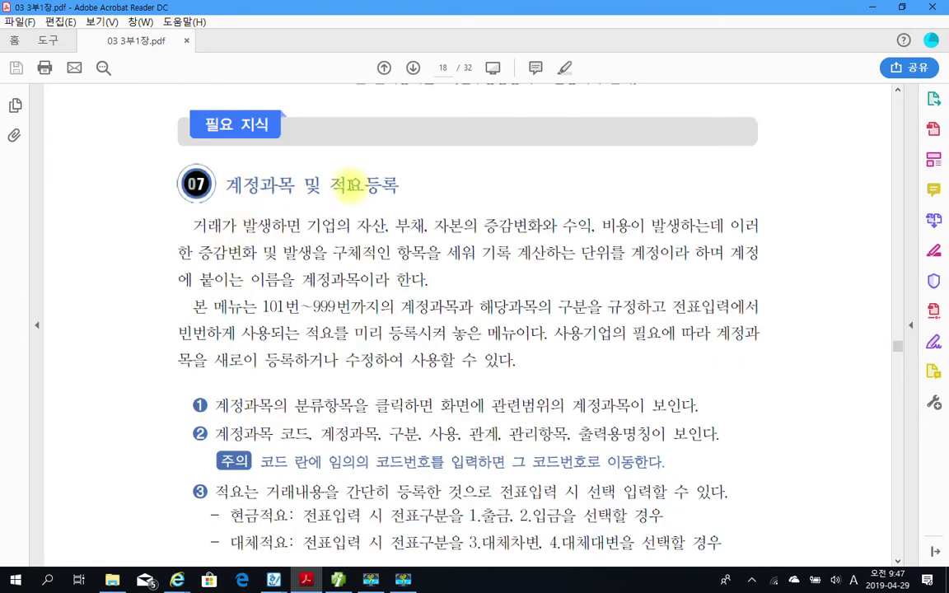
{"action": "scroll", "coordinate": [295, 368], "scroll_direction": "down", "scroll_amount": 1}
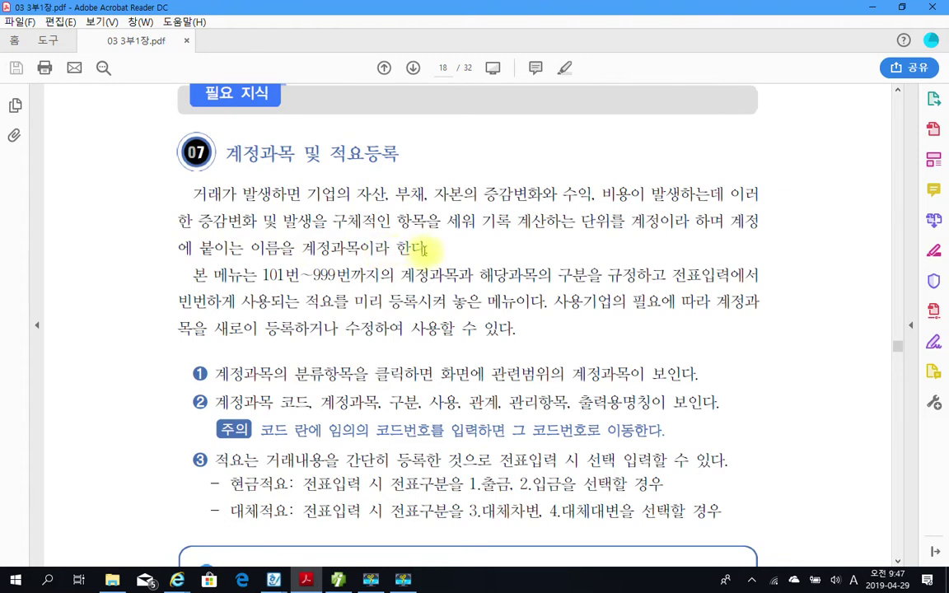
{"action": "scroll", "coordinate": [424, 247], "scroll_direction": "down", "scroll_amount": 2}
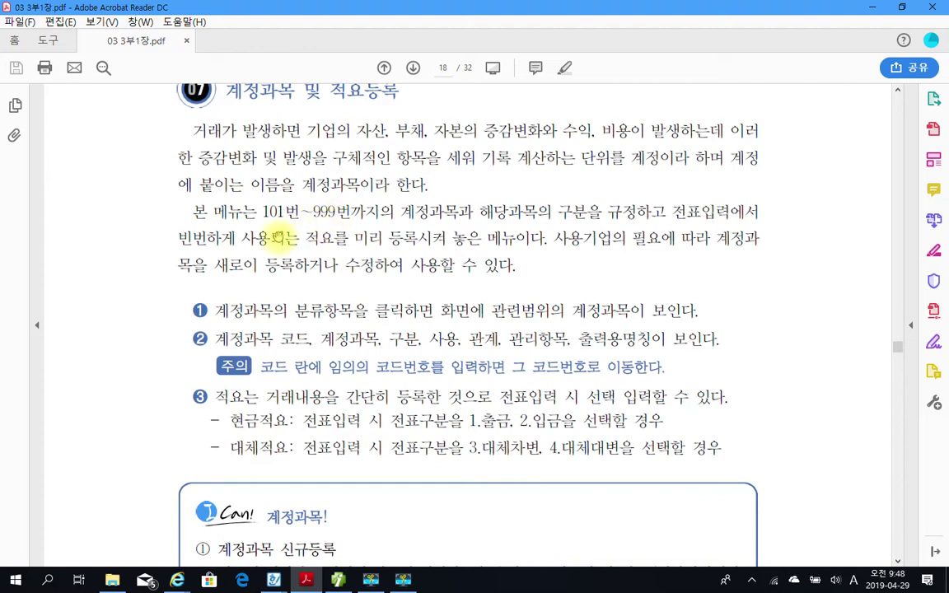
{"action": "scroll", "coordinate": [188, 262], "scroll_direction": "down", "scroll_amount": 1}
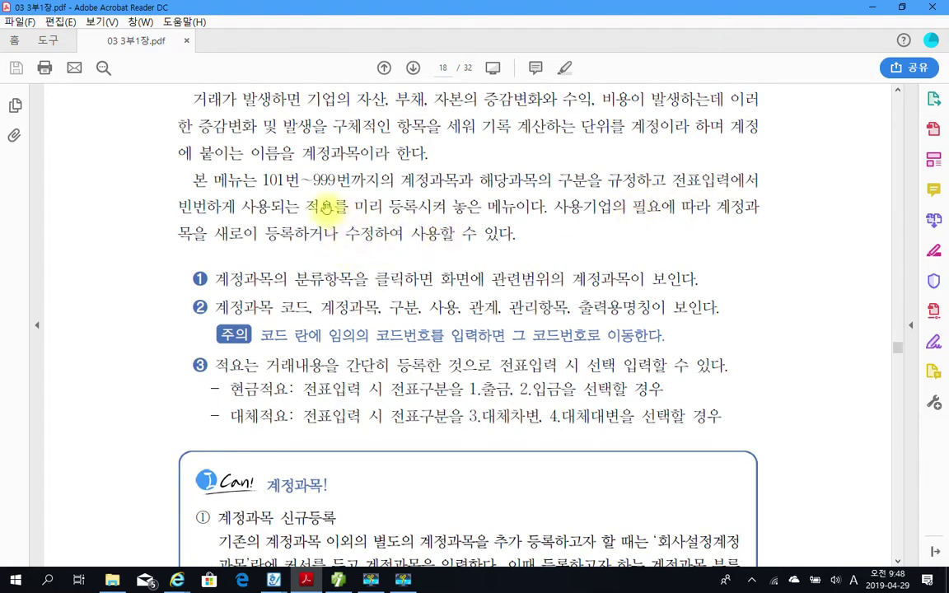
Point out the word 적요 and the phrase 그 코드번호로 이동한다 on page 18.
{"action": "left_click_drag", "start_coordinate": [313, 206], "coordinate": [338, 206]}
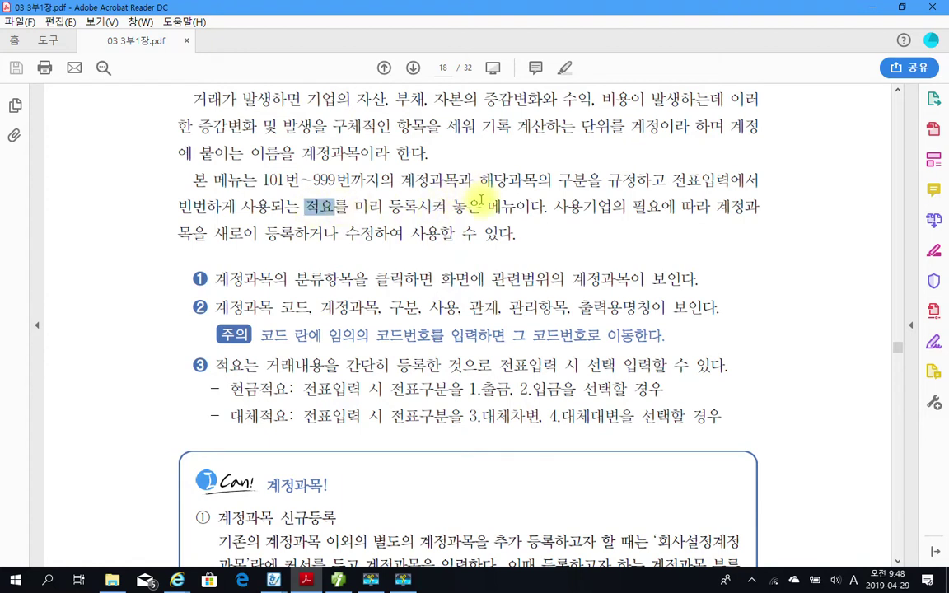
{"action": "left_click", "coordinate": [407, 210]}
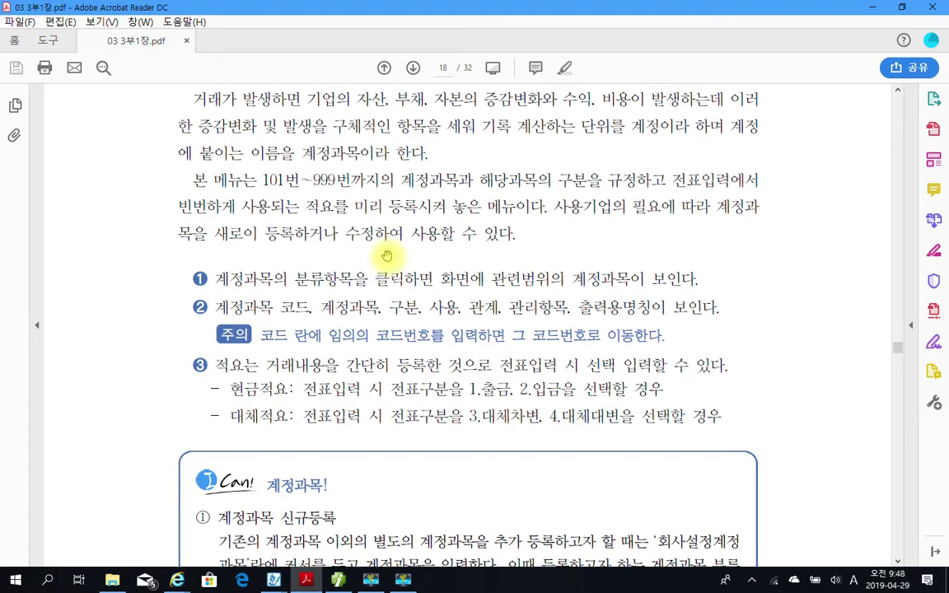
{"action": "scroll", "coordinate": [386, 255], "scroll_direction": "down", "scroll_amount": 3}
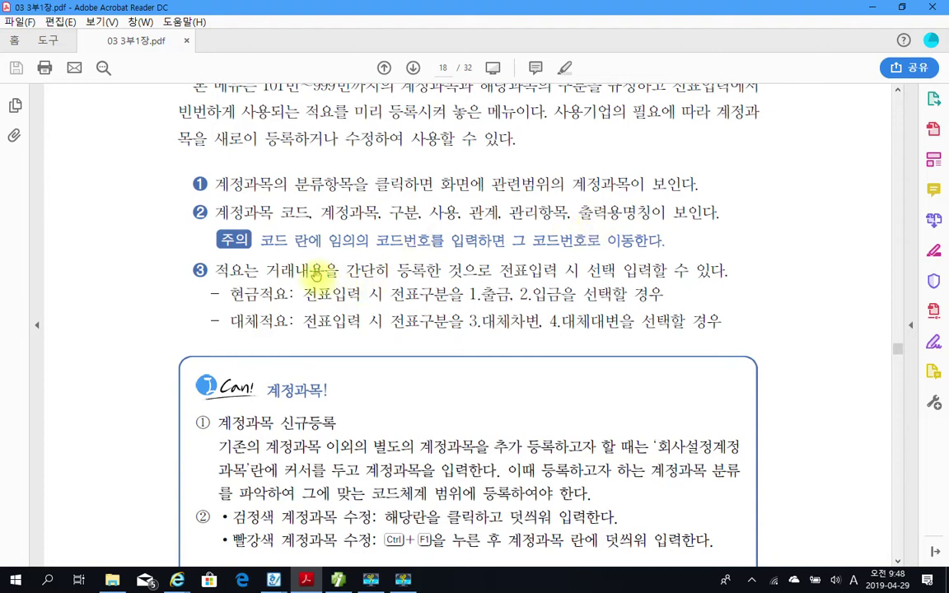
{"action": "scroll", "coordinate": [280, 248], "scroll_direction": "down", "scroll_amount": 1}
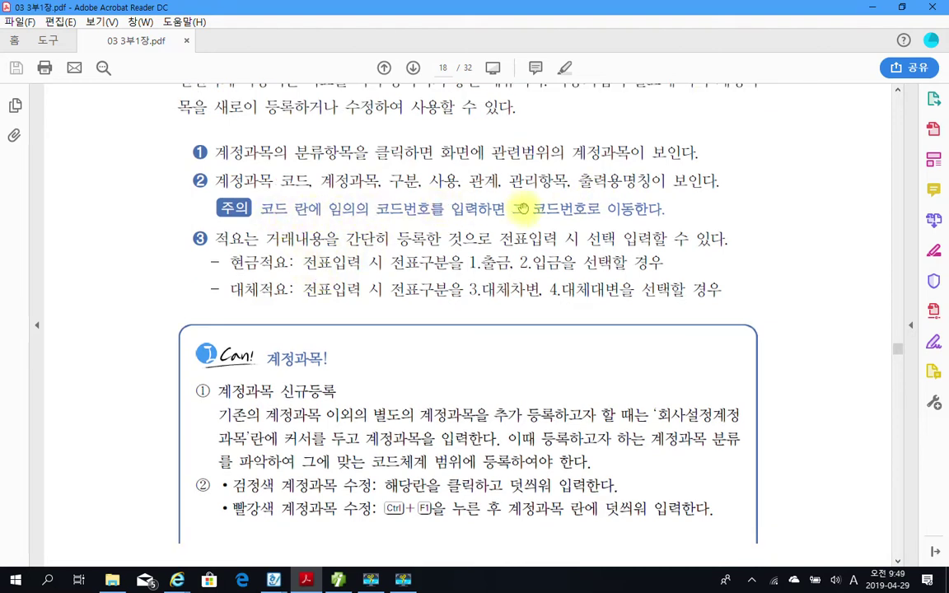
{"action": "left_click_drag", "start_coordinate": [517, 210], "coordinate": [624, 211]}
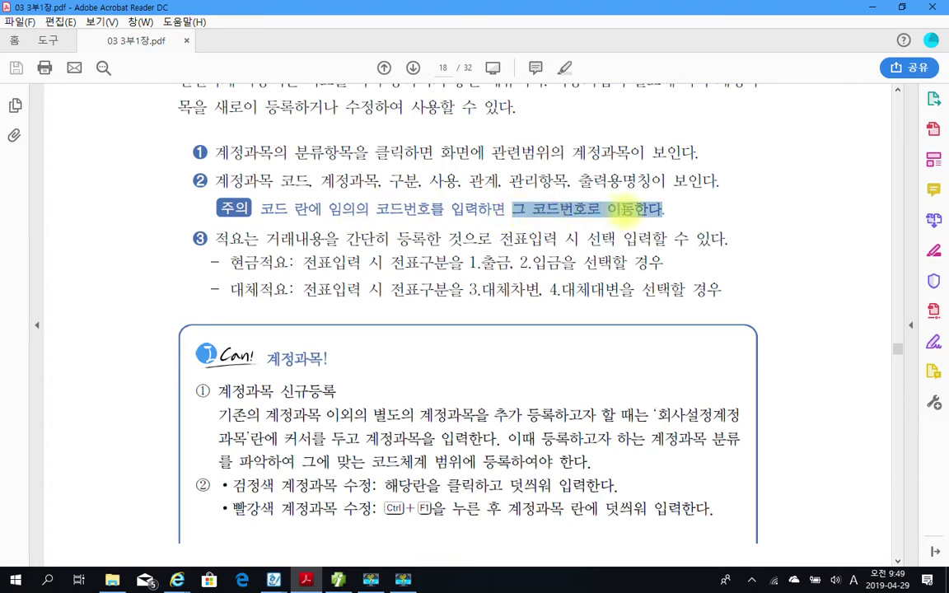
{"action": "left_click", "coordinate": [623, 214]}
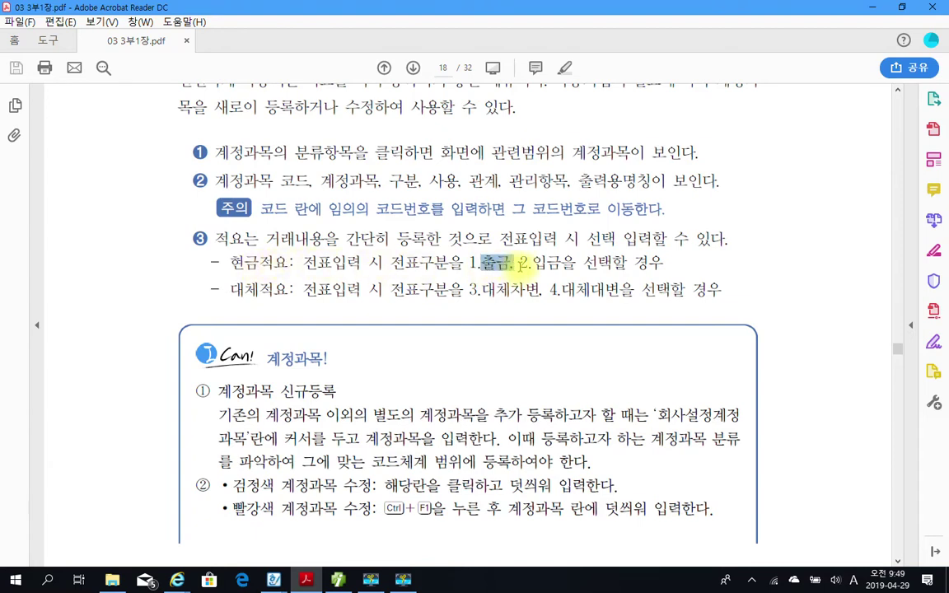
Point out 현금적요 on its line and 3.대체차변 on the 대체적요 line.
{"action": "left_click_drag", "start_coordinate": [522, 262], "coordinate": [596, 265]}
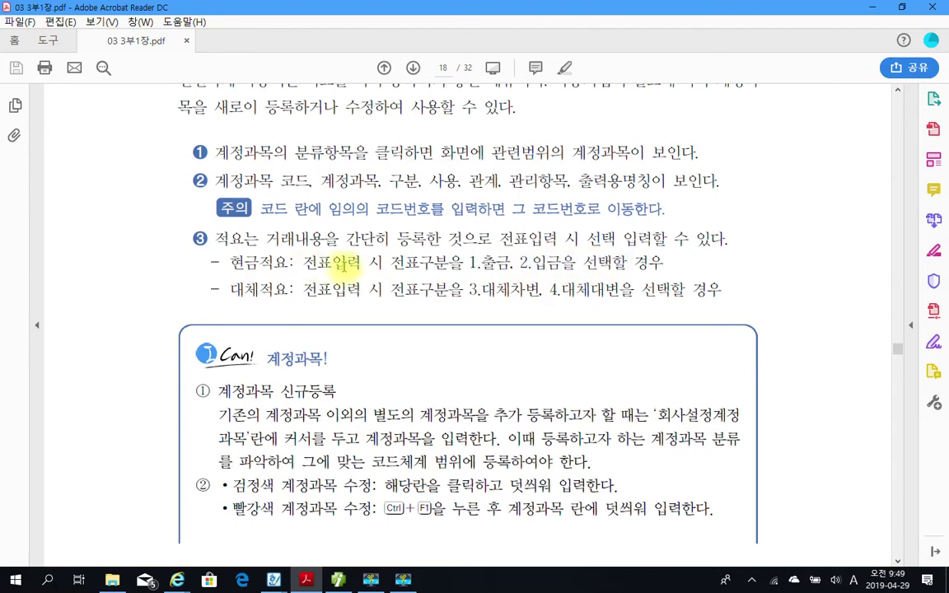
{"action": "left_click_drag", "start_coordinate": [231, 262], "coordinate": [280, 263]}
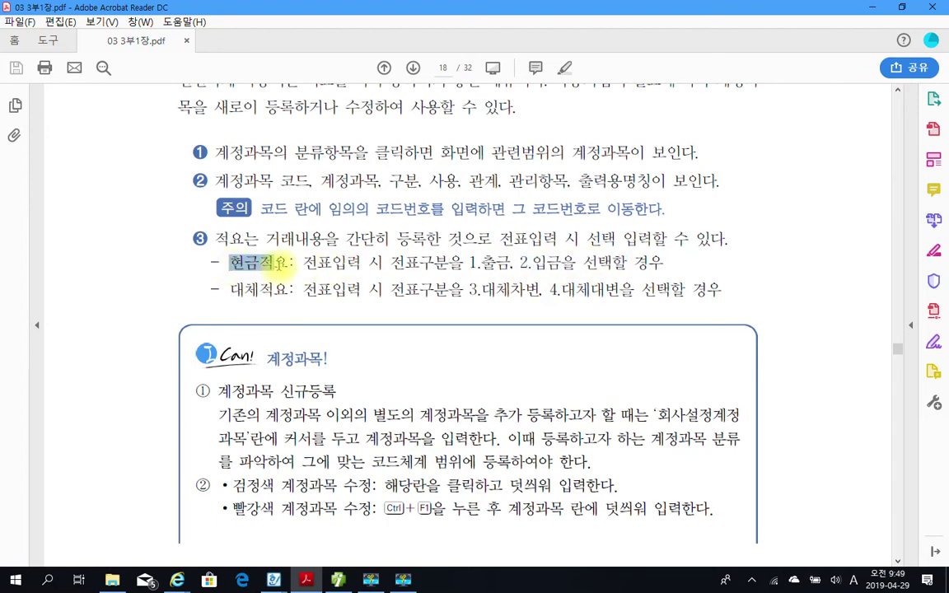
{"action": "left_click", "coordinate": [243, 263]}
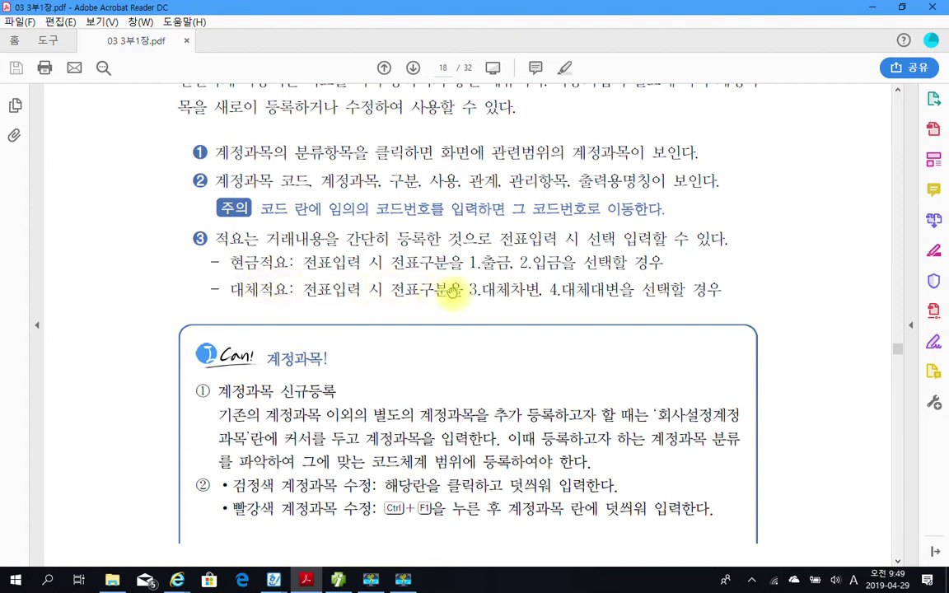
{"action": "left_click_drag", "start_coordinate": [470, 289], "coordinate": [555, 290]}
{"action": "left_click", "coordinate": [556, 290]}
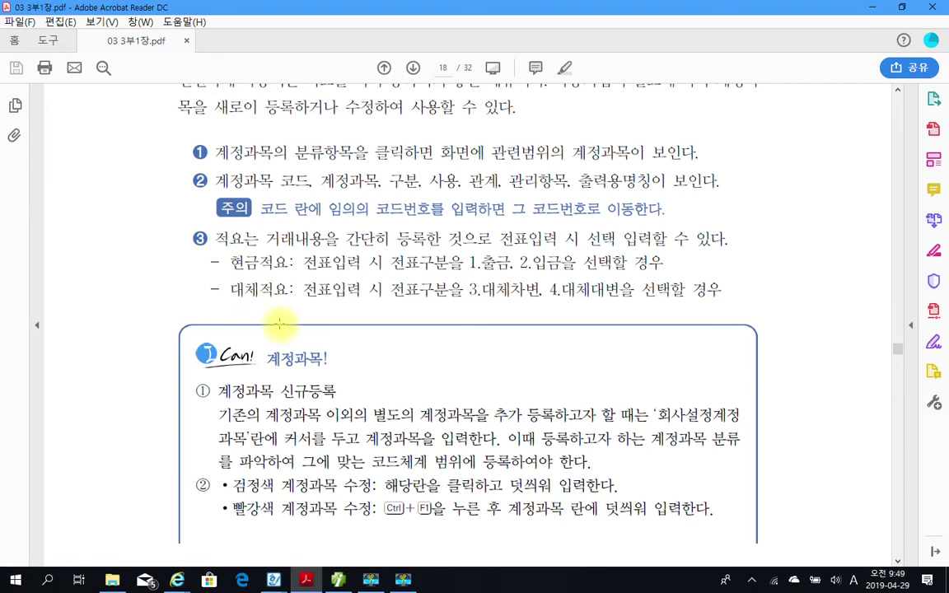
Highlight 적요는 거래내용을 and 등록 in yellow.
{"action": "left_click_drag", "start_coordinate": [216, 238], "coordinate": [325, 239]}
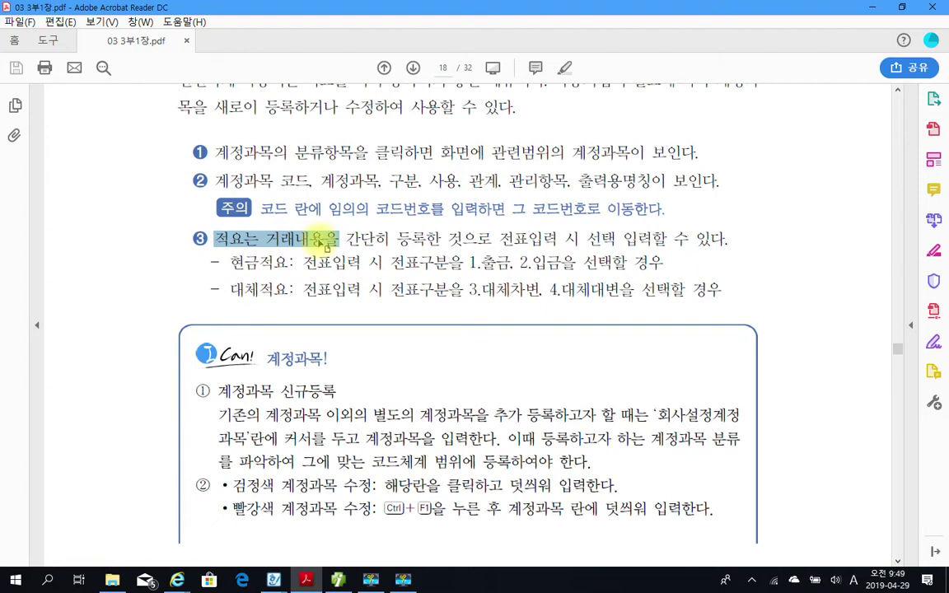
{"action": "right_click", "coordinate": [326, 247]}
{"action": "left_click", "coordinate": [383, 277]}
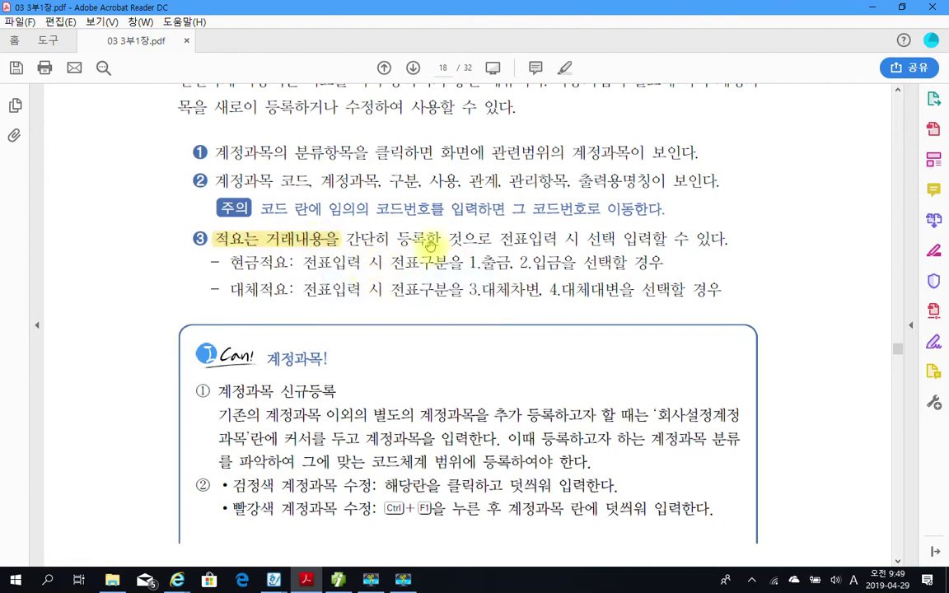
{"action": "left_click_drag", "start_coordinate": [397, 238], "coordinate": [424, 240]}
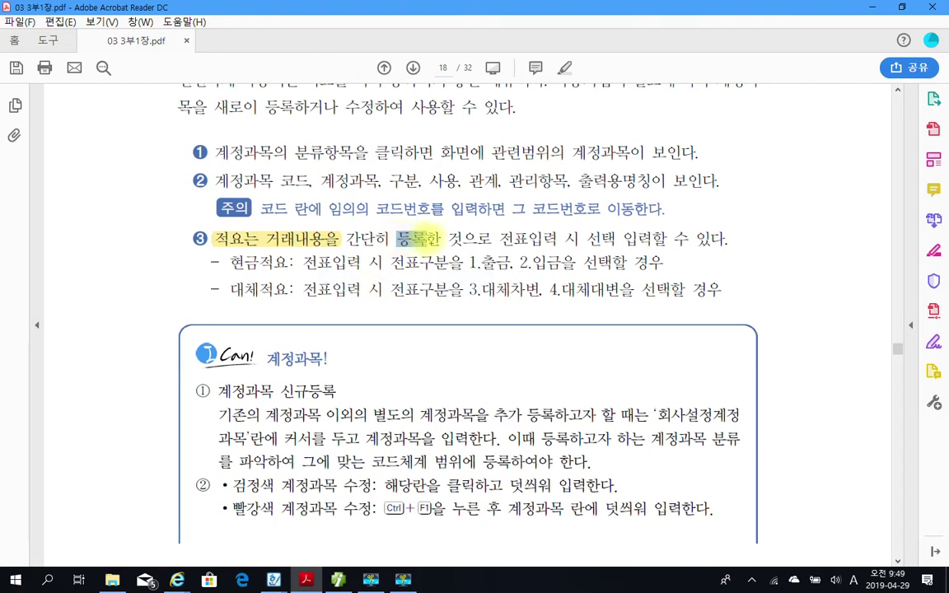
{"action": "right_click", "coordinate": [423, 245]}
{"action": "left_click", "coordinate": [466, 280]}
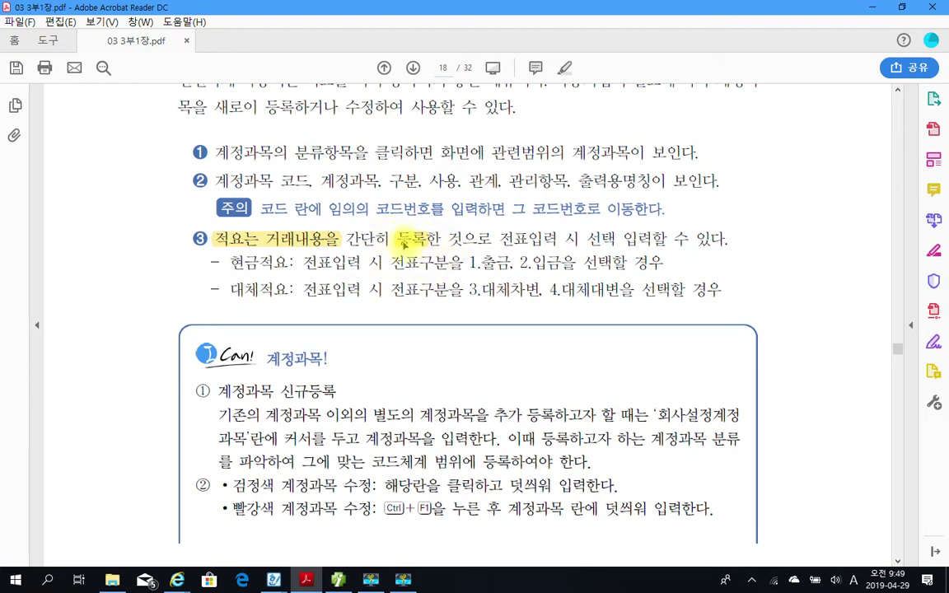
{"action": "left_click_drag", "start_coordinate": [399, 239], "coordinate": [428, 239]}
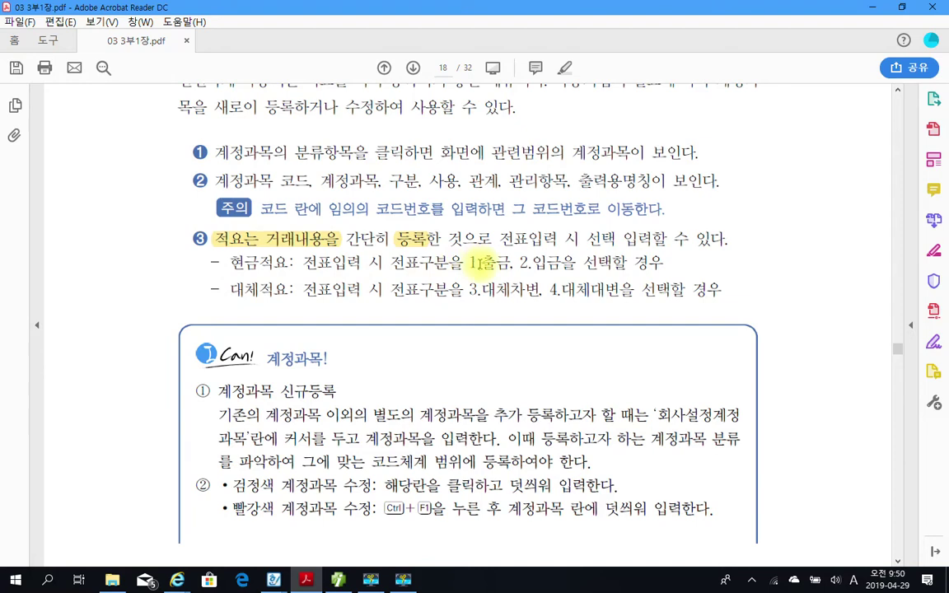
Point out 1.출금, 2.입금을, glance at page 19, and return to the 적요 explanation.
{"action": "left_click_drag", "start_coordinate": [471, 263], "coordinate": [571, 264]}
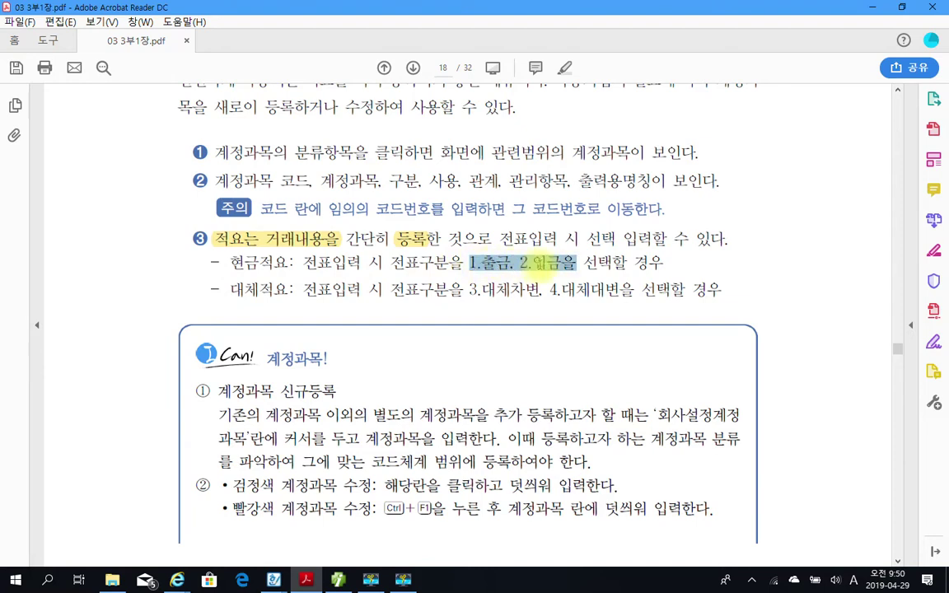
{"action": "left_click", "coordinate": [539, 265]}
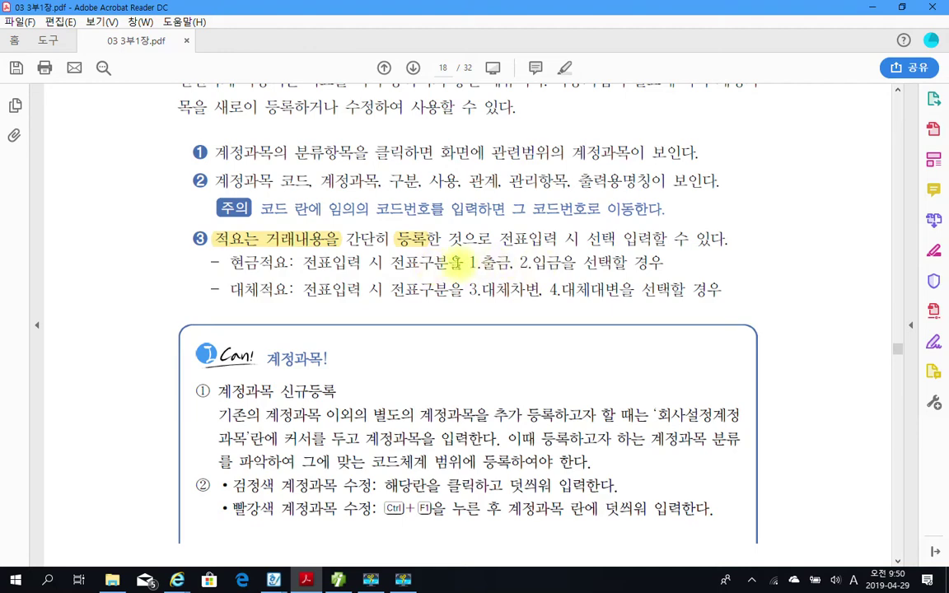
{"action": "scroll", "coordinate": [387, 387], "scroll_direction": "down", "scroll_amount": 3}
{"action": "scroll", "coordinate": [392, 390], "scroll_direction": "down", "scroll_amount": 10}
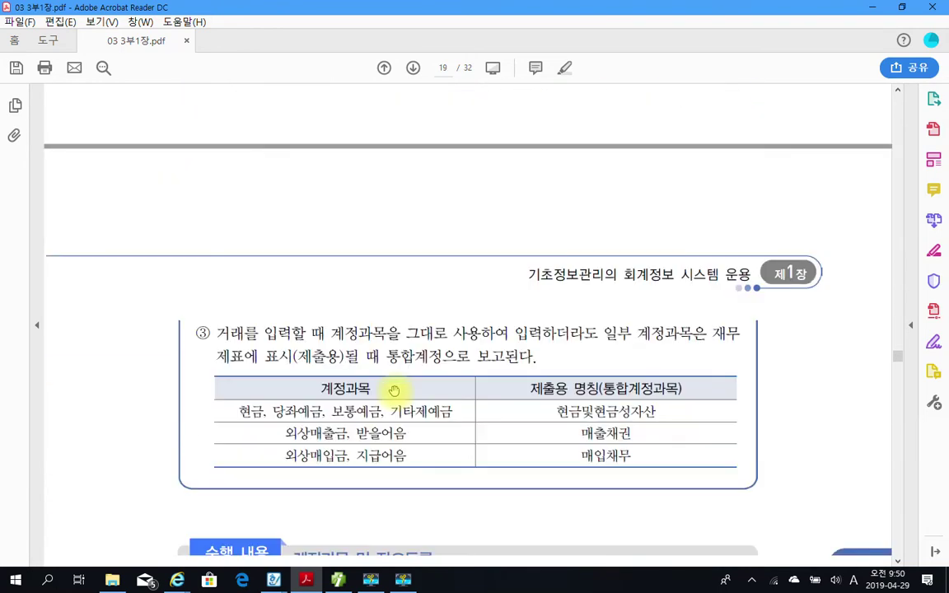
{"action": "scroll", "coordinate": [395, 390], "scroll_direction": "down", "scroll_amount": 2}
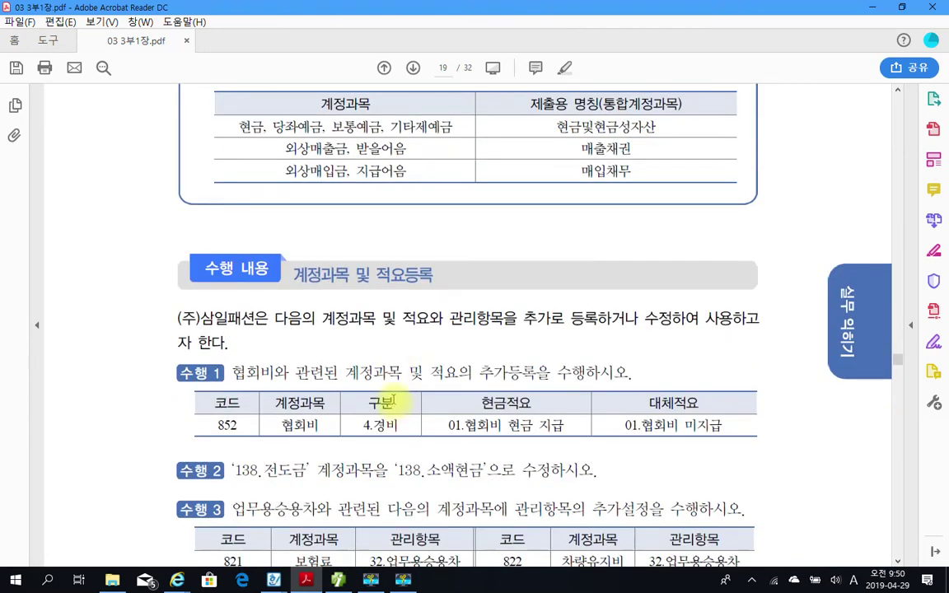
{"action": "scroll", "coordinate": [394, 400], "scroll_direction": "up", "scroll_amount": 10}
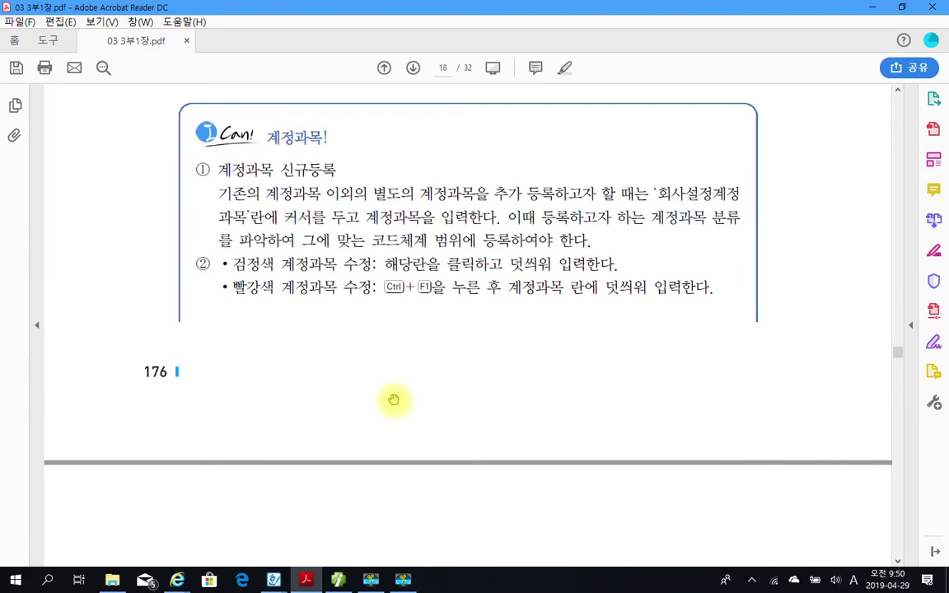
{"action": "scroll", "coordinate": [393, 400], "scroll_direction": "up", "scroll_amount": 4}
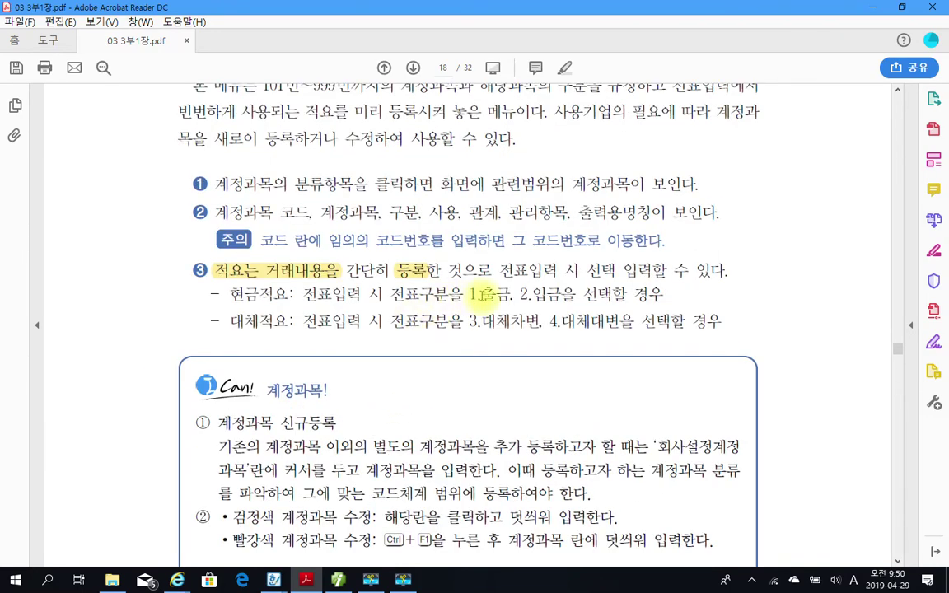
Point out 출금 and 입금 on the 현금적요 line.
{"action": "left_click_drag", "start_coordinate": [481, 294], "coordinate": [510, 293]}
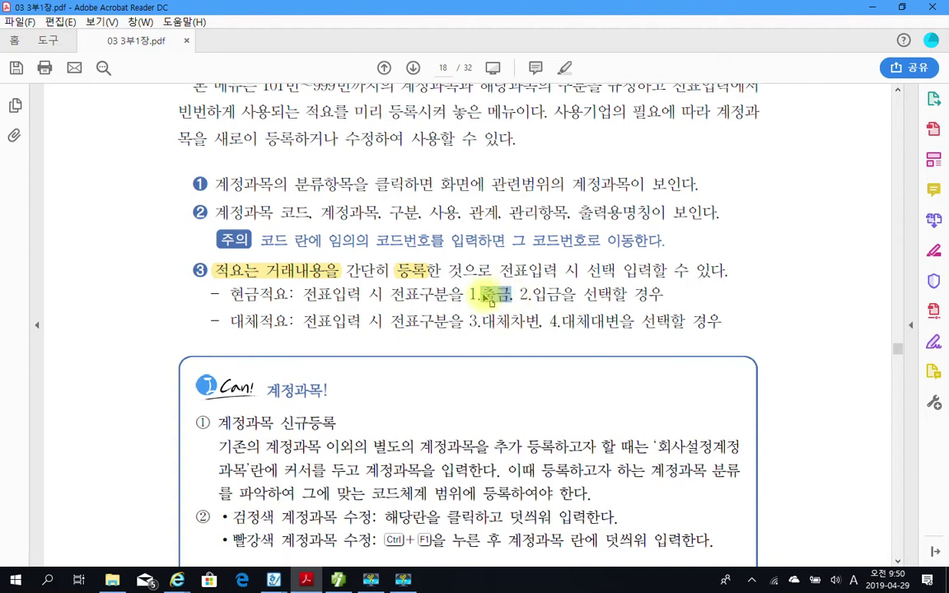
{"action": "left_click", "coordinate": [531, 295]}
{"action": "left_click_drag", "start_coordinate": [531, 295], "coordinate": [571, 297]}
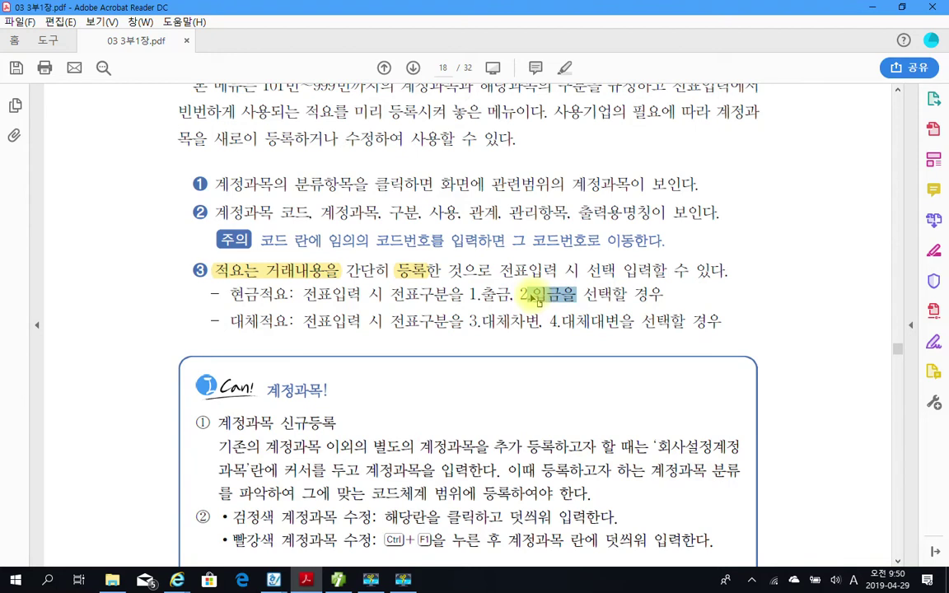
{"action": "left_click", "coordinate": [487, 294]}
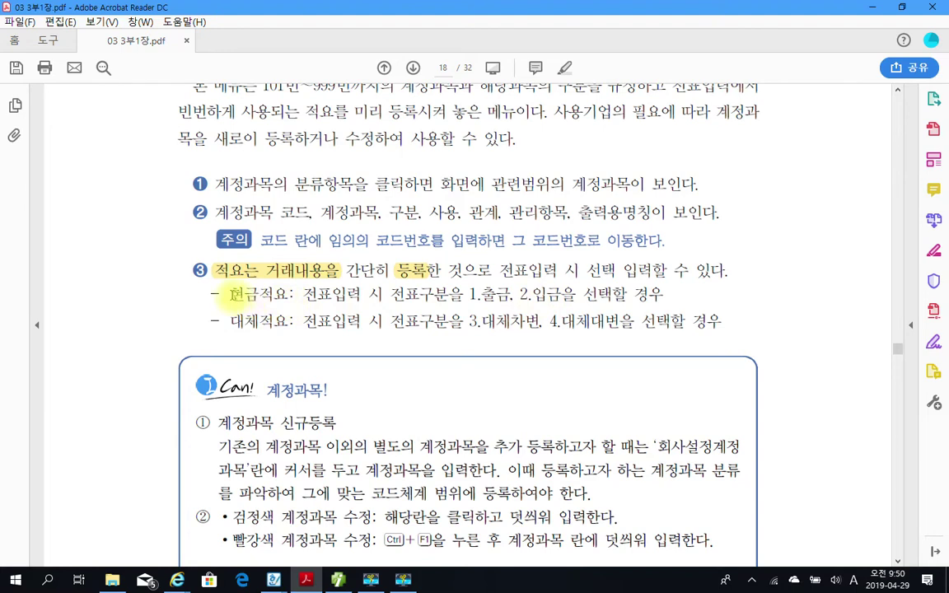
Highlight the terms 현금적요 and 대체적요 in yellow.
{"action": "left_click_drag", "start_coordinate": [233, 294], "coordinate": [280, 296]}
{"action": "right_click", "coordinate": [280, 301]}
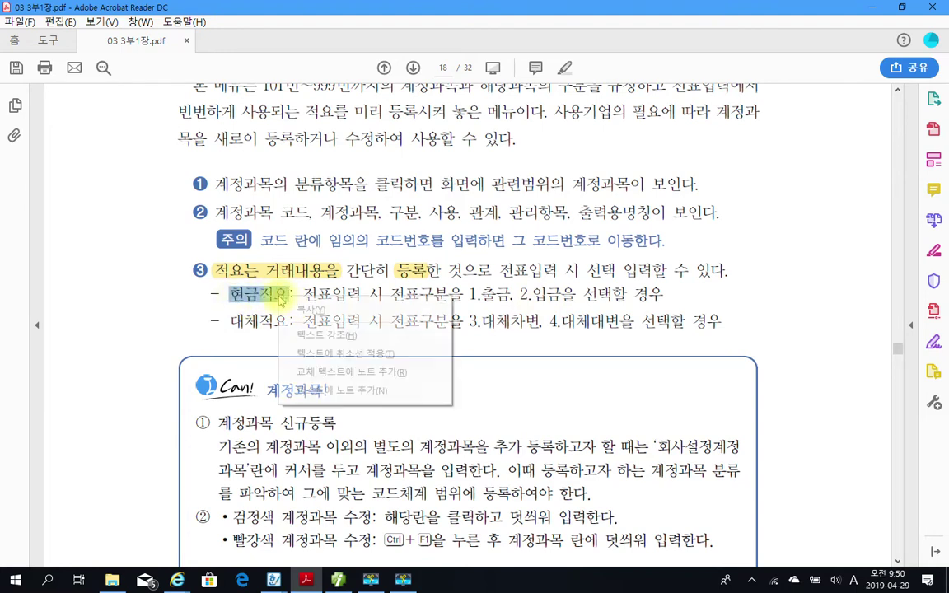
{"action": "left_click", "coordinate": [309, 333]}
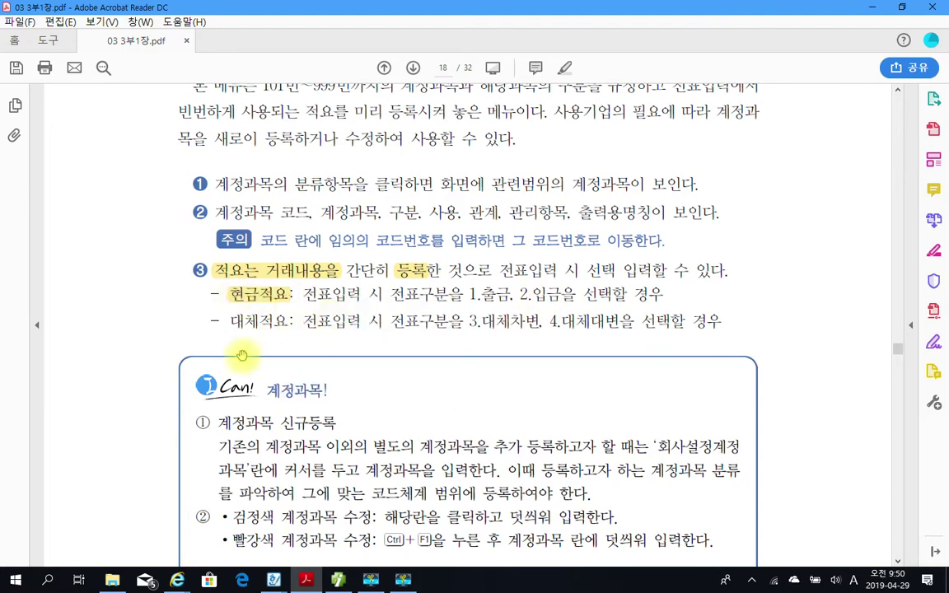
{"action": "left_click_drag", "start_coordinate": [233, 322], "coordinate": [284, 322]}
{"action": "right_click", "coordinate": [281, 325]}
{"action": "left_click", "coordinate": [308, 359]}
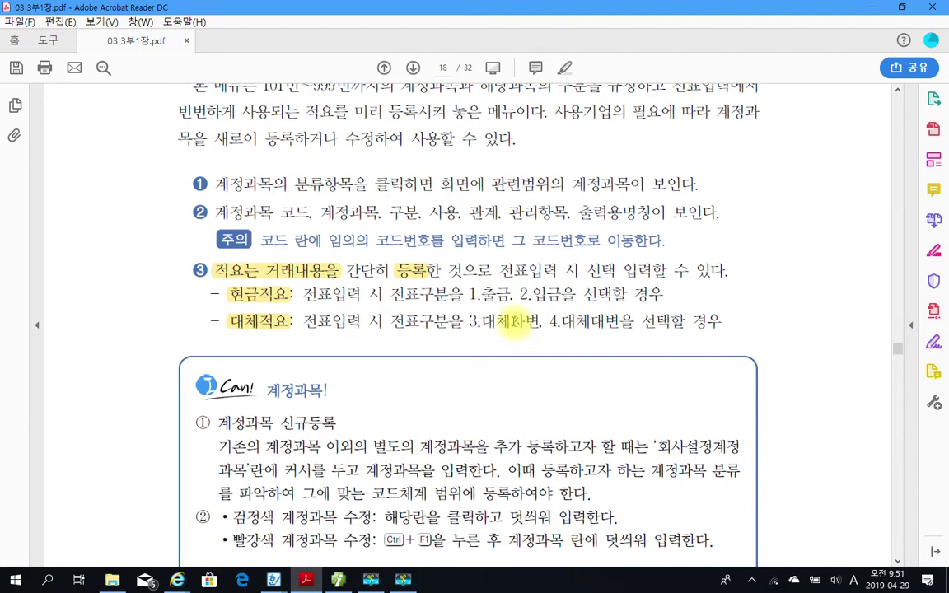
Highlight 차변 and 대변 on the 대체적요 line in yellow.
{"action": "left_click_drag", "start_coordinate": [509, 321], "coordinate": [542, 321]}
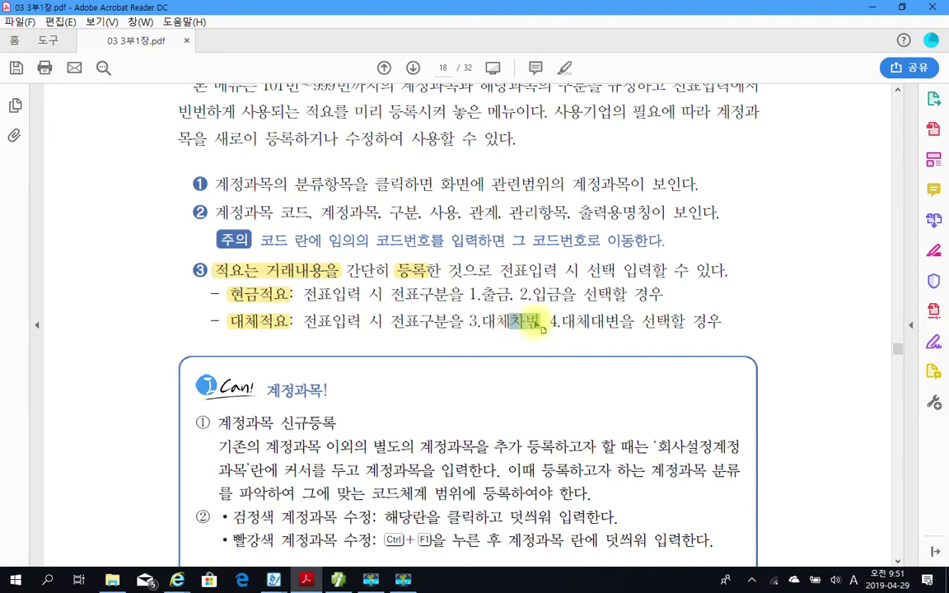
{"action": "right_click", "coordinate": [535, 321]}
{"action": "left_click", "coordinate": [592, 360]}
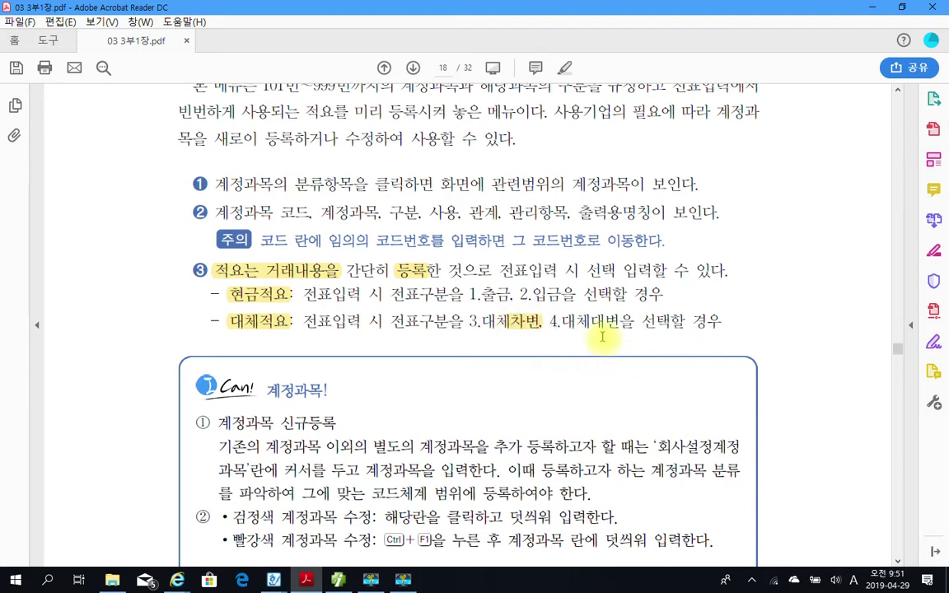
{"action": "left_click_drag", "start_coordinate": [588, 321], "coordinate": [618, 322]}
{"action": "right_click", "coordinate": [616, 323]}
{"action": "left_click", "coordinate": [670, 365]}
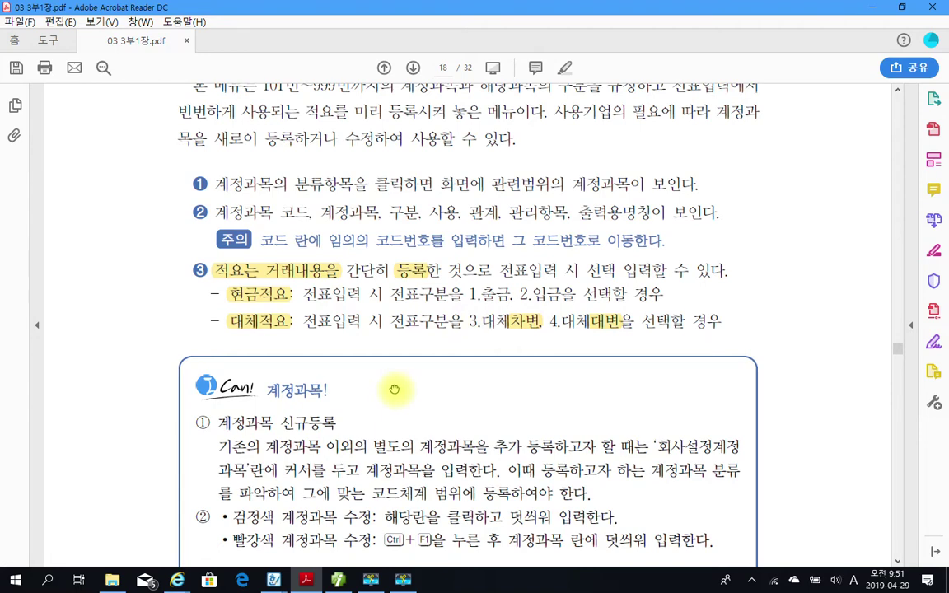
{"action": "scroll", "coordinate": [395, 412], "scroll_direction": "down", "scroll_amount": 3}
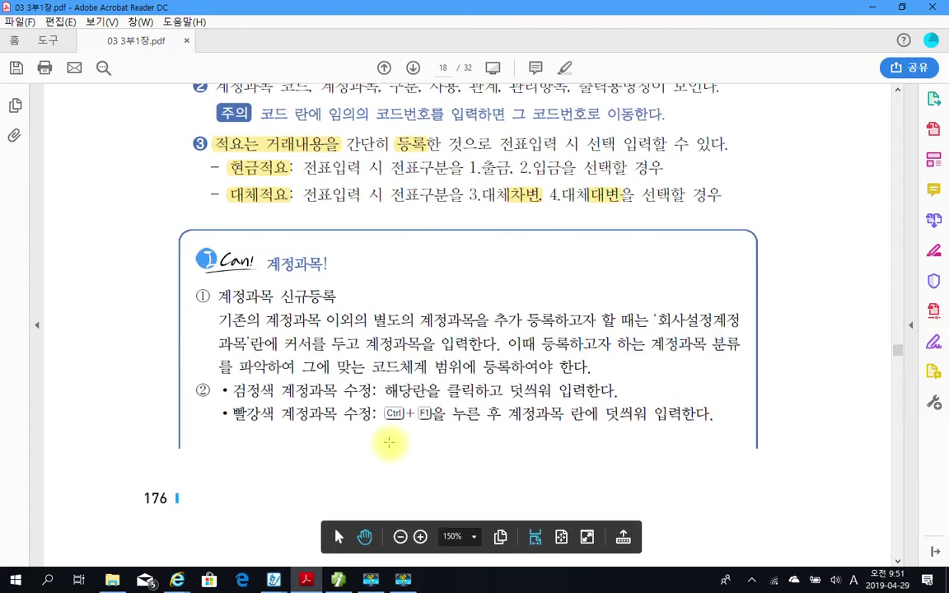
Highlight 회사설정계정과목 in the I Can! box in yellow.
{"action": "scroll", "coordinate": [313, 434], "scroll_direction": "down", "scroll_amount": 2}
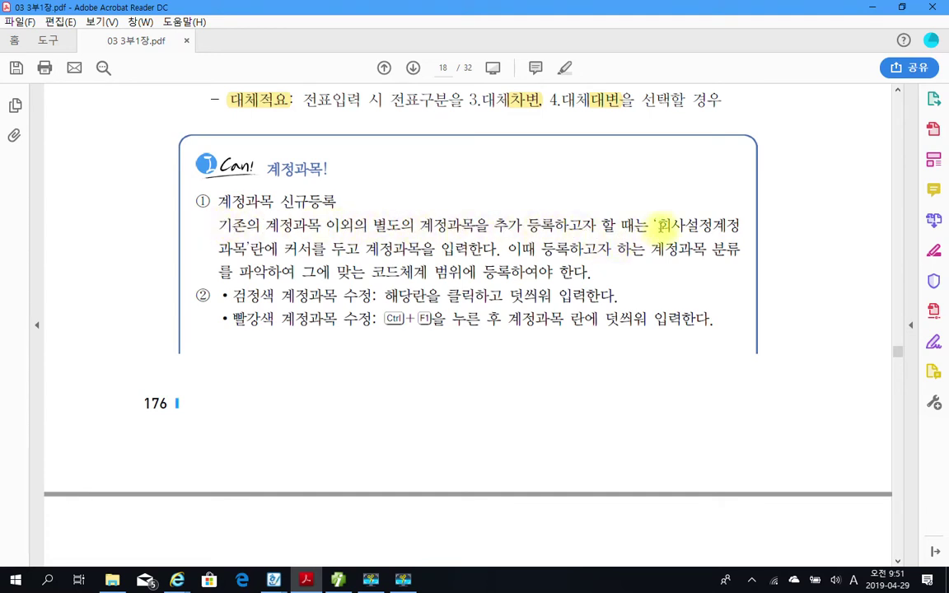
{"action": "left_click_drag", "start_coordinate": [658, 224], "coordinate": [714, 224]}
{"action": "left_click_drag", "start_coordinate": [725, 224], "coordinate": [244, 250]}
{"action": "right_click", "coordinate": [234, 250]}
{"action": "left_click", "coordinate": [280, 294]}
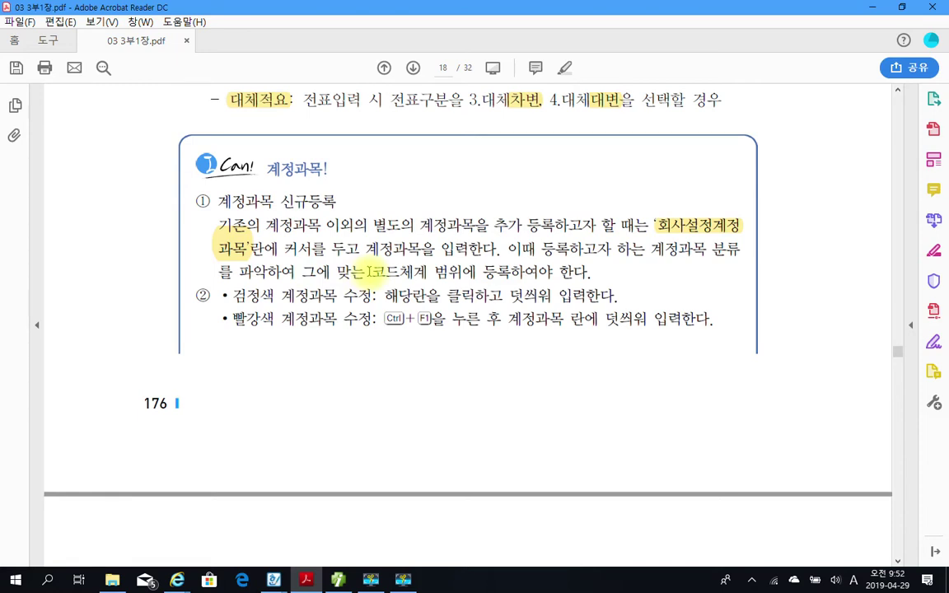
Highlight 코드체계 범위에 등록하여야 and 해당란을 클릭하고 덧씌워 입력한다 in yellow.
{"action": "left_click_drag", "start_coordinate": [372, 270], "coordinate": [494, 273]}
{"action": "right_click", "coordinate": [503, 274]}
{"action": "left_click", "coordinate": [532, 312]}
{"action": "scroll", "coordinate": [437, 271], "scroll_direction": "down", "scroll_amount": 3}
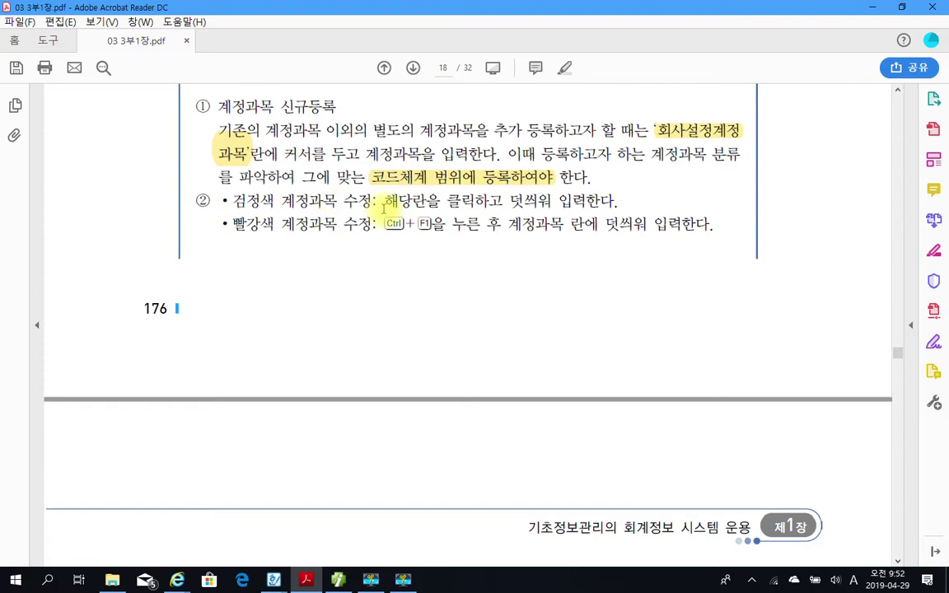
{"action": "left_click_drag", "start_coordinate": [384, 200], "coordinate": [615, 201]}
{"action": "right_click", "coordinate": [595, 200]}
{"action": "left_click", "coordinate": [651, 246]}
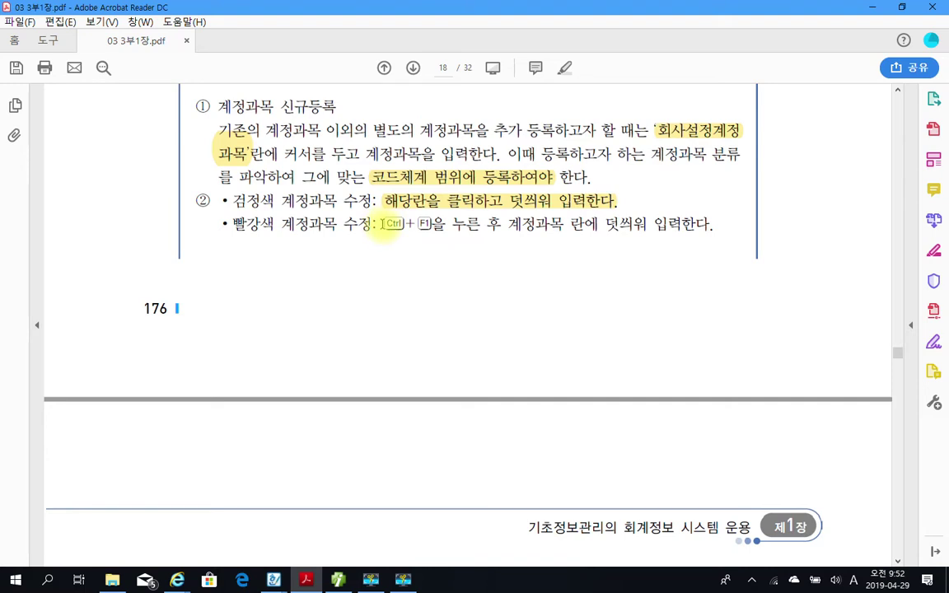
Highlight Ctrl+F1을 and 계정과목 란에 덧씌워 입력한다, then scroll to page 19.
{"action": "left_click_drag", "start_coordinate": [382, 223], "coordinate": [438, 224]}
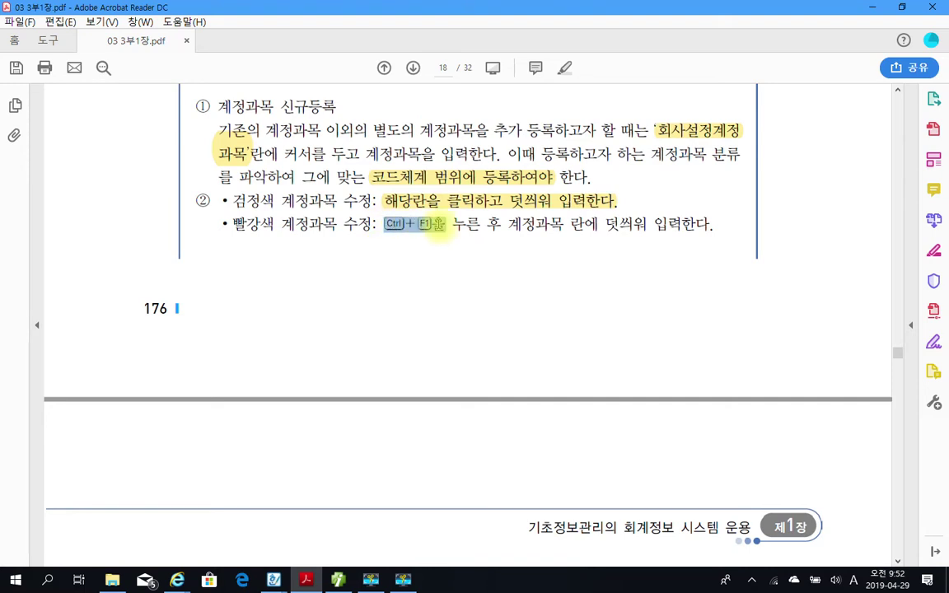
{"action": "right_click", "coordinate": [438, 224]}
{"action": "left_click", "coordinate": [455, 261]}
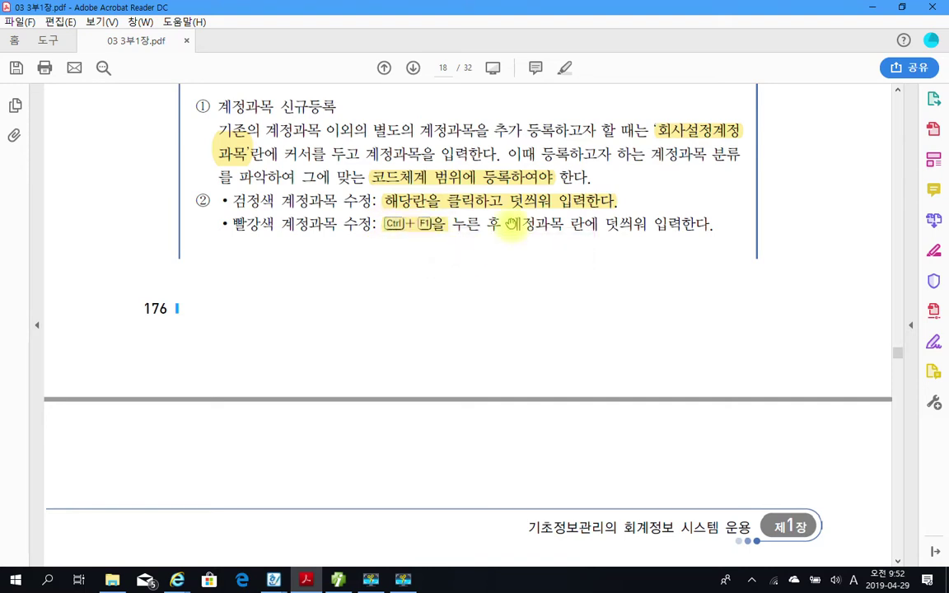
{"action": "left_click_drag", "start_coordinate": [509, 223], "coordinate": [708, 224]}
{"action": "right_click", "coordinate": [688, 233]}
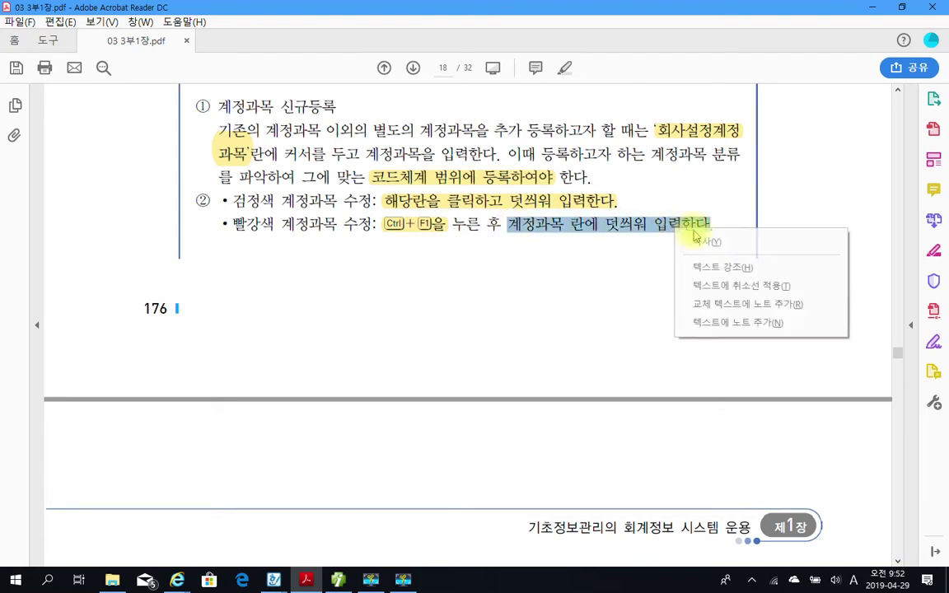
{"action": "left_click", "coordinate": [701, 267]}
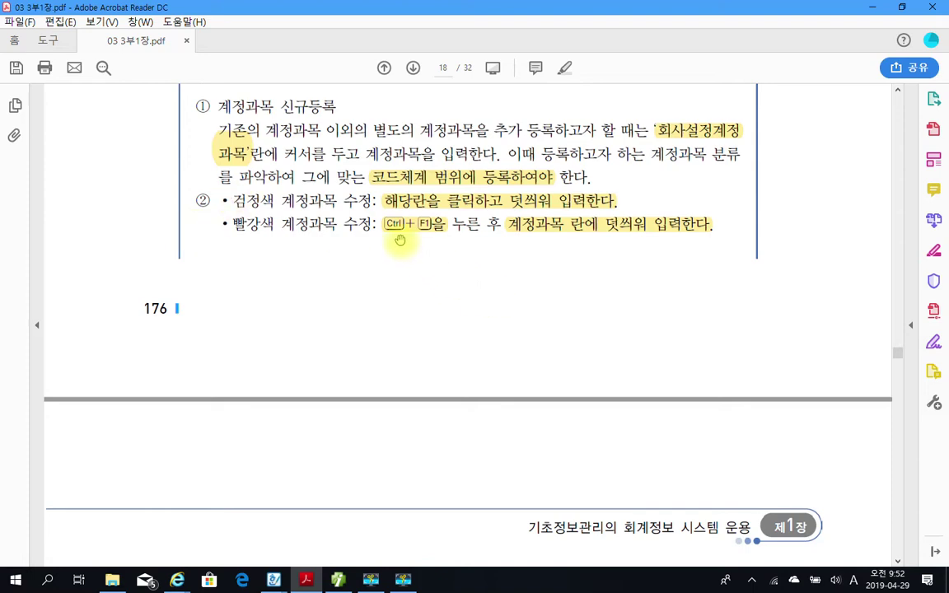
{"action": "scroll", "coordinate": [414, 312], "scroll_direction": "down", "scroll_amount": 10}
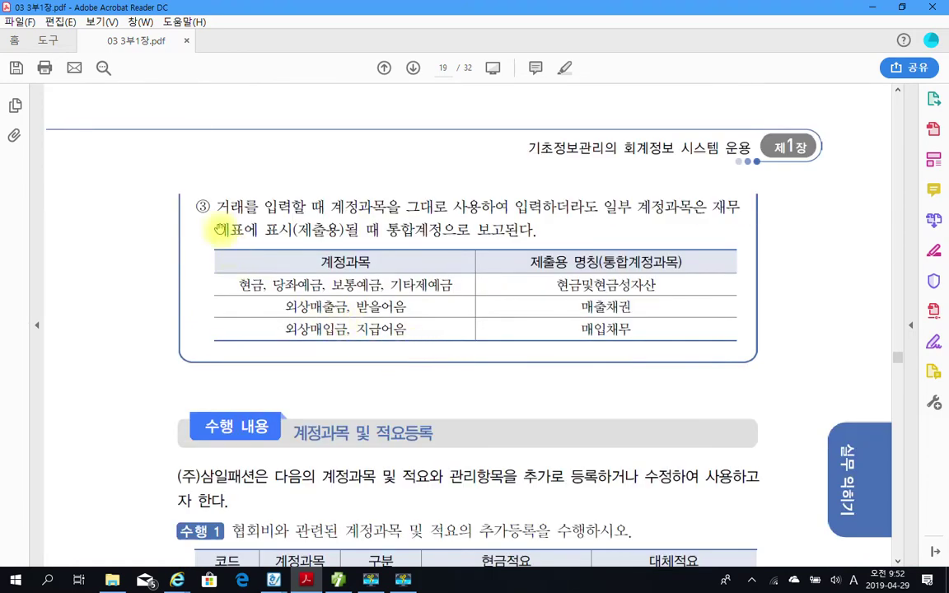
Highlight (제출용) in note ③ above the 계정과목 table in yellow.
{"action": "scroll", "coordinate": [231, 222], "scroll_direction": "down", "scroll_amount": 1}
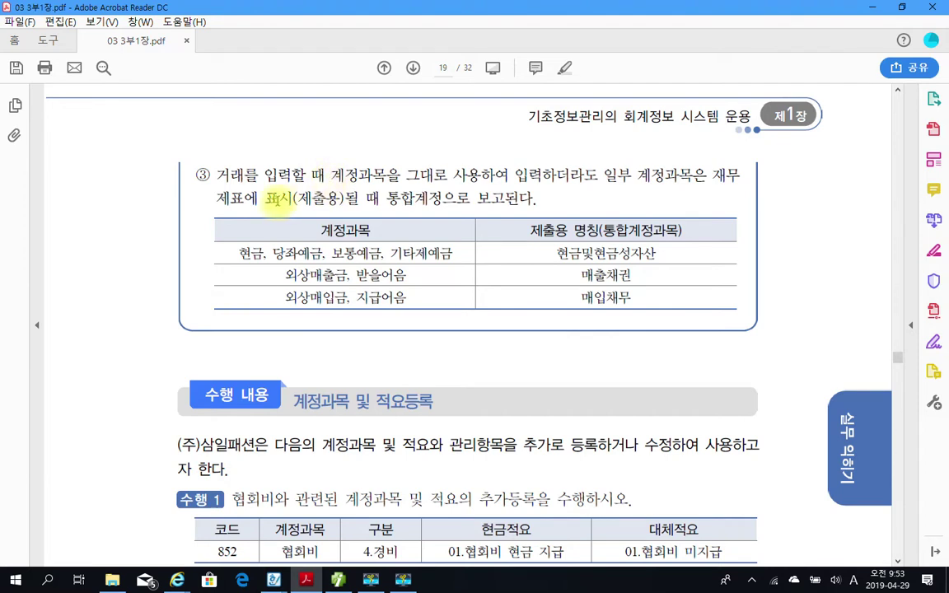
{"action": "left_click_drag", "start_coordinate": [293, 197], "coordinate": [343, 198]}
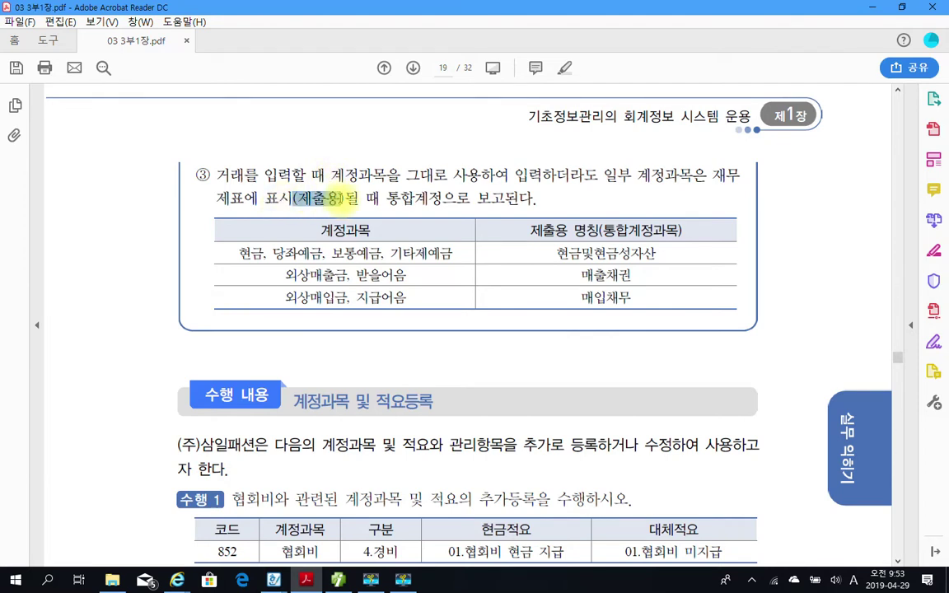
{"action": "right_click", "coordinate": [336, 206]}
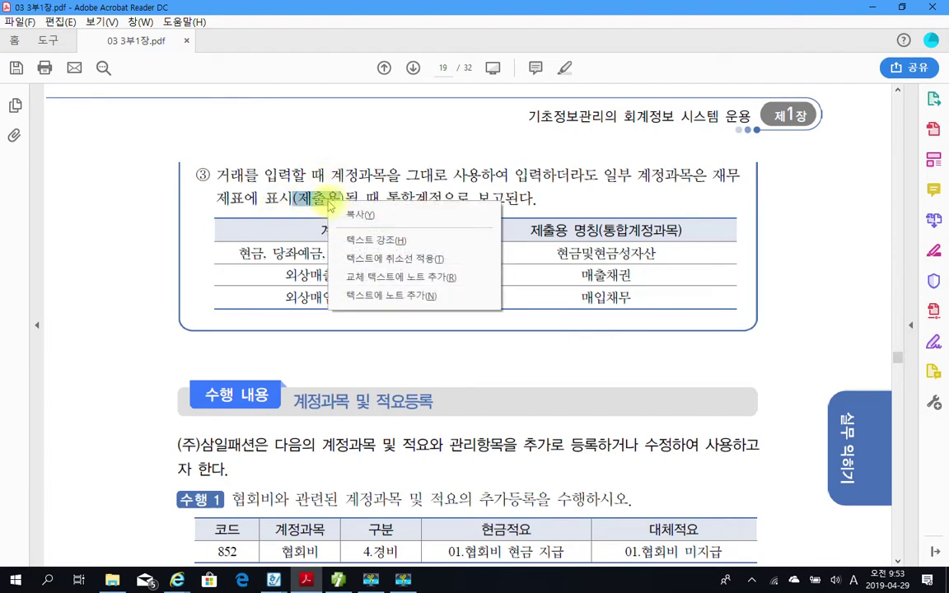
{"action": "left_click", "coordinate": [379, 239]}
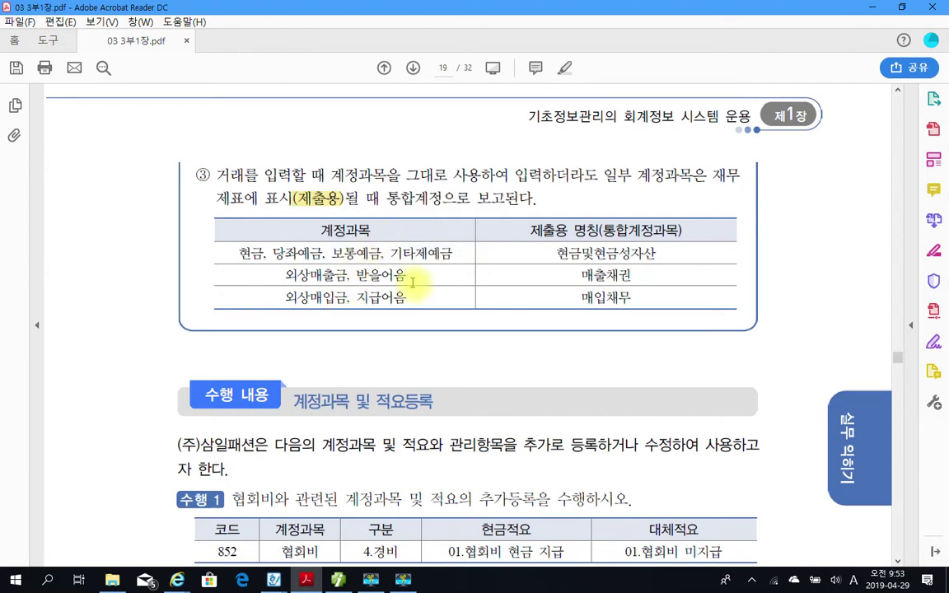
{"action": "scroll", "coordinate": [375, 260], "scroll_direction": "down", "scroll_amount": 1}
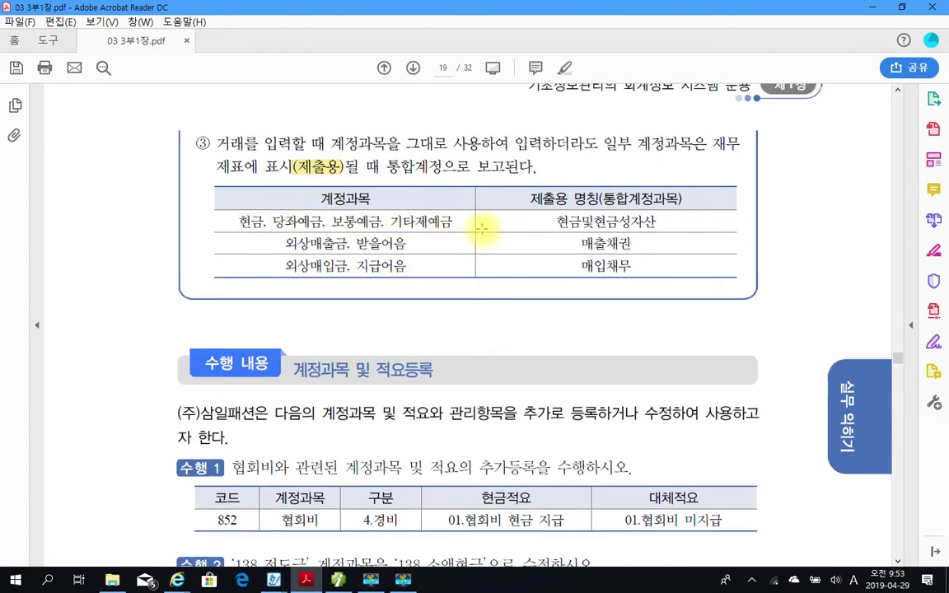
Mark up the table with red boxes and arrows for 현금및현금성자산, 매출채권, 외상매입금, then clear them.
{"action": "mouse_move", "coordinate": [531, 210]}
{"action": "left_mouse_down"}
{"action": "mouse_move", "coordinate": [570, 228]}
{"action": "mouse_move", "coordinate": [680, 229]}
{"action": "left_mouse_up"}
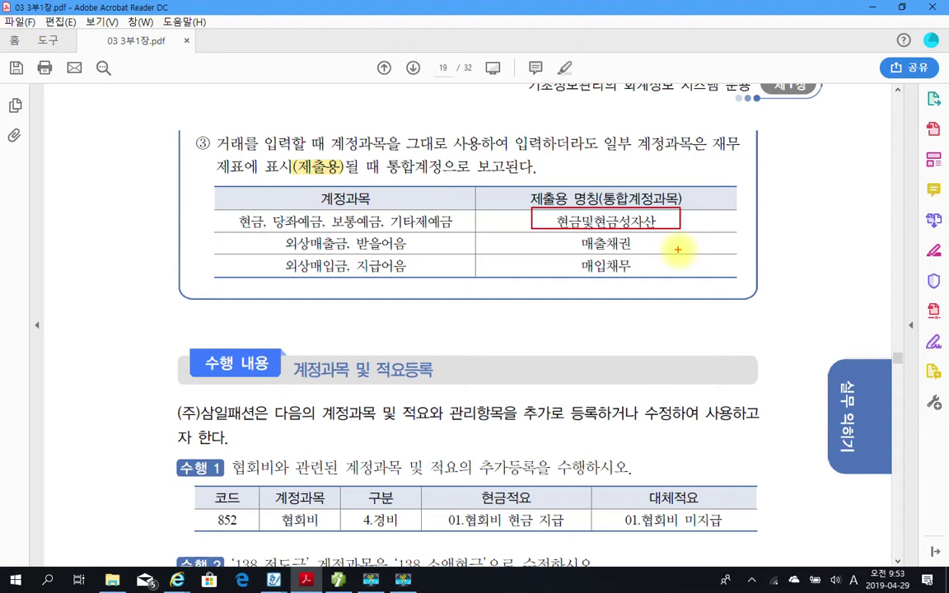
{"action": "mouse_move", "coordinate": [554, 209]}
{"action": "left_mouse_down"}
{"action": "mouse_move", "coordinate": [520, 193]}
{"action": "mouse_move", "coordinate": [544, 186]}
{"action": "mouse_move", "coordinate": [566, 200]}
{"action": "left_mouse_up"}
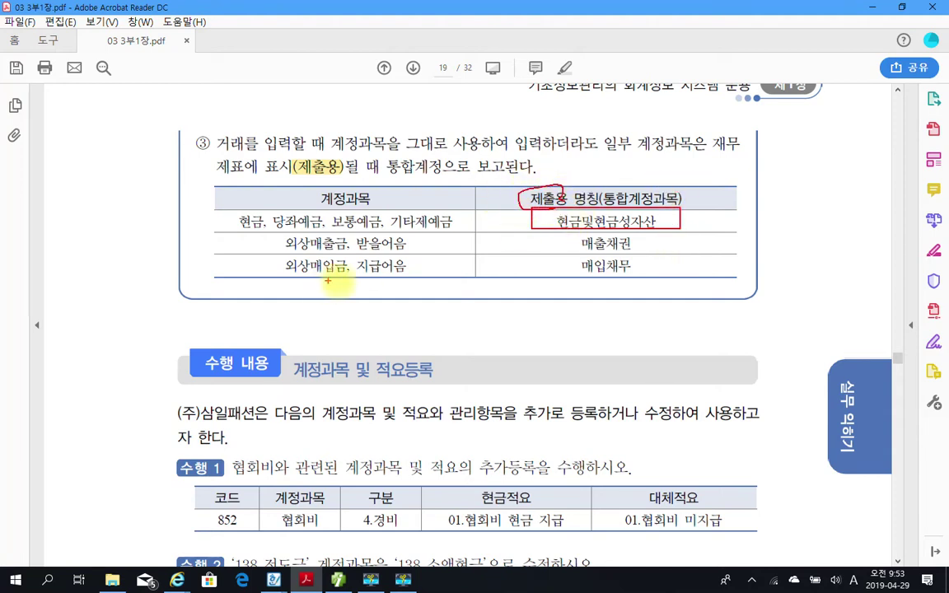
{"action": "mouse_move", "coordinate": [459, 223]}
{"action": "left_mouse_down"}
{"action": "mouse_move", "coordinate": [500, 220]}
{"action": "mouse_move", "coordinate": [488, 225]}
{"action": "left_mouse_up"}
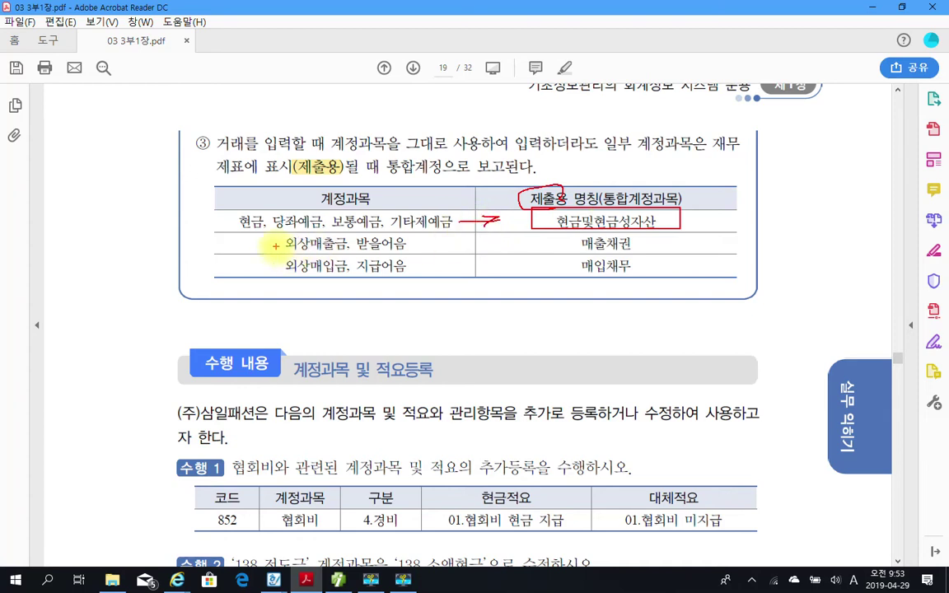
{"action": "left_click_drag", "start_coordinate": [459, 245], "coordinate": [488, 245]}
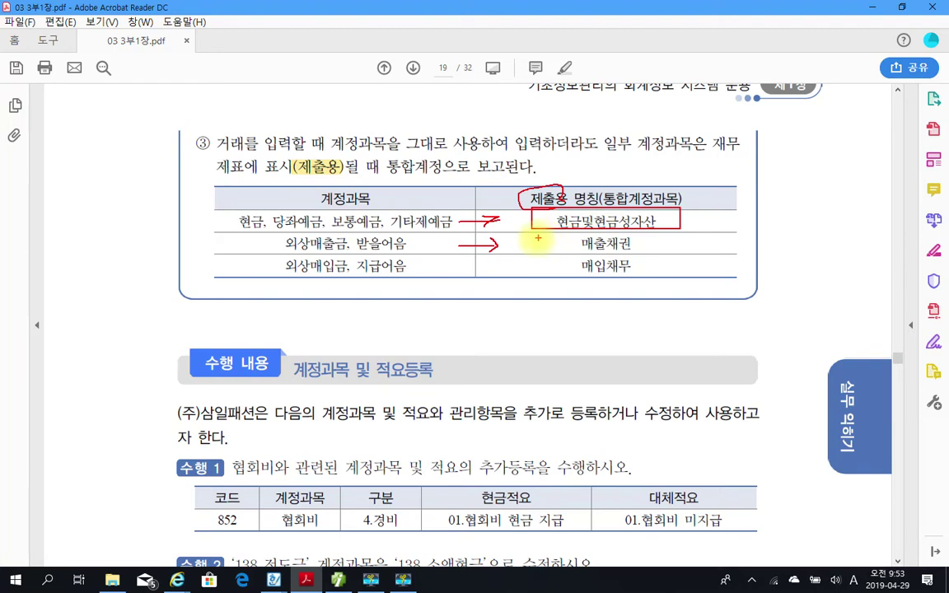
{"action": "left_click_drag", "start_coordinate": [532, 233], "coordinate": [681, 253]}
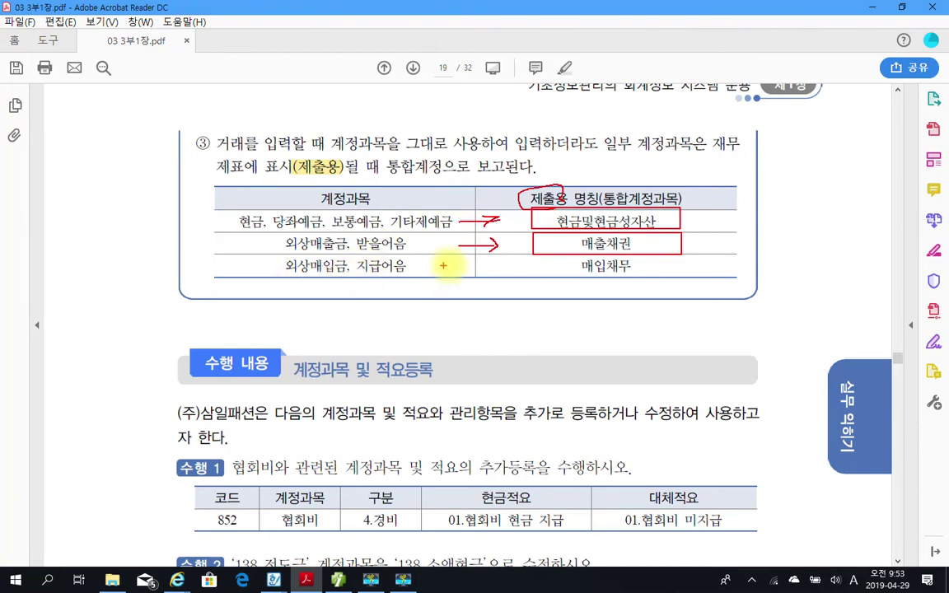
{"action": "left_click_drag", "start_coordinate": [460, 267], "coordinate": [682, 280]}
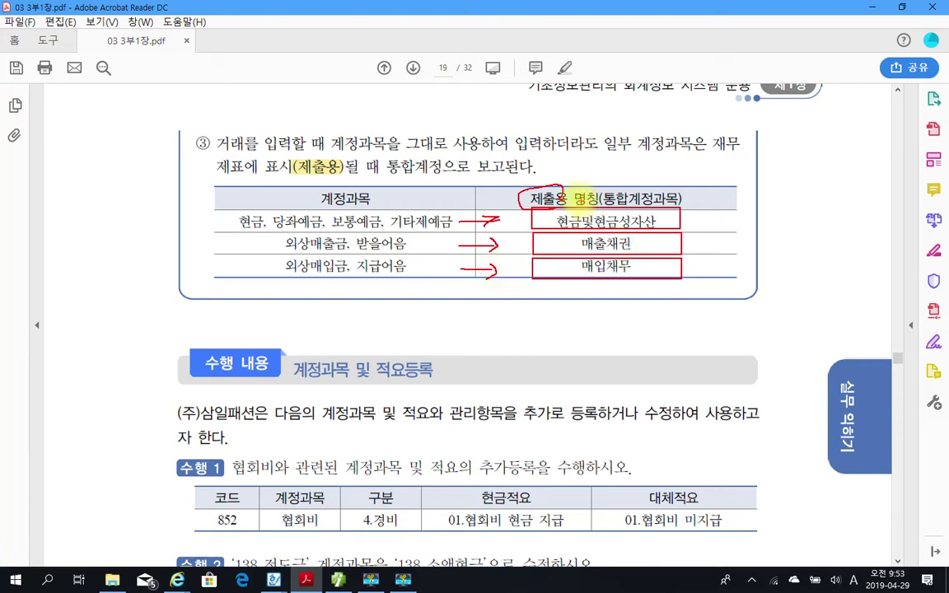
{"action": "mouse_move", "coordinate": [519, 196]}
{"action": "left_mouse_down"}
{"action": "mouse_move", "coordinate": [537, 169]}
{"action": "mouse_move", "coordinate": [566, 196]}
{"action": "left_mouse_up"}
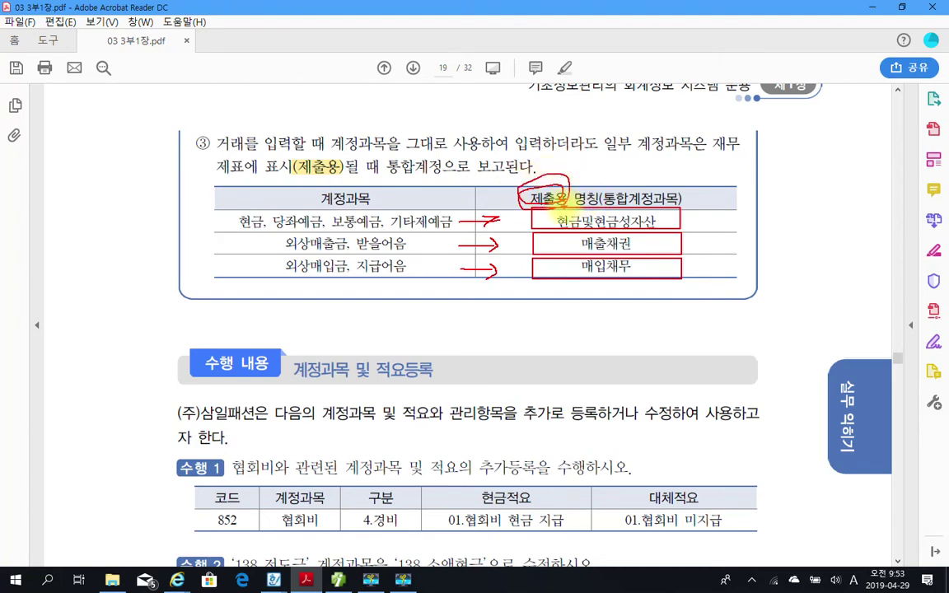
{"action": "key", "text": "Escape"}
Highlight code 852 in the 수행 1 table, then switch back to Smart A.
{"action": "scroll", "coordinate": [445, 343], "scroll_direction": "down", "scroll_amount": 3}
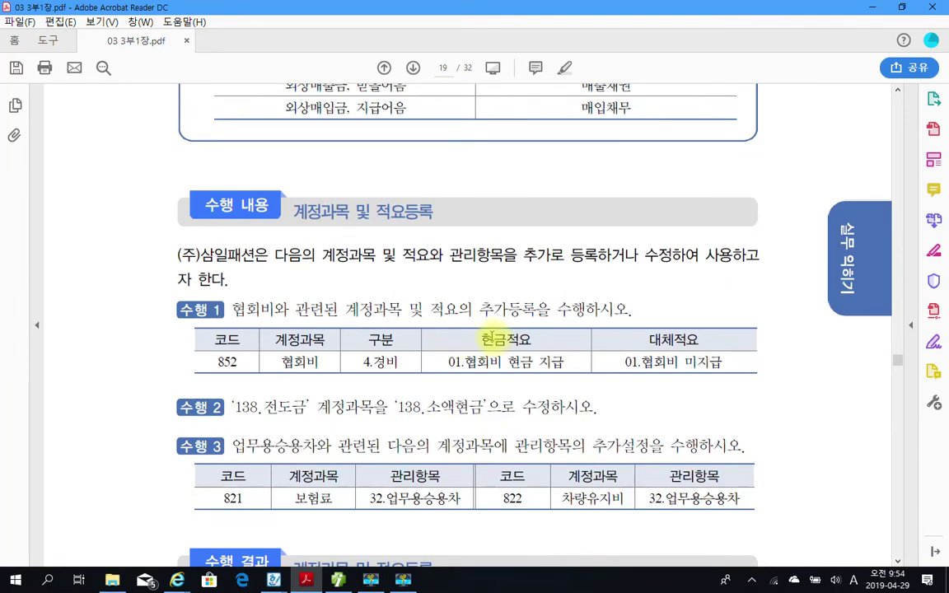
{"action": "scroll", "coordinate": [470, 333], "scroll_direction": "down", "scroll_amount": 1}
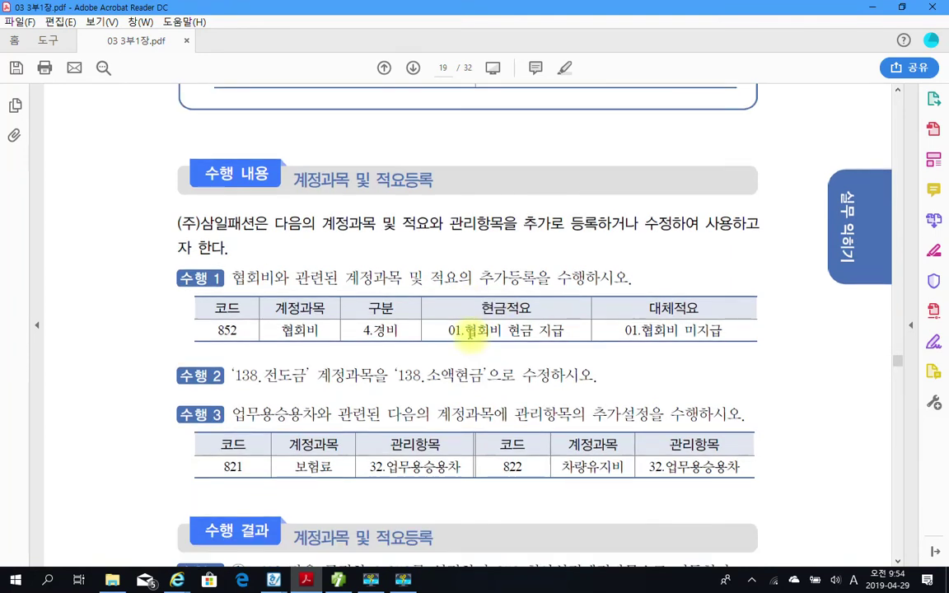
{"action": "scroll", "coordinate": [337, 326], "scroll_direction": "down", "scroll_amount": 1}
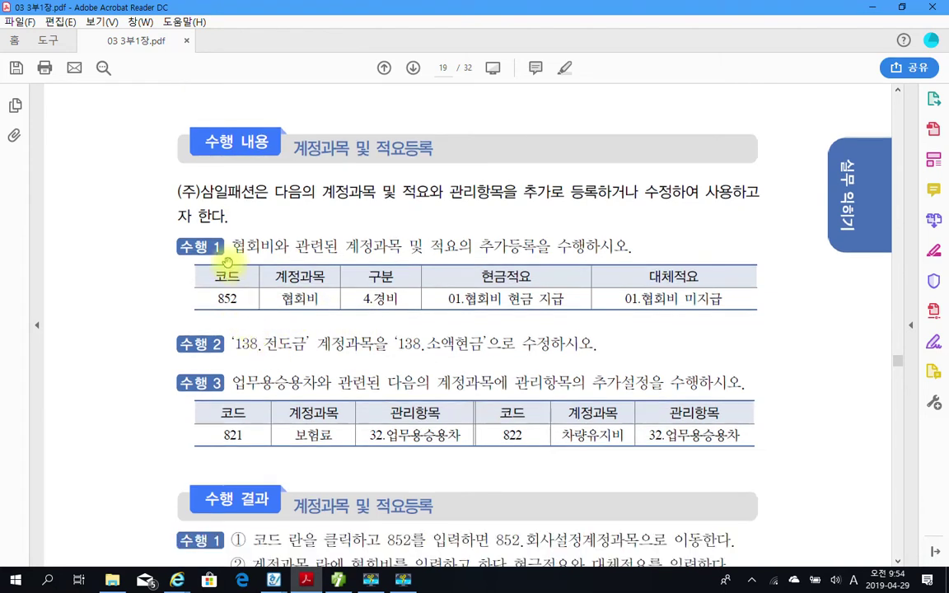
{"action": "scroll", "coordinate": [234, 293], "scroll_direction": "down", "scroll_amount": 1}
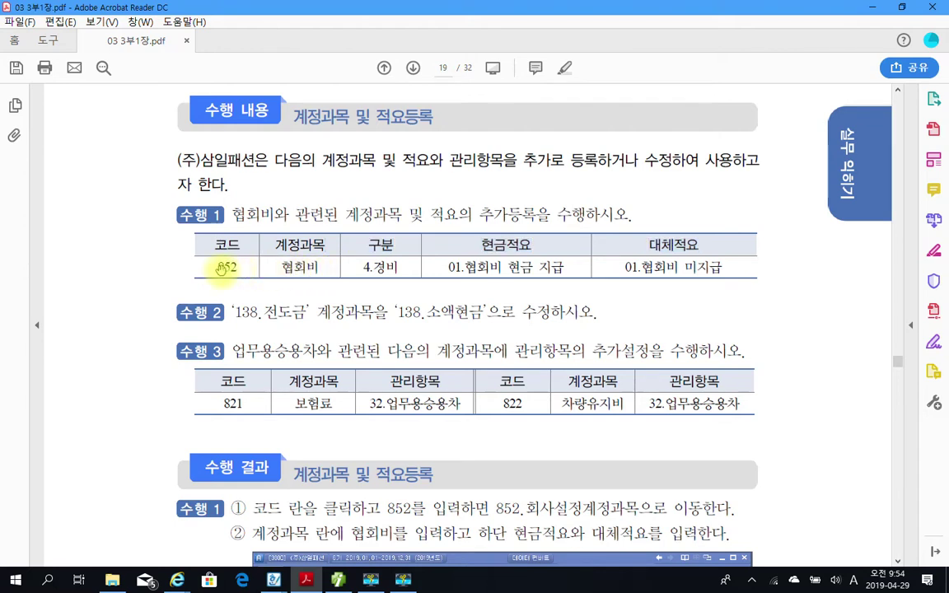
{"action": "left_click_drag", "start_coordinate": [209, 267], "coordinate": [239, 267]}
{"action": "right_click", "coordinate": [226, 274]}
{"action": "left_click", "coordinate": [269, 310]}
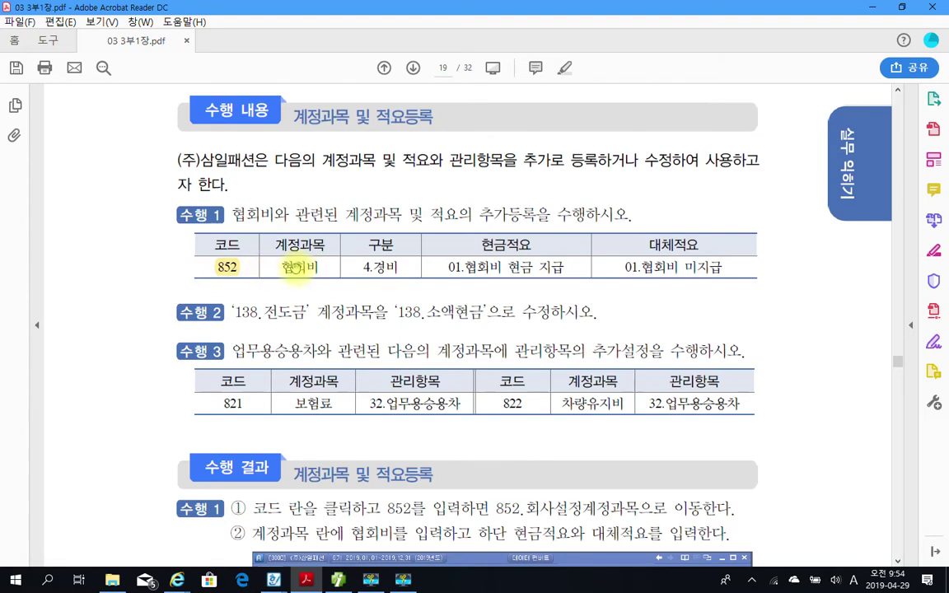
{"action": "left_click", "coordinate": [337, 578]}
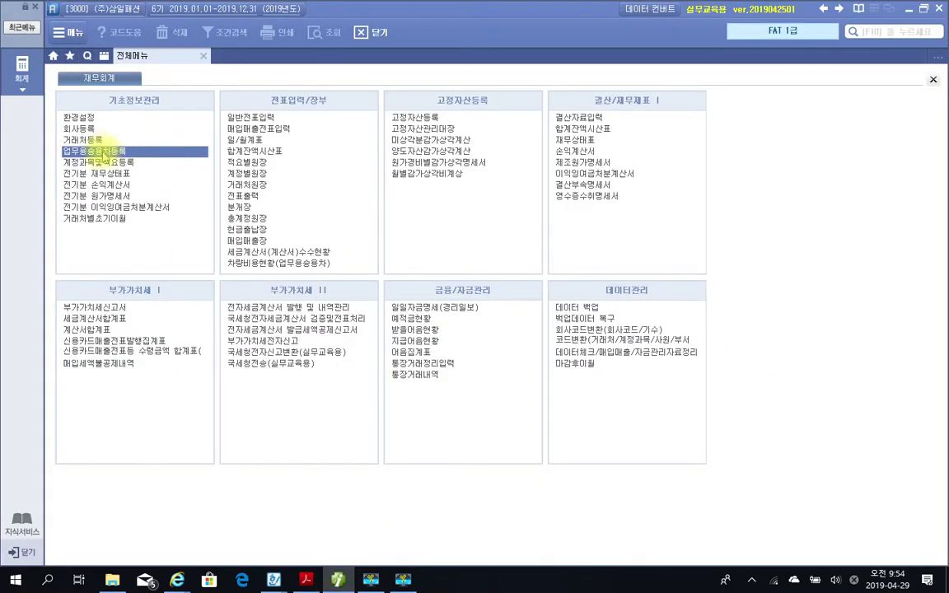
Open 계정과목및적요등록, jump with Ctrl+End to the last accounts, and select account 852's name.
{"action": "left_click", "coordinate": [93, 164]}
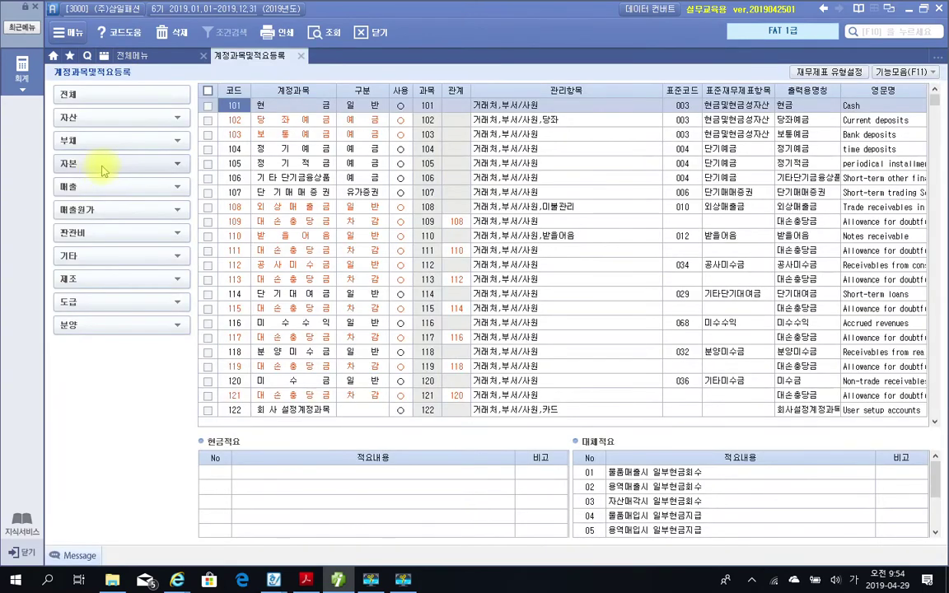
{"action": "left_click_drag", "start_coordinate": [213, 86], "coordinate": [262, 121]}
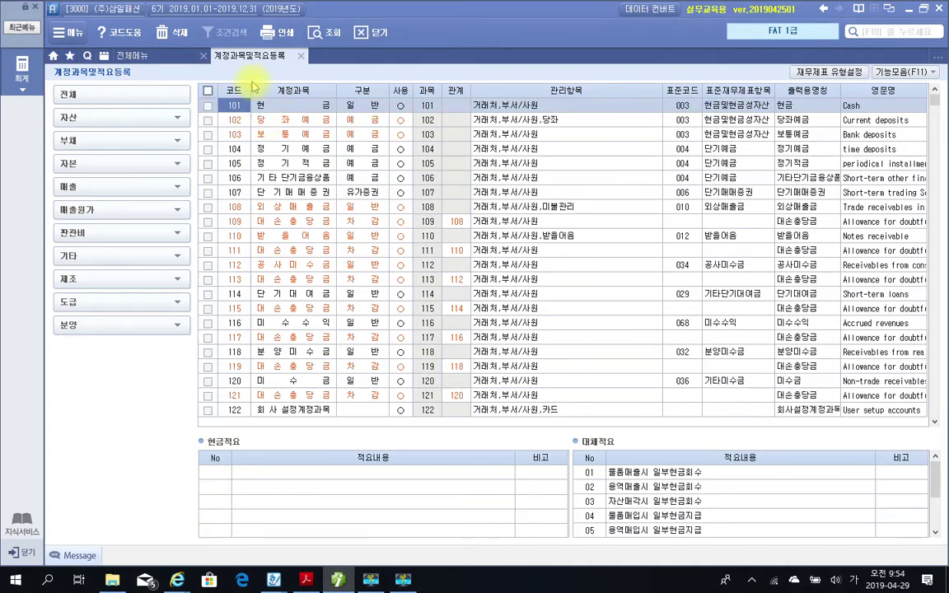
{"action": "key", "text": "ctrl+End"}
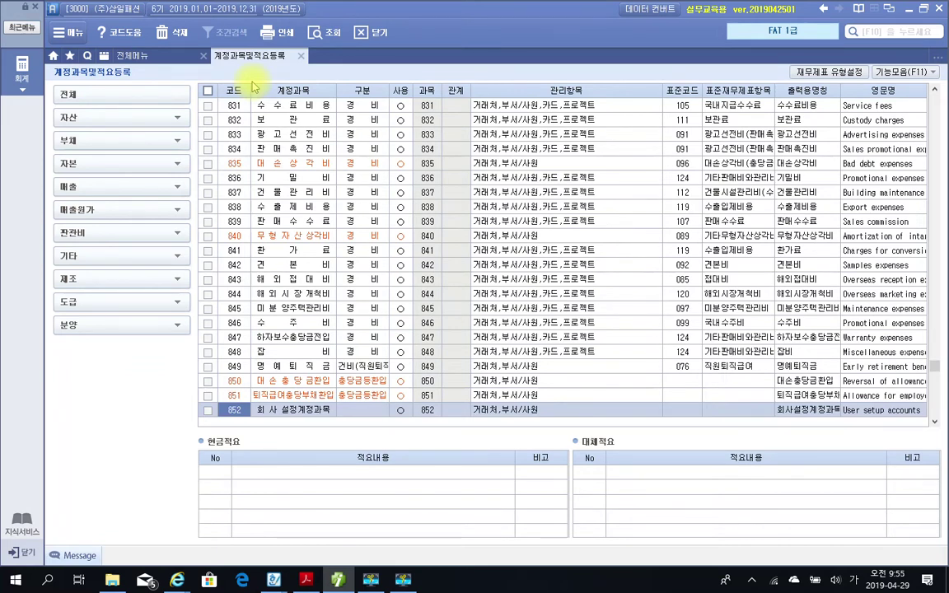
{"action": "left_click", "coordinate": [272, 412]}
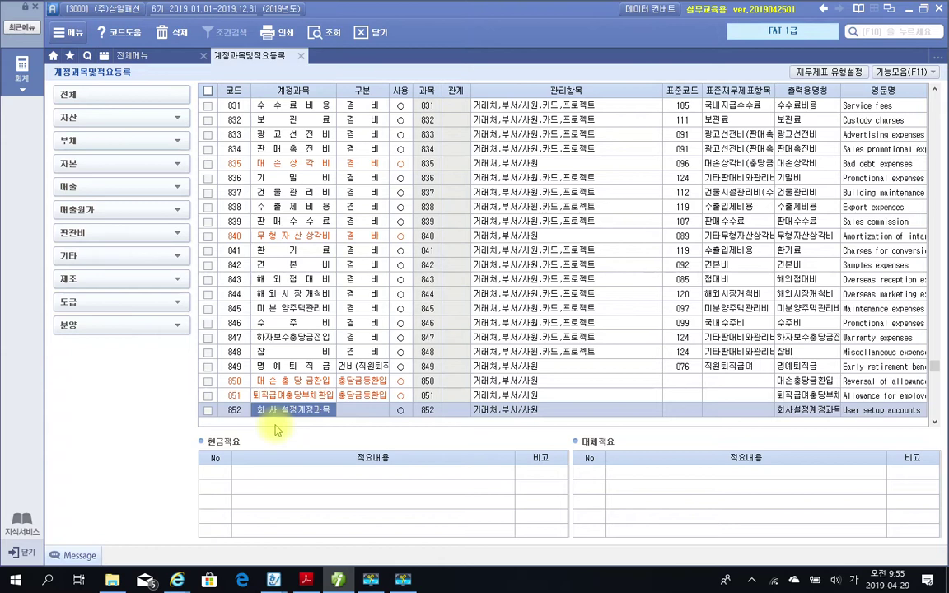
Name account 852 협회비 with category 4 (경비), keeping it in use.
{"action": "type", "text": "협"}
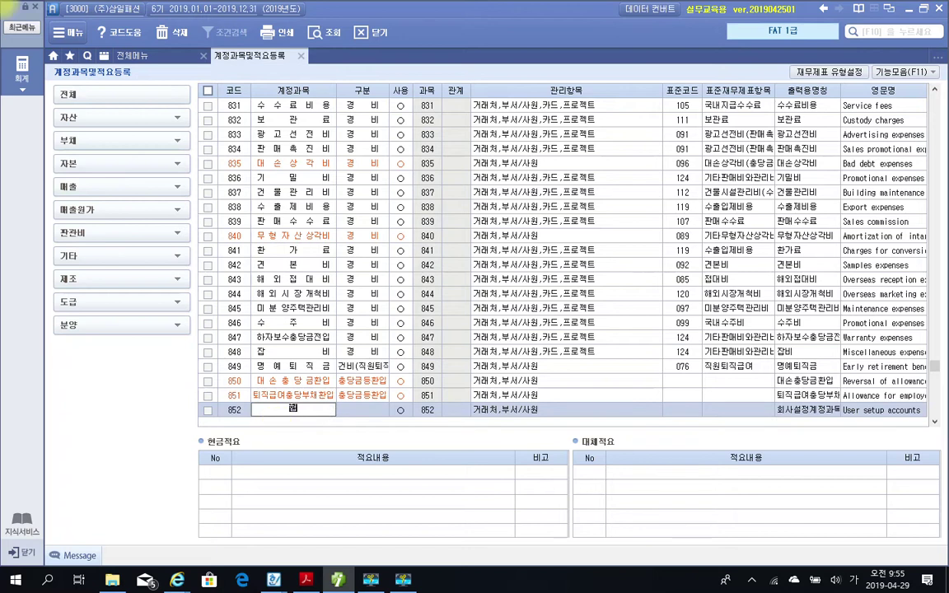
{"action": "type", "text": "회비"}
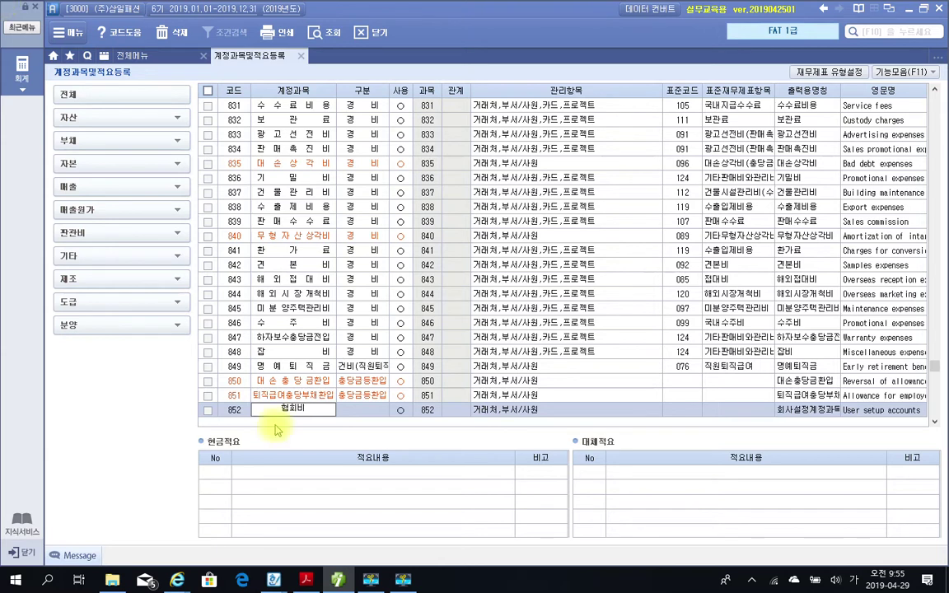
{"action": "left_click", "coordinate": [276, 426]}
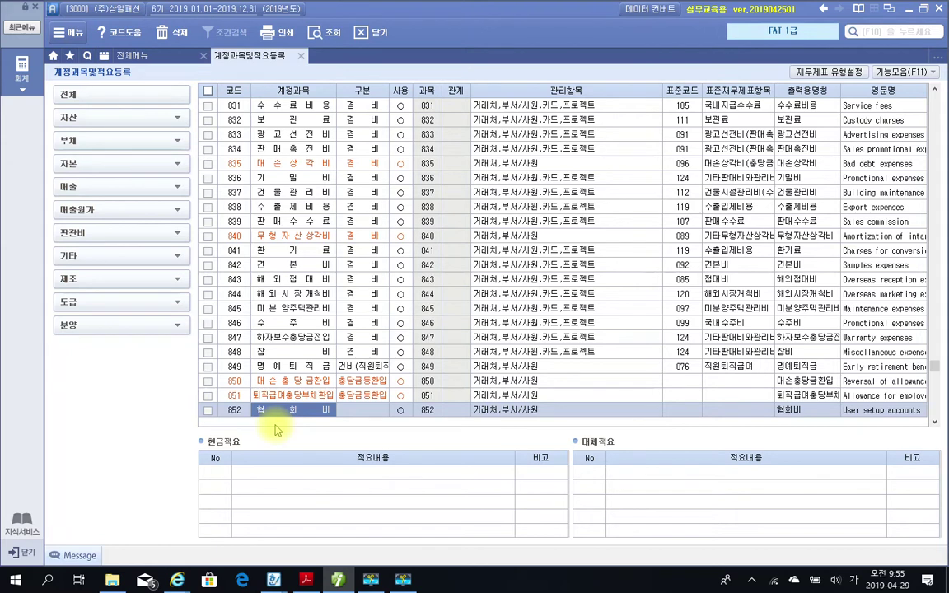
{"action": "key", "text": "Return"}
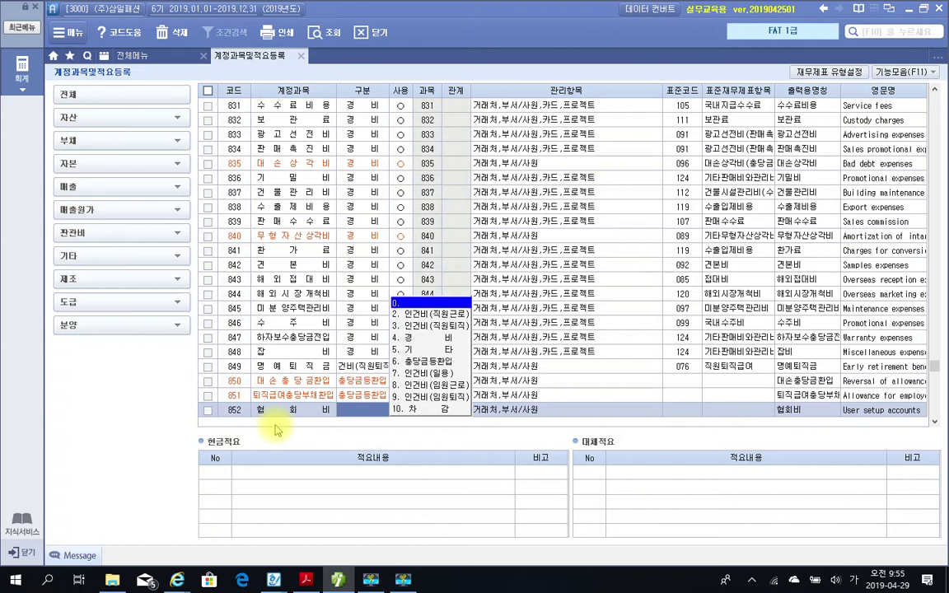
{"action": "type", "text": "4"}
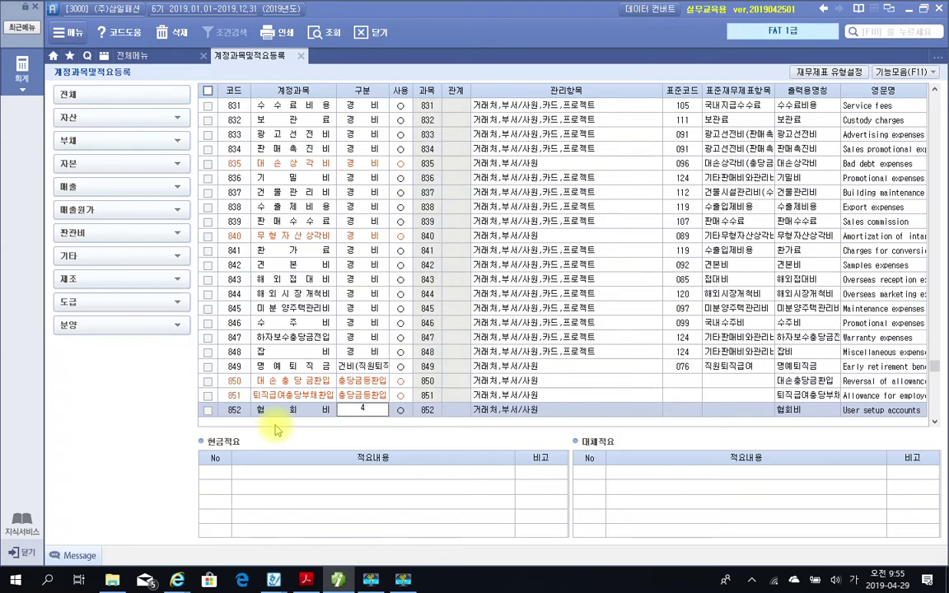
{"action": "key", "text": "Return"}
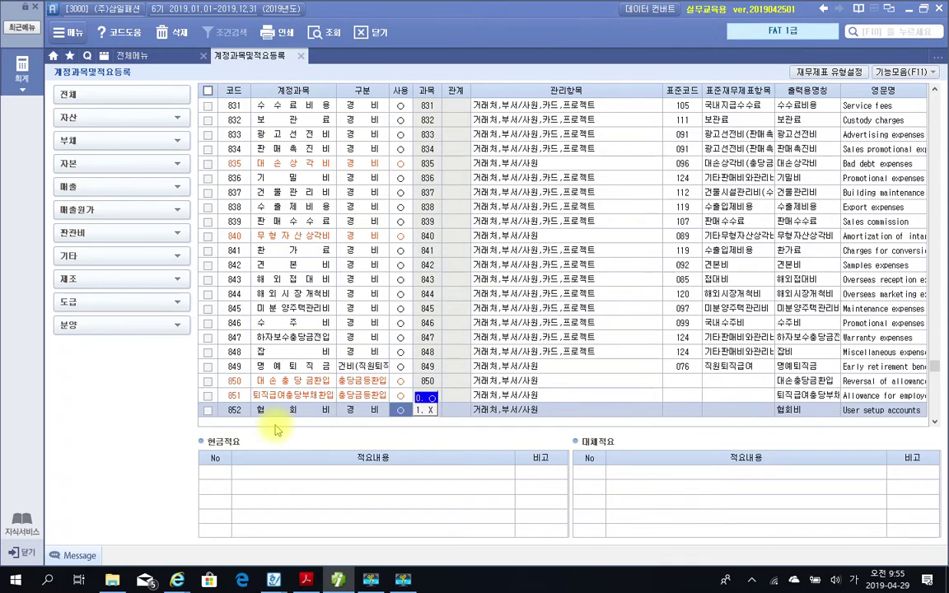
{"action": "key", "text": "Return"}
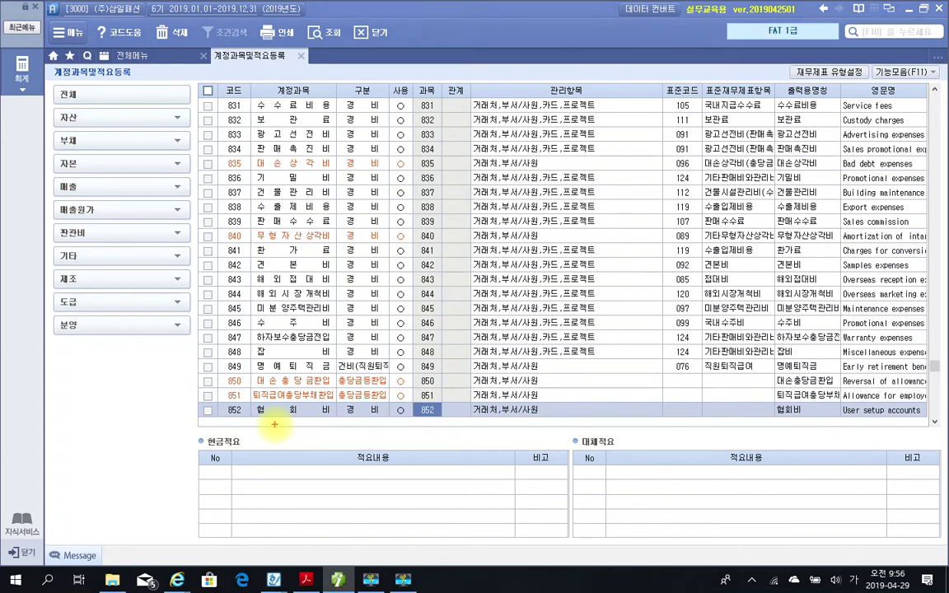
{"action": "left_click_drag", "start_coordinate": [523, 403], "coordinate": [940, 430]}
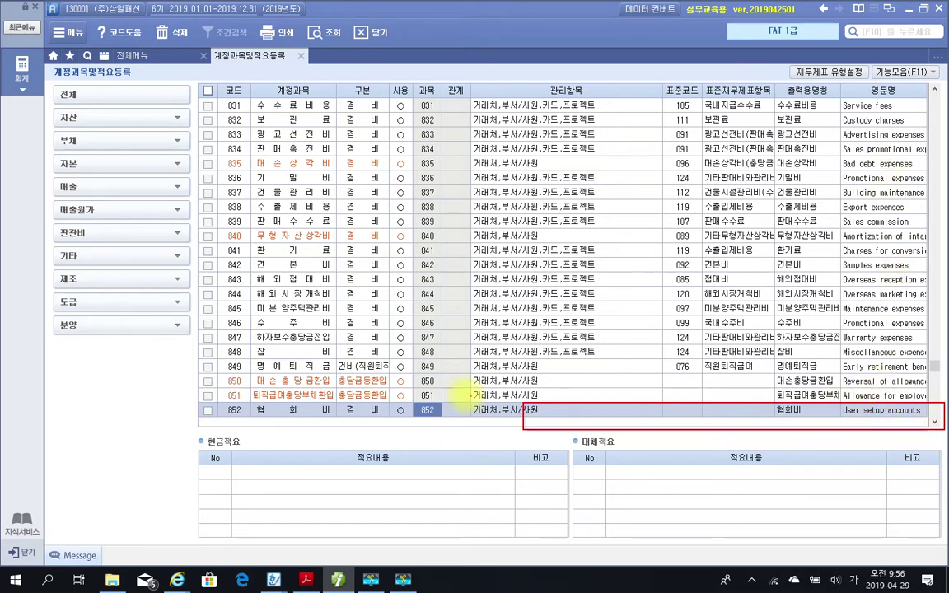
Mark row 852's 관계 cell and the 현금적요 section with pen marks, then clear them.
{"action": "left_click_drag", "start_coordinate": [447, 404], "coordinate": [445, 418]}
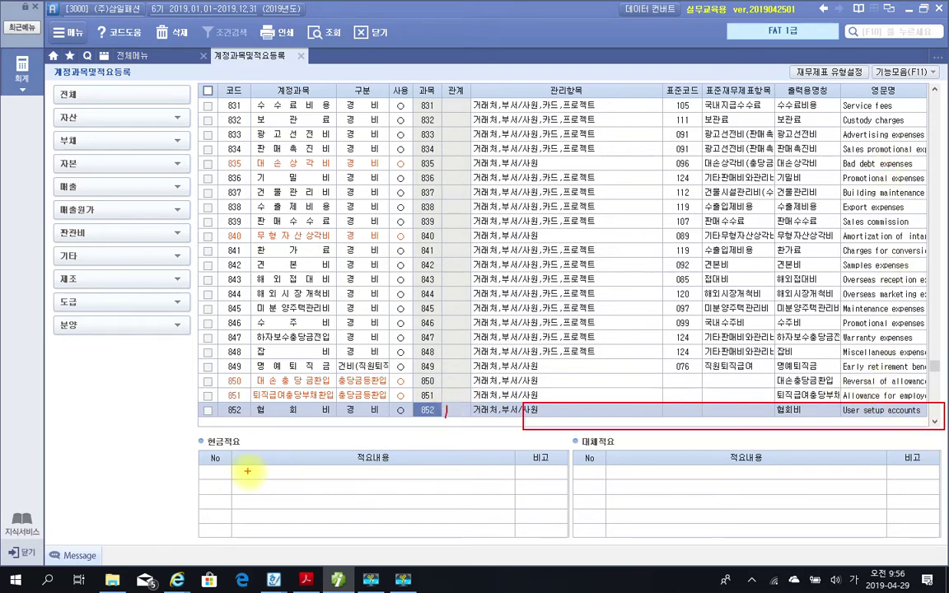
{"action": "mouse_move", "coordinate": [237, 441]}
{"action": "left_mouse_down"}
{"action": "mouse_move", "coordinate": [203, 438]}
{"action": "mouse_move", "coordinate": [245, 457]}
{"action": "mouse_move", "coordinate": [224, 434]}
{"action": "left_mouse_up"}
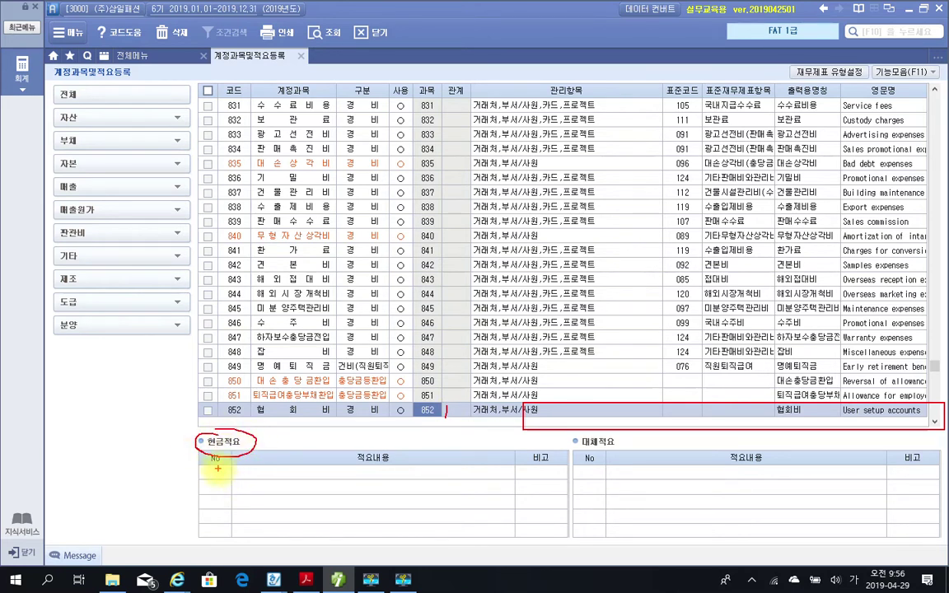
{"action": "left_click_drag", "start_coordinate": [217, 469], "coordinate": [217, 481]}
{"action": "key", "text": "Escape"}
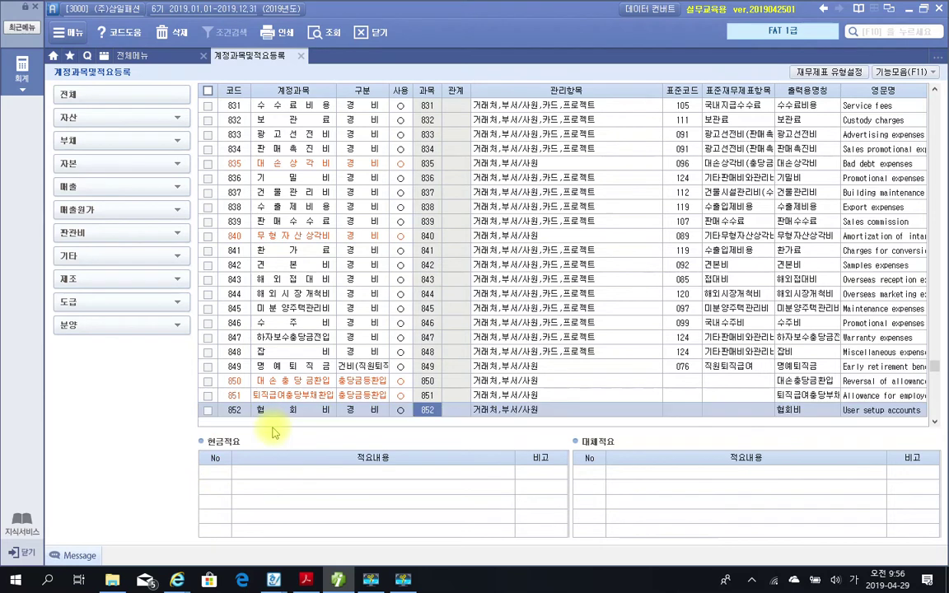
Enter cash memo 01 '협회비 현금 지급' for account 852.
{"action": "left_click", "coordinate": [225, 474]}
{"action": "type", "text": "01"}
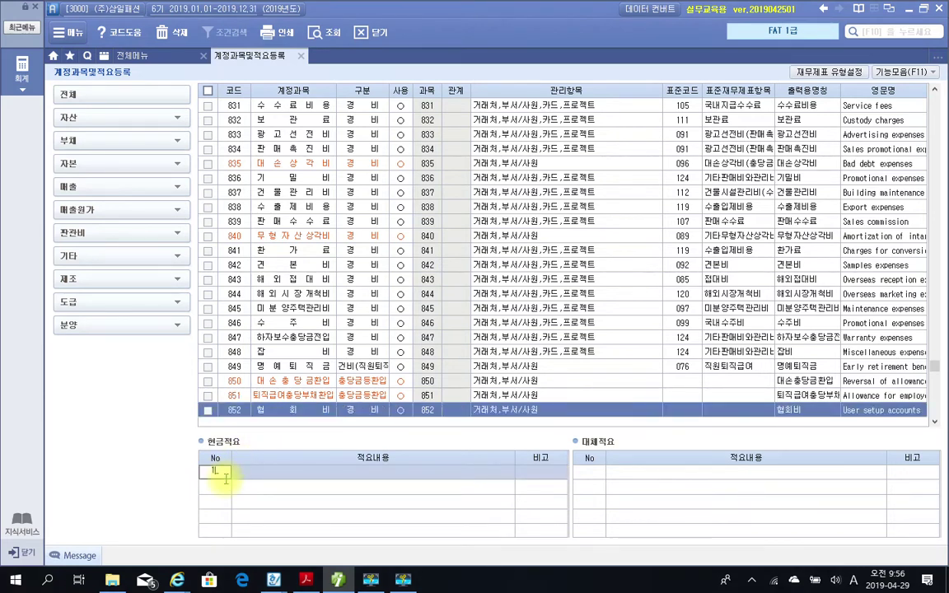
{"action": "key", "text": "Return"}
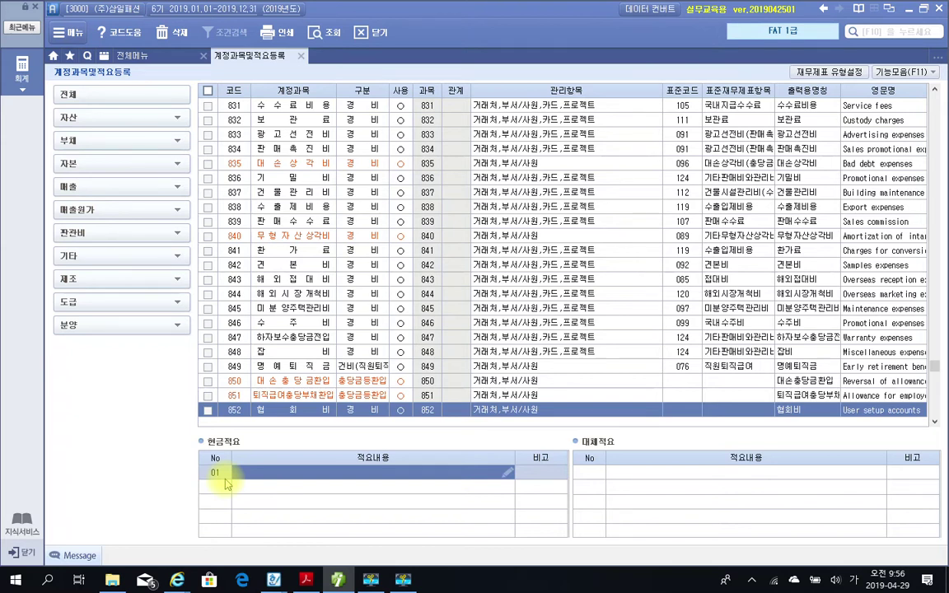
{"action": "type", "text": "협회비 결"}
{"action": "type", "text": "금 지급"}
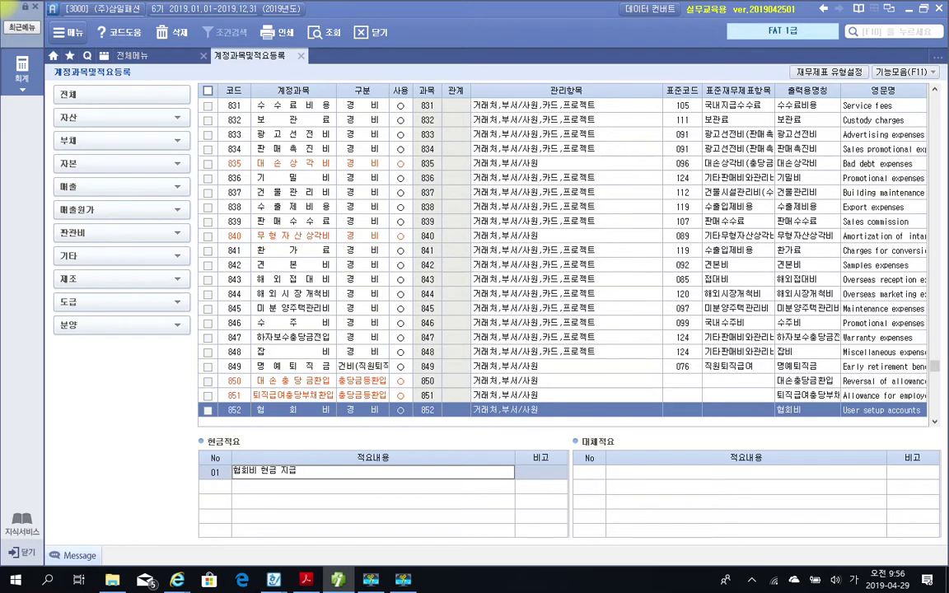
{"action": "key", "text": "Return"}
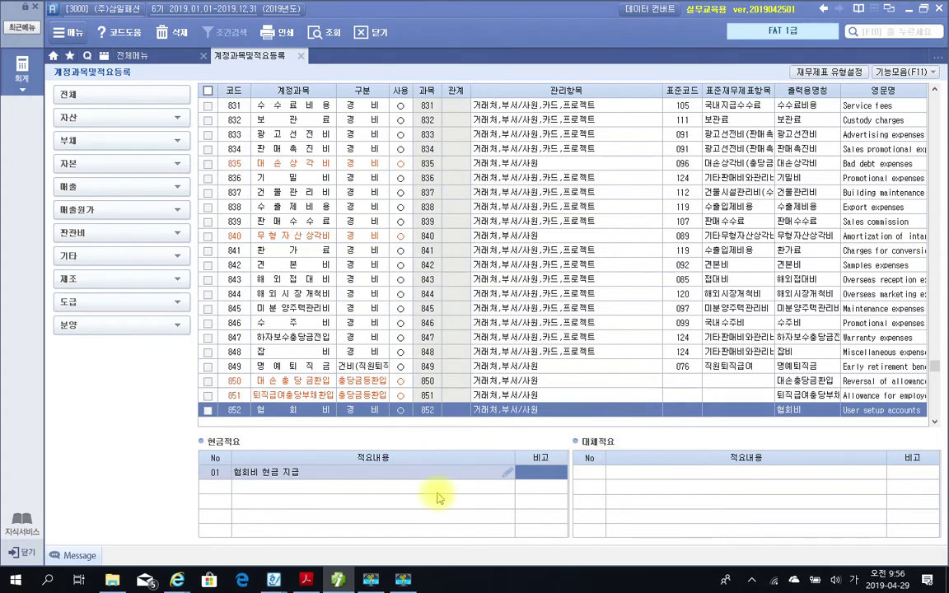
Enter transfer memo 01 '협회비 미지급' for account 852, then return to the PDF.
{"action": "left_click", "coordinate": [589, 471]}
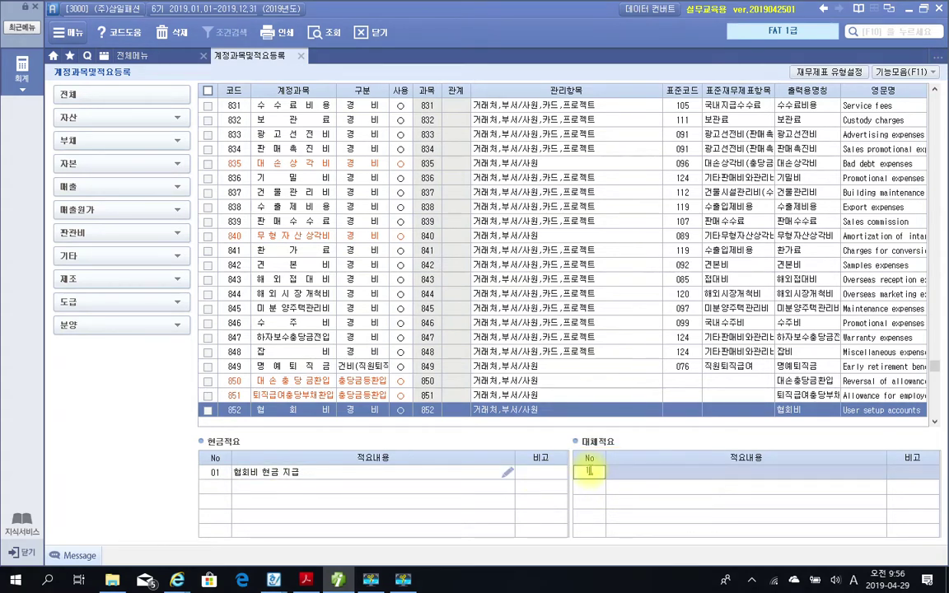
{"action": "type", "text": "1"}
{"action": "key", "text": "Return"}
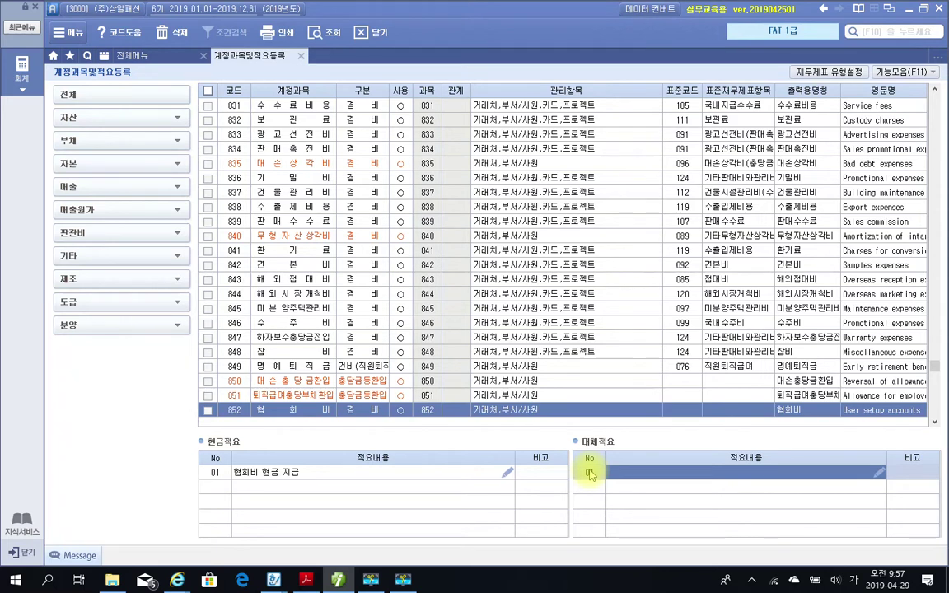
{"action": "type", "text": "협회비 미지급"}
{"action": "key", "text": "Return"}
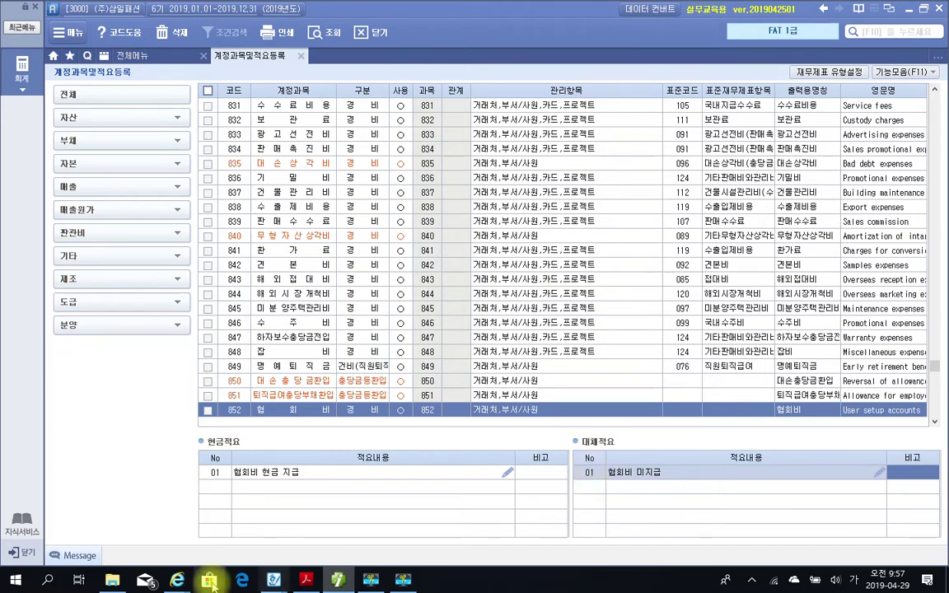
{"action": "left_click", "coordinate": [303, 580]}
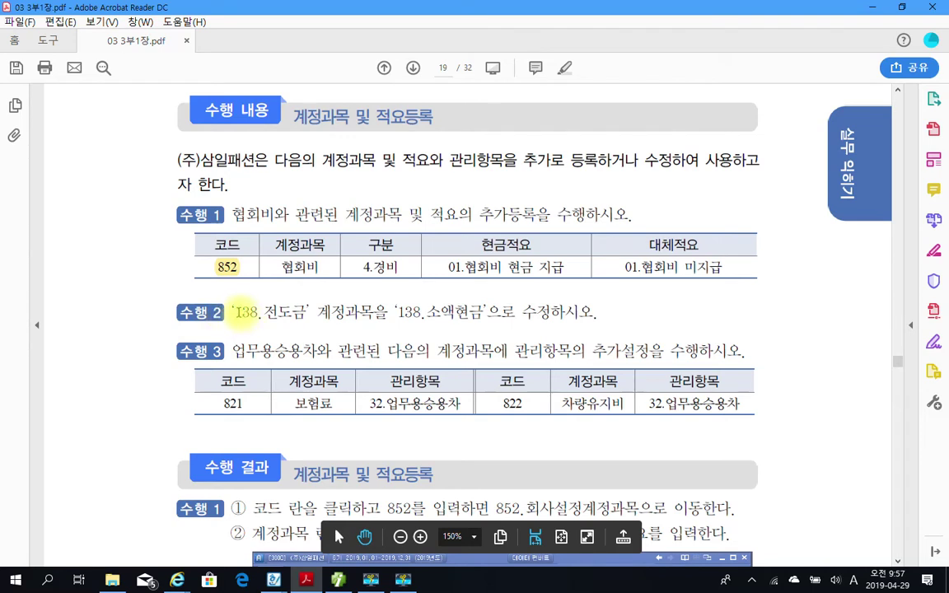
Mark code 138 and the new name 소액현금 in 수행 2, then return to Smart A.
{"action": "left_click_drag", "start_coordinate": [236, 313], "coordinate": [306, 312]}
{"action": "left_click_drag", "start_coordinate": [434, 313], "coordinate": [492, 312]}
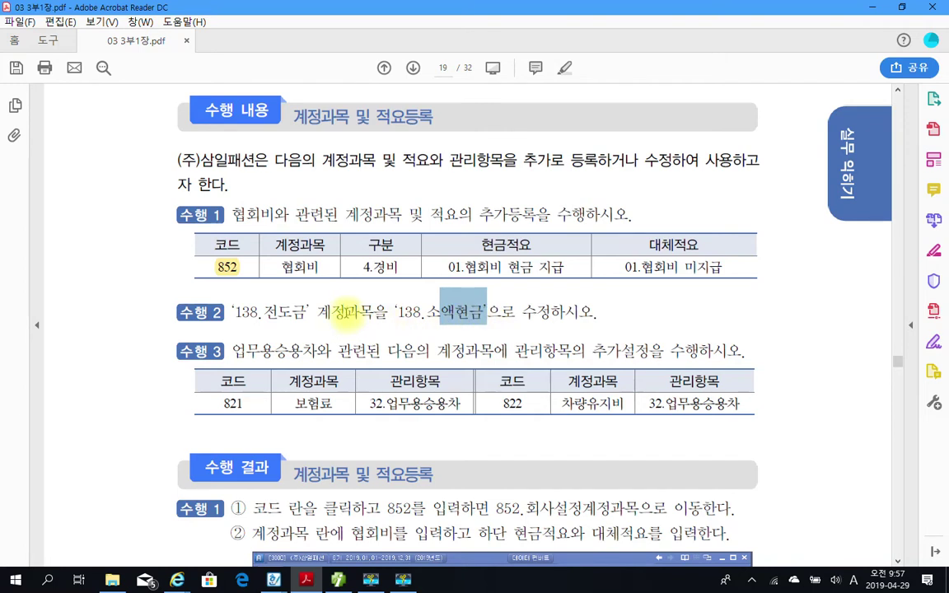
{"action": "left_click", "coordinate": [307, 582]}
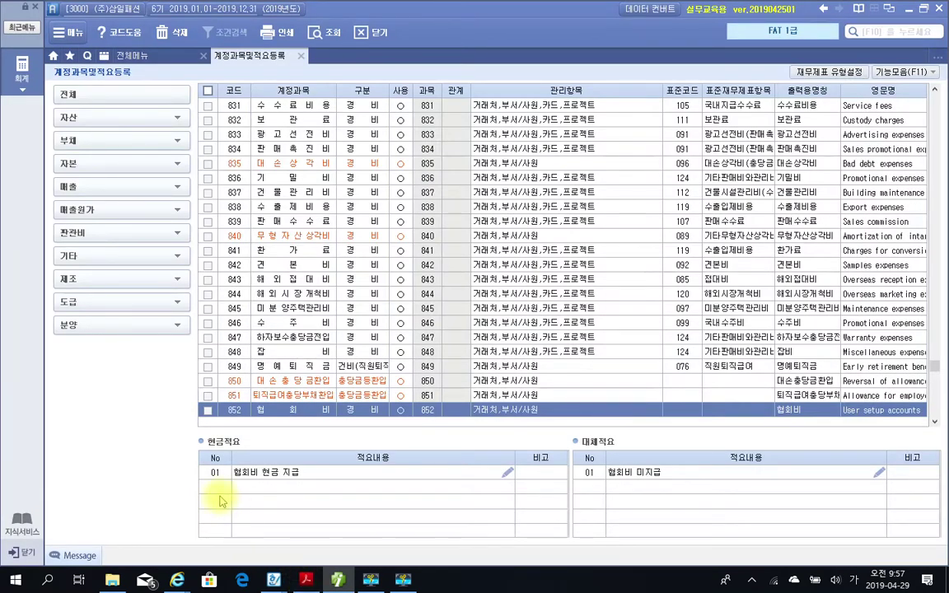
Expand 자산 > 유동자산 and list the 당좌자산 accounts starting at 101.
{"action": "left_click", "coordinate": [82, 119]}
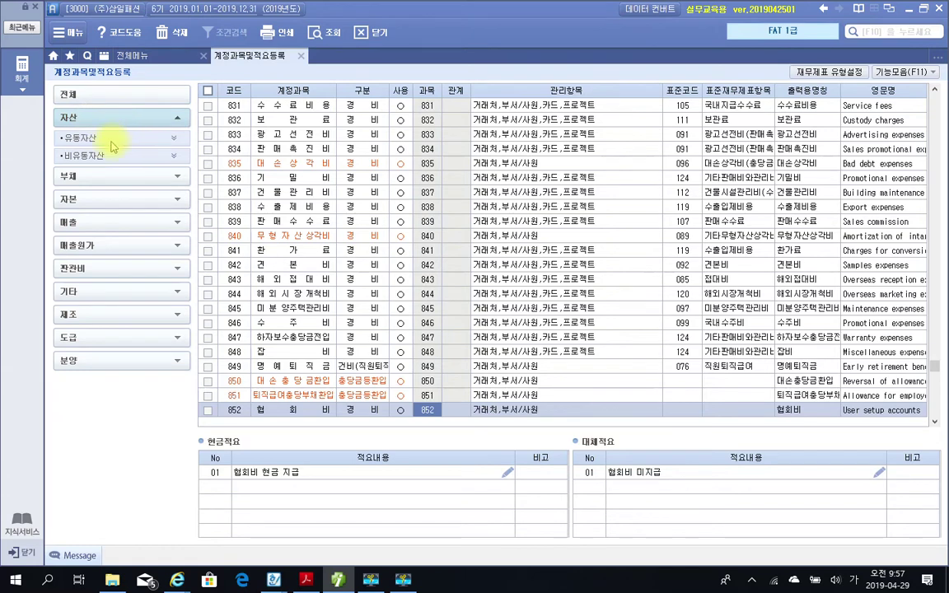
{"action": "left_click", "coordinate": [112, 139]}
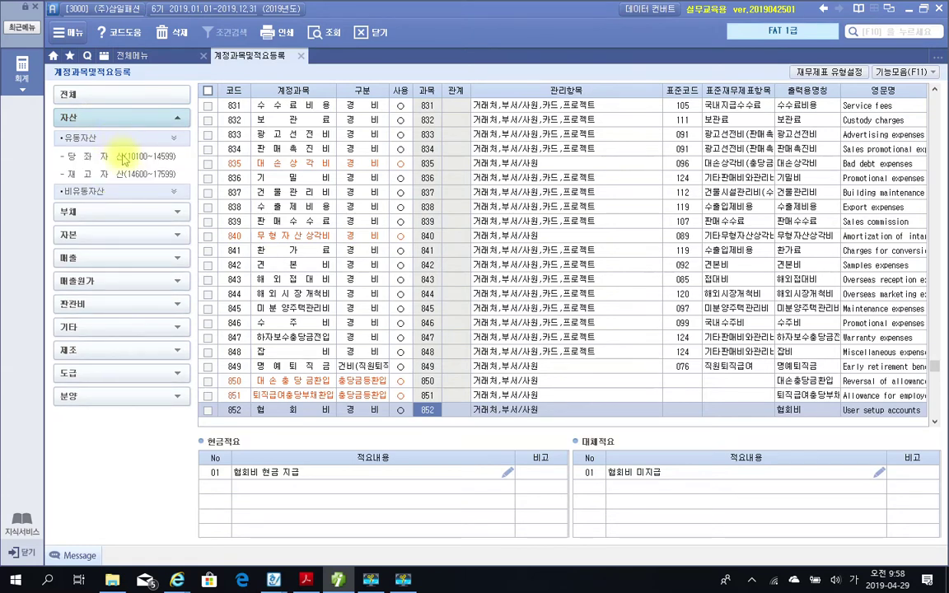
{"action": "left_click", "coordinate": [121, 159]}
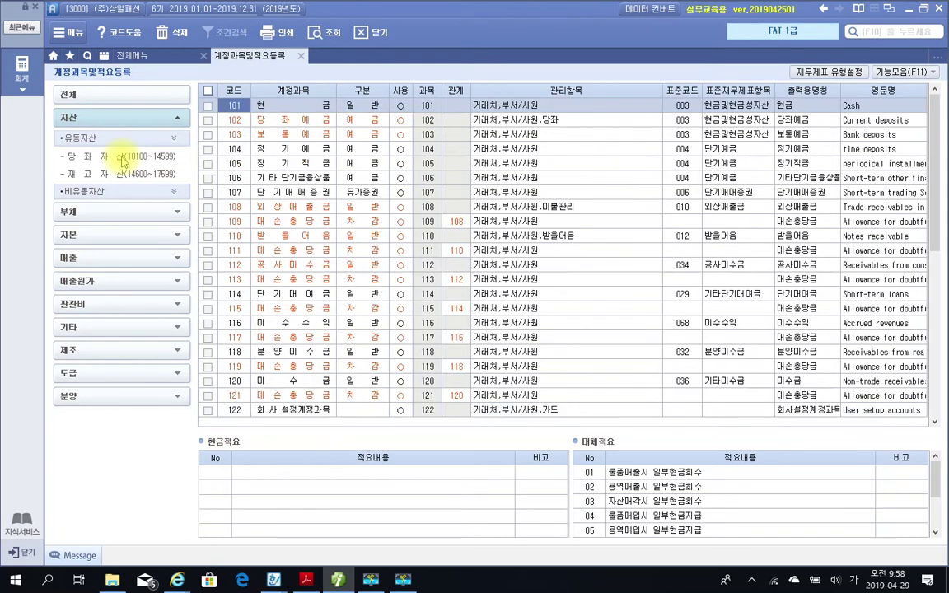
{"action": "scroll", "coordinate": [354, 313], "scroll_direction": "down", "scroll_amount": 3}
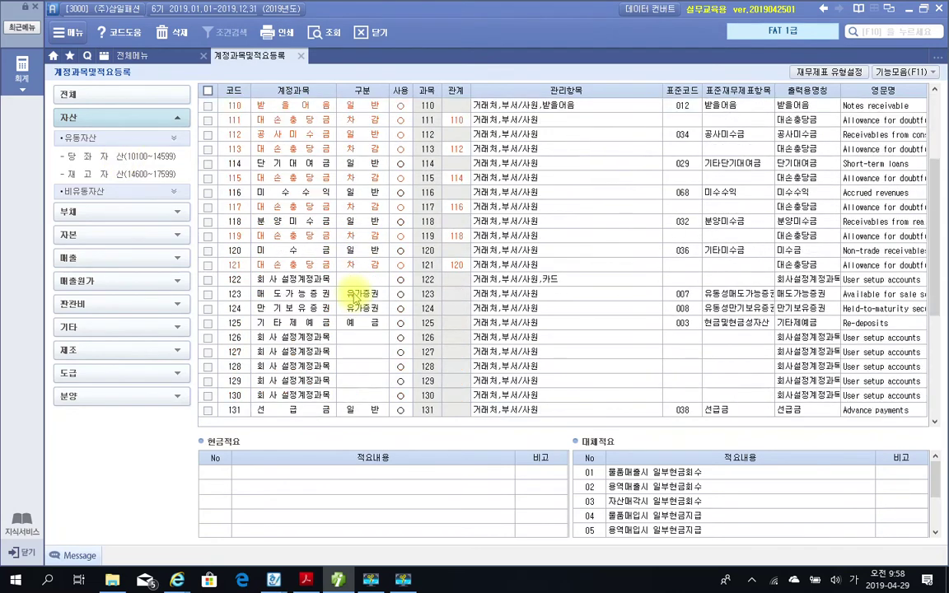
{"action": "scroll", "coordinate": [317, 269], "scroll_direction": "up", "scroll_amount": 3}
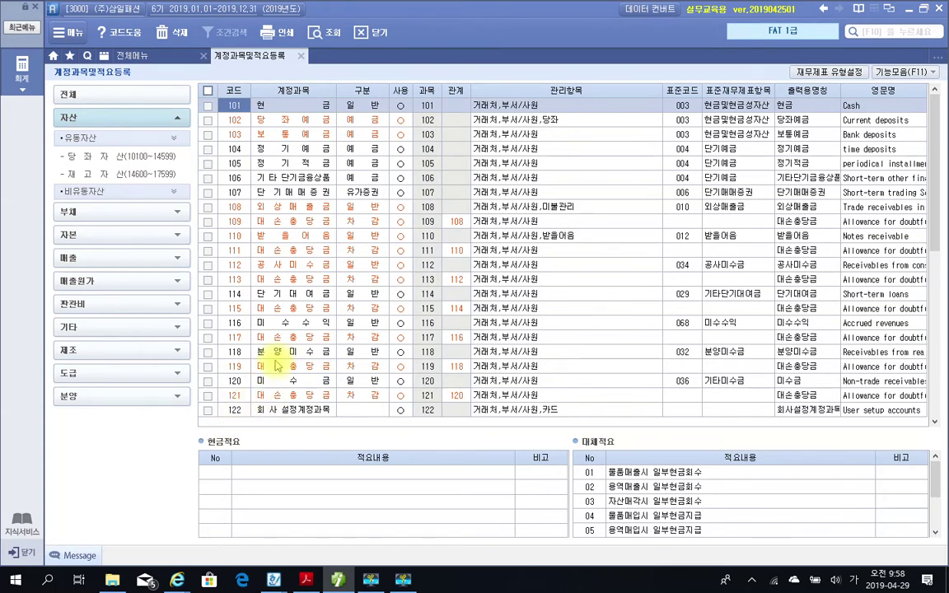
Open account 138 전도금 to show its memos, such as 업무전도금 지급.
{"action": "left_click_drag", "start_coordinate": [931, 248], "coordinate": [926, 382]}
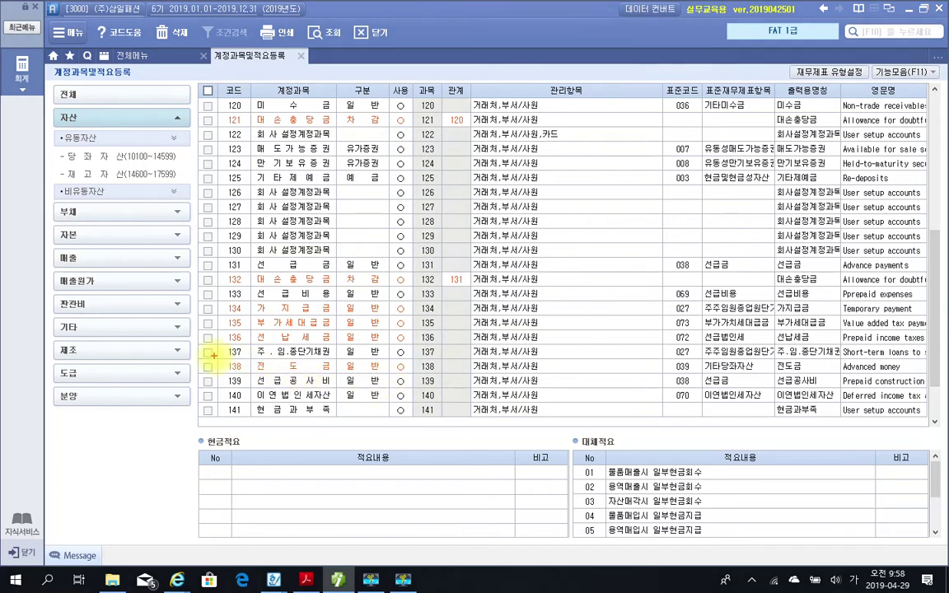
{"action": "mouse_move", "coordinate": [208, 354]}
{"action": "left_mouse_down"}
{"action": "mouse_move", "coordinate": [313, 377]}
{"action": "mouse_move", "coordinate": [404, 375]}
{"action": "left_mouse_up"}
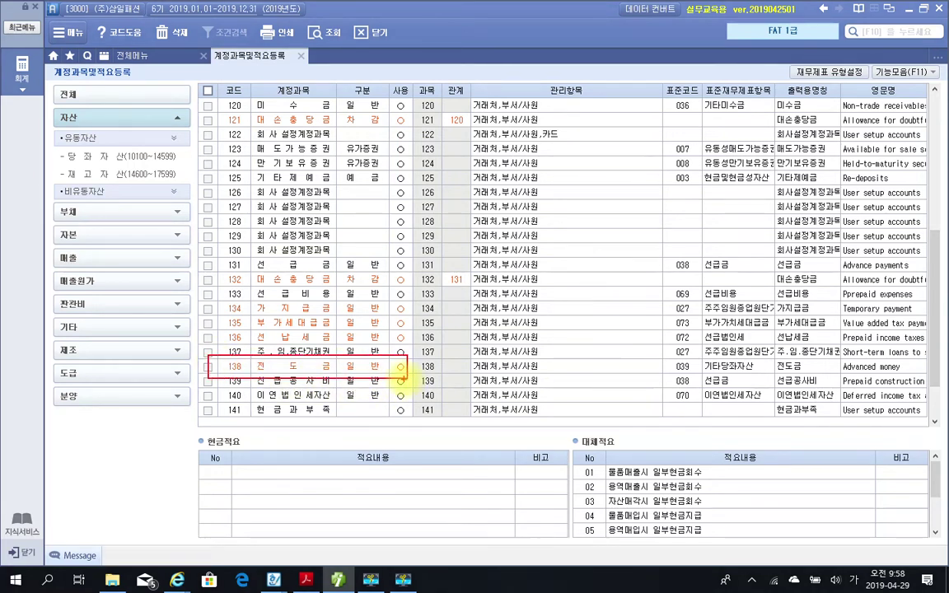
{"action": "key", "text": "Escape"}
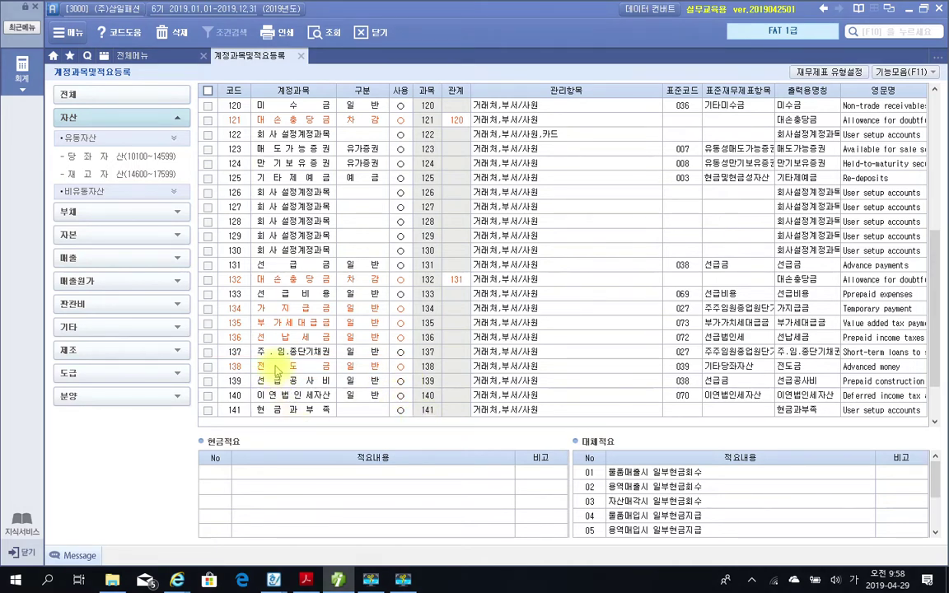
{"action": "left_click", "coordinate": [276, 368]}
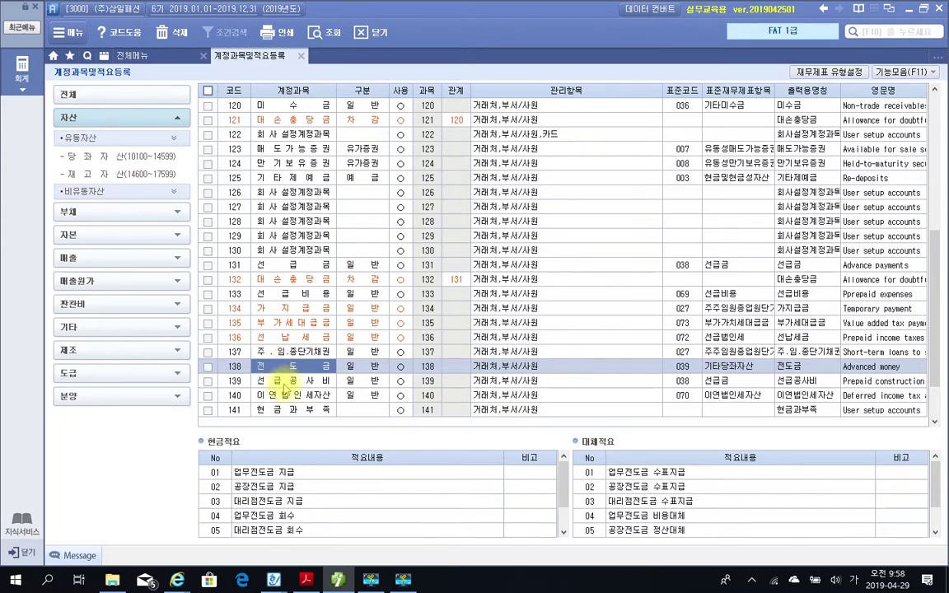
Change account 138's name from 전도금 to 소액현금.
{"action": "left_click", "coordinate": [283, 383]}
{"action": "left_click", "coordinate": [276, 365]}
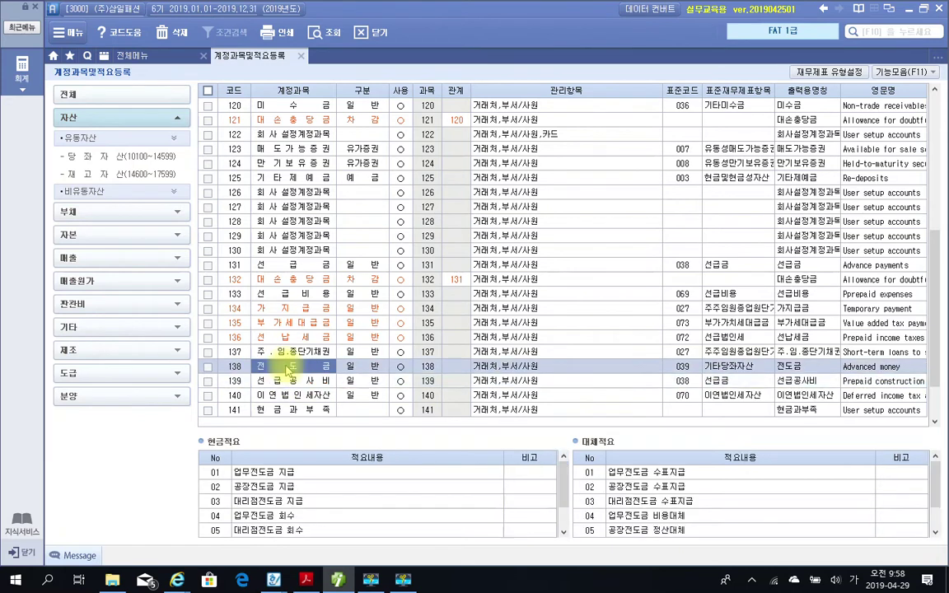
{"action": "left_click", "coordinate": [299, 383]}
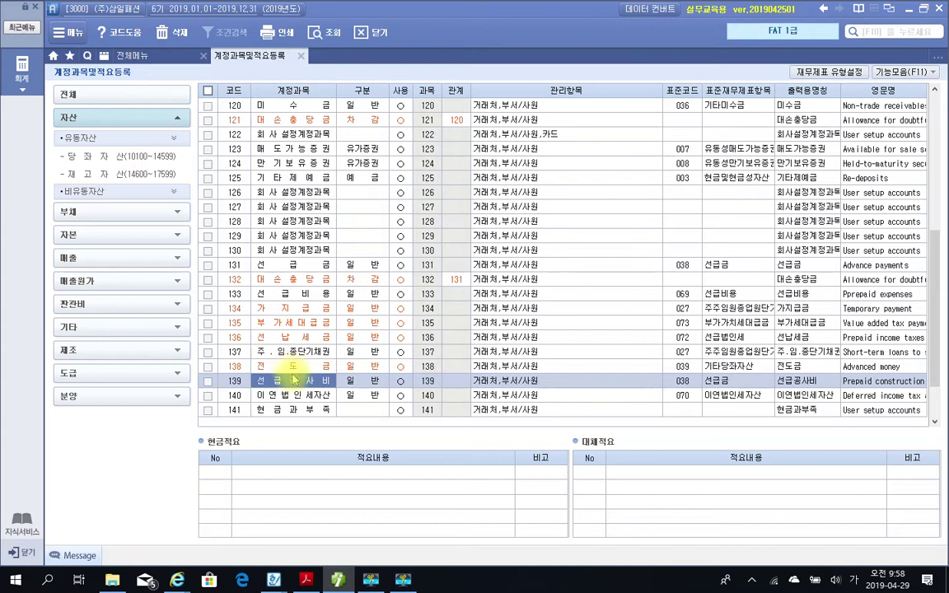
{"action": "left_click", "coordinate": [291, 368]}
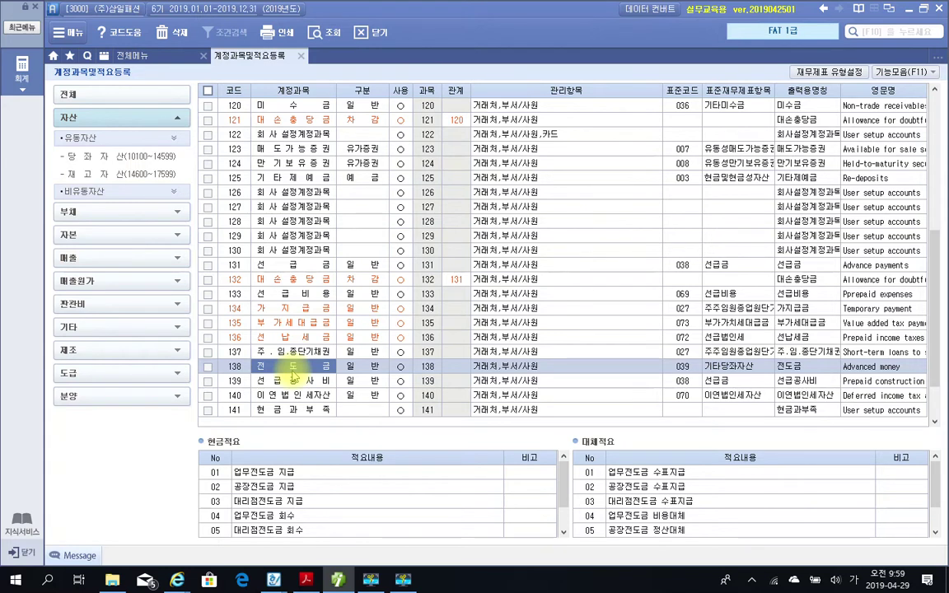
{"action": "type", "text": "유"}
{"action": "key", "text": "BackSpace"}
{"action": "type", "text": "소액현금"}
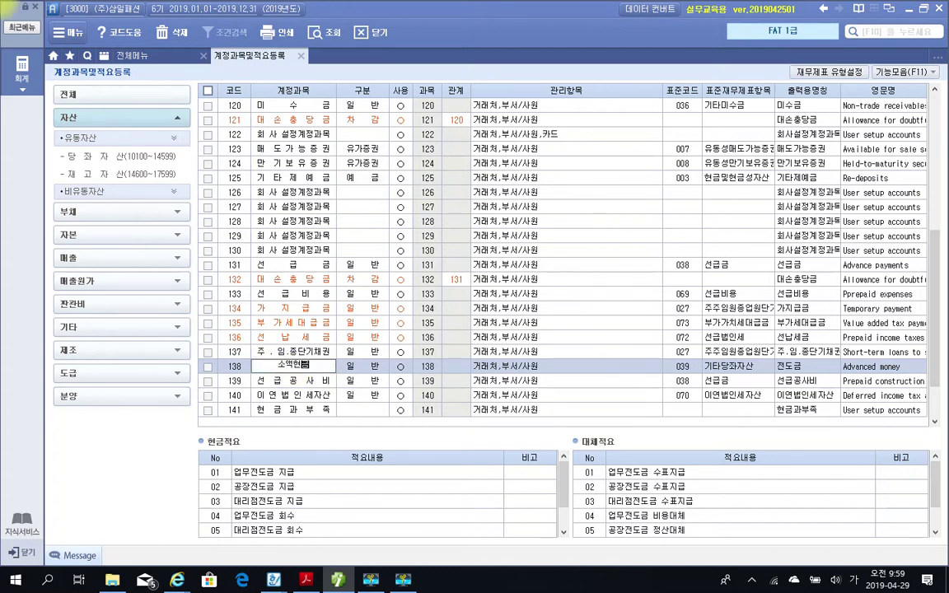
{"action": "key", "text": "Return"}
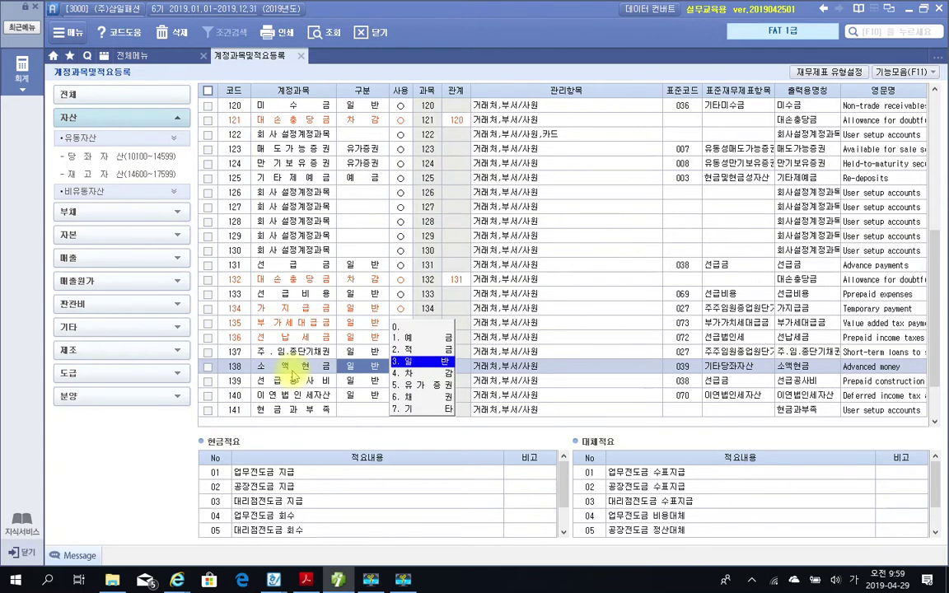
Keep account 138 소액현금 classed 일반 and in use, then check its row settings.
{"action": "key", "text": "Return"}
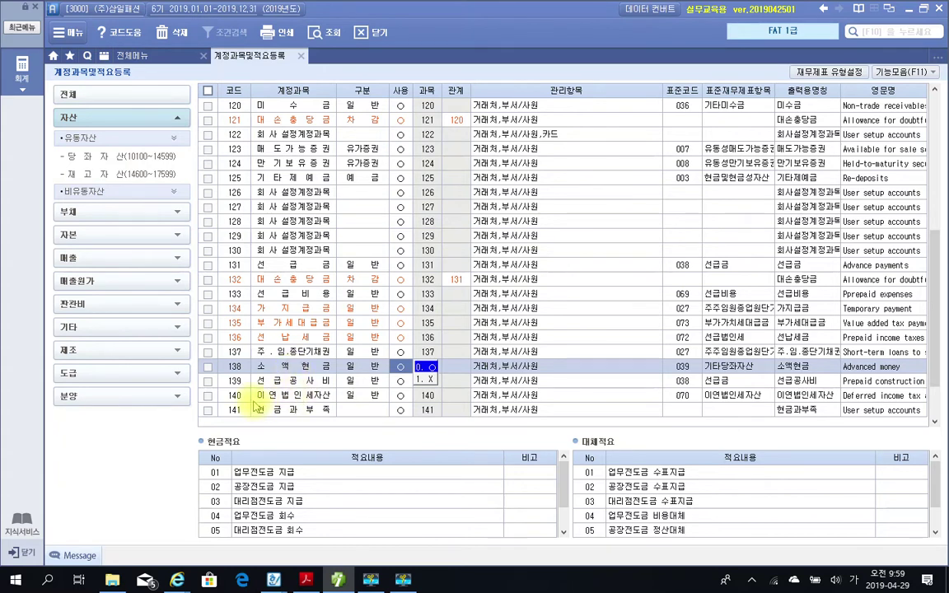
{"action": "left_click", "coordinate": [230, 371]}
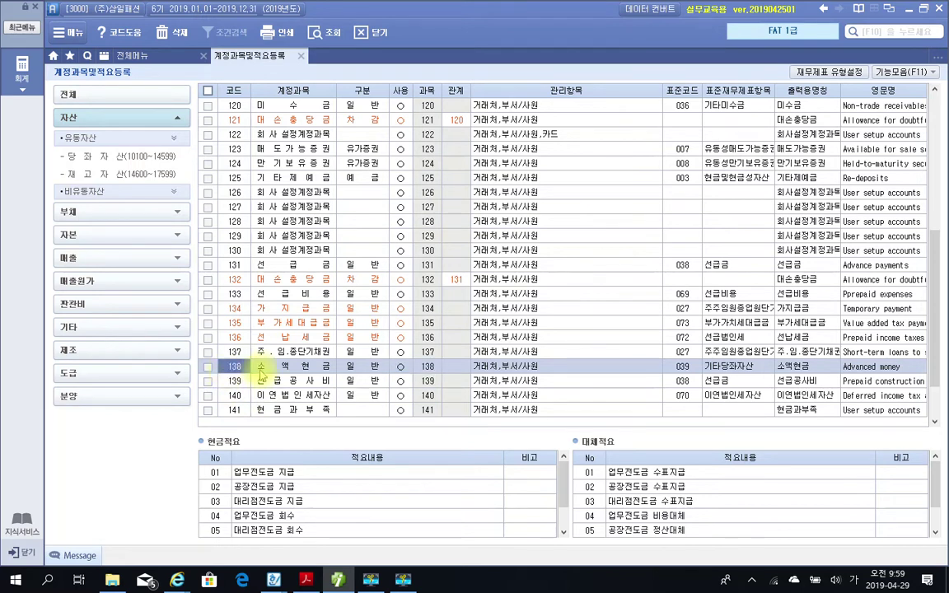
{"action": "left_click", "coordinate": [276, 371]}
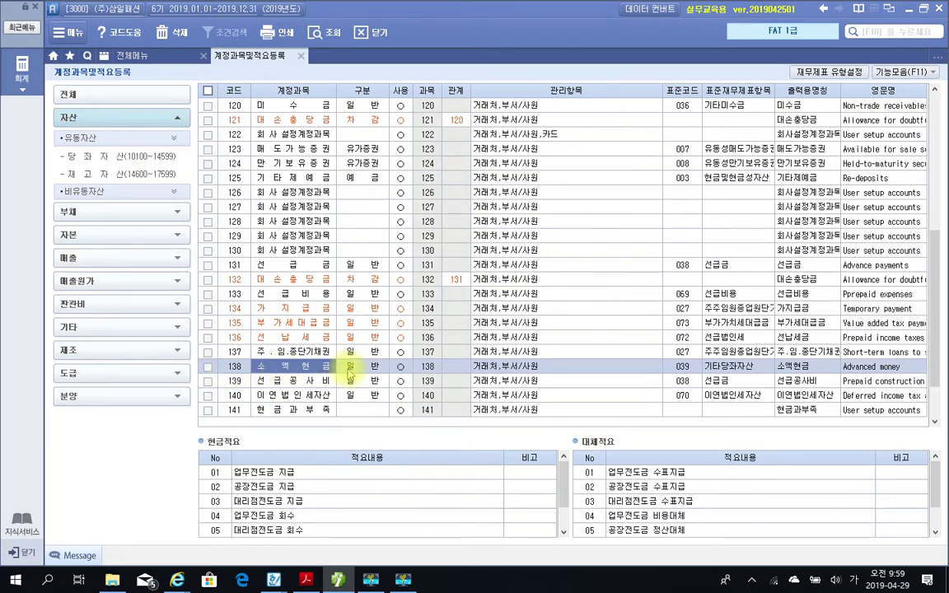
{"action": "left_click", "coordinate": [359, 368]}
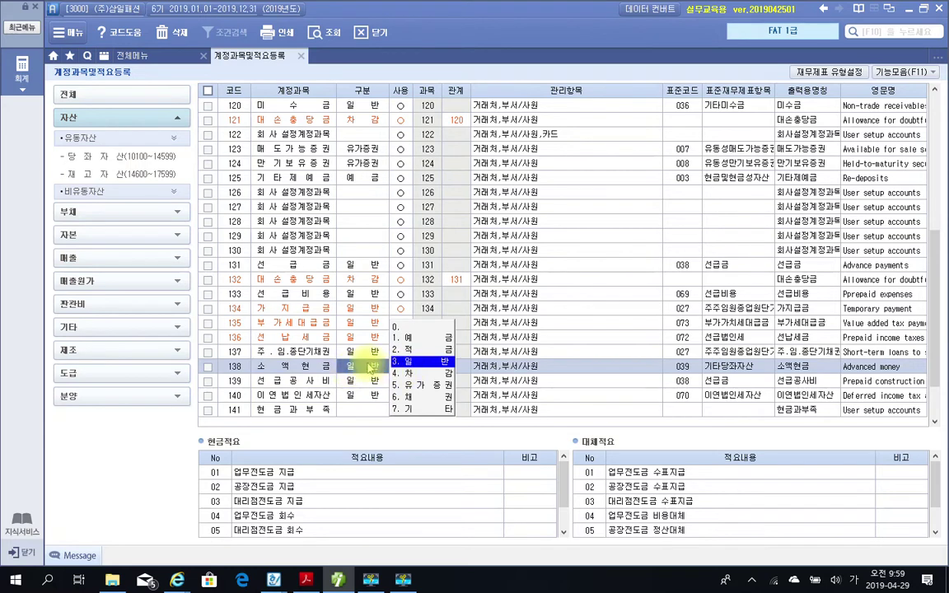
{"action": "left_click", "coordinate": [365, 355]}
{"action": "left_click", "coordinate": [371, 370]}
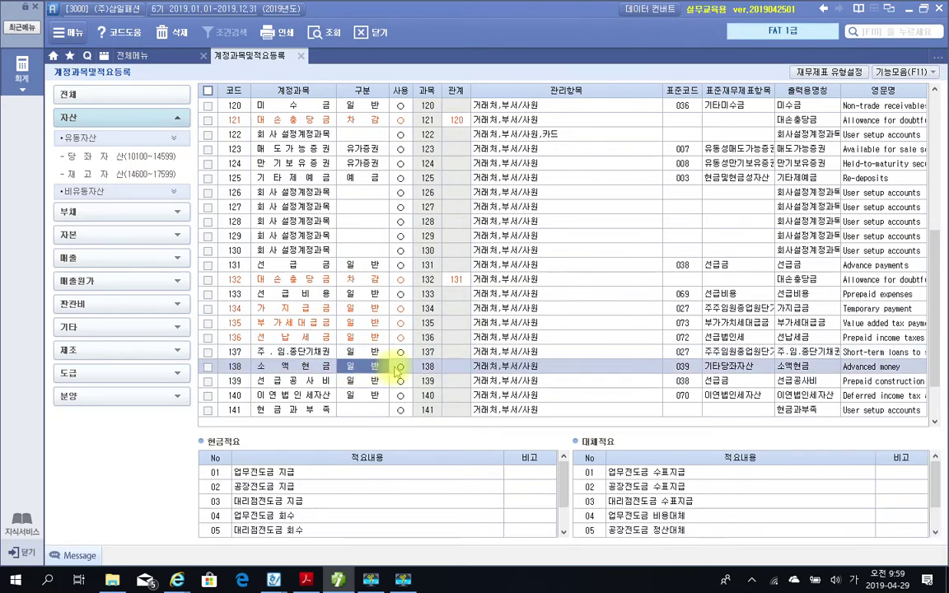
{"action": "left_click", "coordinate": [401, 369]}
{"action": "left_click", "coordinate": [518, 370]}
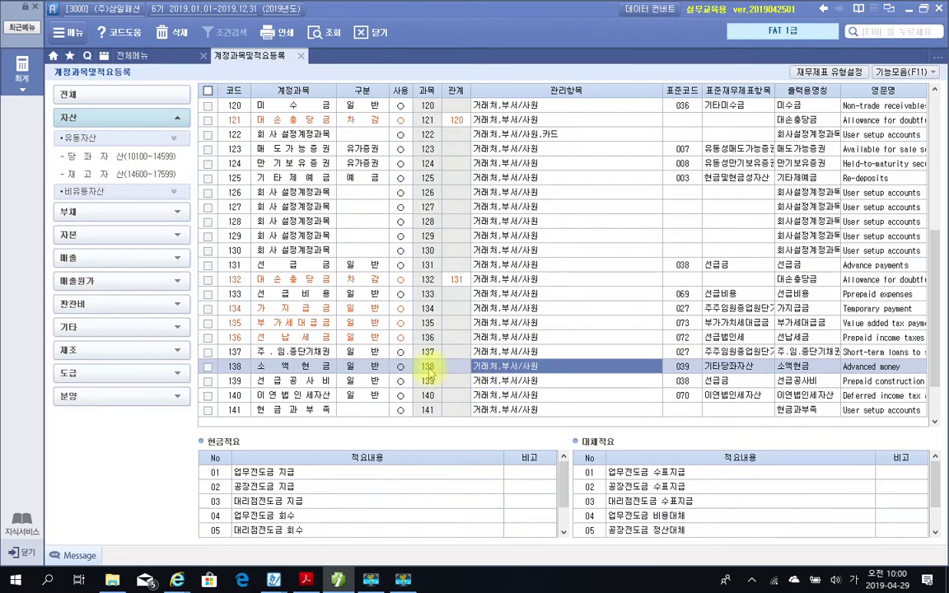
{"action": "left_click", "coordinate": [430, 371]}
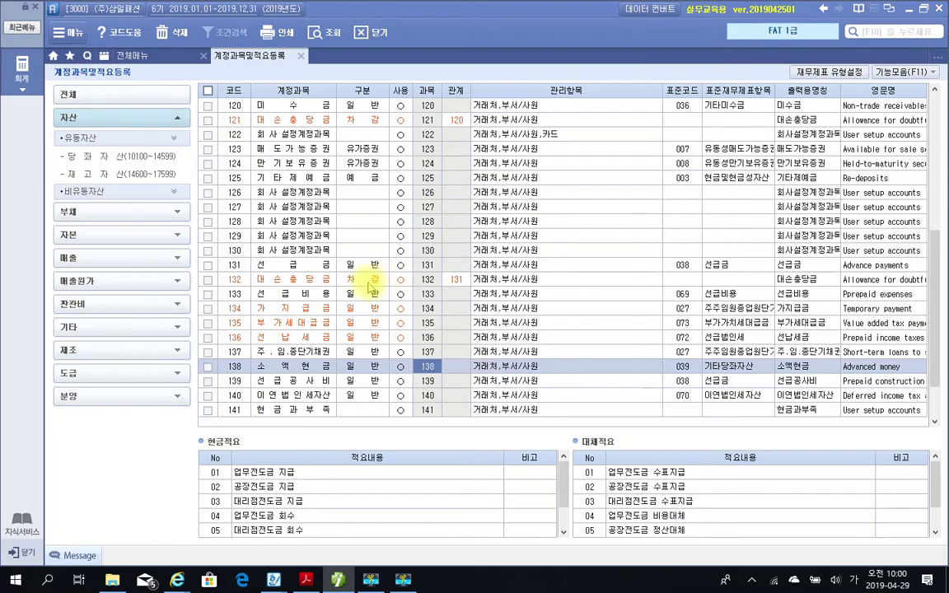
{"action": "left_click", "coordinate": [280, 281]}
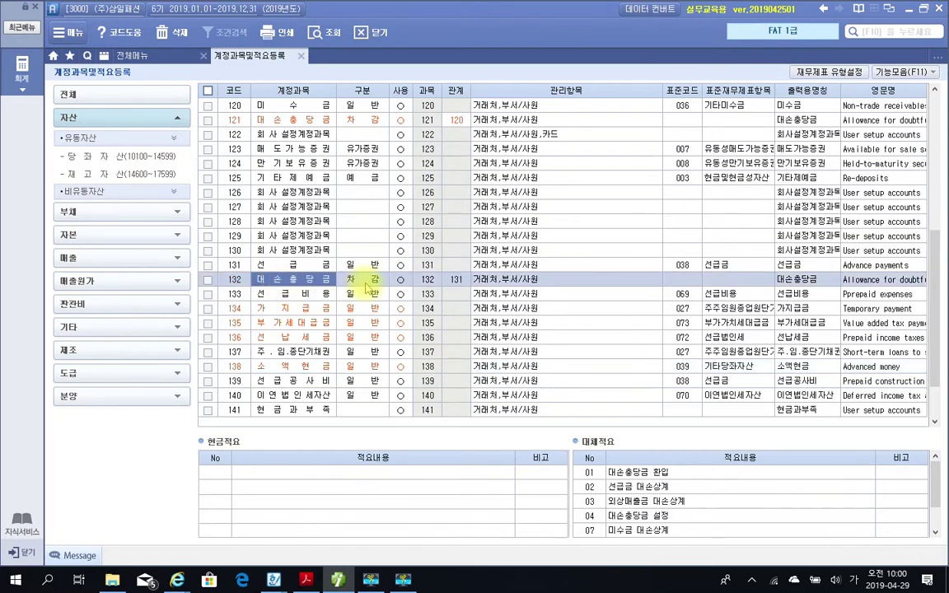
{"action": "left_click", "coordinate": [447, 282]}
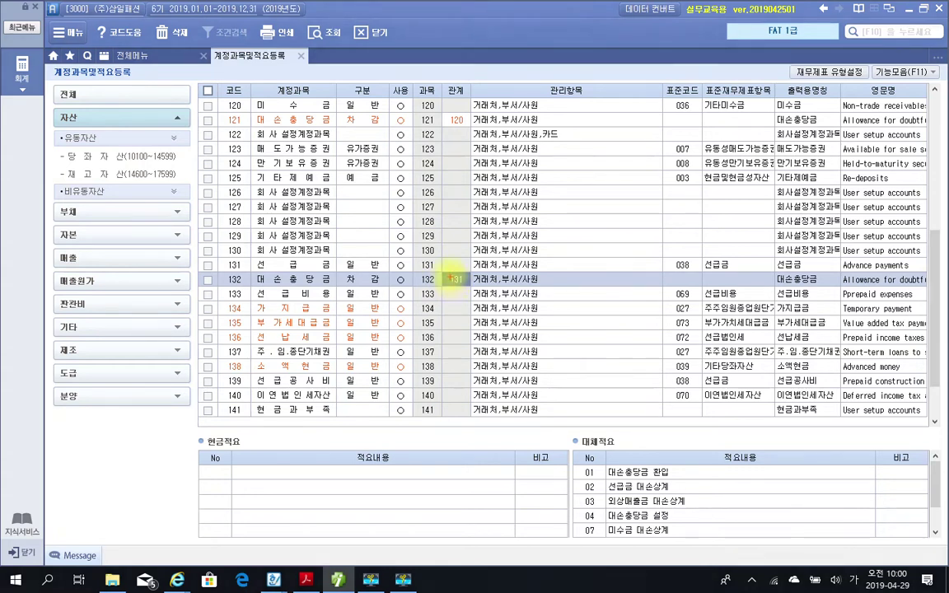
{"action": "left_click", "coordinate": [456, 286]}
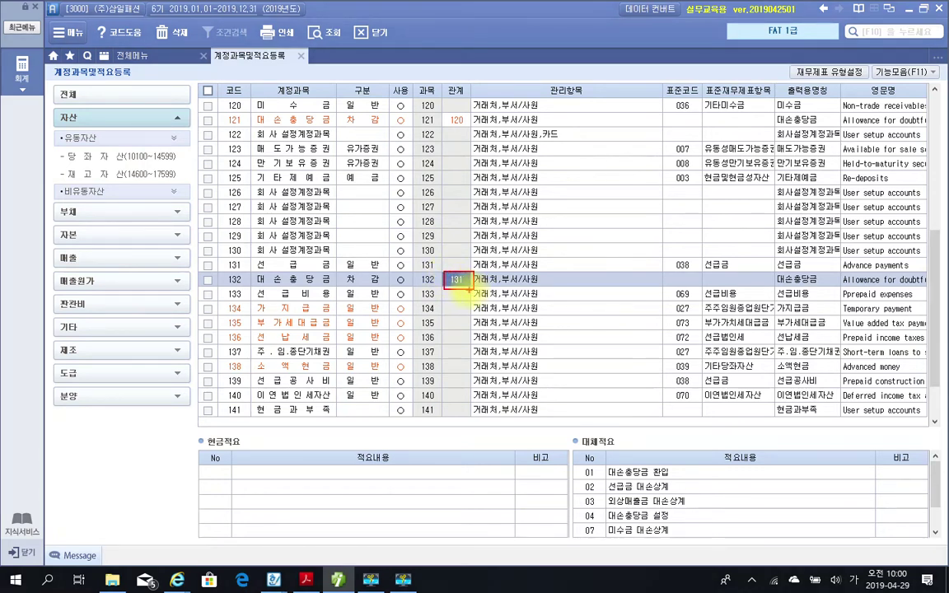
{"action": "mouse_move", "coordinate": [257, 292]}
{"action": "left_mouse_down"}
{"action": "mouse_move", "coordinate": [373, 288]}
{"action": "mouse_move", "coordinate": [373, 275]}
{"action": "mouse_move", "coordinate": [380, 286]}
{"action": "left_mouse_up"}
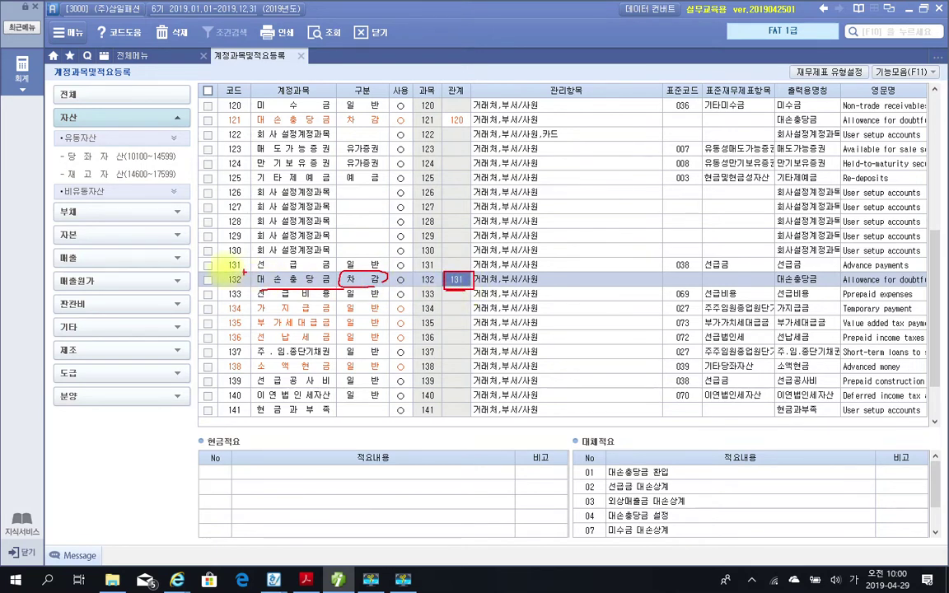
{"action": "left_click_drag", "start_coordinate": [251, 286], "coordinate": [331, 286]}
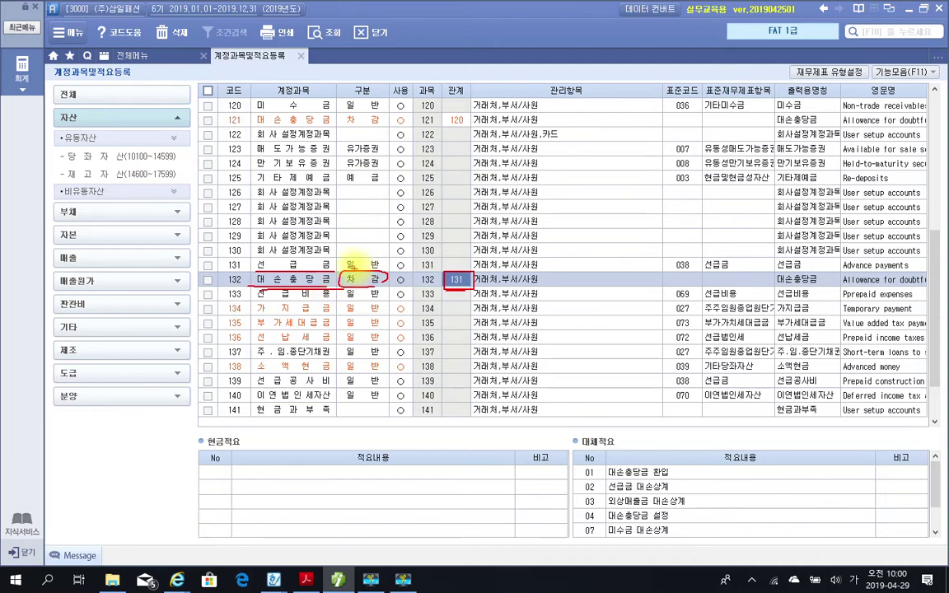
{"action": "mouse_move", "coordinate": [443, 121]}
{"action": "left_mouse_down"}
{"action": "mouse_move", "coordinate": [468, 129]}
{"action": "mouse_move", "coordinate": [466, 113]}
{"action": "mouse_move", "coordinate": [480, 127]}
{"action": "left_mouse_up"}
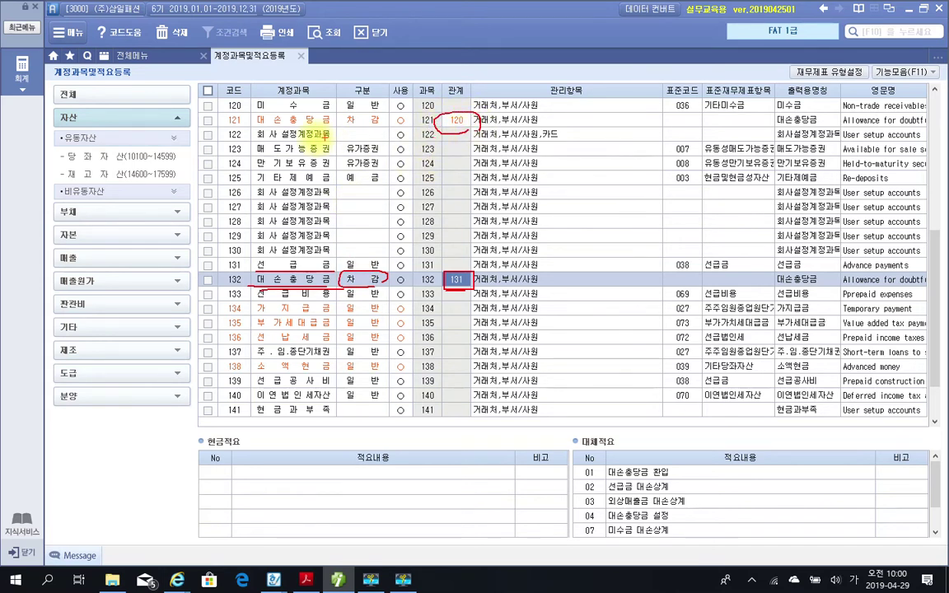
{"action": "left_click_drag", "start_coordinate": [250, 127], "coordinate": [355, 127]}
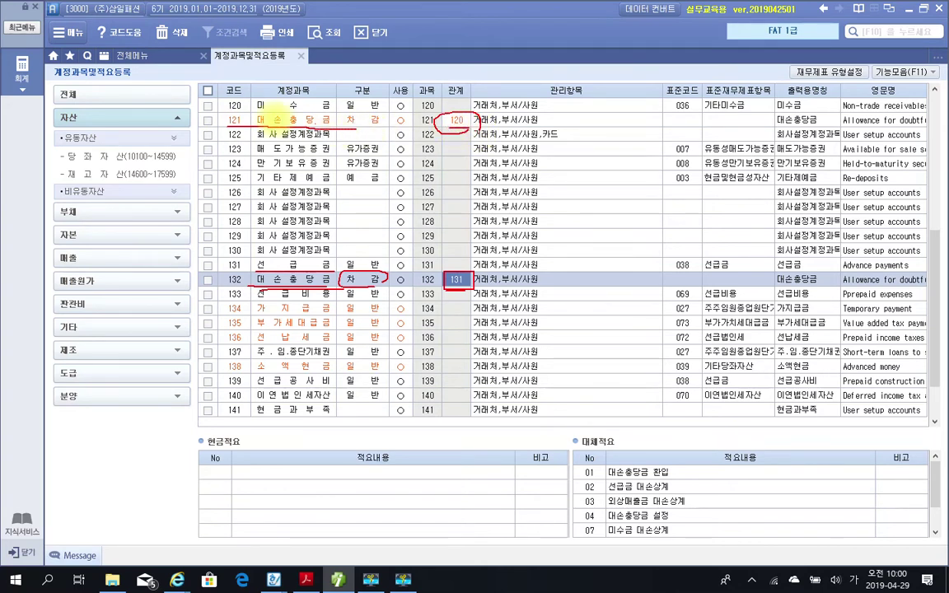
{"action": "left_click_drag", "start_coordinate": [228, 120], "coordinate": [338, 111]}
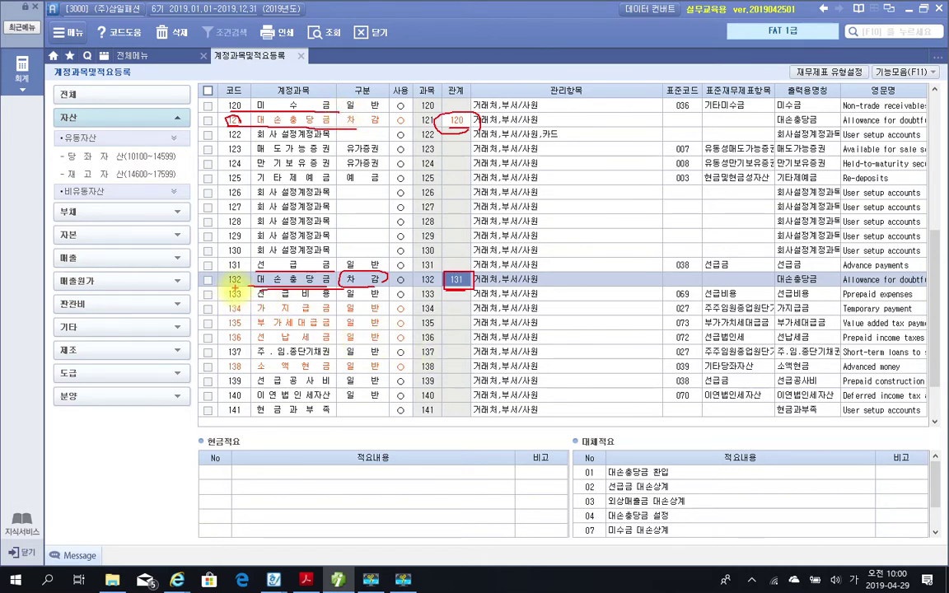
{"action": "mouse_move", "coordinate": [222, 97]}
{"action": "left_mouse_down"}
{"action": "mouse_move", "coordinate": [247, 79]}
{"action": "mouse_move", "coordinate": [280, 91]}
{"action": "mouse_move", "coordinate": [301, 78]}
{"action": "mouse_move", "coordinate": [325, 95]}
{"action": "mouse_move", "coordinate": [358, 78]}
{"action": "mouse_move", "coordinate": [371, 96]}
{"action": "mouse_move", "coordinate": [398, 84]}
{"action": "mouse_move", "coordinate": [433, 92]}
{"action": "mouse_move", "coordinate": [471, 85]}
{"action": "mouse_move", "coordinate": [465, 96]}
{"action": "left_mouse_up"}
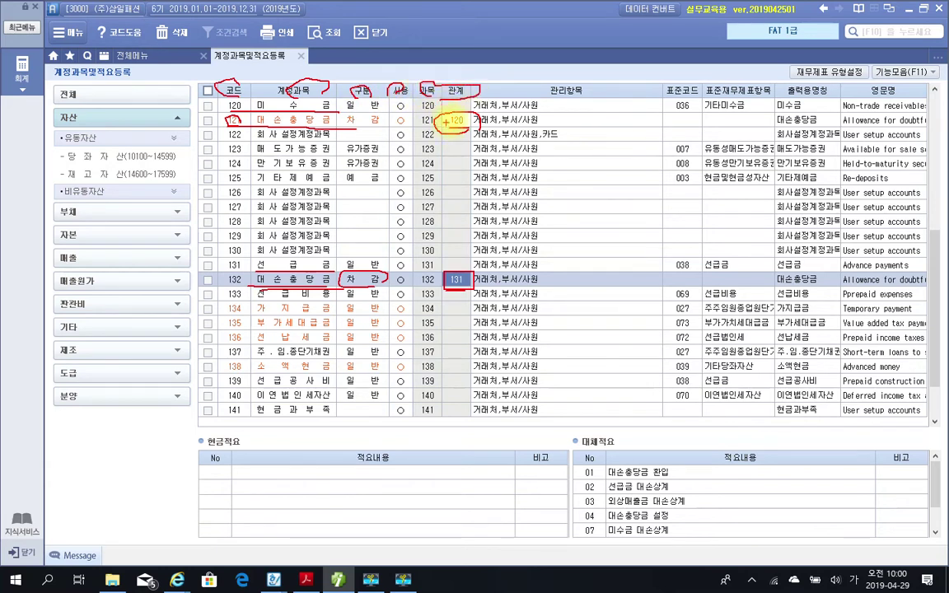
{"action": "left_click_drag", "start_coordinate": [548, 93], "coordinate": [597, 95]}
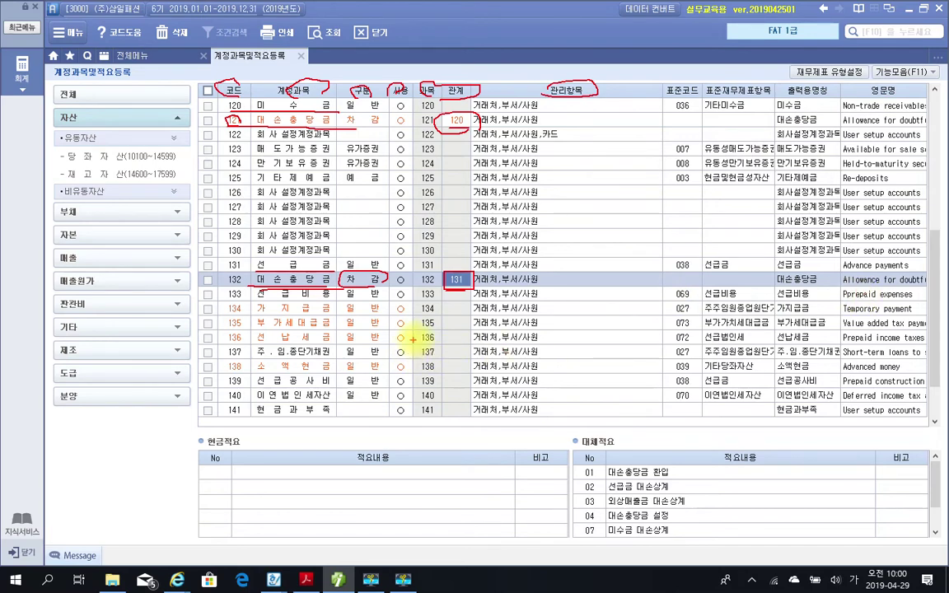
{"action": "key", "text": "Escape"}
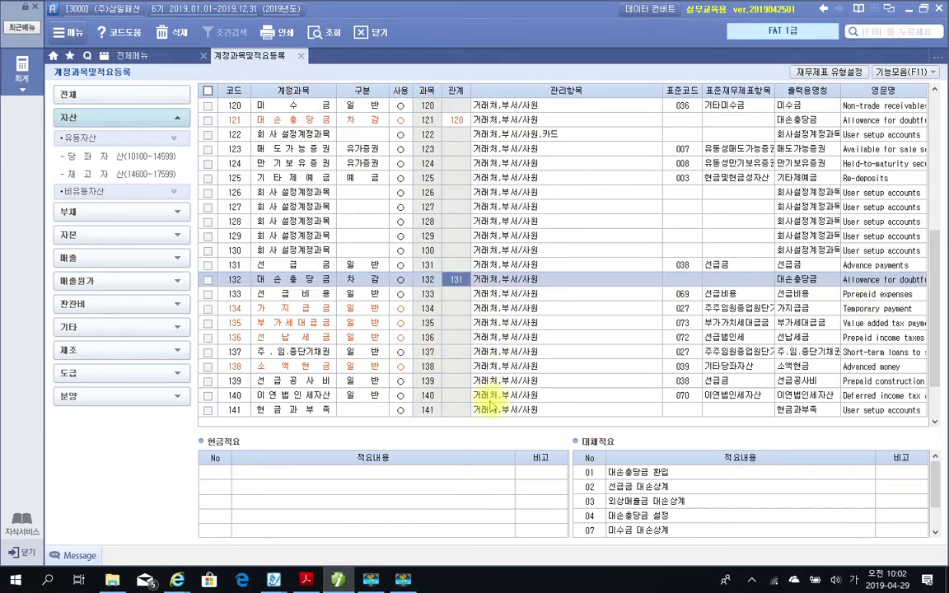
{"action": "key", "text": "alt+Tab"}
{"action": "scroll", "coordinate": [395, 441], "scroll_direction": "down", "scroll_amount": 3}
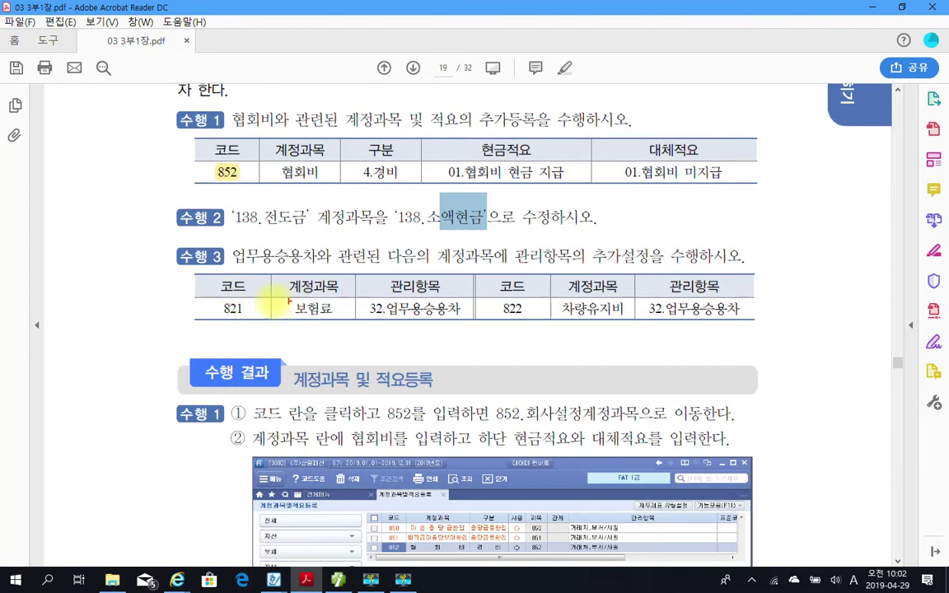
{"action": "left_click_drag", "start_coordinate": [194, 292], "coordinate": [348, 320]}
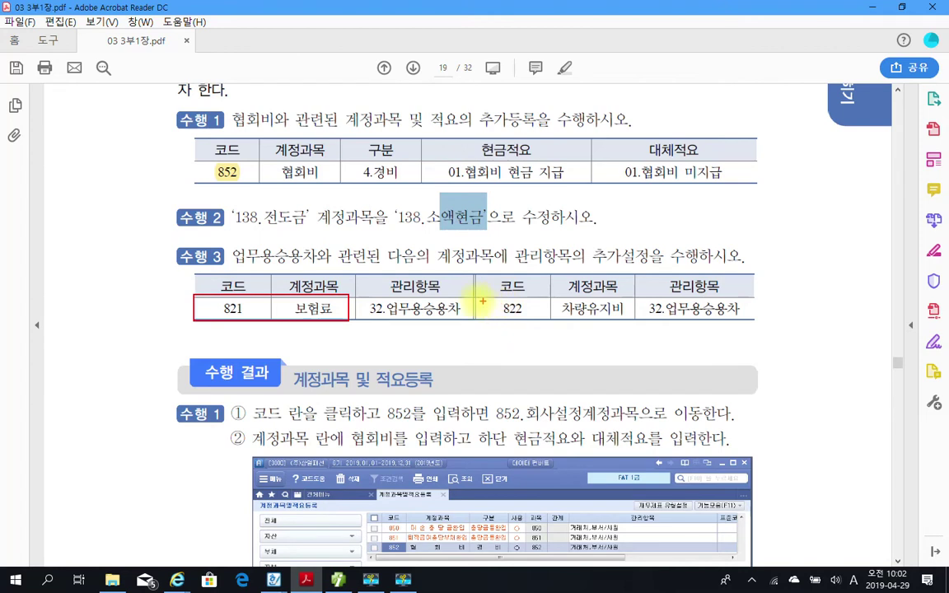
{"action": "left_click_drag", "start_coordinate": [472, 297], "coordinate": [634, 322]}
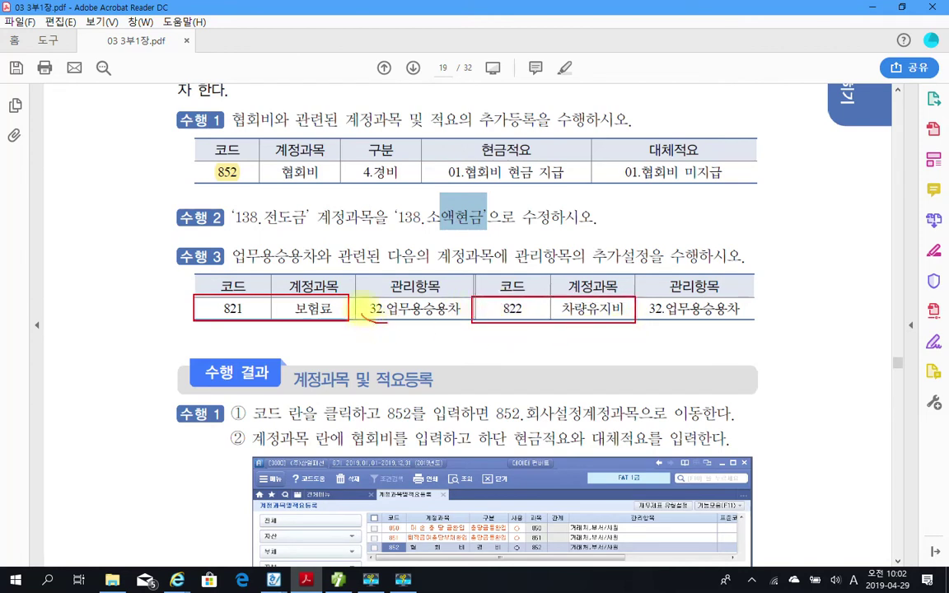
{"action": "left_click_drag", "start_coordinate": [375, 300], "coordinate": [385, 317]}
{"action": "mouse_move", "coordinate": [659, 299]}
{"action": "left_mouse_down"}
{"action": "mouse_move", "coordinate": [641, 311]}
{"action": "mouse_move", "coordinate": [663, 320]}
{"action": "left_mouse_up"}
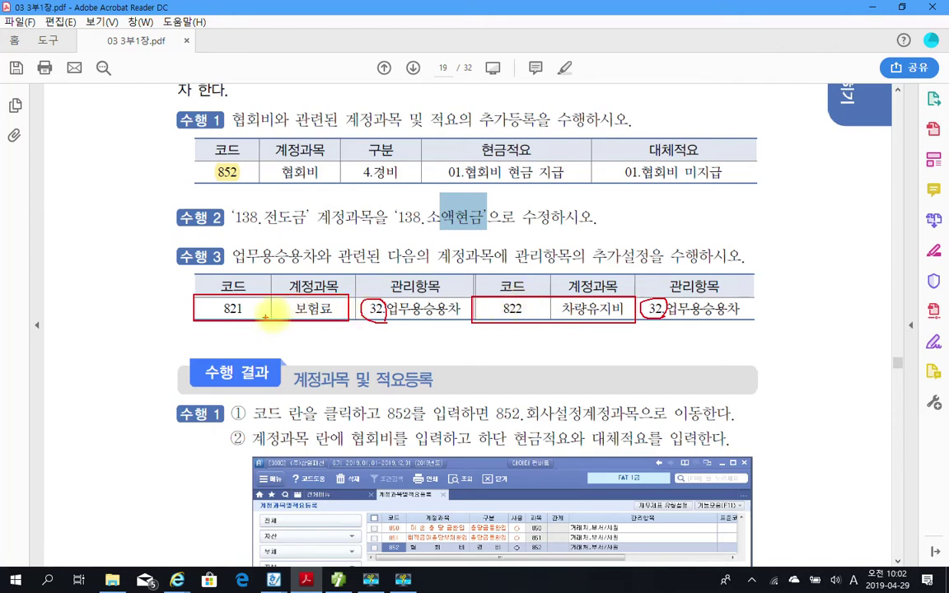
{"action": "key", "text": "Escape"}
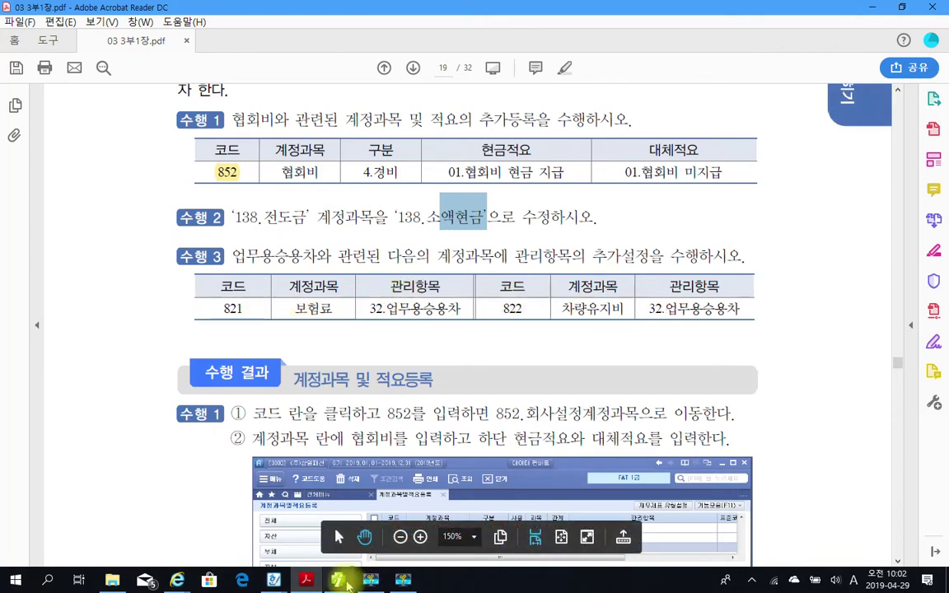
{"action": "key", "text": "alt+Tab"}
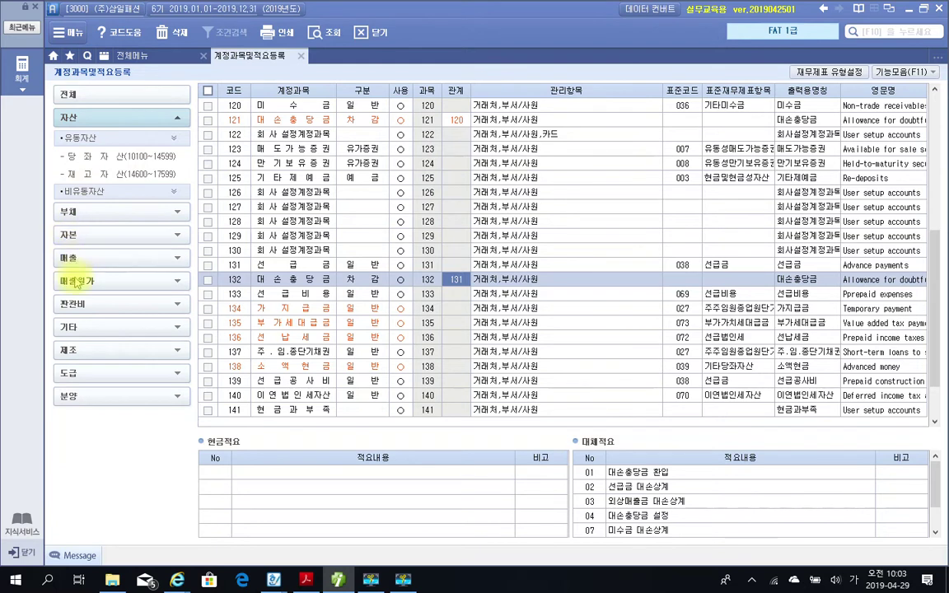
List the 판관비 > 판매/관리비 accounts 801–822 and select 821 보험료.
{"action": "left_click", "coordinate": [64, 309]}
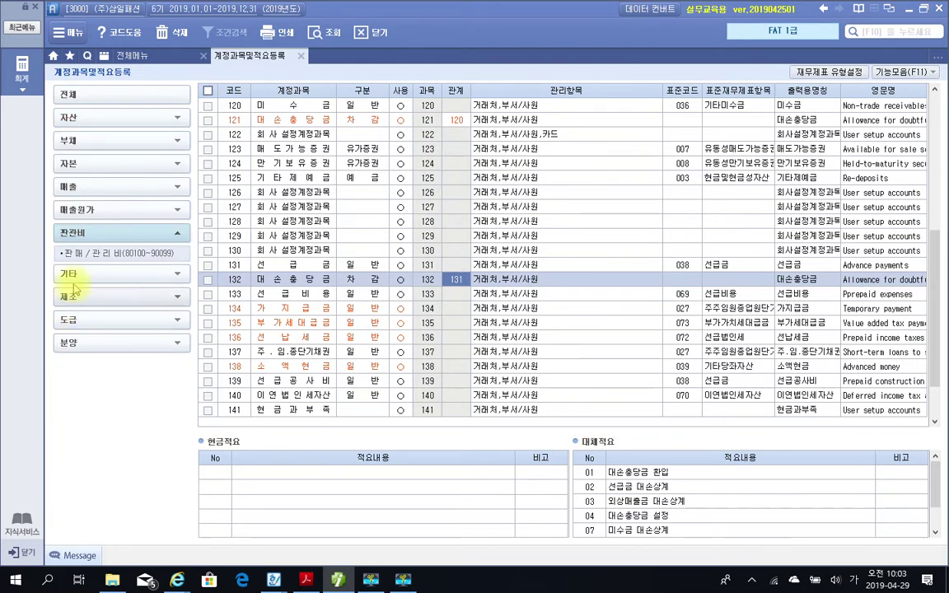
{"action": "left_click", "coordinate": [49, 233]}
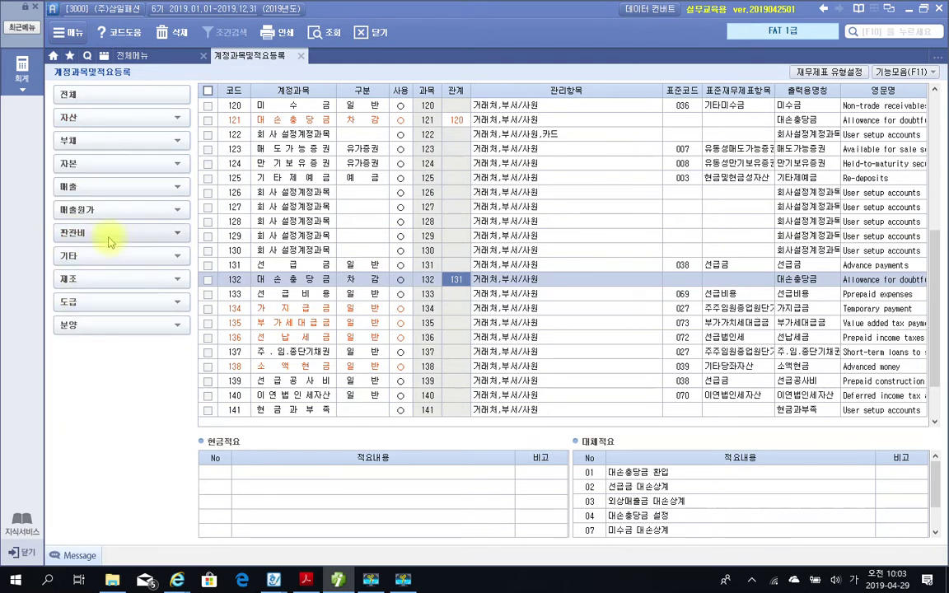
{"action": "left_click", "coordinate": [107, 233]}
{"action": "left_click", "coordinate": [115, 256]}
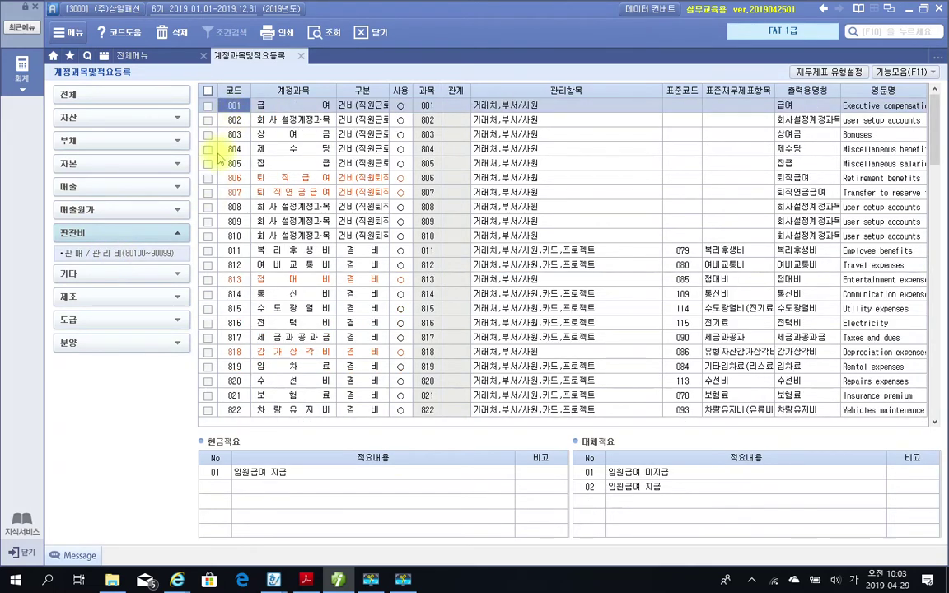
{"action": "left_click", "coordinate": [232, 397]}
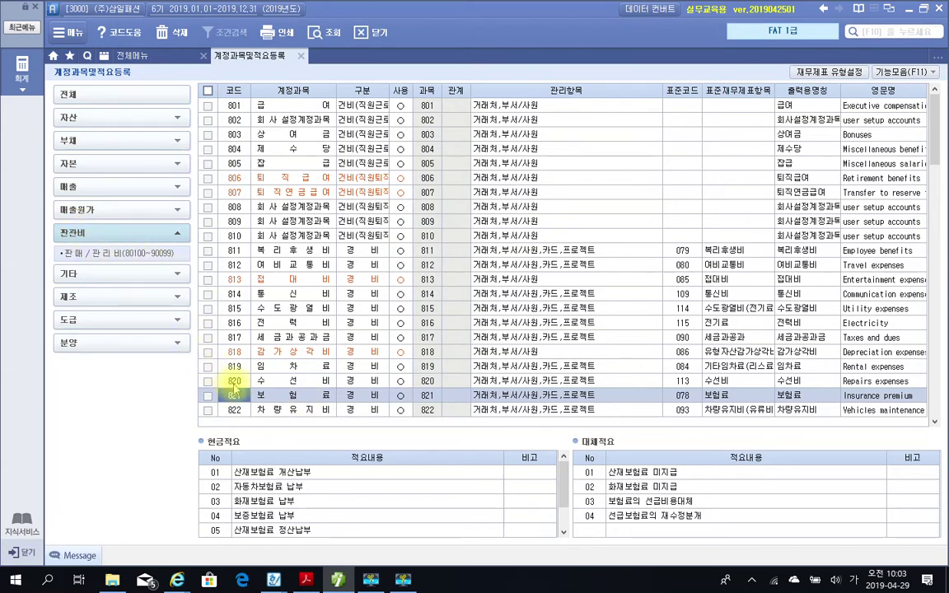
Jump to account 821 by entering 821 in the 코드 column.
{"action": "left_click", "coordinate": [235, 106]}
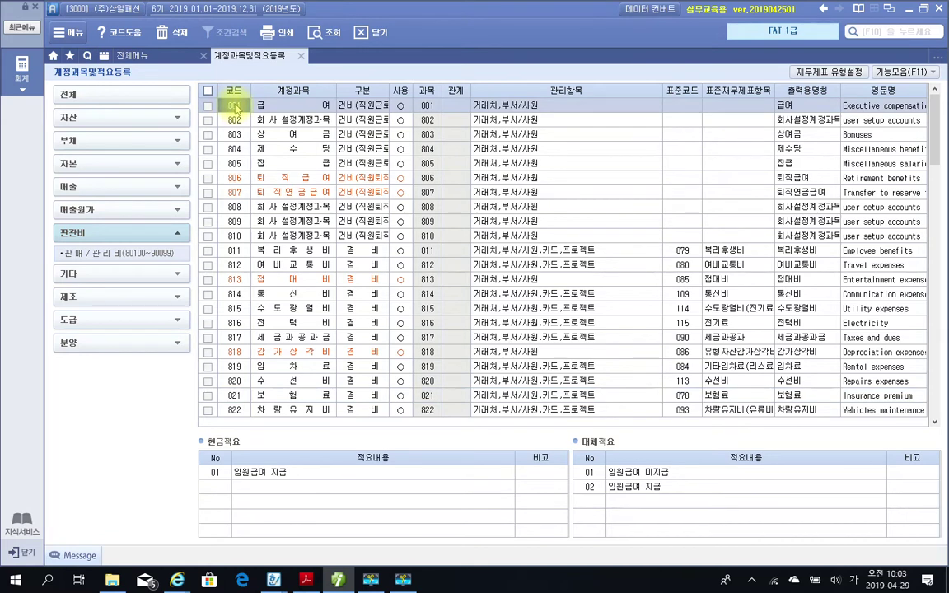
{"action": "type", "text": "821"}
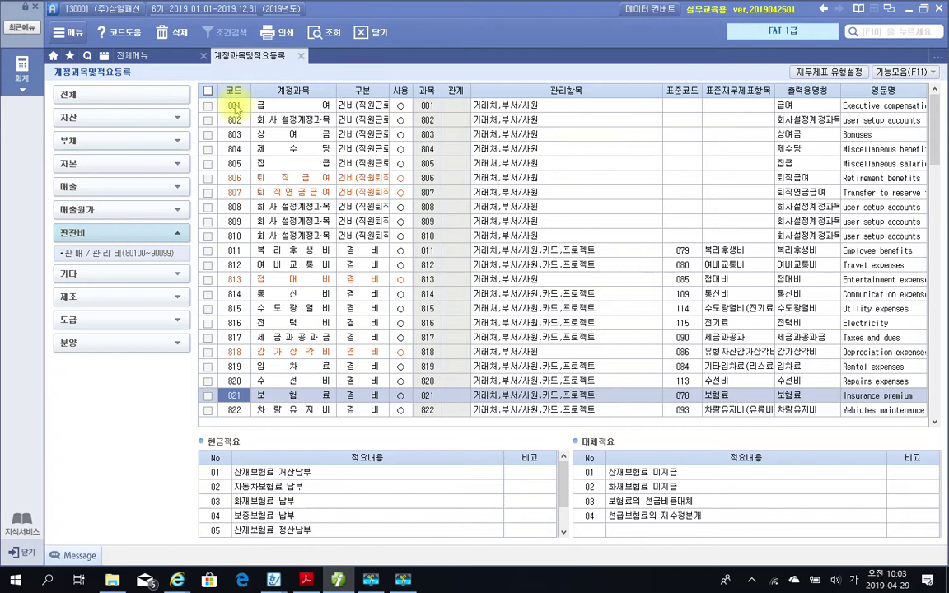
{"action": "left_click", "coordinate": [247, 234]}
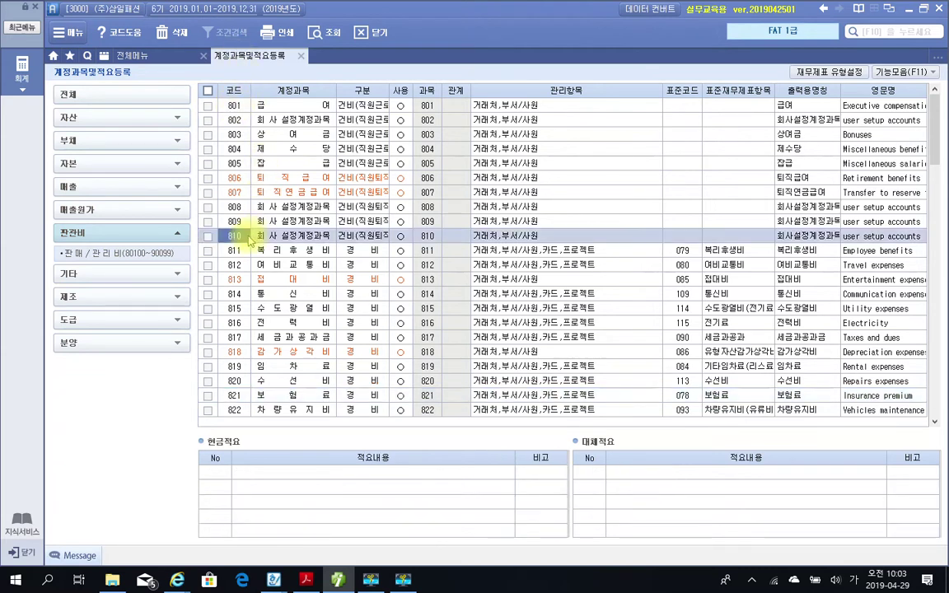
{"action": "type", "text": "821"}
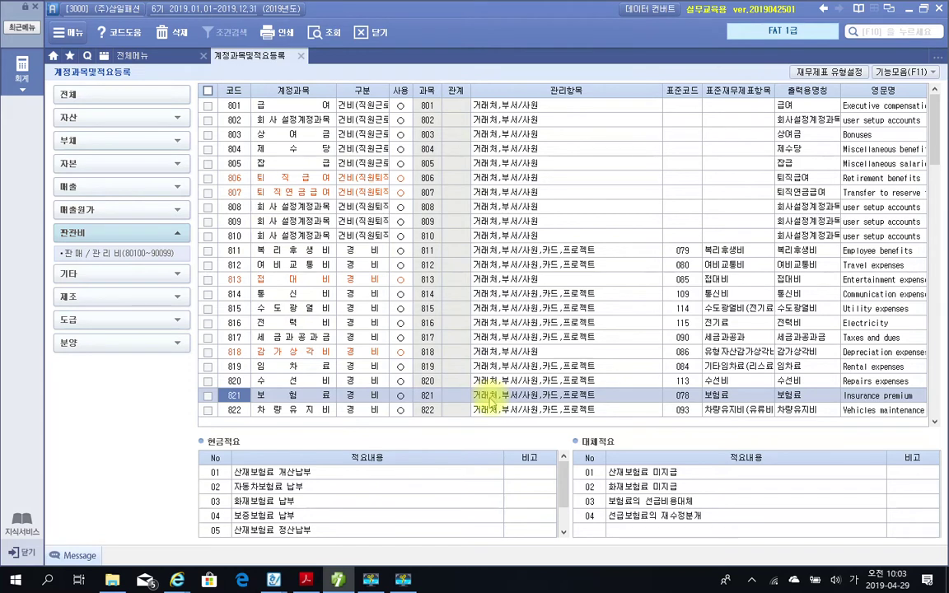
Open account 821's 관리항목 settings, showing 거래처, 부서/사원 and 카드 in use.
{"action": "mouse_move", "coordinate": [471, 383]}
{"action": "left_mouse_down"}
{"action": "mouse_move", "coordinate": [503, 403]}
{"action": "mouse_move", "coordinate": [635, 400]}
{"action": "mouse_move", "coordinate": [624, 400]}
{"action": "left_mouse_up"}
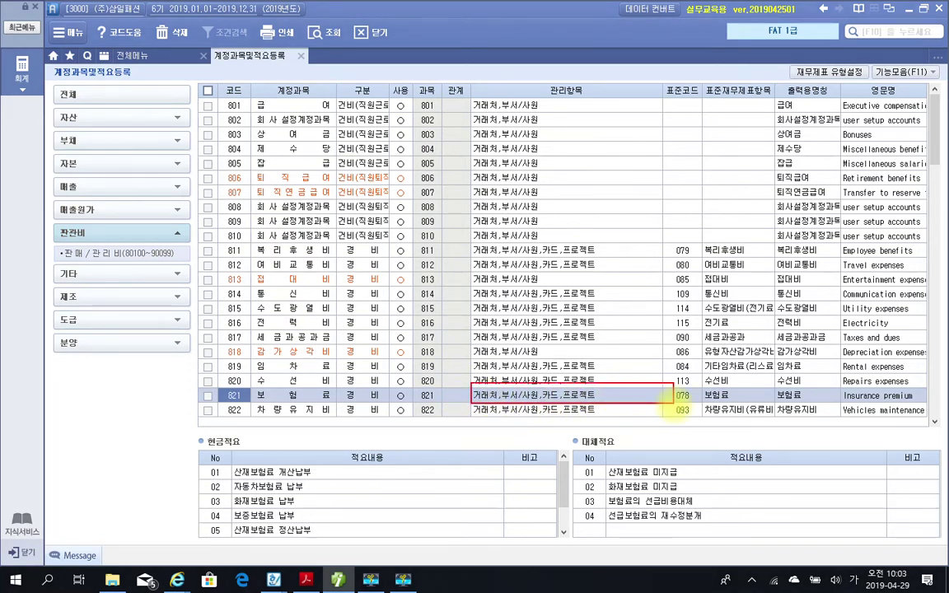
{"action": "left_click", "coordinate": [515, 398]}
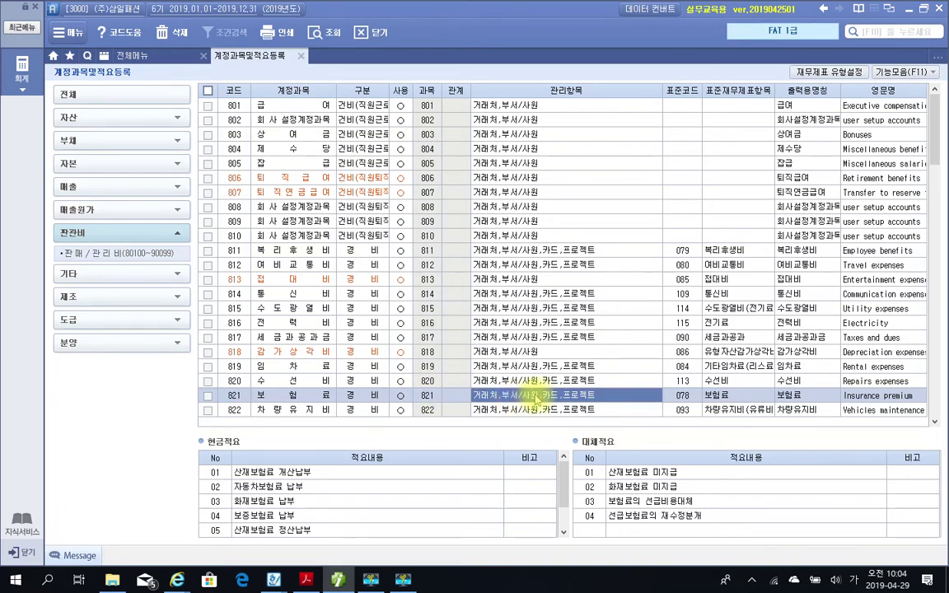
{"action": "double_click", "coordinate": [534, 398]}
{"action": "left_click", "coordinate": [639, 155]}
{"action": "double_click", "coordinate": [536, 396]}
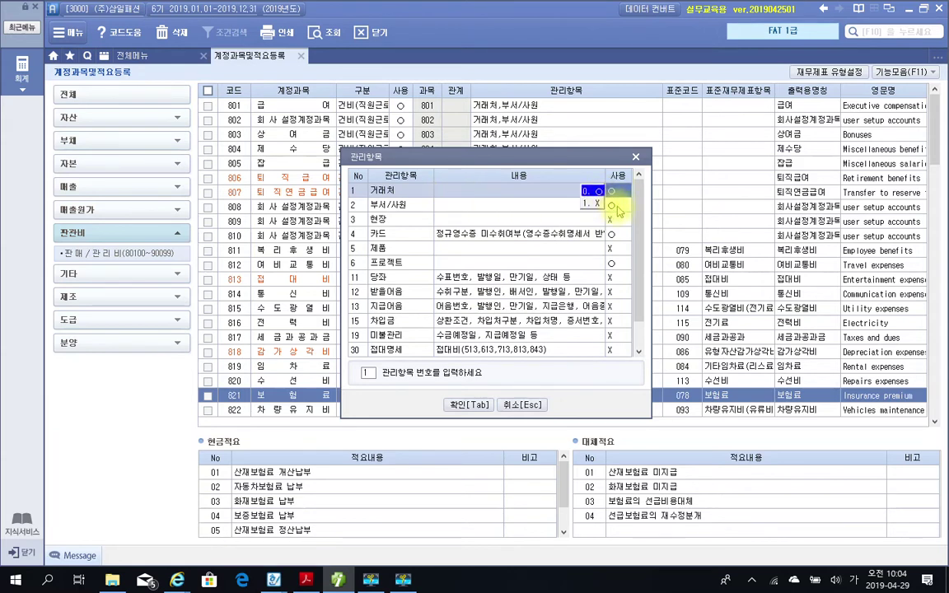
Set 32.업무용승용차 to 0.○ for account 821 and confirm with 확인[Tab].
{"action": "left_click", "coordinate": [612, 264]}
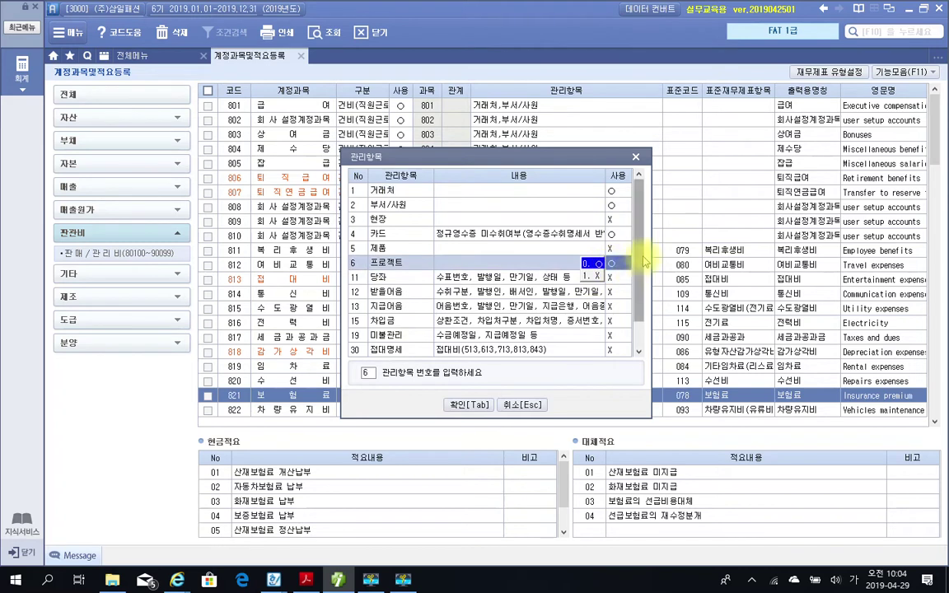
{"action": "left_click_drag", "start_coordinate": [639, 262], "coordinate": [637, 291]}
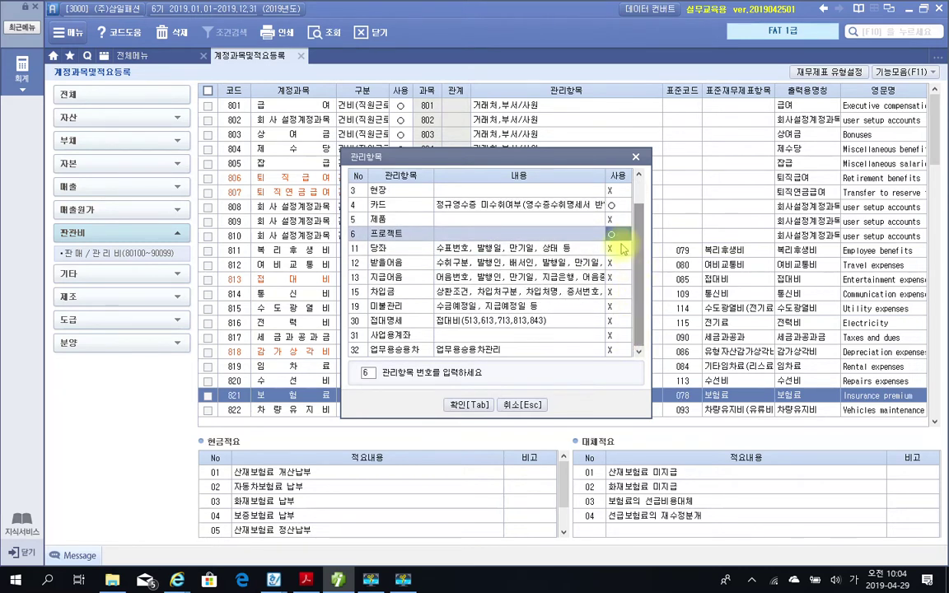
{"action": "left_click", "coordinate": [622, 236]}
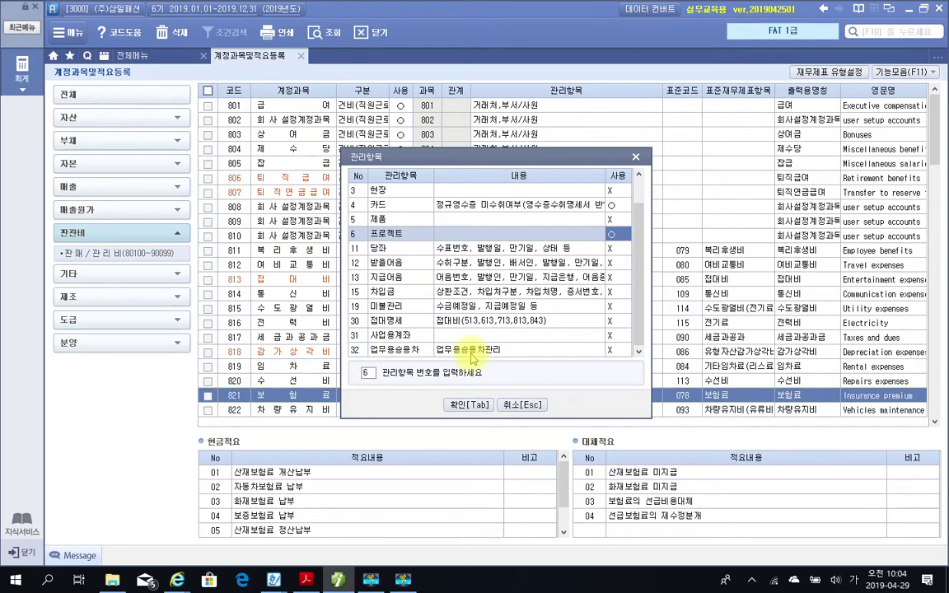
{"action": "left_click", "coordinate": [610, 352]}
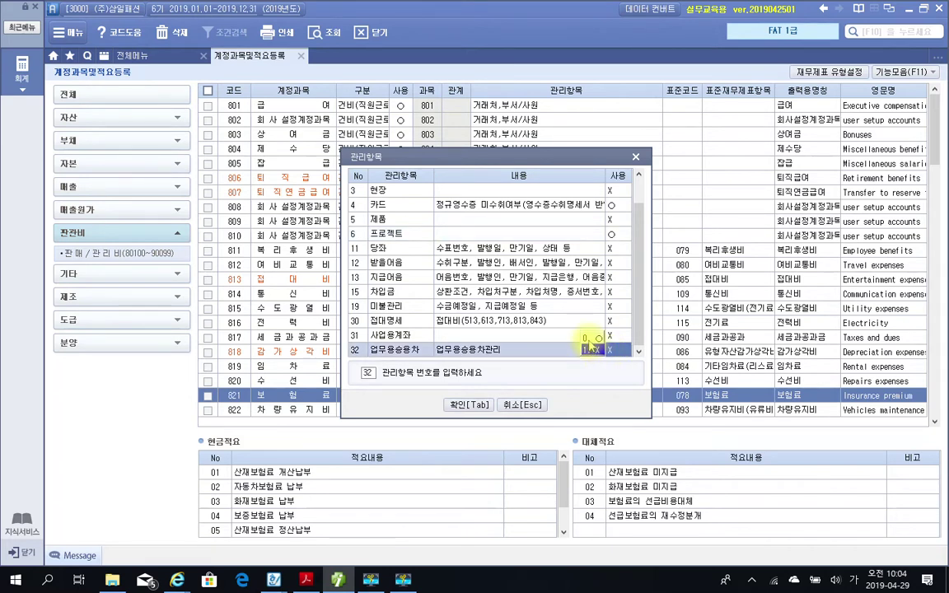
{"action": "left_click", "coordinate": [590, 340]}
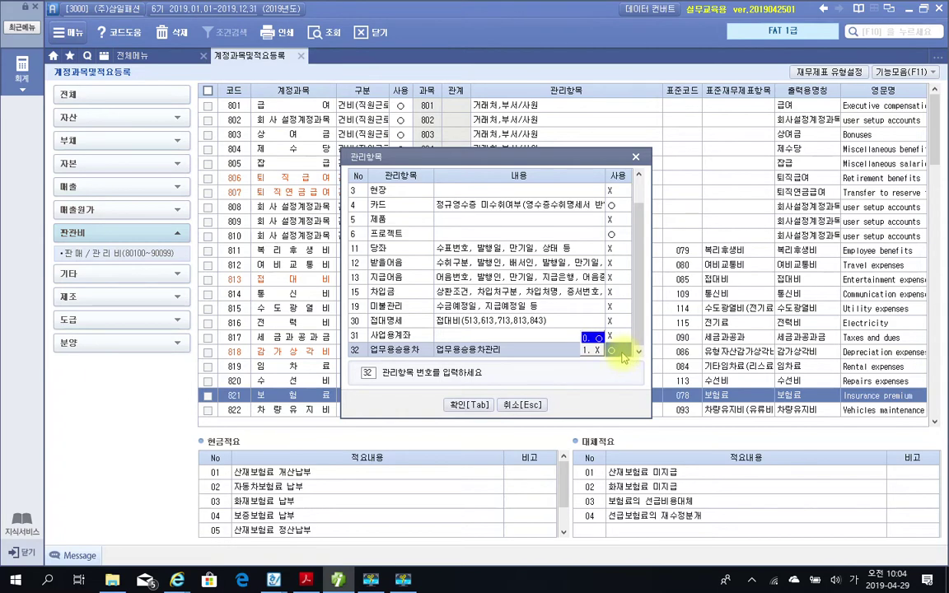
{"action": "left_click", "coordinate": [469, 405]}
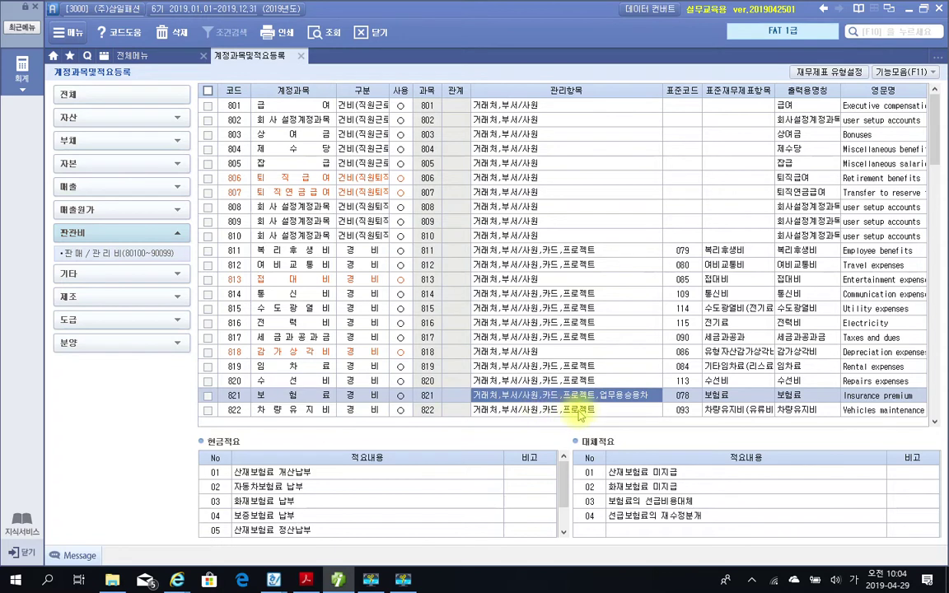
{"action": "mouse_move", "coordinate": [593, 381]}
{"action": "left_mouse_down"}
{"action": "mouse_move", "coordinate": [641, 412]}
{"action": "mouse_move", "coordinate": [663, 407]}
{"action": "left_mouse_up"}
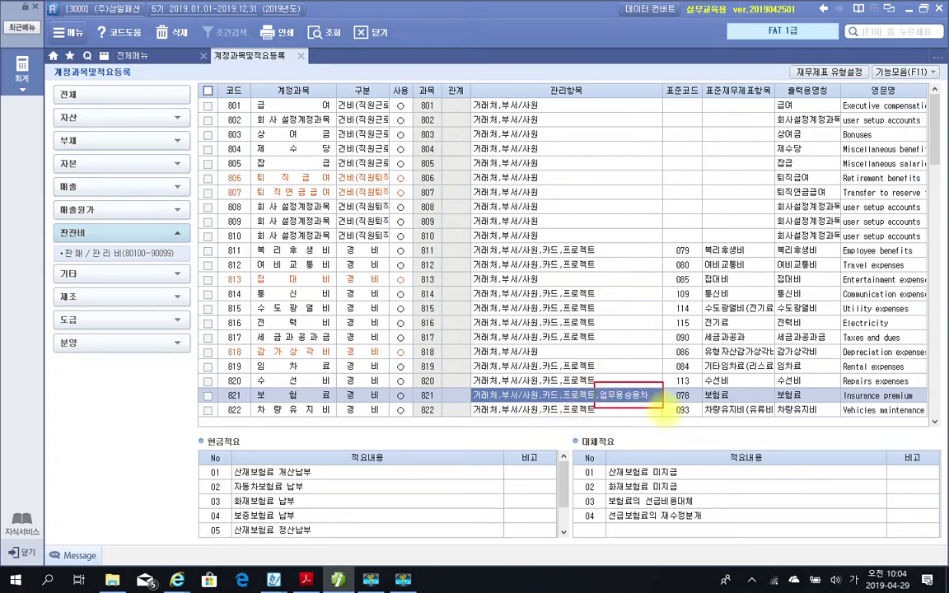
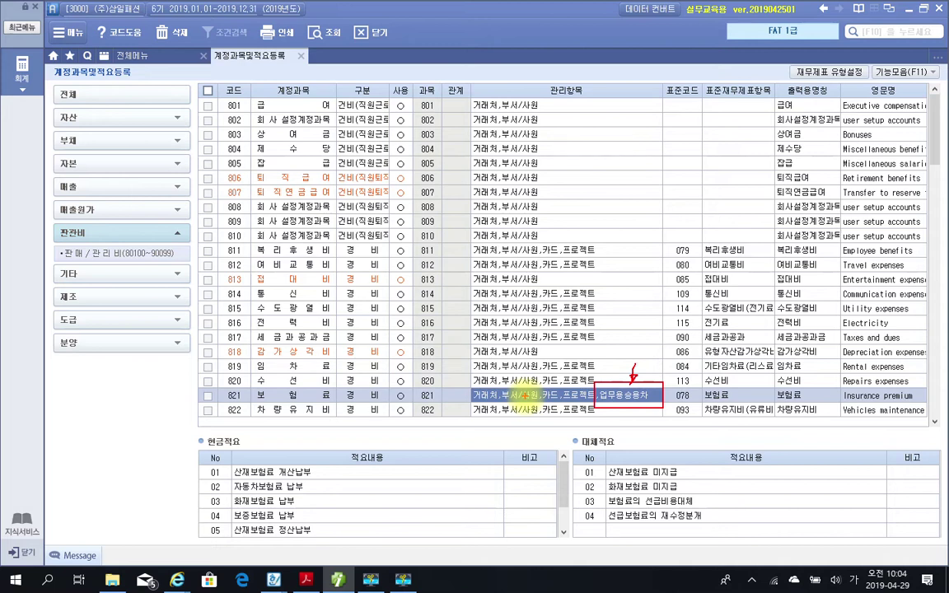
Leave annotation mode and select account 822 차량유지비 to show its cash and transfer 적요 lists.
{"action": "key", "text": "Escape"}
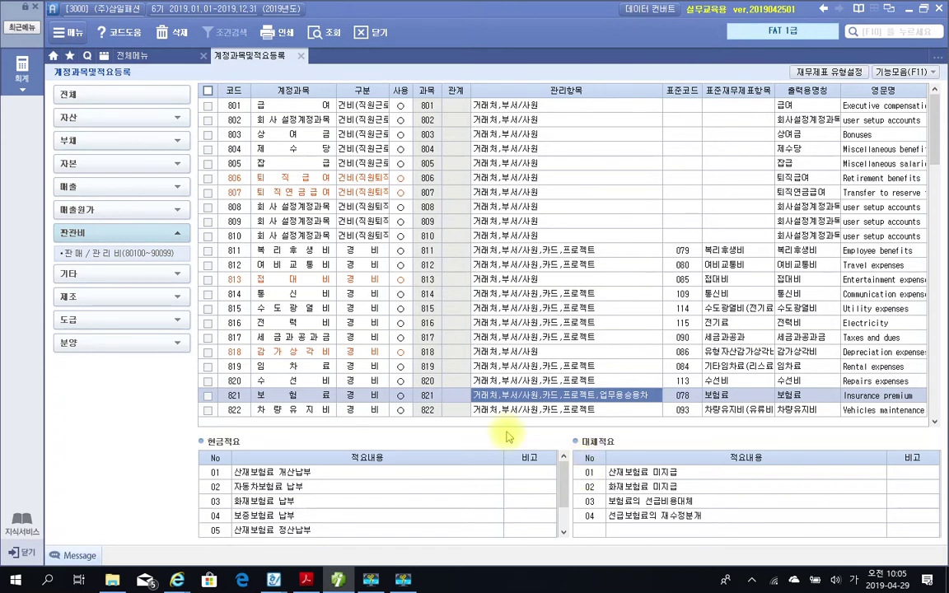
{"action": "left_click", "coordinate": [290, 413]}
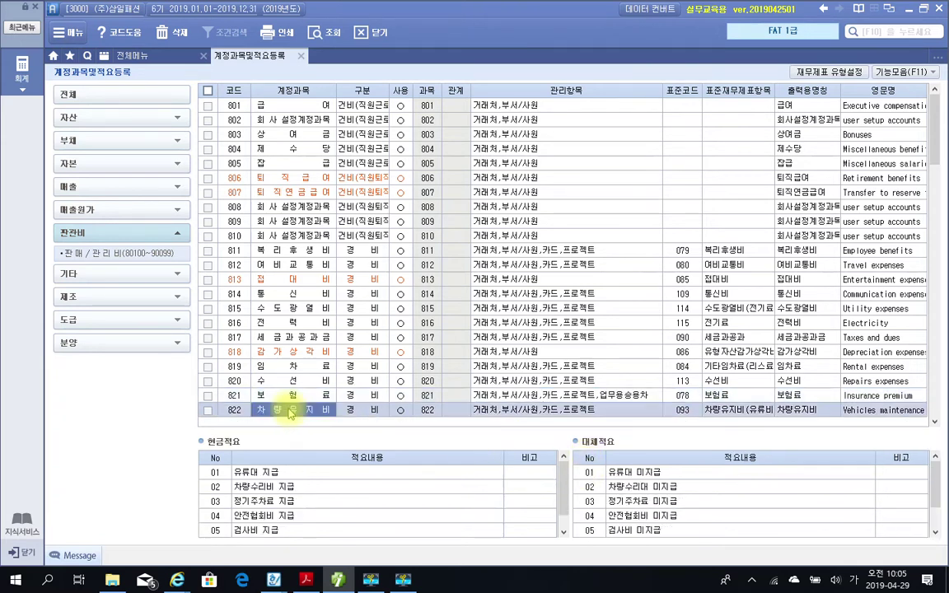
Set 32.업무용승용차 to 0.○ in account 822 차량유지비's 관리항목 and confirm with 확인[Tab].
{"action": "left_click", "coordinate": [600, 411]}
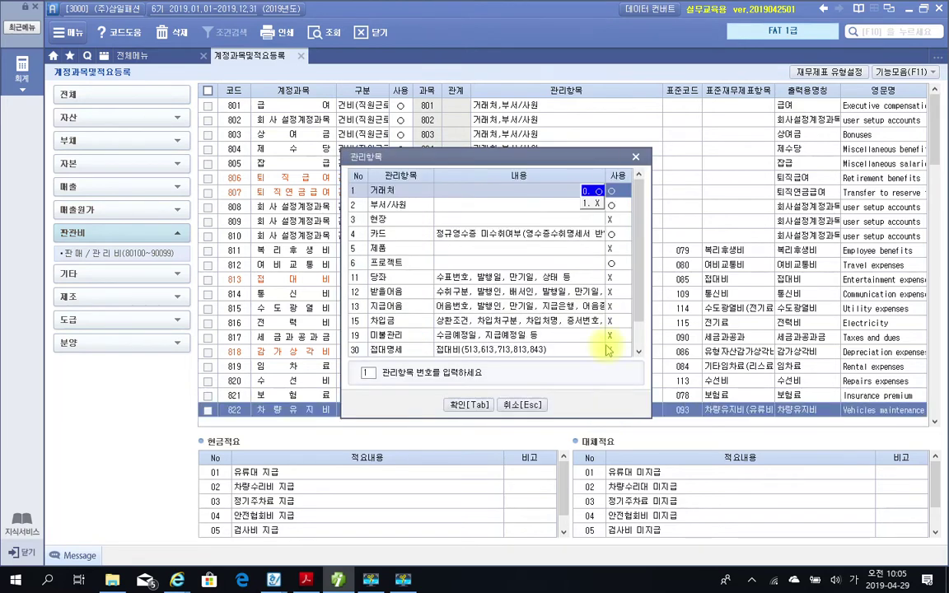
{"action": "scroll", "coordinate": [609, 296], "scroll_direction": "down", "scroll_amount": 1}
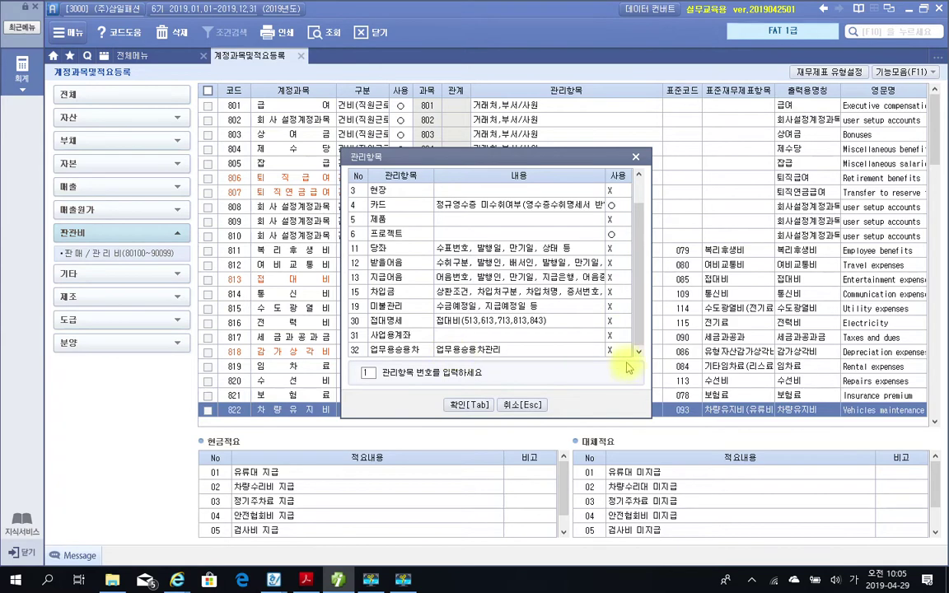
{"action": "left_click", "coordinate": [611, 350]}
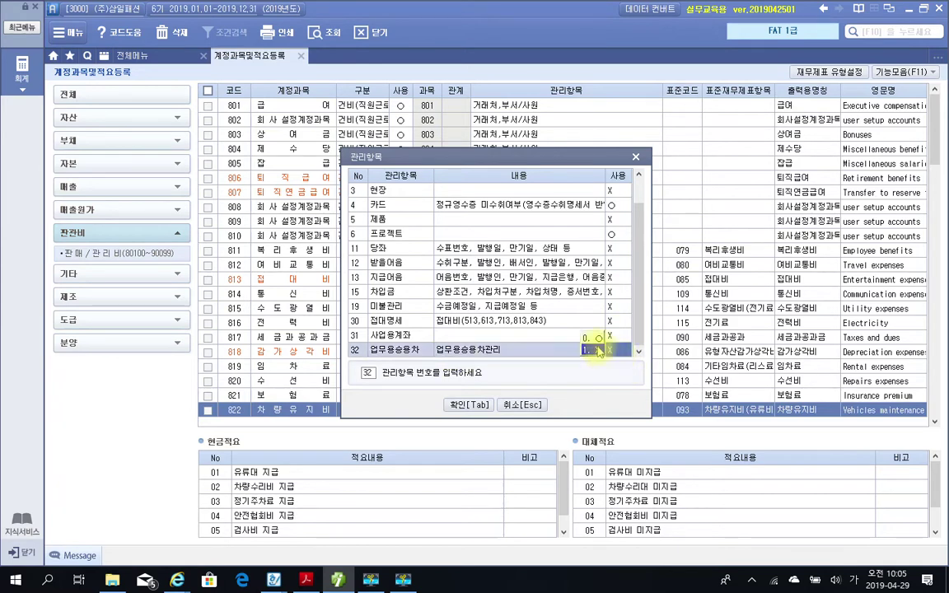
{"action": "left_click", "coordinate": [590, 338]}
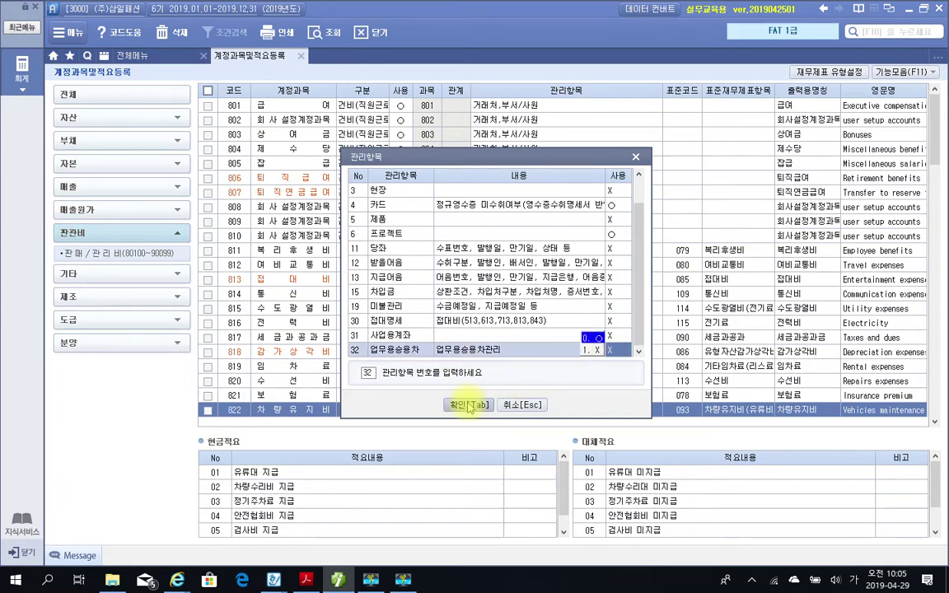
{"action": "left_click", "coordinate": [453, 405]}
{"action": "double_click", "coordinate": [615, 410]}
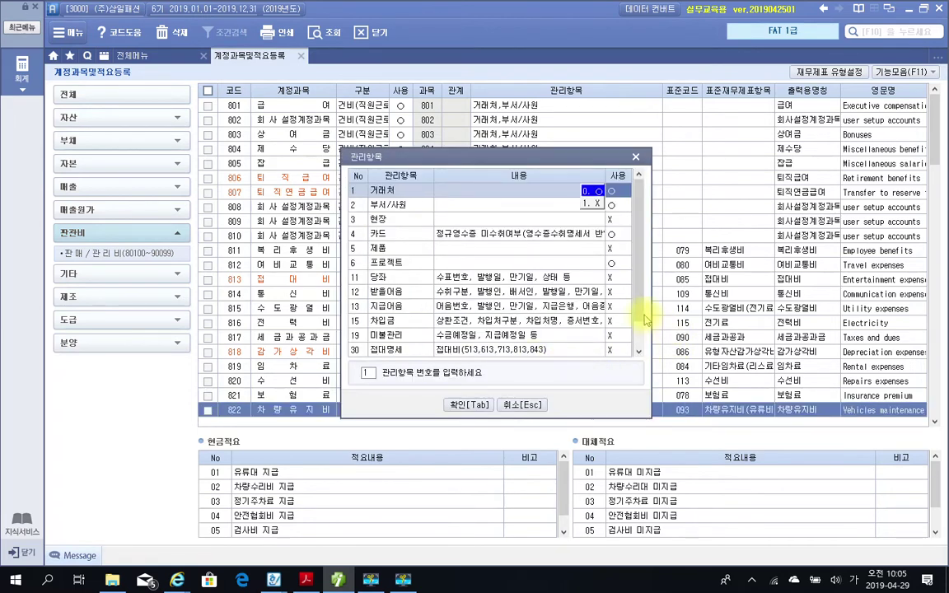
{"action": "left_click_drag", "start_coordinate": [641, 311], "coordinate": [638, 367]}
{"action": "left_click", "coordinate": [608, 352]}
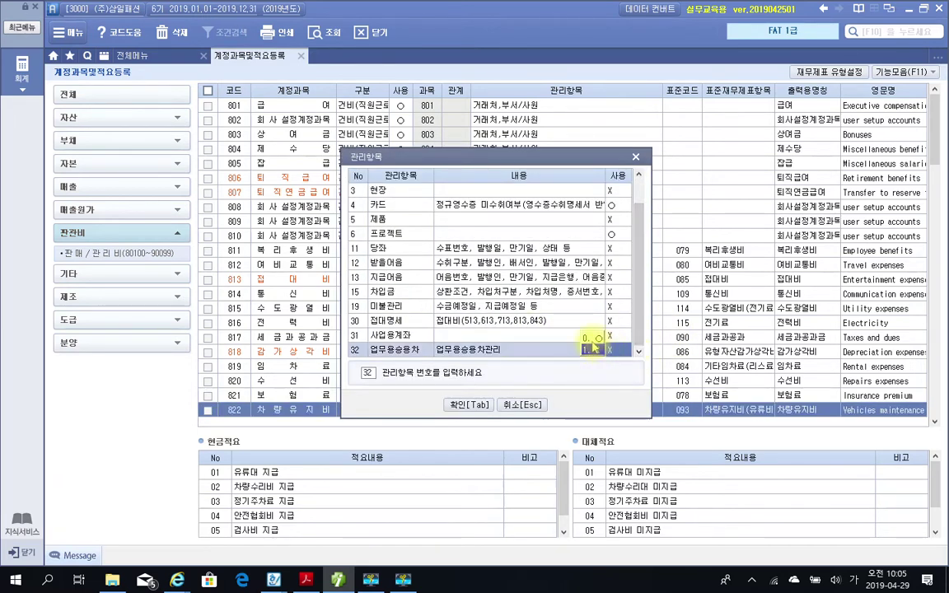
{"action": "left_click", "coordinate": [455, 405]}
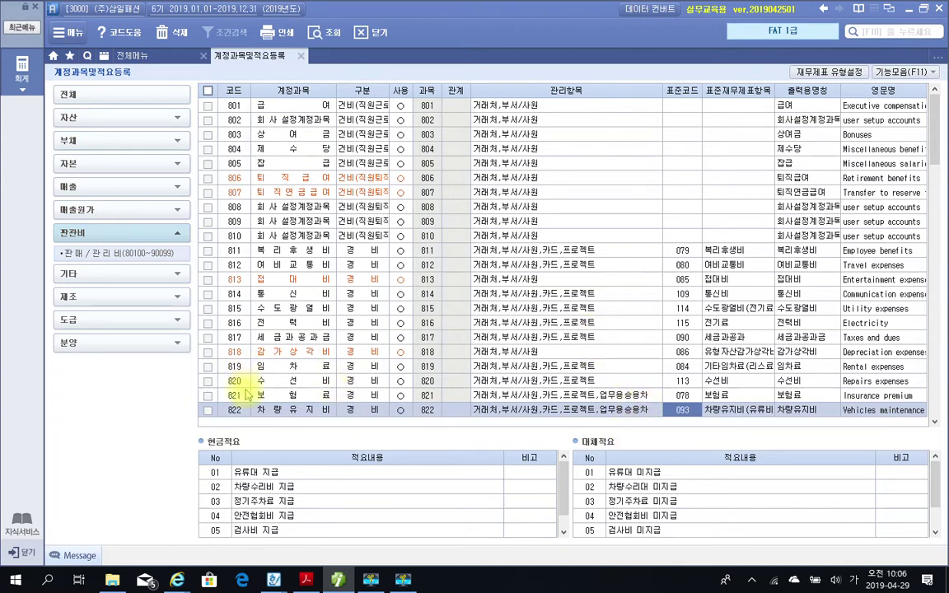
Review the summaries of accounts 808, 813 접대비 and 822 차량유지비, including its English name.
{"action": "left_click", "coordinate": [282, 209]}
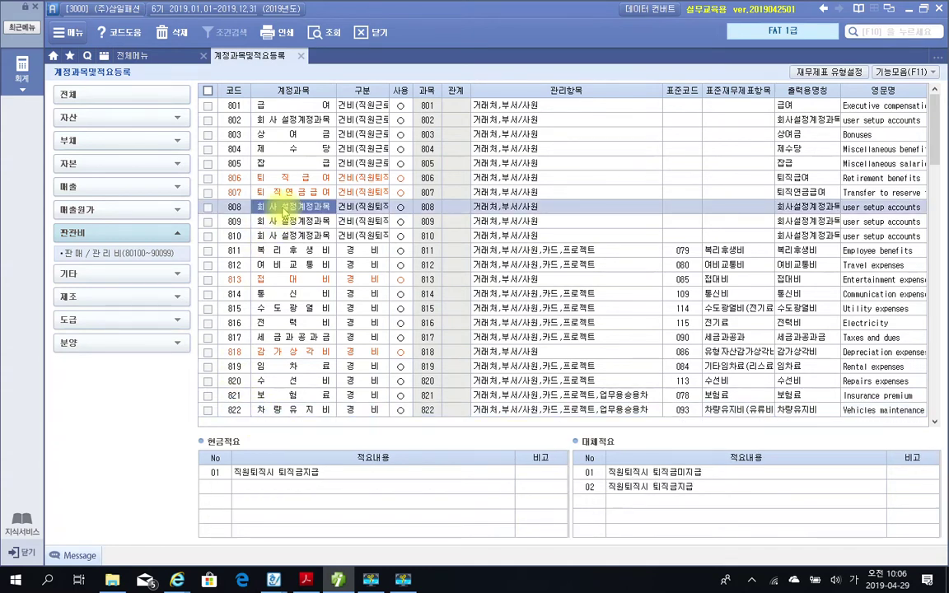
{"action": "left_click", "coordinate": [273, 279]}
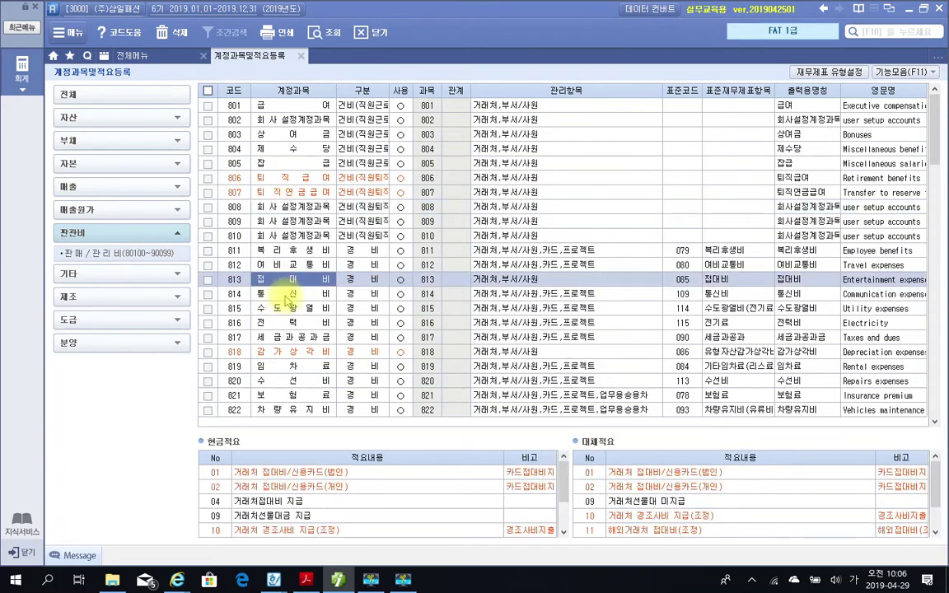
{"action": "left_click", "coordinate": [594, 414]}
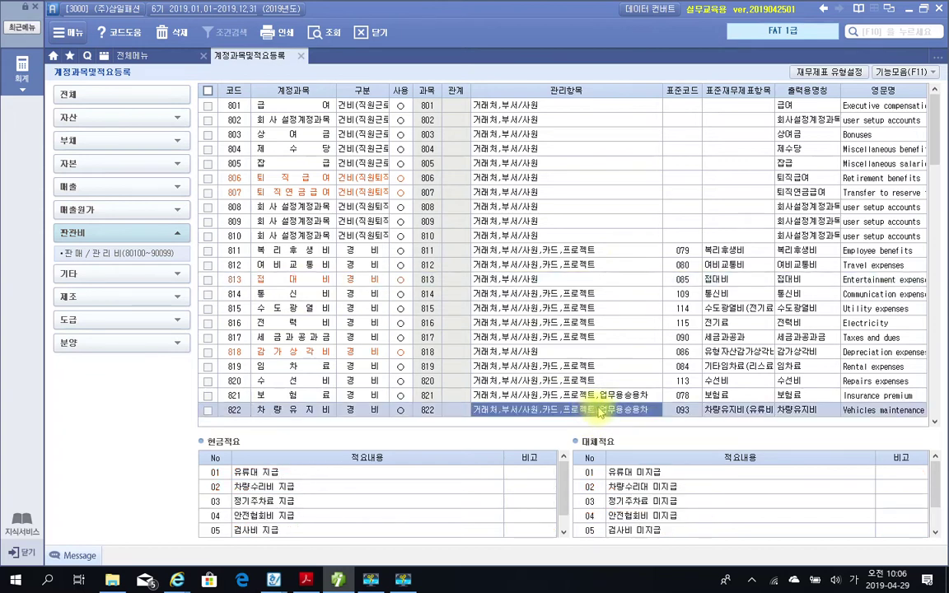
{"action": "left_click", "coordinate": [878, 410]}
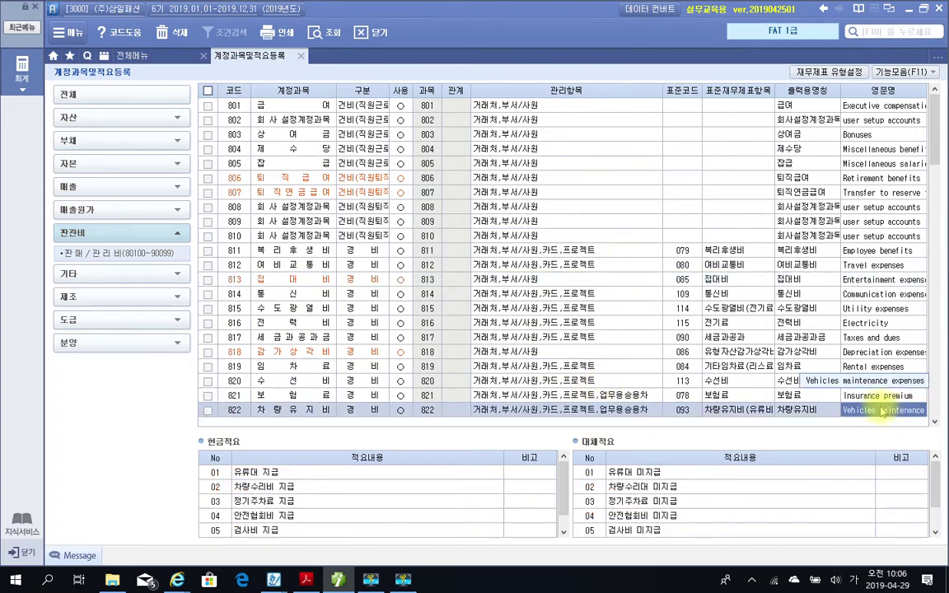
Check account 821 보험료's report name, English name and statement item, then expand 자산.
{"action": "left_click", "coordinate": [723, 397]}
{"action": "left_click", "coordinate": [789, 397]}
{"action": "left_click", "coordinate": [847, 399]}
{"action": "left_click", "coordinate": [729, 396]}
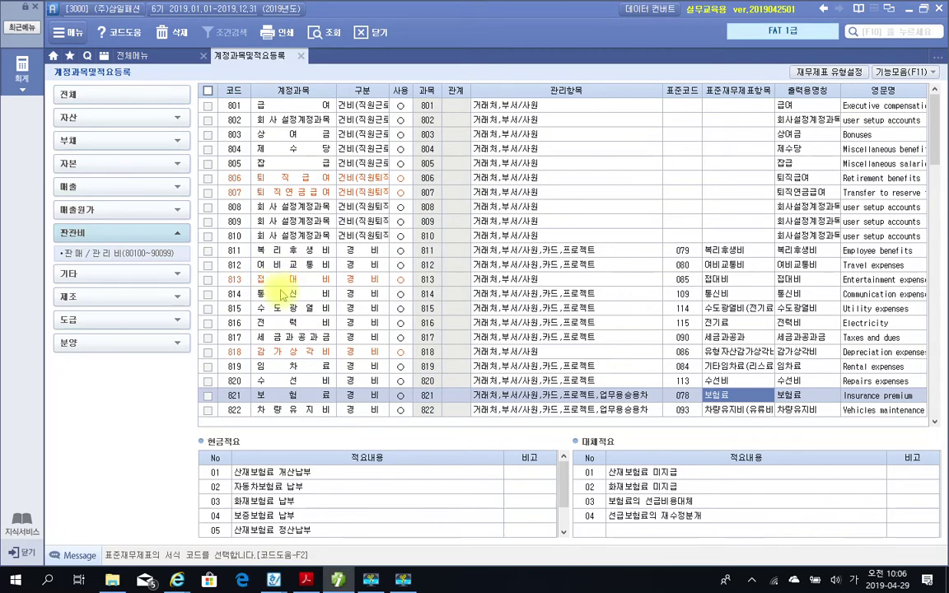
{"action": "left_click", "coordinate": [74, 115]}
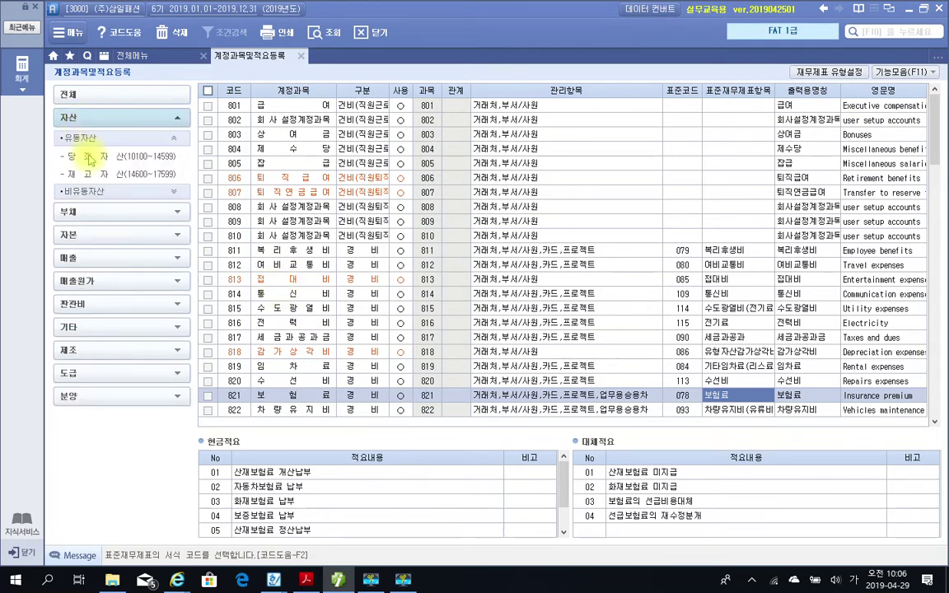
Inspect user-defined account 122 in 당좌자산 and account 864 in 판매/관리비.
{"action": "left_click", "coordinate": [90, 158]}
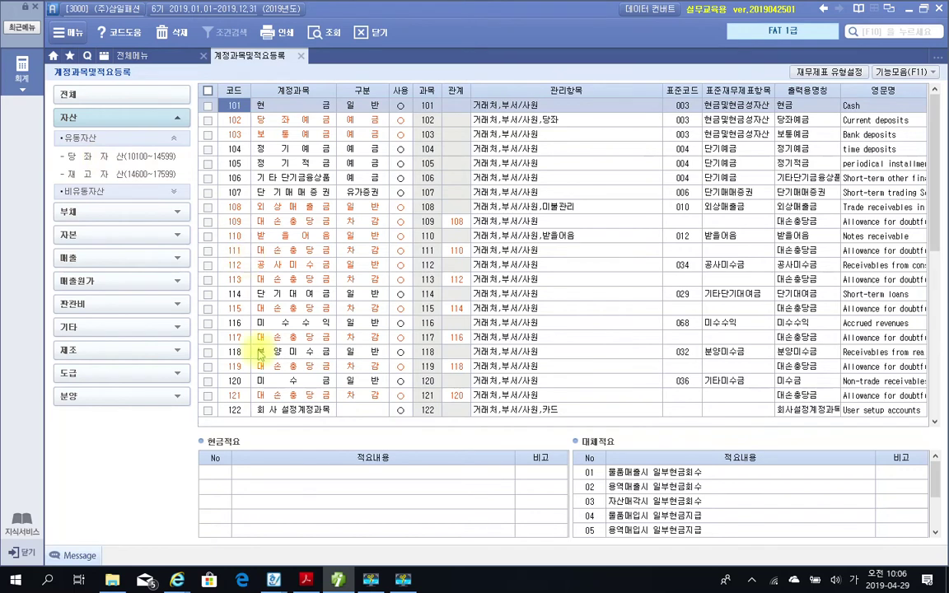
{"action": "left_click", "coordinate": [277, 414]}
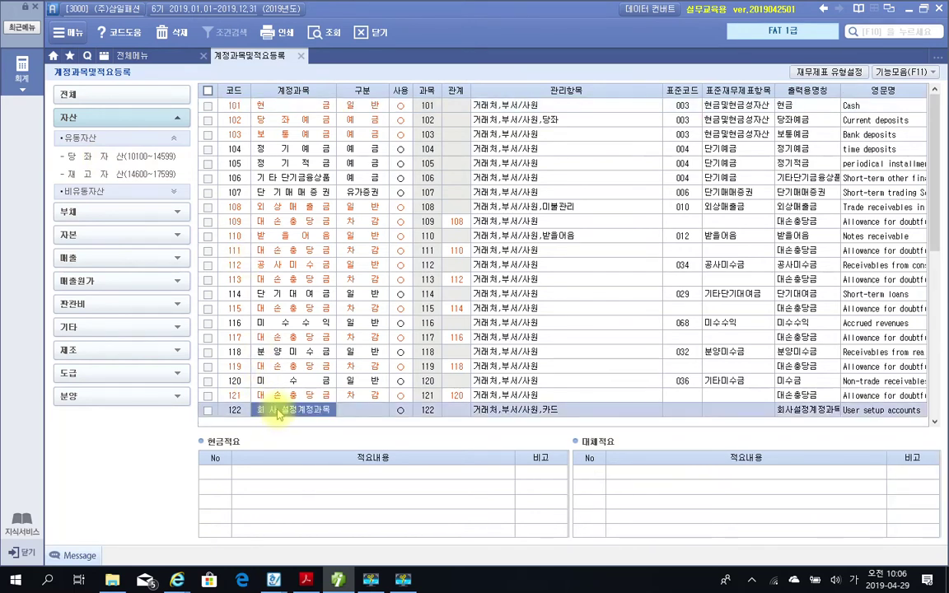
{"action": "left_click", "coordinate": [124, 304]}
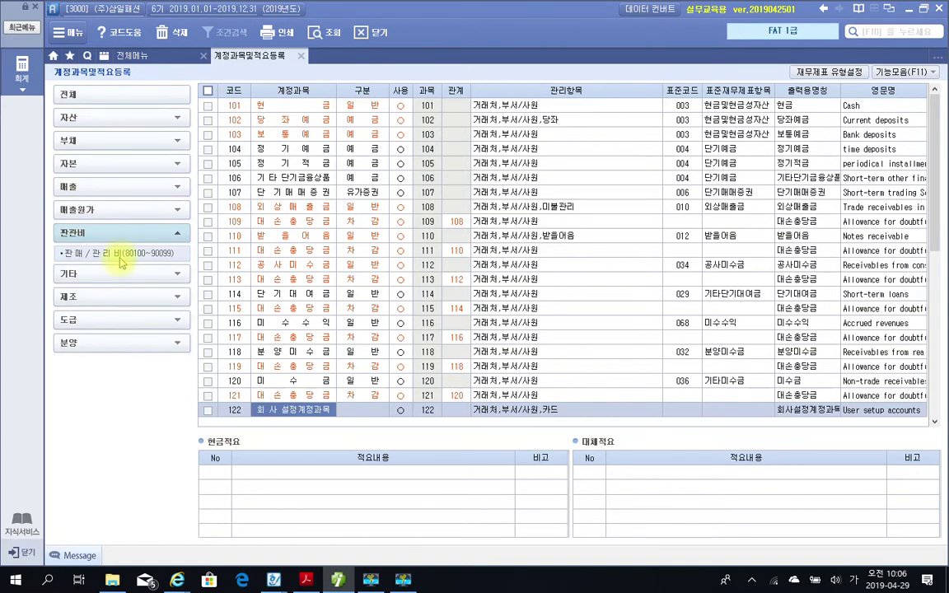
{"action": "left_click", "coordinate": [121, 255]}
{"action": "scroll", "coordinate": [309, 371], "scroll_direction": "down", "scroll_amount": 9}
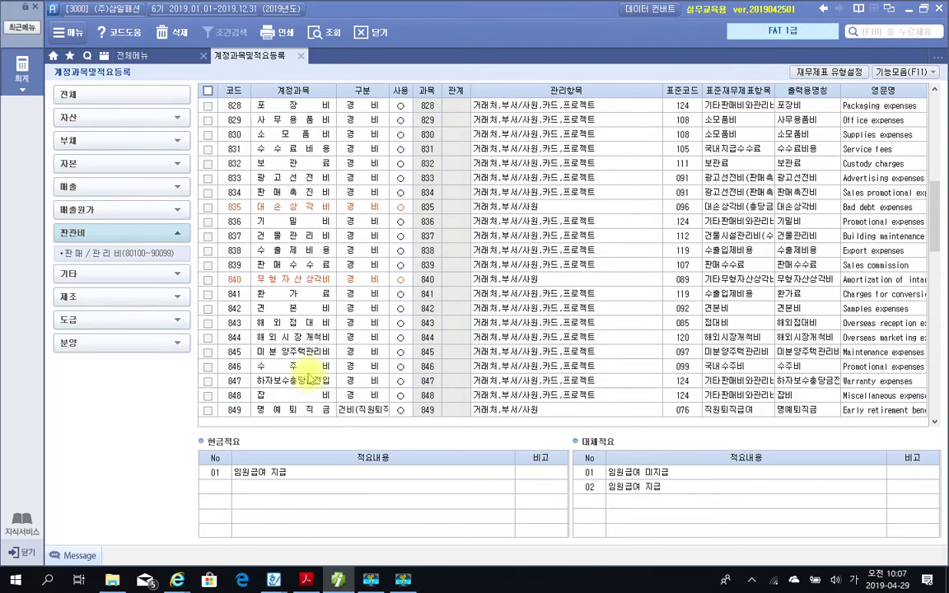
{"action": "scroll", "coordinate": [309, 375], "scroll_direction": "down", "scroll_amount": 9}
{"action": "left_click", "coordinate": [277, 237]}
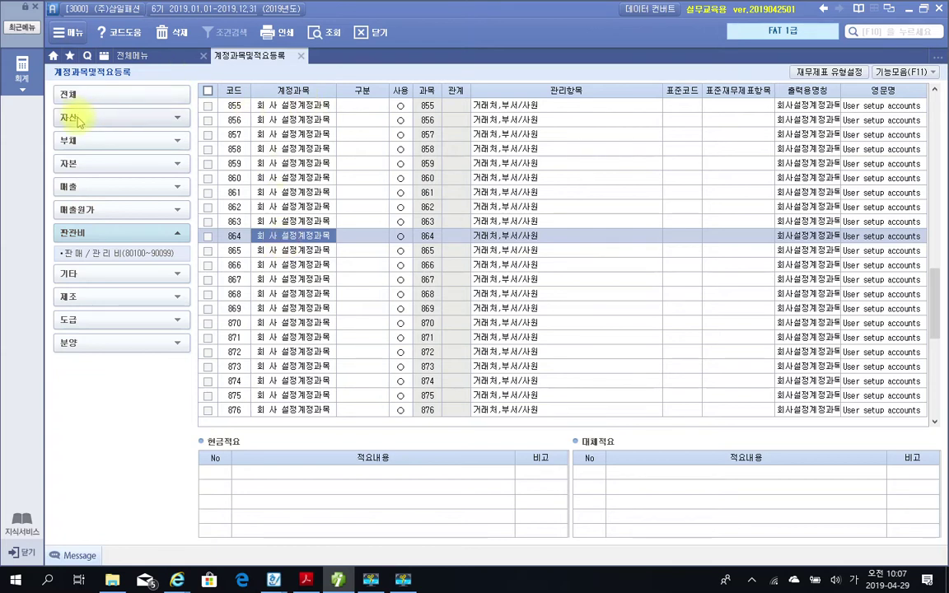
Browse the 유동부채 accounts 251–272, then compare 당좌자산 with 재고자산 accounts 146–167.
{"action": "left_click", "coordinate": [67, 141]}
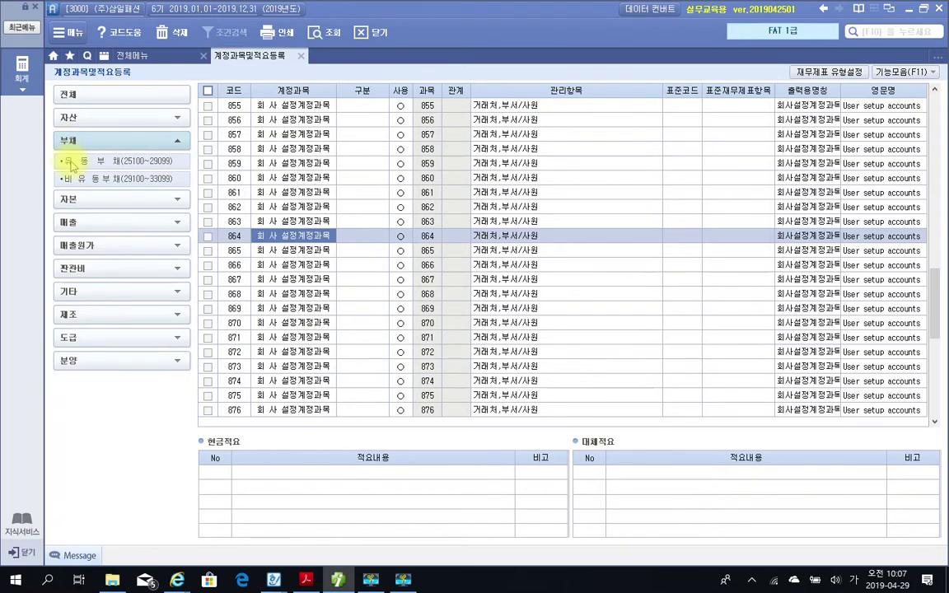
{"action": "left_click", "coordinate": [71, 162]}
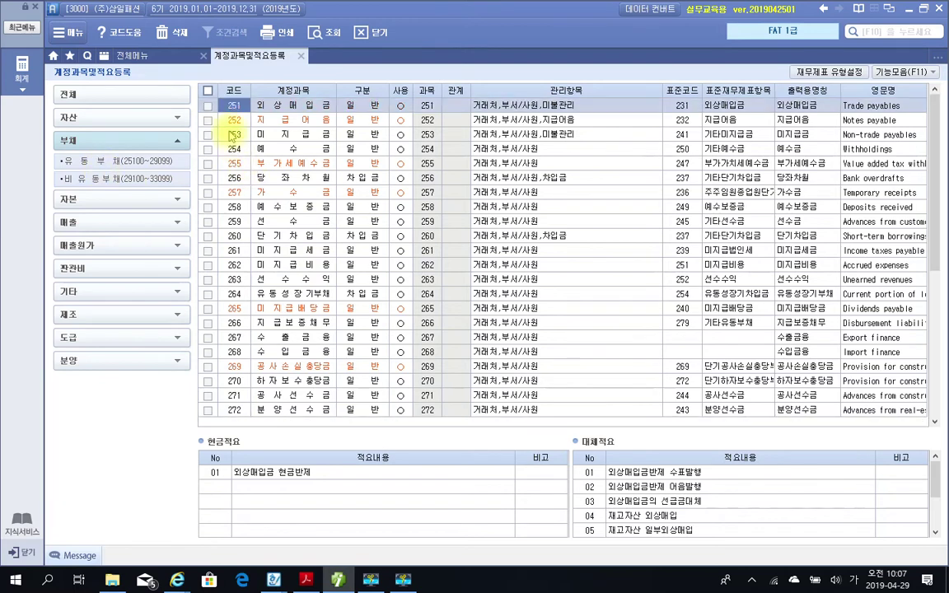
{"action": "left_click", "coordinate": [93, 117]}
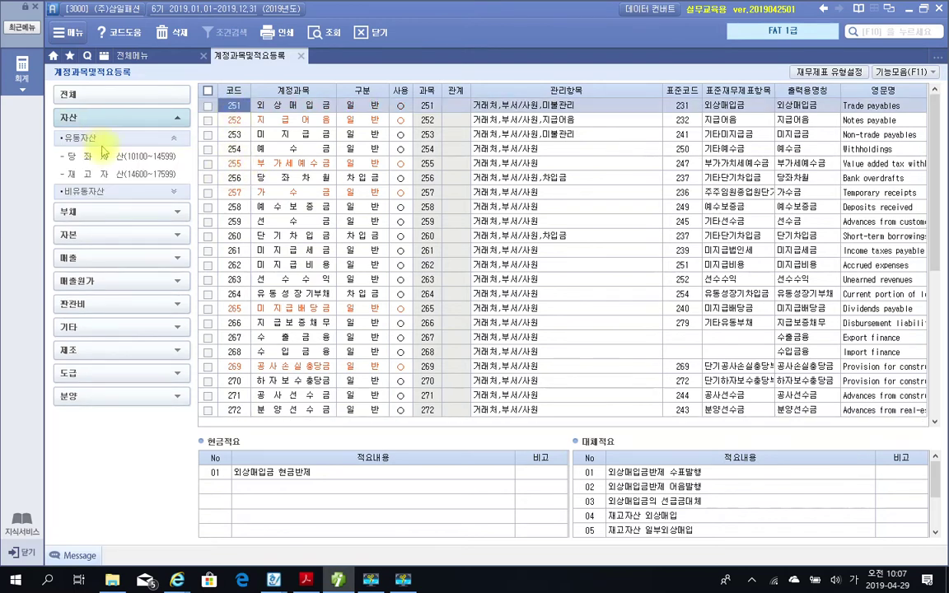
{"action": "left_click", "coordinate": [102, 157]}
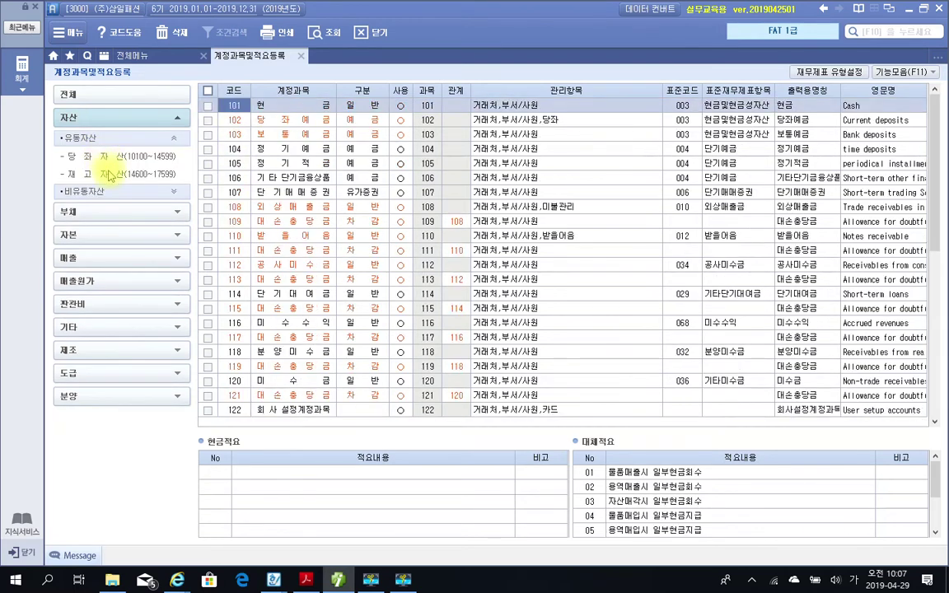
{"action": "left_click", "coordinate": [107, 175]}
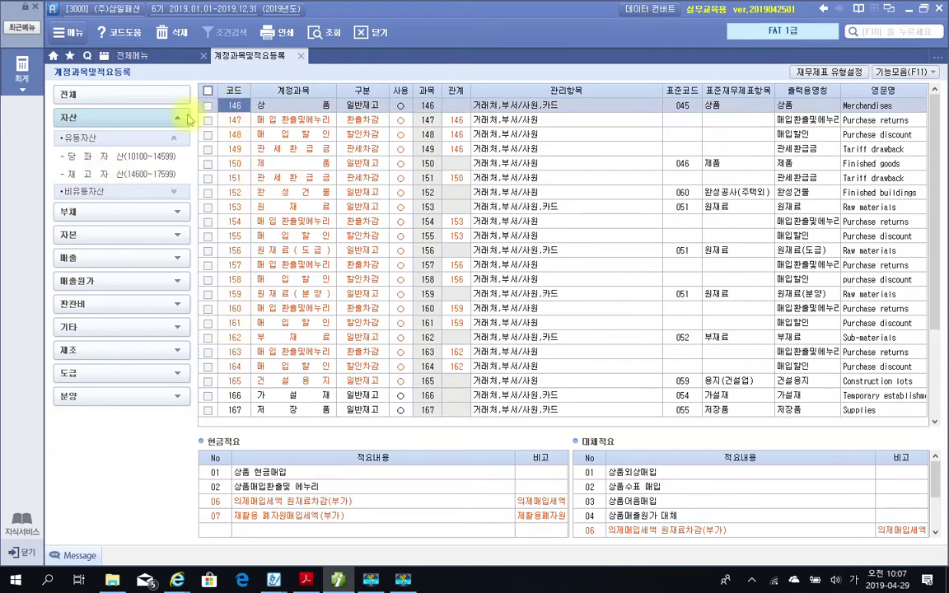
{"action": "left_click", "coordinate": [135, 156]}
{"action": "left_click", "coordinate": [147, 168]}
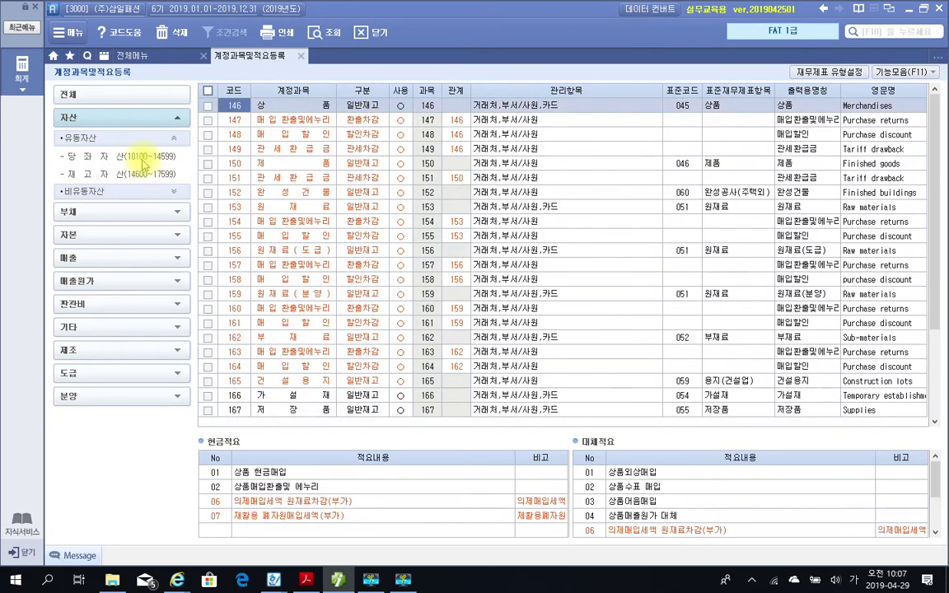
{"action": "left_click", "coordinate": [141, 159]}
{"action": "left_click", "coordinate": [116, 170]}
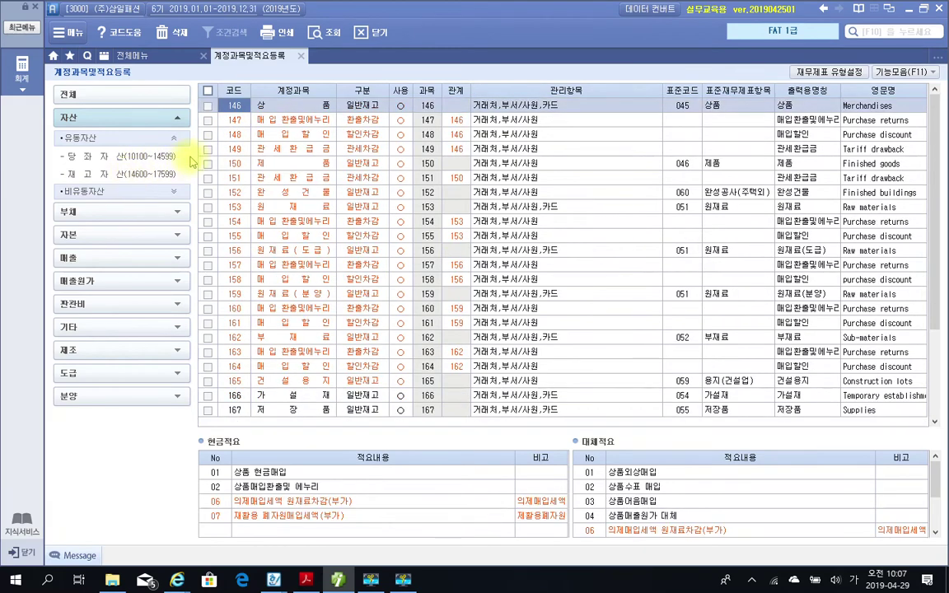
Browse 투자자산 176–197, 유형자산 201–222, 무형자산 231–250 and 기타비유동자산 961–980 accounts.
{"action": "left_click", "coordinate": [146, 189]}
{"action": "left_click", "coordinate": [131, 212]}
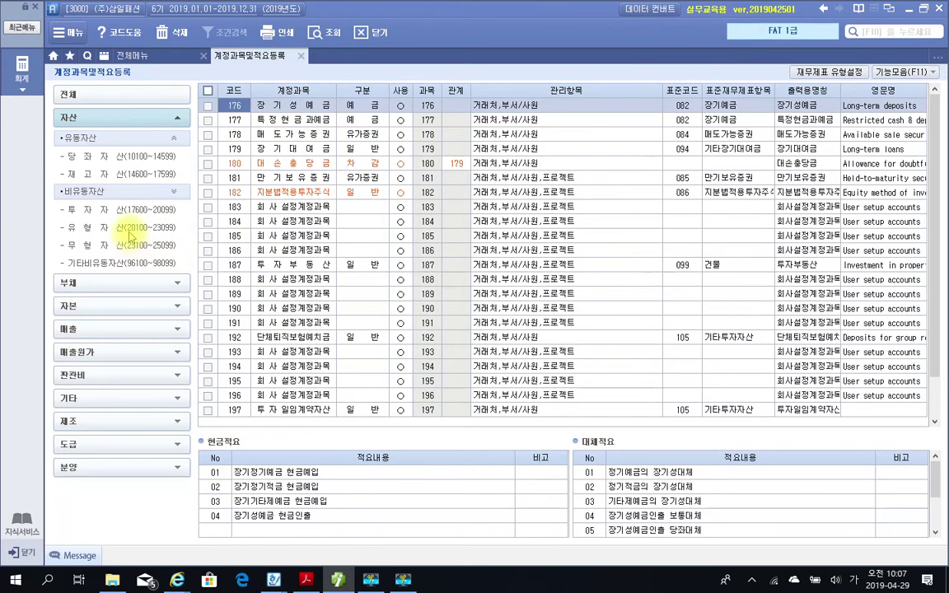
{"action": "left_click", "coordinate": [129, 232]}
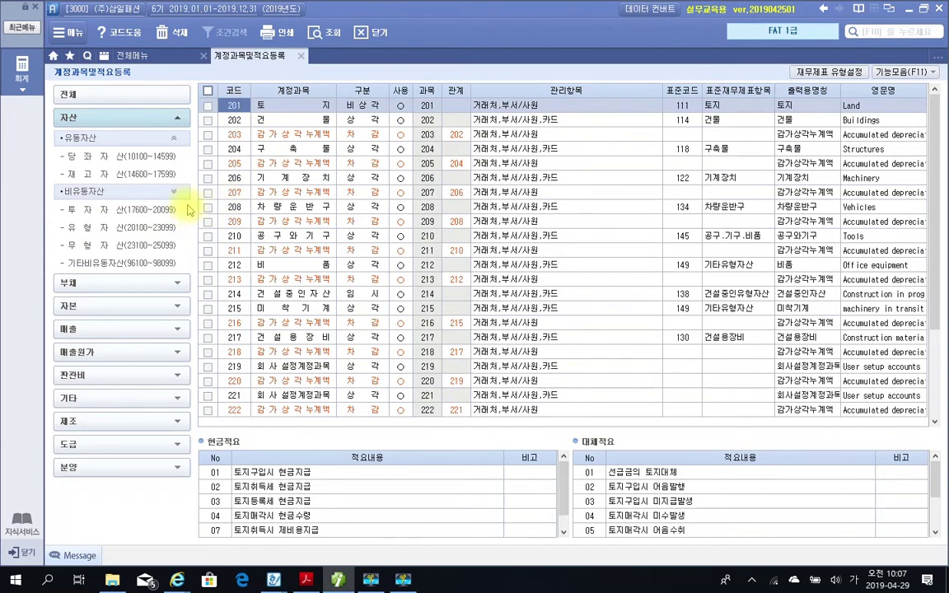
{"action": "left_click", "coordinate": [152, 209]}
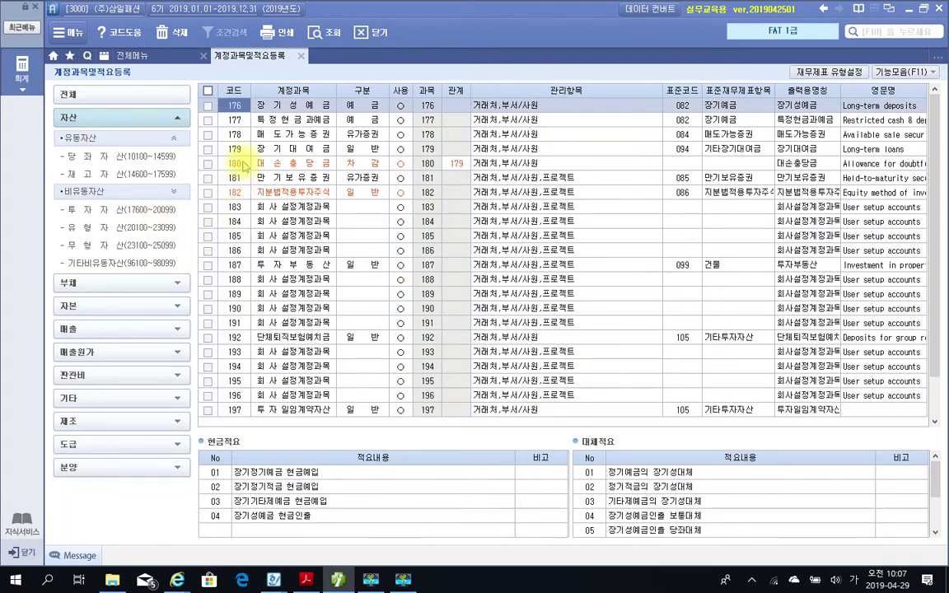
{"action": "left_click", "coordinate": [132, 244]}
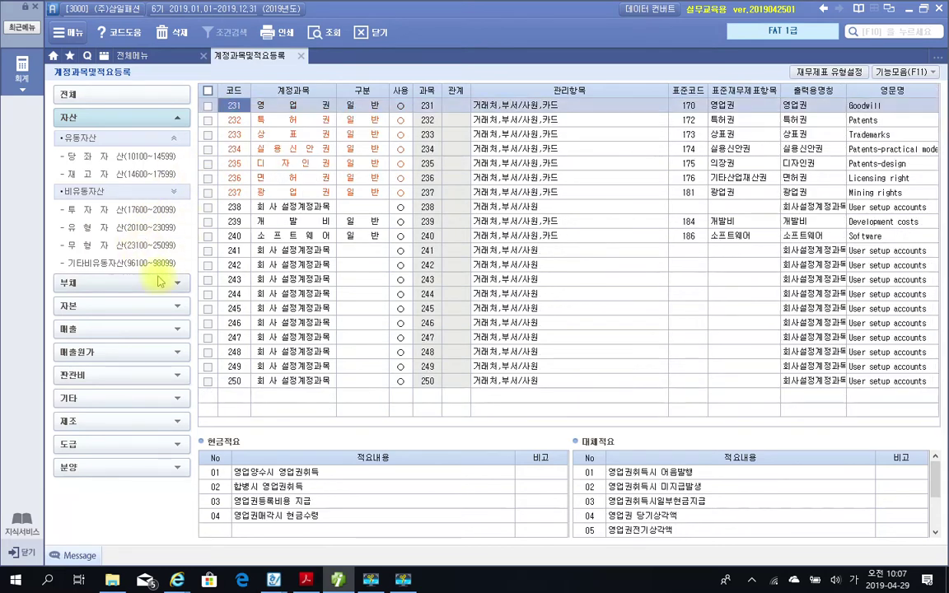
{"action": "left_click", "coordinate": [154, 266]}
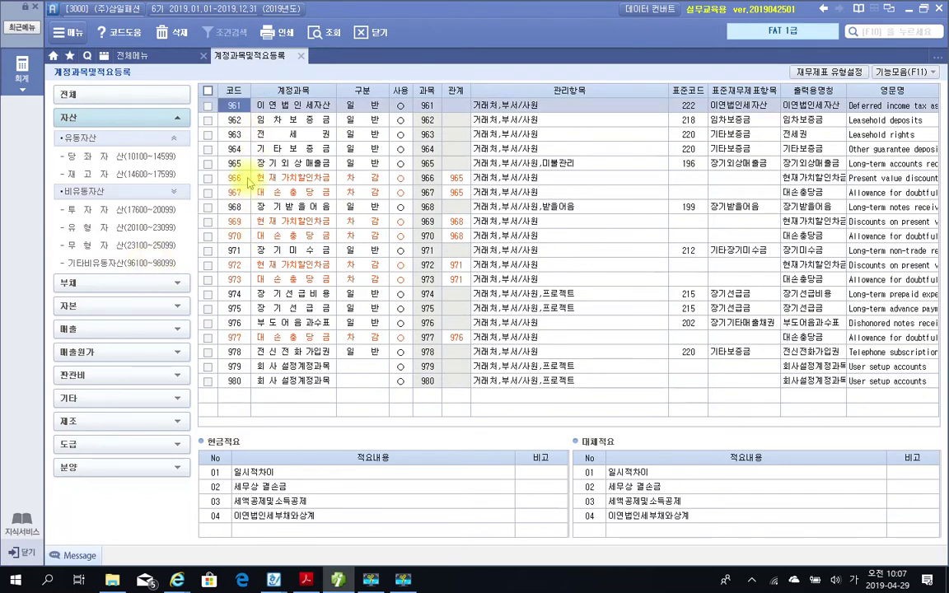
{"action": "left_click", "coordinate": [97, 282]}
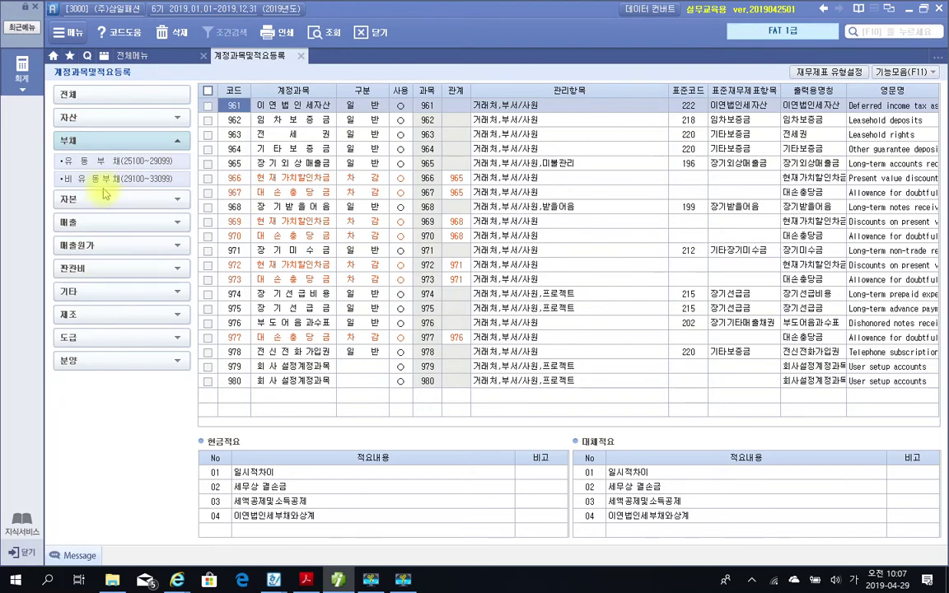
Browse 유동부채 251–272, 비유동부채 291–312 and equity groups 자본금 through 기타포괄손익 981–990.
{"action": "left_click", "coordinate": [100, 161]}
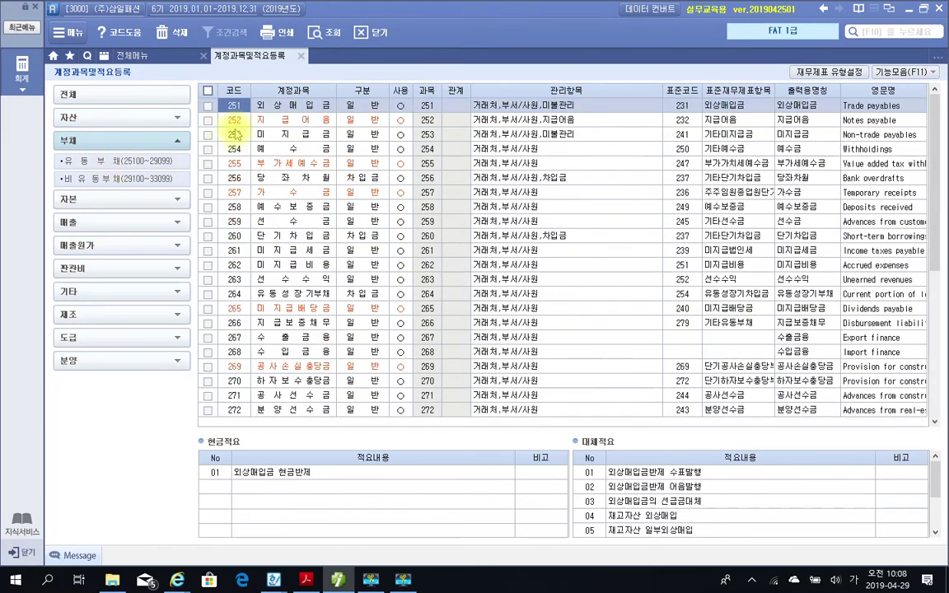
{"action": "left_click", "coordinate": [117, 177]}
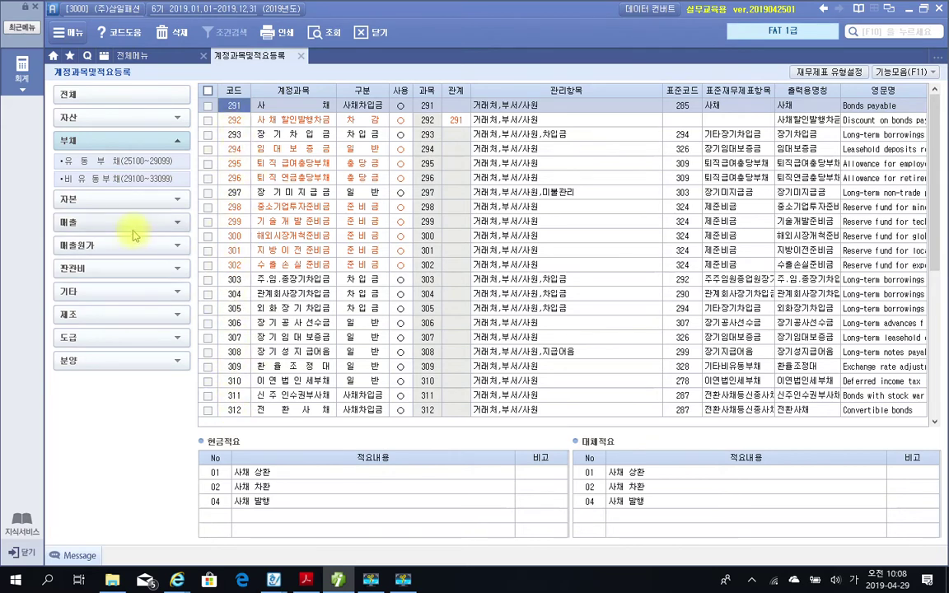
{"action": "left_click", "coordinate": [116, 200]}
{"action": "left_click", "coordinate": [98, 185]}
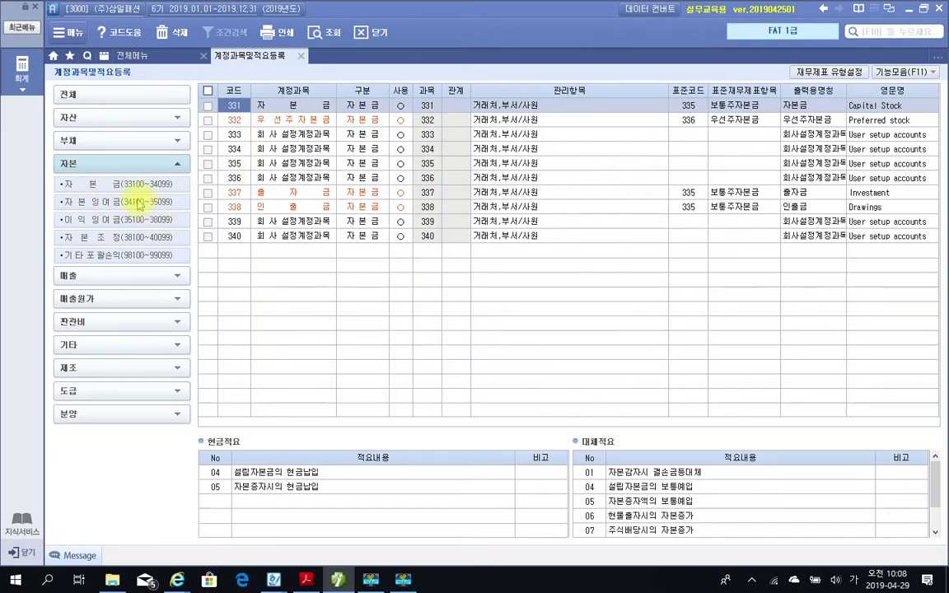
{"action": "left_click", "coordinate": [129, 204]}
{"action": "left_click", "coordinate": [125, 219]}
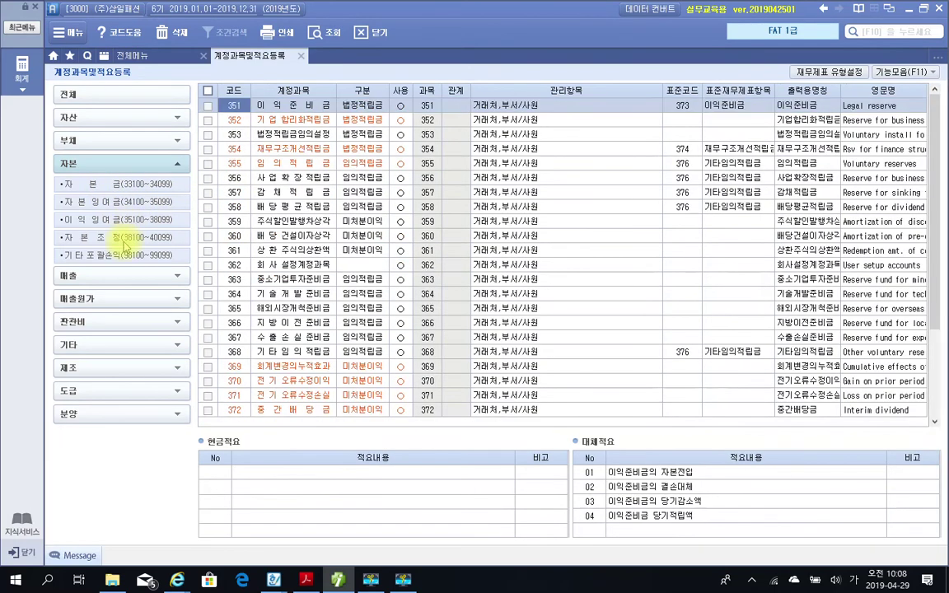
{"action": "left_click", "coordinate": [122, 239]}
{"action": "left_click", "coordinate": [115, 256]}
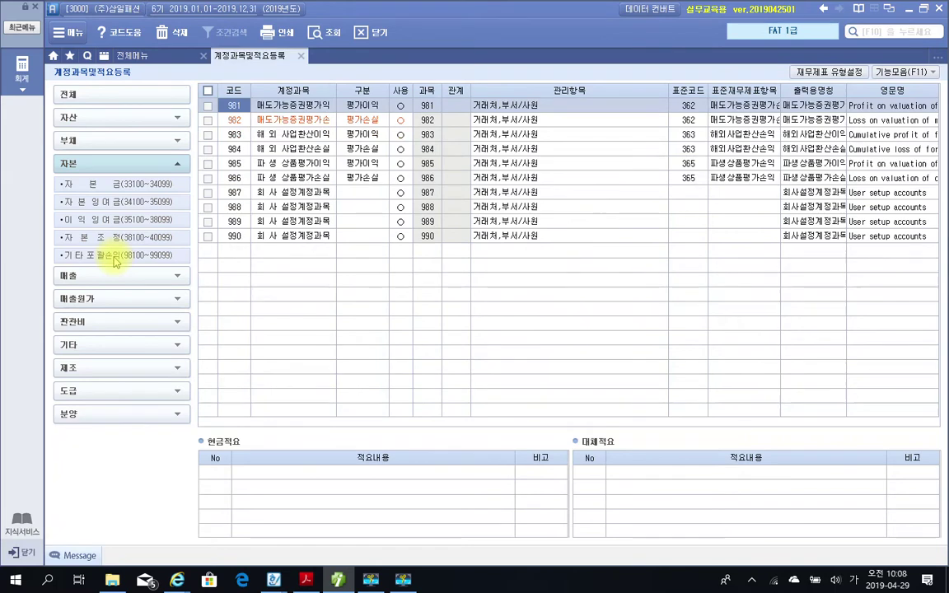
{"action": "left_click", "coordinate": [118, 240]}
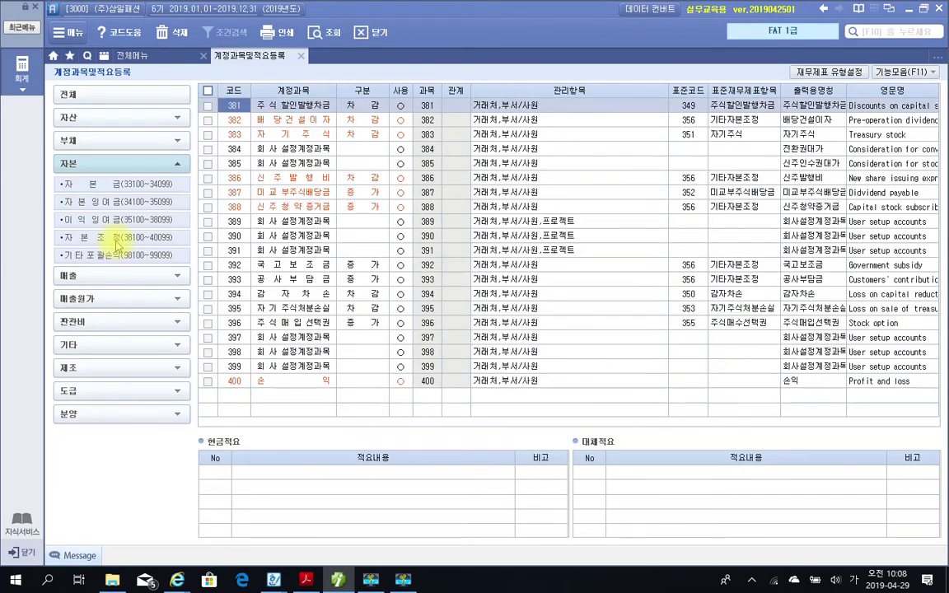
{"action": "left_click", "coordinate": [111, 258]}
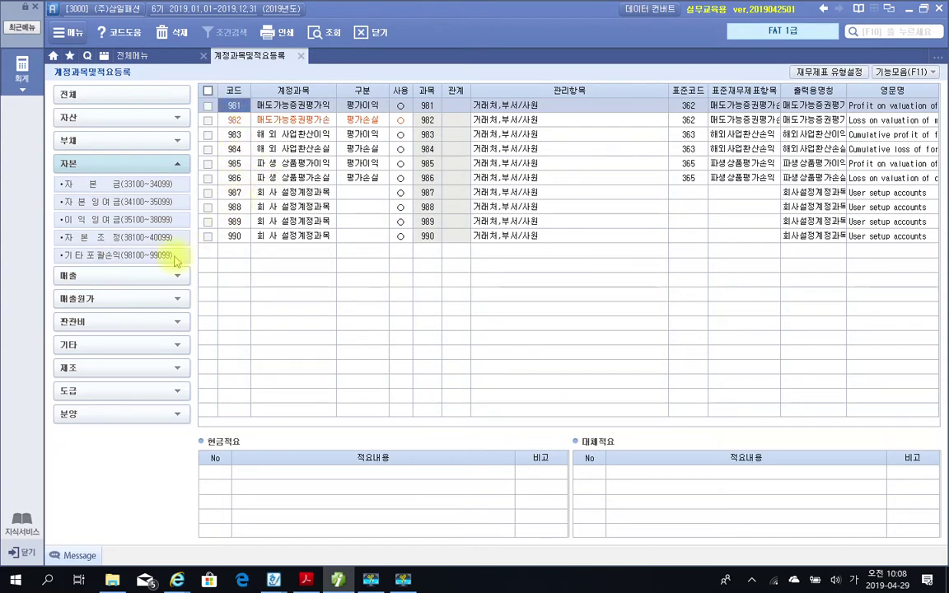
Browse the 매출 401–420, 매출원가 451–470 and 판관비 801–822 accounts.
{"action": "left_click", "coordinate": [102, 275]}
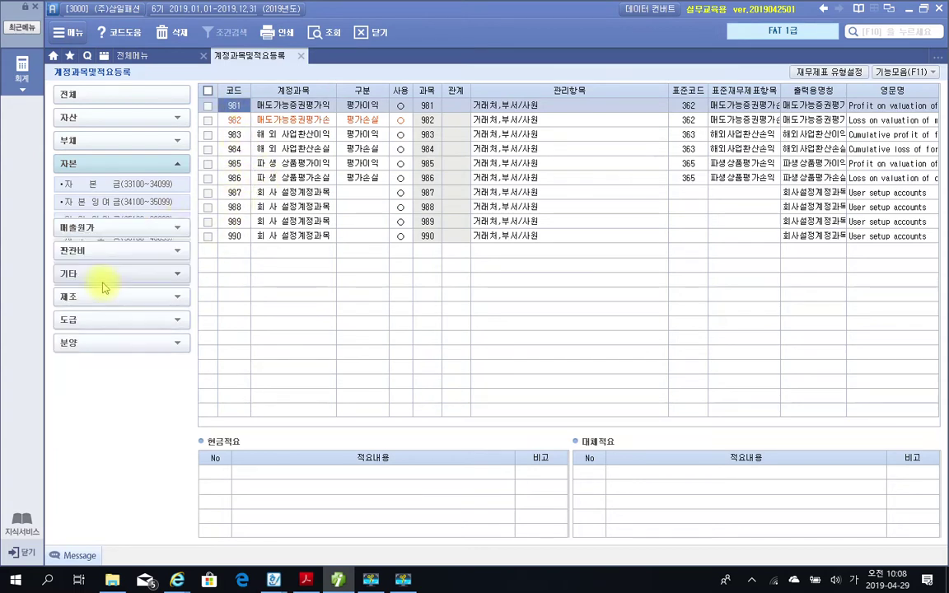
{"action": "left_click", "coordinate": [85, 227]}
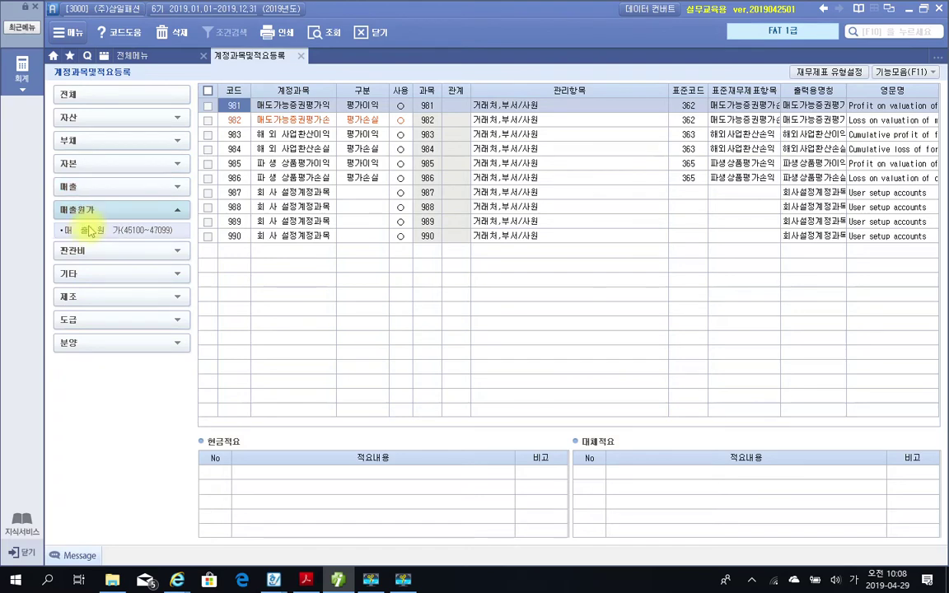
{"action": "left_click", "coordinate": [89, 230]}
{"action": "left_click", "coordinate": [93, 187]}
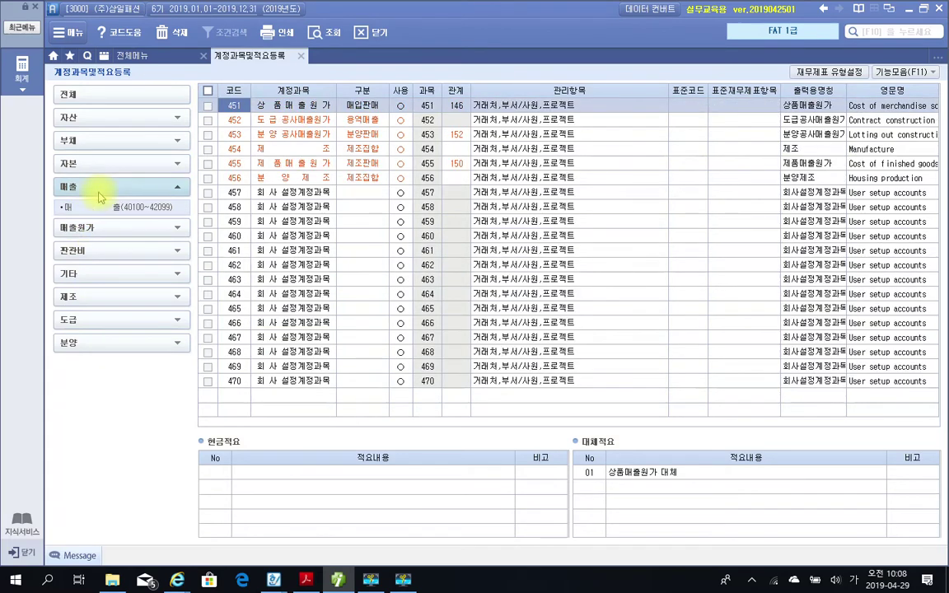
{"action": "left_click", "coordinate": [92, 207]}
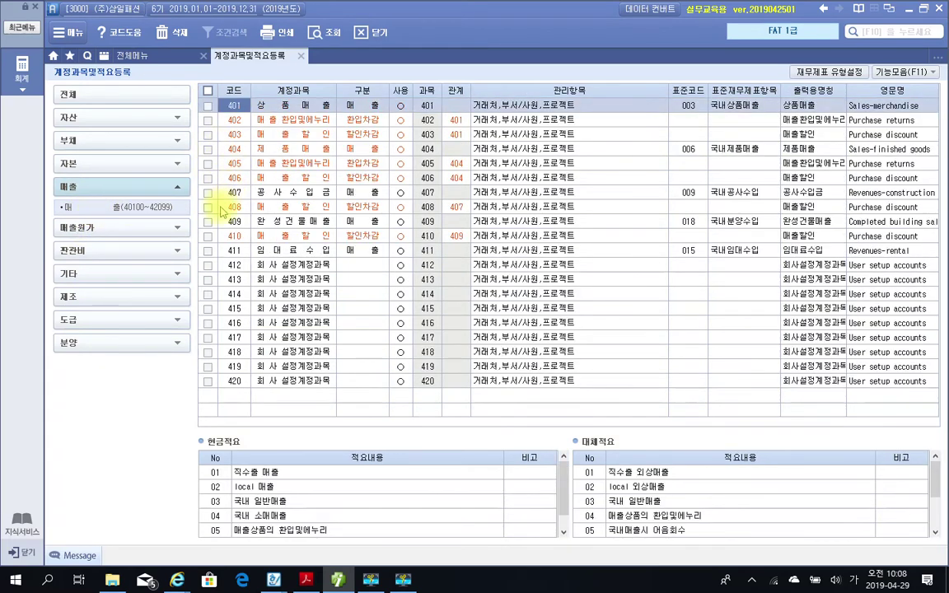
{"action": "left_click", "coordinate": [126, 224]}
{"action": "left_click", "coordinate": [134, 233]}
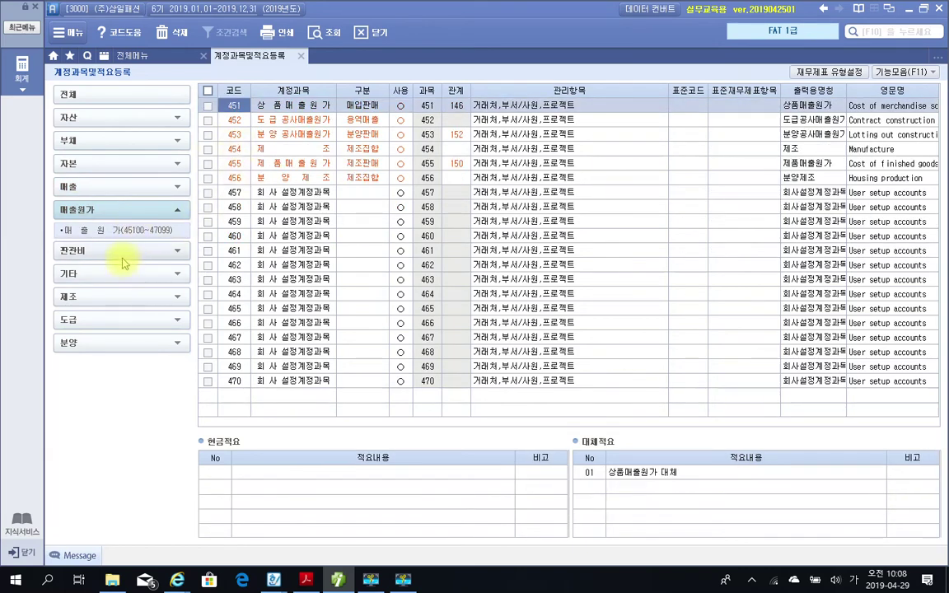
{"action": "left_click", "coordinate": [119, 251]}
{"action": "left_click", "coordinate": [121, 255]}
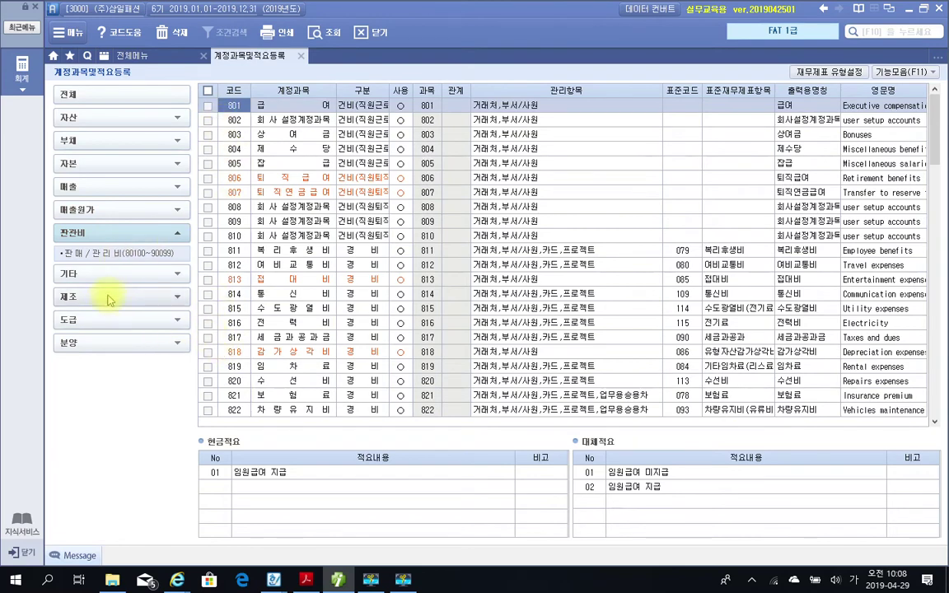
Browse 영업외수익 901–922, 영업외비용 931–952, 중단사업손익 991–997 and 제조원가 501–522 accounts.
{"action": "left_click", "coordinate": [100, 273]}
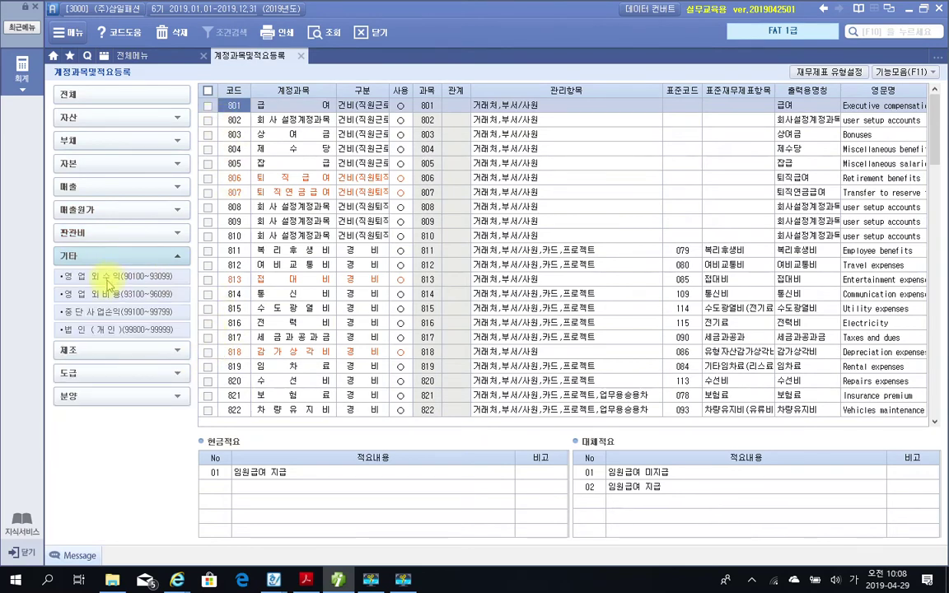
{"action": "left_click", "coordinate": [106, 278]}
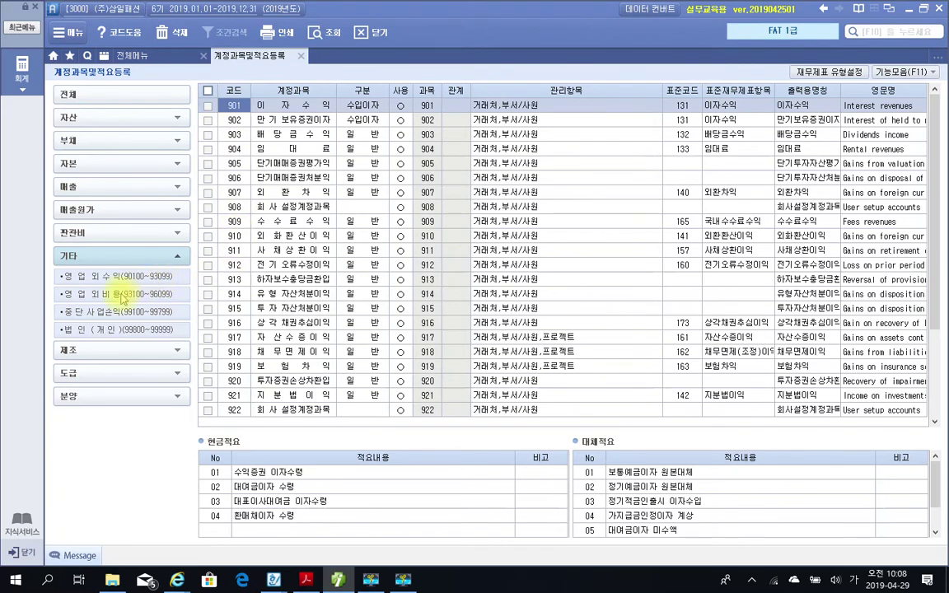
{"action": "left_click", "coordinate": [121, 295]}
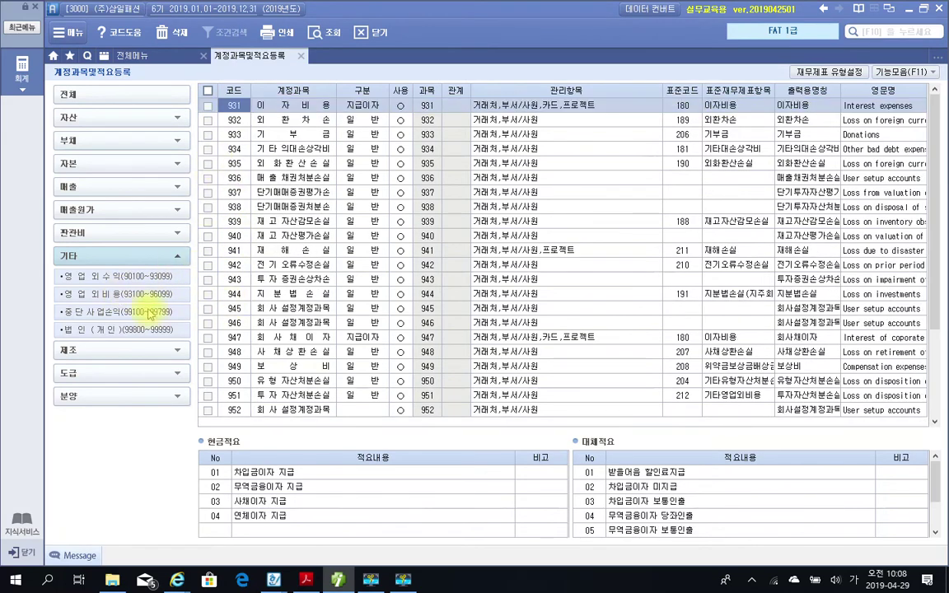
{"action": "left_click", "coordinate": [122, 312]}
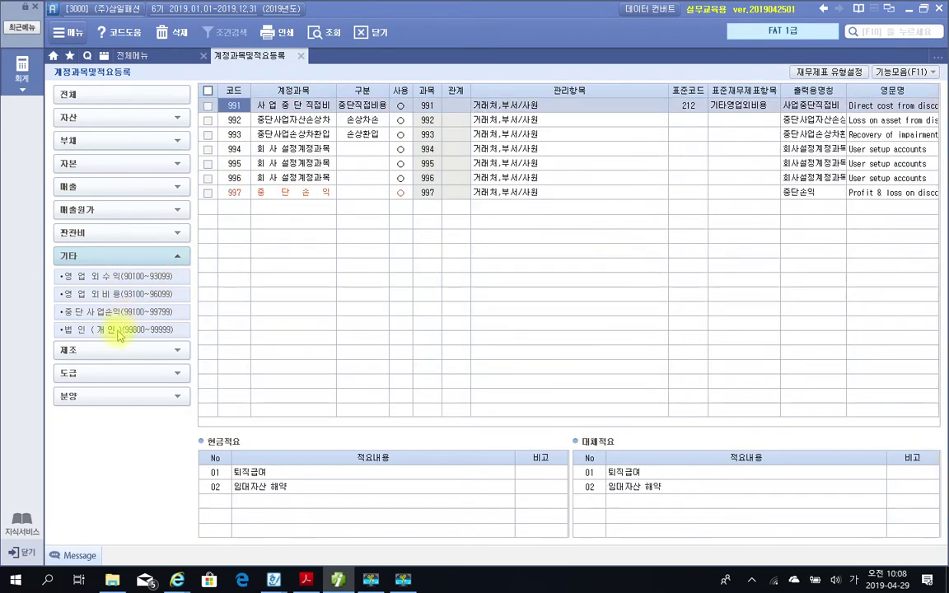
{"action": "left_click", "coordinate": [119, 356]}
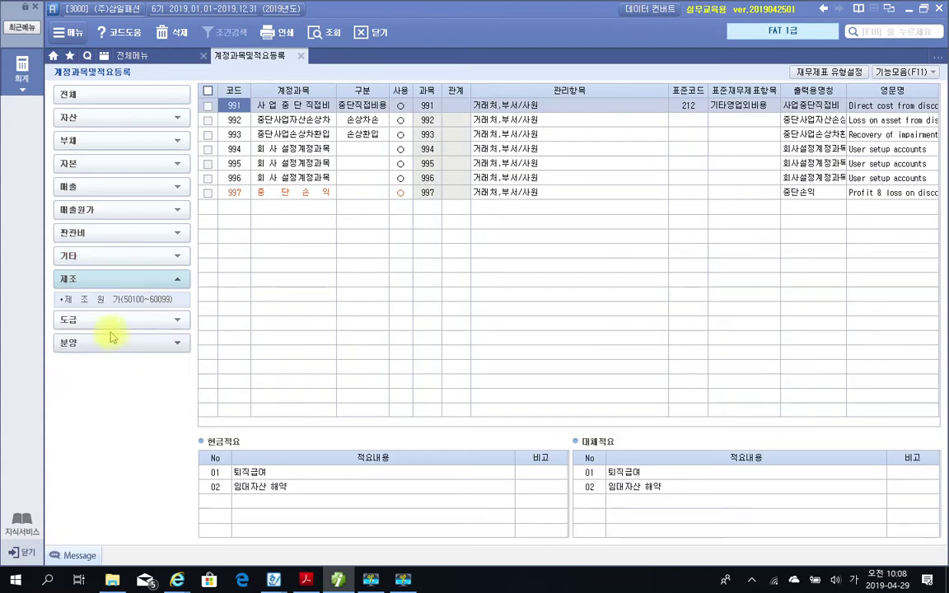
{"action": "left_click", "coordinate": [103, 299]}
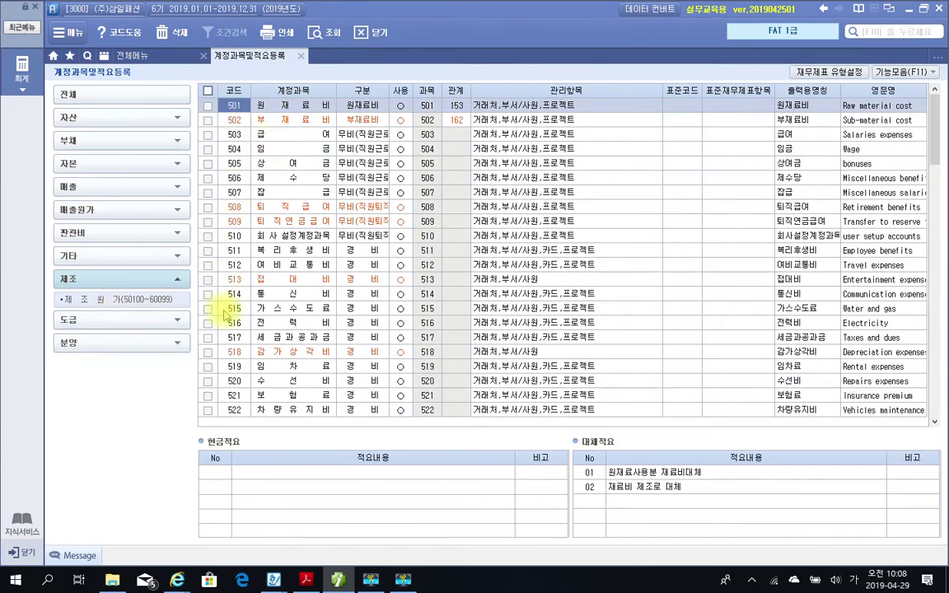
Browse the 도급원가 601–622 and 분양원가 701–722 accounts, then close 계정과목및적요등록.
{"action": "left_click", "coordinate": [124, 324]}
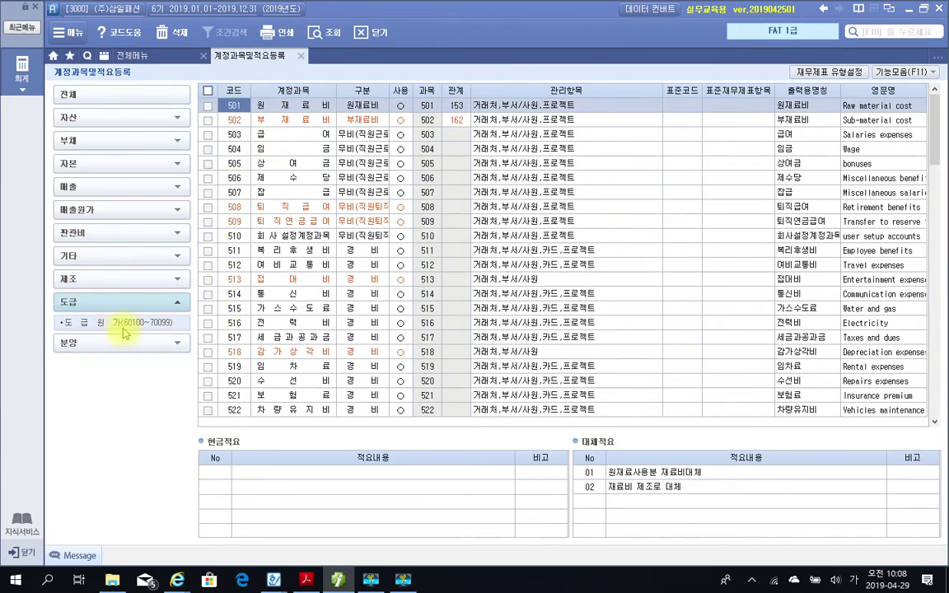
{"action": "left_click", "coordinate": [124, 325]}
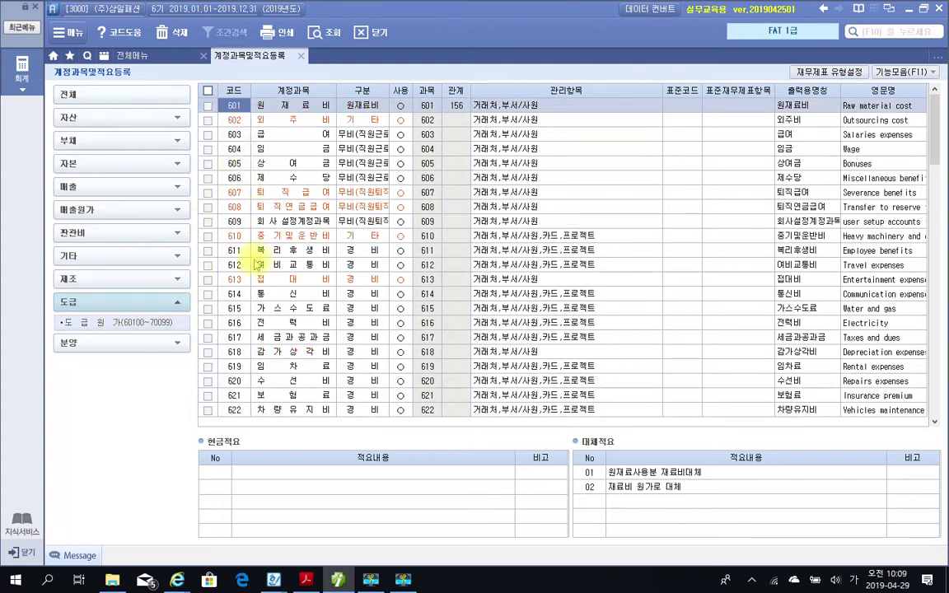
{"action": "left_click", "coordinate": [149, 346]}
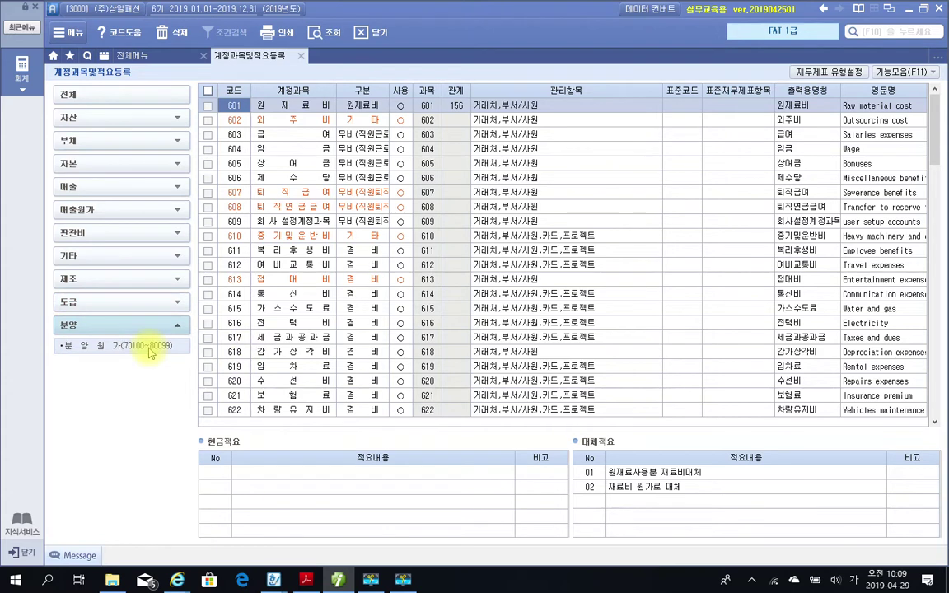
{"action": "left_click", "coordinate": [148, 348]}
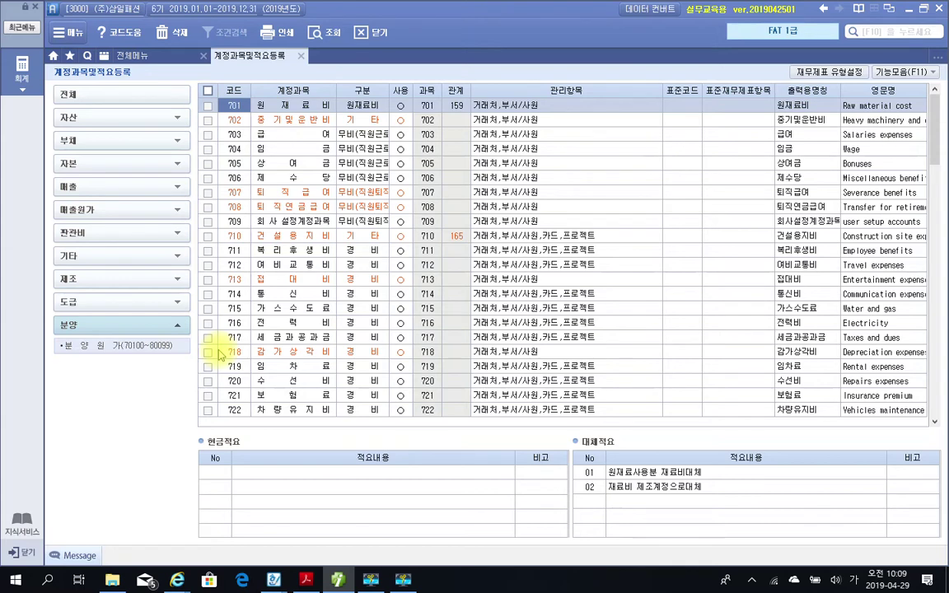
{"action": "left_click", "coordinate": [165, 345]}
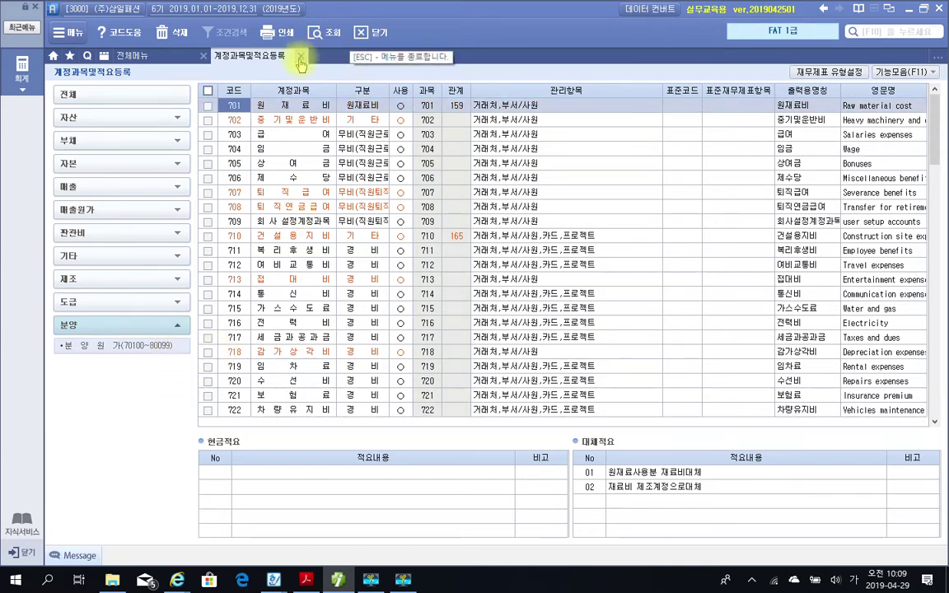
{"action": "left_click", "coordinate": [301, 55]}
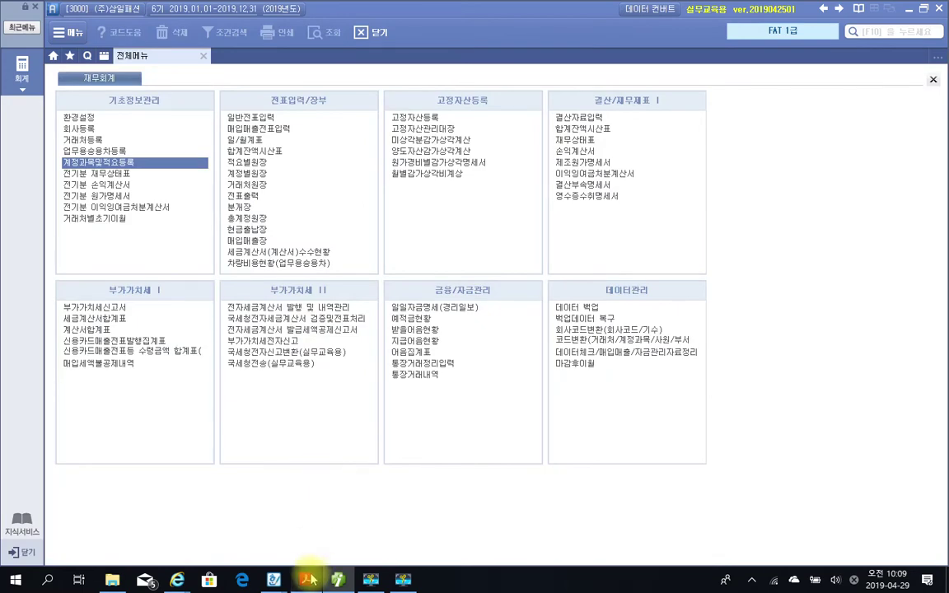
Switch to the textbook PDF and scroll to page 21's 수행 tip.
{"action": "left_click", "coordinate": [305, 579]}
{"action": "scroll", "coordinate": [368, 441], "scroll_direction": "down", "scroll_amount": 4}
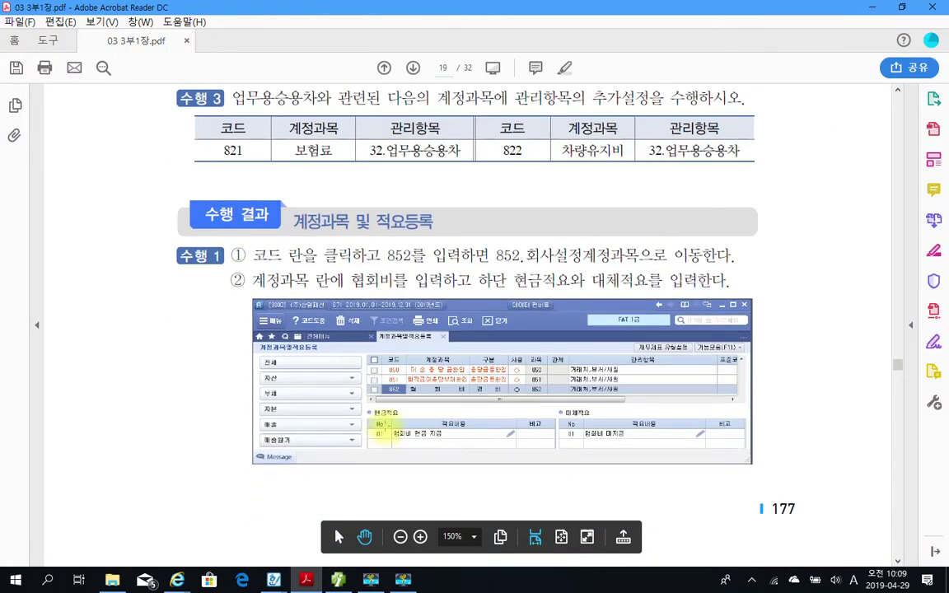
{"action": "scroll", "coordinate": [449, 419], "scroll_direction": "down", "scroll_amount": 4}
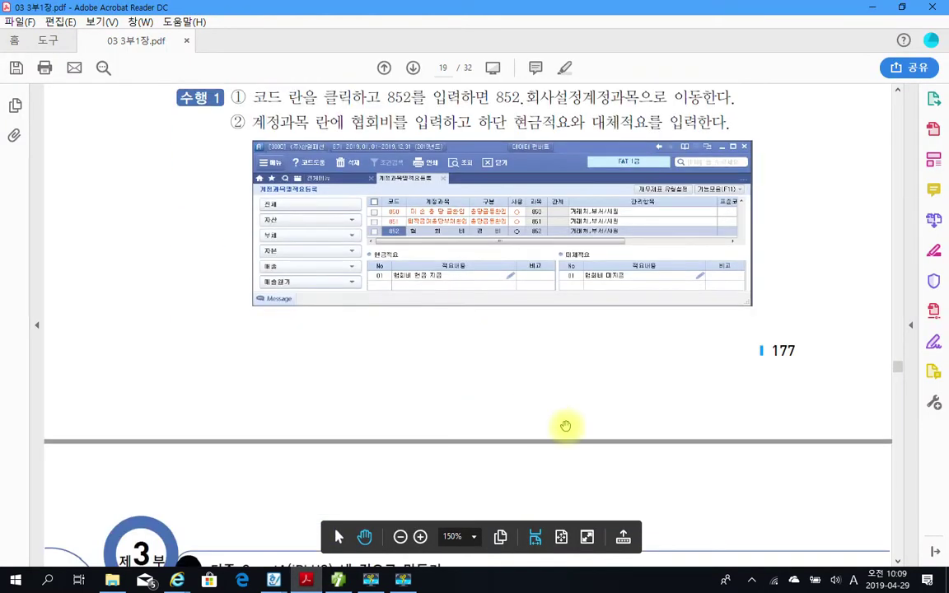
{"action": "scroll", "coordinate": [417, 538], "scroll_direction": "down", "scroll_amount": 9}
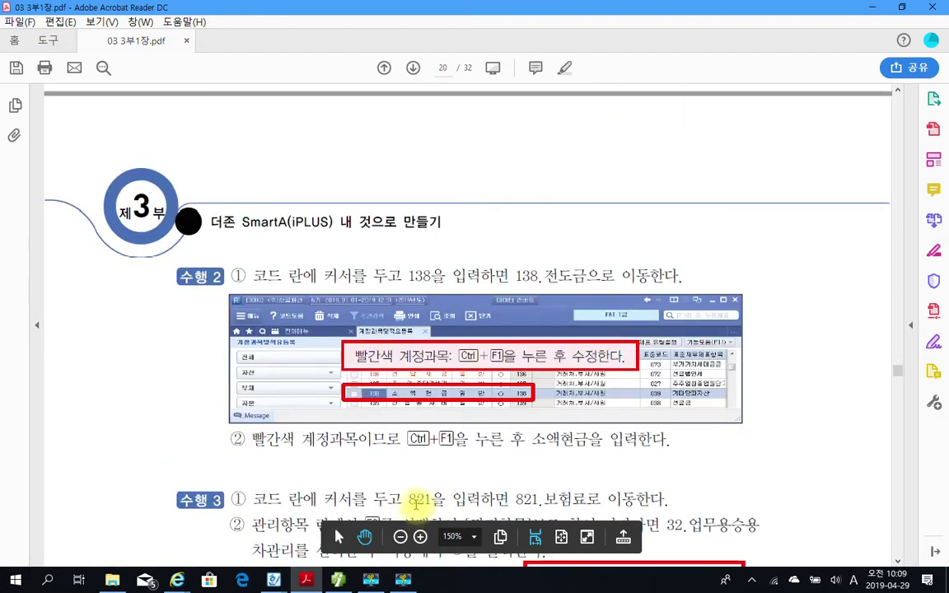
{"action": "scroll", "coordinate": [417, 504], "scroll_direction": "down", "scroll_amount": 8}
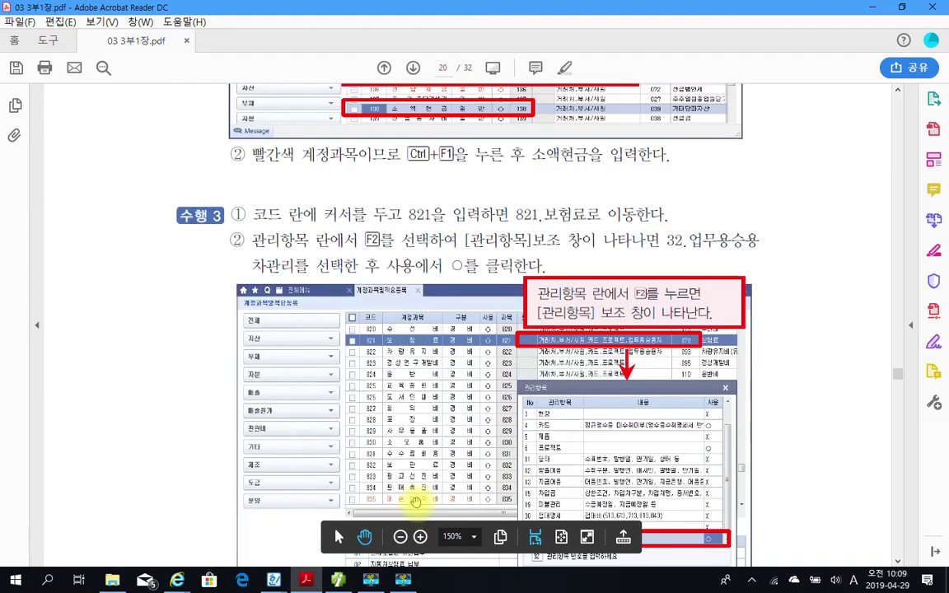
{"action": "scroll", "coordinate": [416, 502], "scroll_direction": "down", "scroll_amount": 15}
{"action": "scroll", "coordinate": [415, 502], "scroll_direction": "down", "scroll_amount": 17}
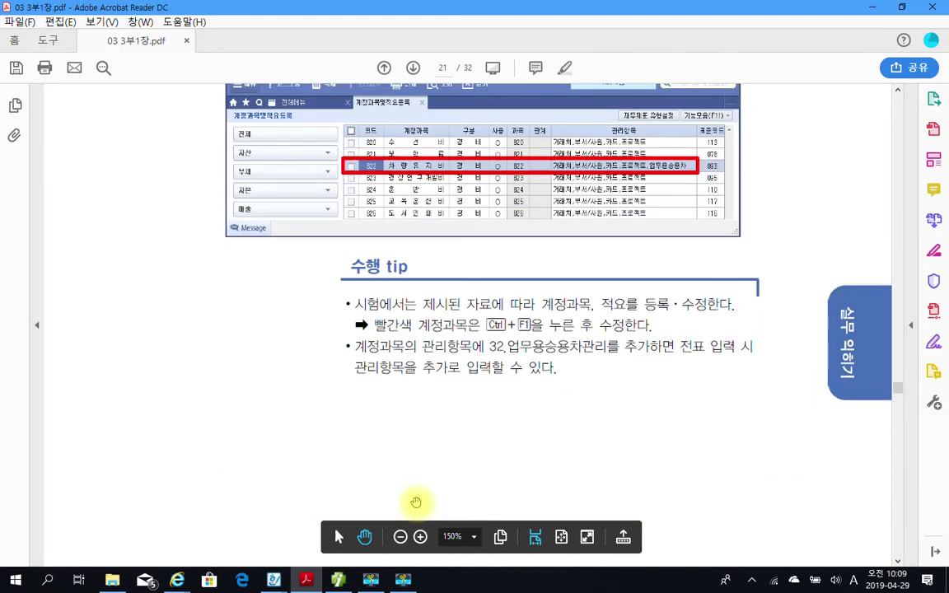
{"action": "scroll", "coordinate": [416, 502], "scroll_direction": "down", "scroll_amount": 10}
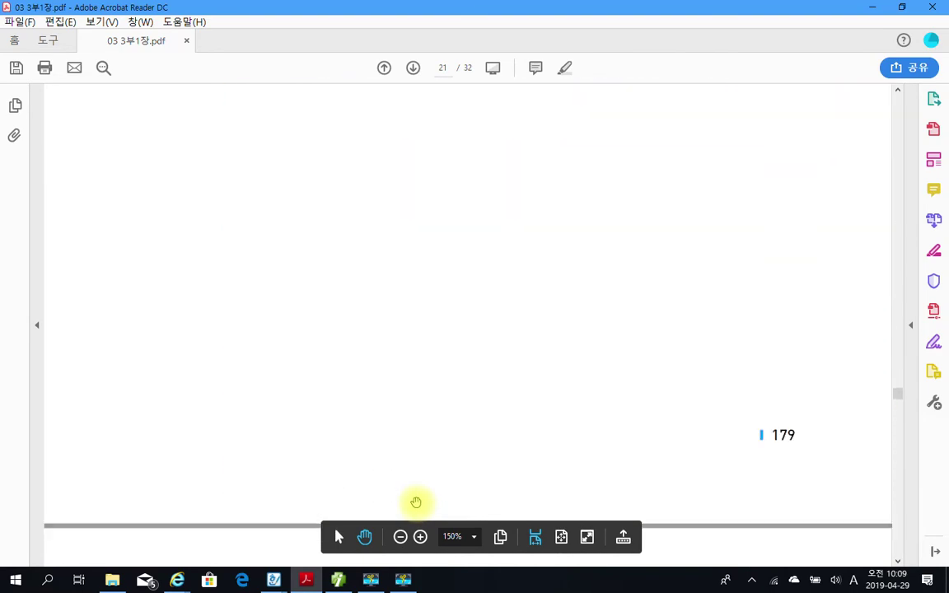
{"action": "scroll", "coordinate": [416, 503], "scroll_direction": "up", "scroll_amount": 15}
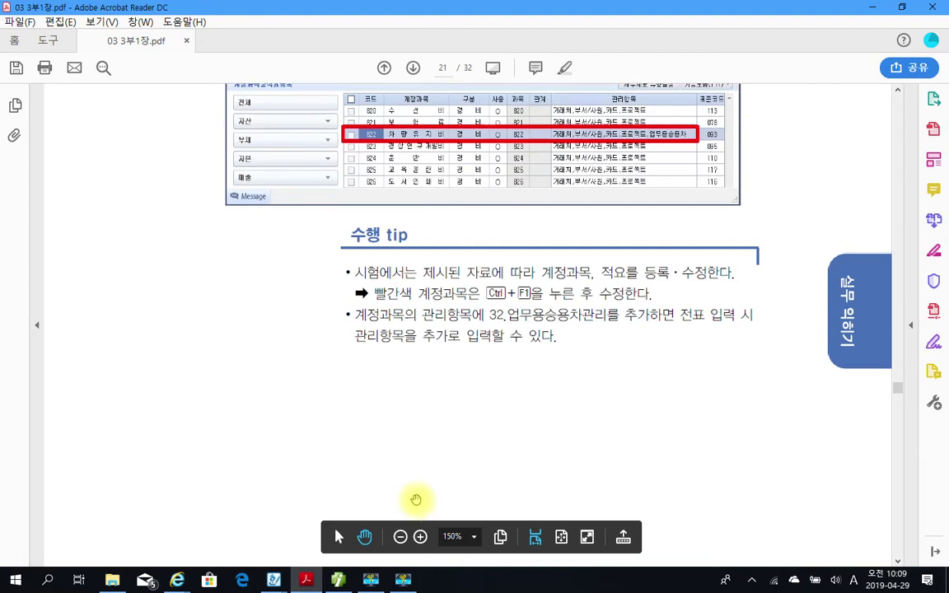
Frame the 수행 tip in a red rectangle and underline its key words.
{"action": "mouse_move", "coordinate": [290, 214]}
{"action": "left_mouse_down"}
{"action": "mouse_move", "coordinate": [840, 349]}
{"action": "mouse_move", "coordinate": [834, 359]}
{"action": "left_mouse_up"}
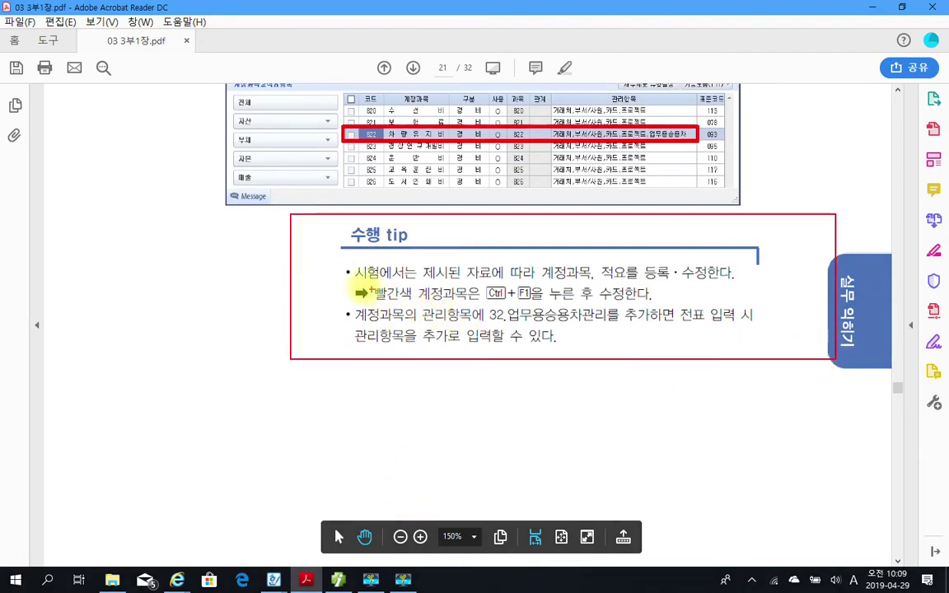
{"action": "mouse_move", "coordinate": [360, 281]}
{"action": "left_mouse_down"}
{"action": "mouse_move", "coordinate": [416, 281]}
{"action": "mouse_move", "coordinate": [412, 302]}
{"action": "left_mouse_up"}
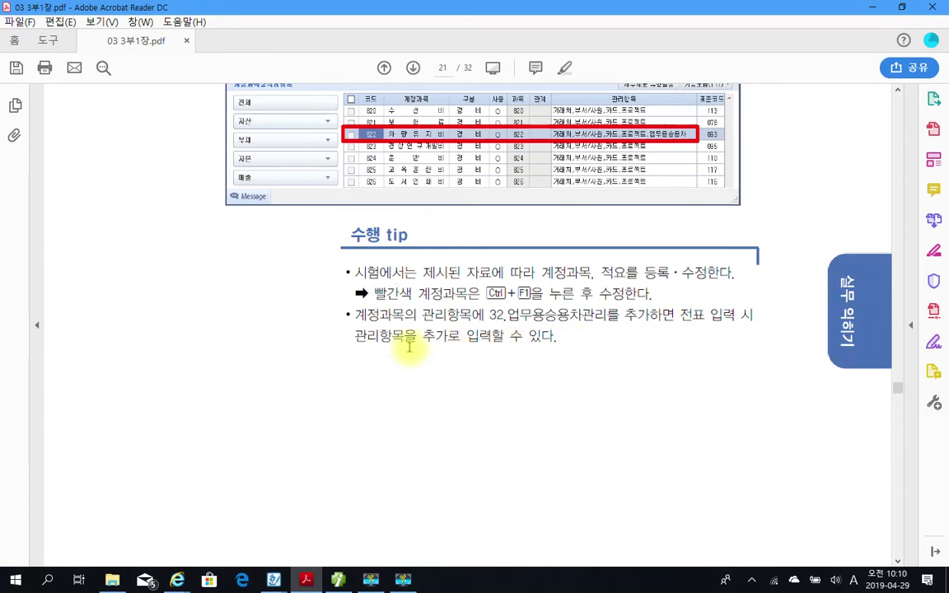
{"action": "scroll", "coordinate": [441, 354], "scroll_direction": "down", "scroll_amount": 3}
Scroll to page 22's 전기이월작업 section and box its first paragraph in red.
{"action": "scroll", "coordinate": [440, 353], "scroll_direction": "down", "scroll_amount": 10}
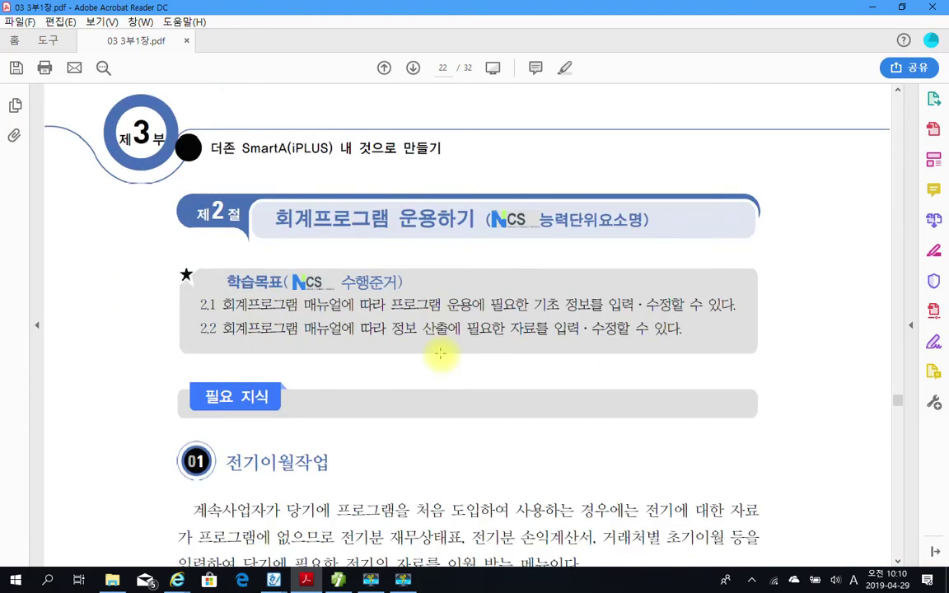
{"action": "scroll", "coordinate": [440, 353], "scroll_direction": "down", "scroll_amount": 3}
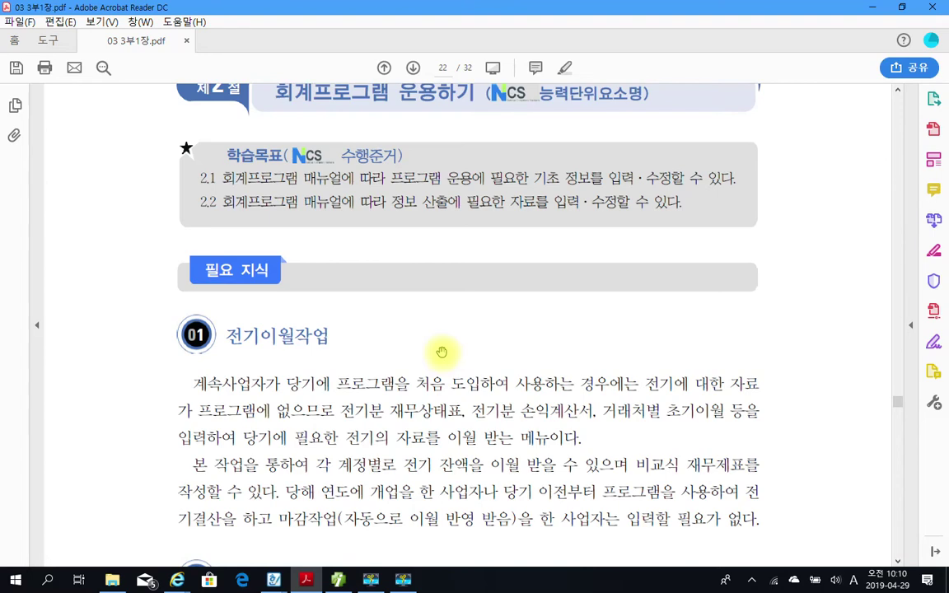
{"action": "scroll", "coordinate": [441, 352], "scroll_direction": "up", "scroll_amount": 2}
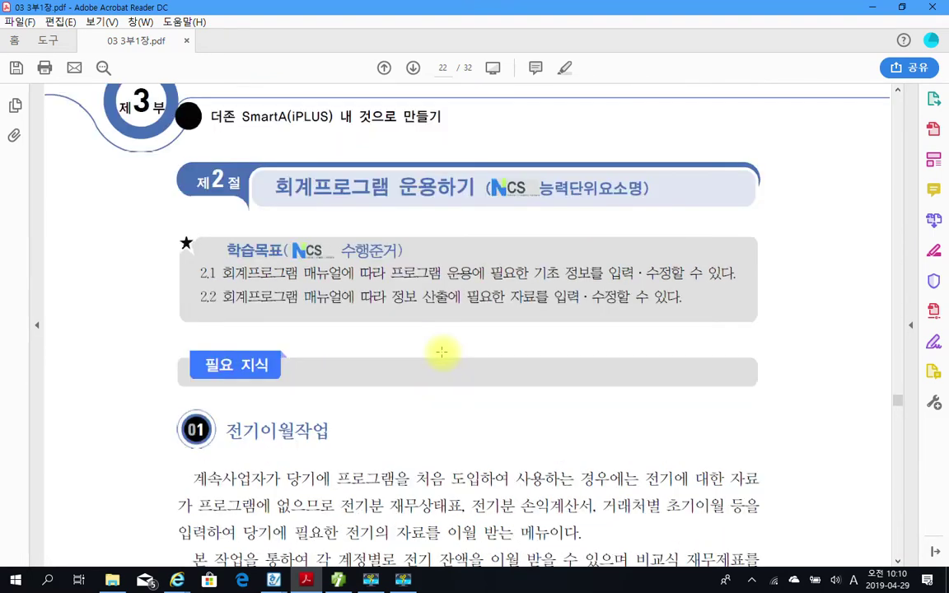
{"action": "scroll", "coordinate": [442, 352], "scroll_direction": "down", "scroll_amount": 6}
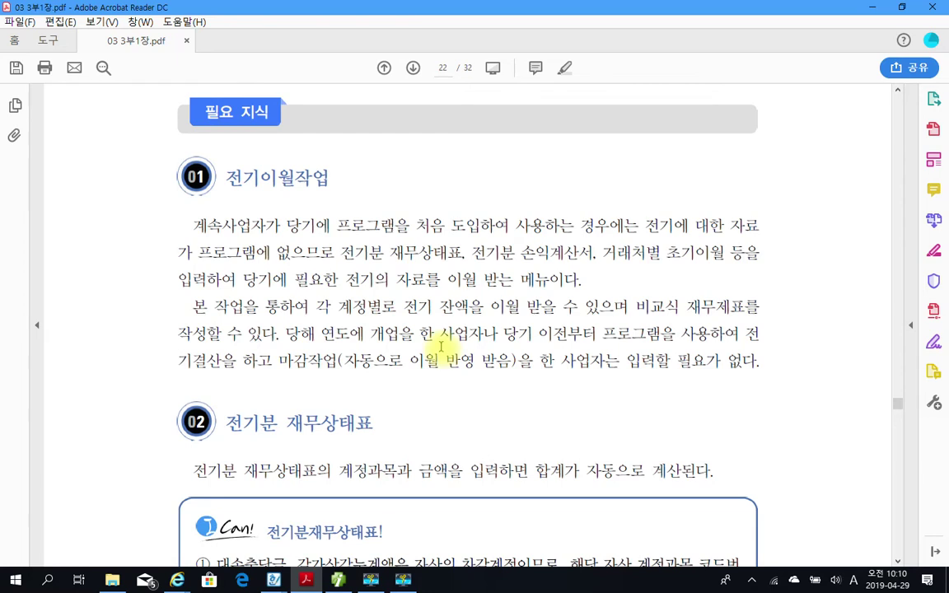
{"action": "scroll", "coordinate": [441, 346], "scroll_direction": "down", "scroll_amount": 1}
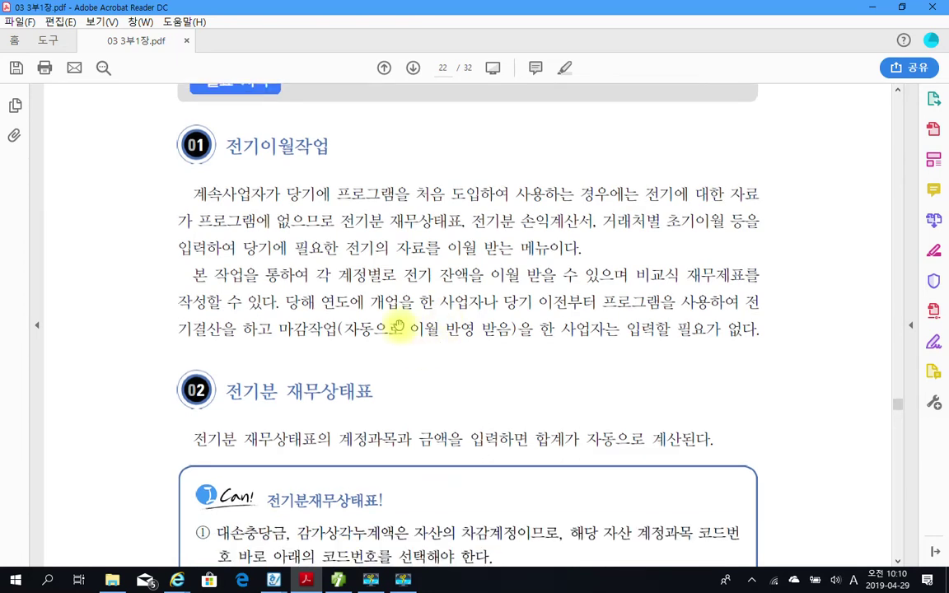
{"action": "mouse_move", "coordinate": [117, 164]}
{"action": "left_mouse_down"}
{"action": "mouse_move", "coordinate": [123, 176]}
{"action": "mouse_move", "coordinate": [677, 353]}
{"action": "mouse_move", "coordinate": [808, 369]}
{"action": "left_mouse_up"}
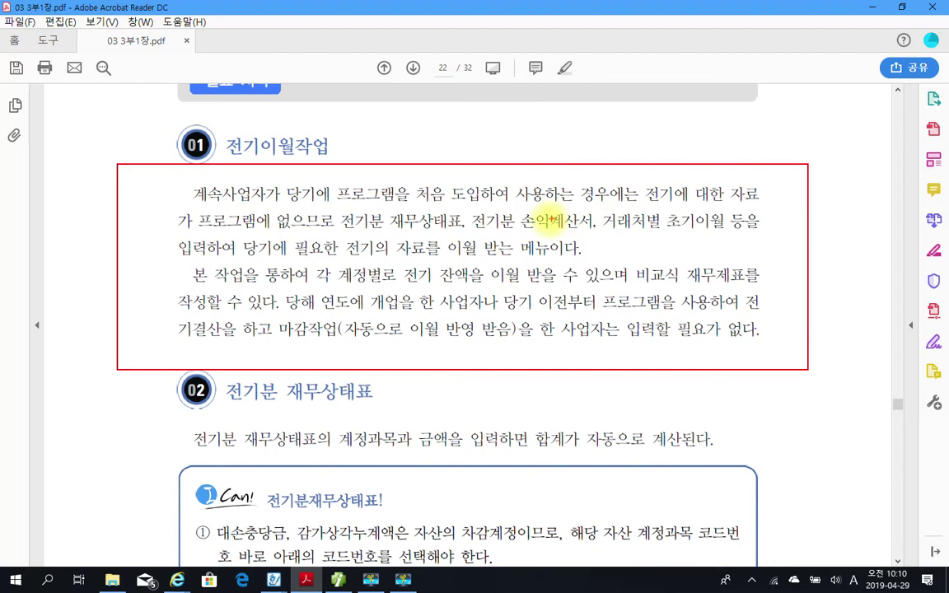
Underline 전기분 재무상태표 and other key phrases, circle 당기 with a check mark.
{"action": "left_click_drag", "start_coordinate": [337, 234], "coordinate": [721, 236]}
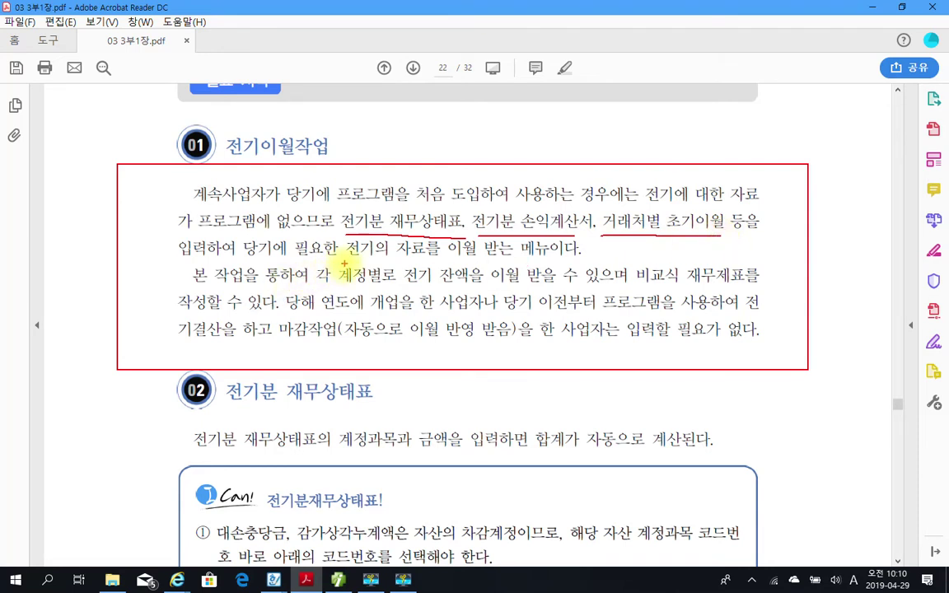
{"action": "left_click_drag", "start_coordinate": [345, 258], "coordinate": [579, 257]}
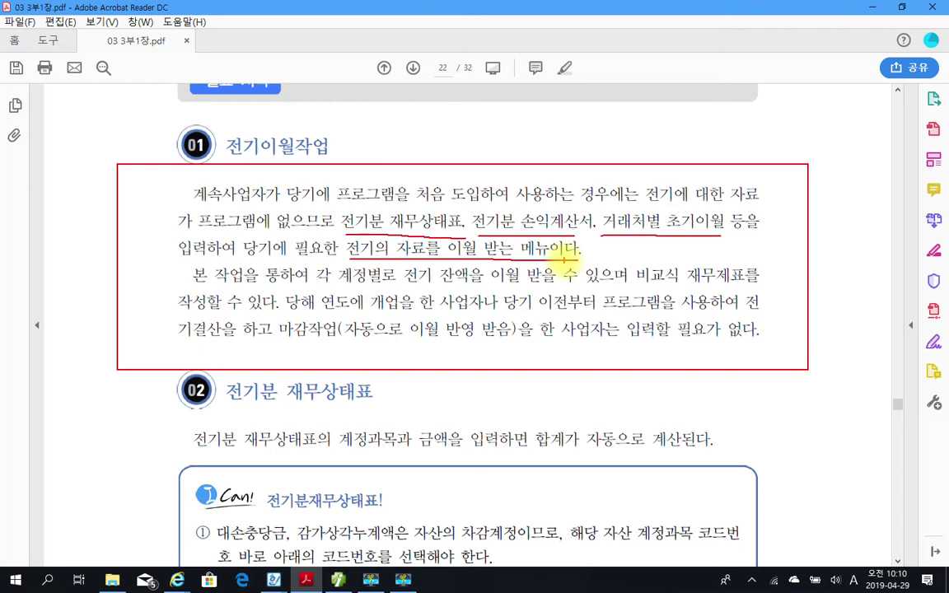
{"action": "mouse_move", "coordinate": [334, 169]}
{"action": "left_mouse_down"}
{"action": "mouse_move", "coordinate": [461, 200]}
{"action": "mouse_move", "coordinate": [502, 159]}
{"action": "mouse_move", "coordinate": [334, 170]}
{"action": "left_mouse_up"}
{"action": "mouse_move", "coordinate": [315, 213]}
{"action": "left_mouse_down"}
{"action": "mouse_move", "coordinate": [314, 183]}
{"action": "mouse_move", "coordinate": [318, 201]}
{"action": "left_mouse_up"}
{"action": "mouse_move", "coordinate": [415, 143]}
{"action": "left_mouse_down"}
{"action": "mouse_move", "coordinate": [417, 160]}
{"action": "mouse_move", "coordinate": [464, 146]}
{"action": "left_mouse_up"}
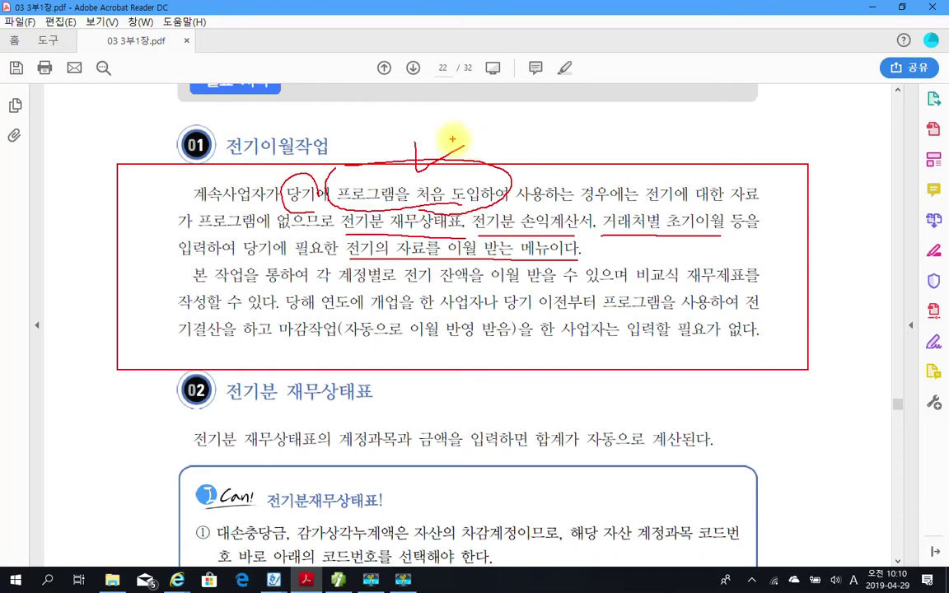
{"action": "mouse_move", "coordinate": [338, 233]}
{"action": "left_mouse_down"}
{"action": "mouse_move", "coordinate": [334, 216]}
{"action": "mouse_move", "coordinate": [436, 206]}
{"action": "mouse_move", "coordinate": [452, 241]}
{"action": "left_mouse_up"}
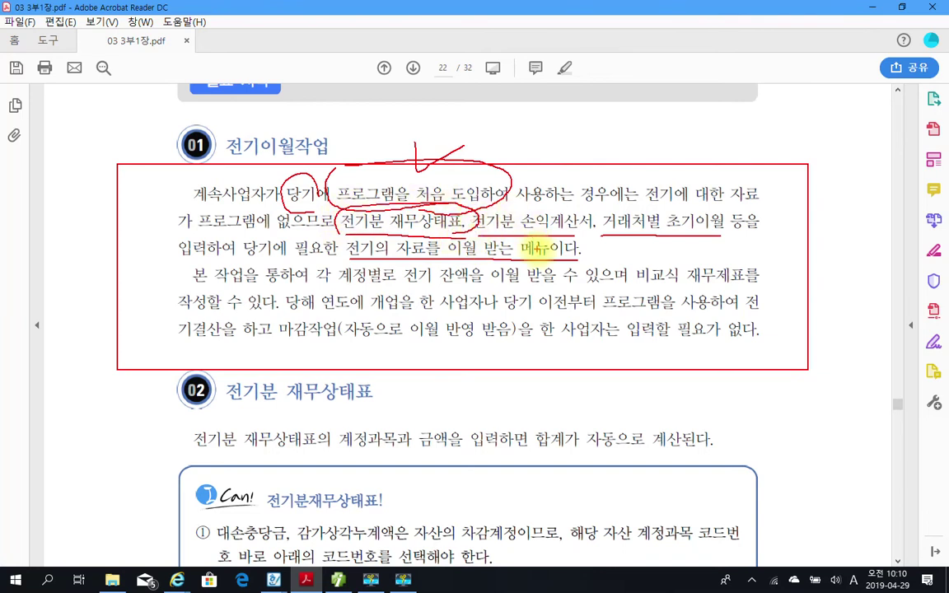
Circle 손익계산서 and 거래처별 초기이월 in red.
{"action": "mouse_move", "coordinate": [520, 243]}
{"action": "left_mouse_down"}
{"action": "mouse_move", "coordinate": [525, 216]}
{"action": "mouse_move", "coordinate": [586, 214]}
{"action": "mouse_move", "coordinate": [550, 237]}
{"action": "left_mouse_up"}
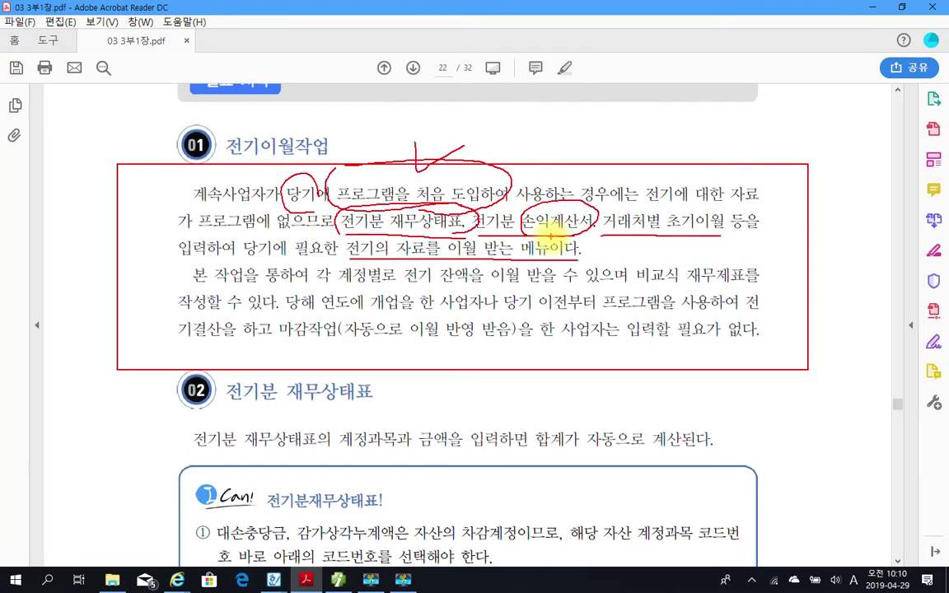
{"action": "mouse_move", "coordinate": [610, 239]}
{"action": "left_mouse_down"}
{"action": "mouse_move", "coordinate": [600, 222]}
{"action": "mouse_move", "coordinate": [641, 198]}
{"action": "mouse_move", "coordinate": [737, 216]}
{"action": "mouse_move", "coordinate": [715, 237]}
{"action": "left_mouse_up"}
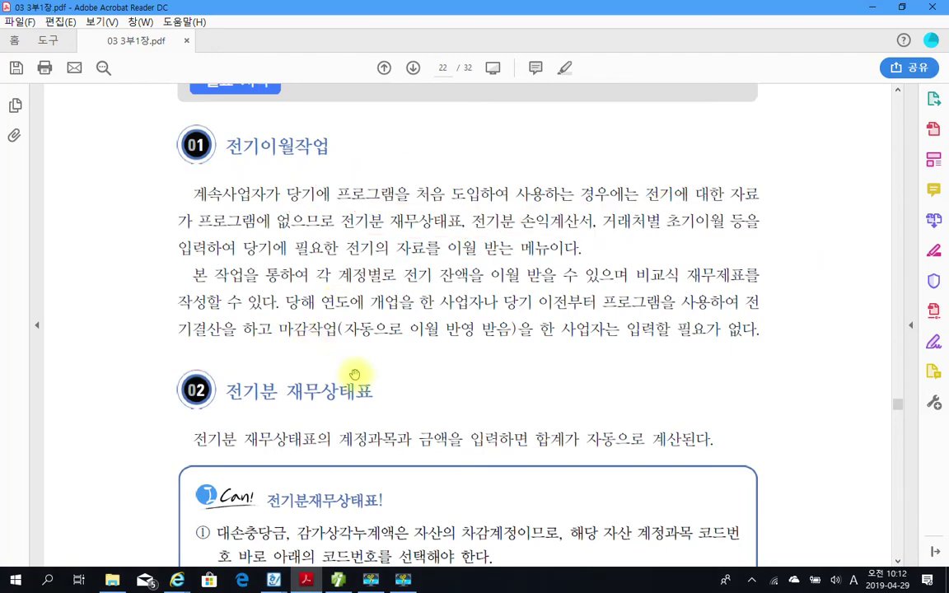
Scroll down to the example table and highlight code 109 in yellow.
{"action": "scroll", "coordinate": [354, 375], "scroll_direction": "down", "scroll_amount": 5}
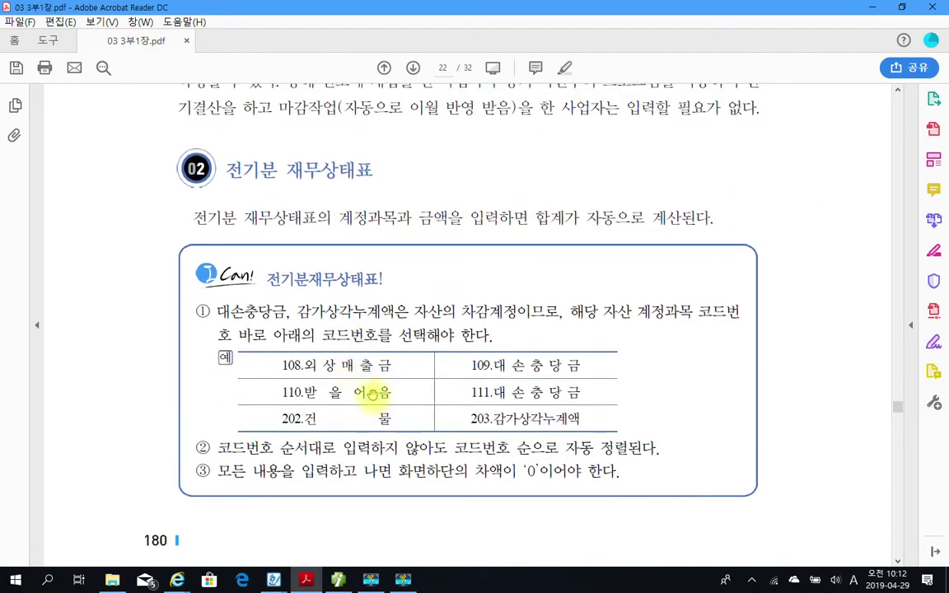
{"action": "scroll", "coordinate": [362, 386], "scroll_direction": "down", "scroll_amount": 1}
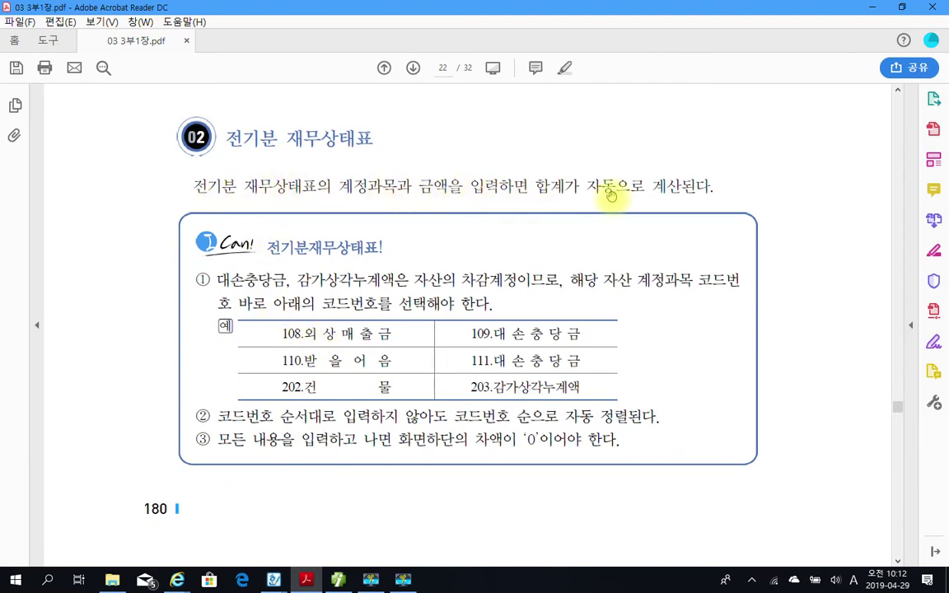
{"action": "scroll", "coordinate": [551, 177], "scroll_direction": "down", "scroll_amount": 1}
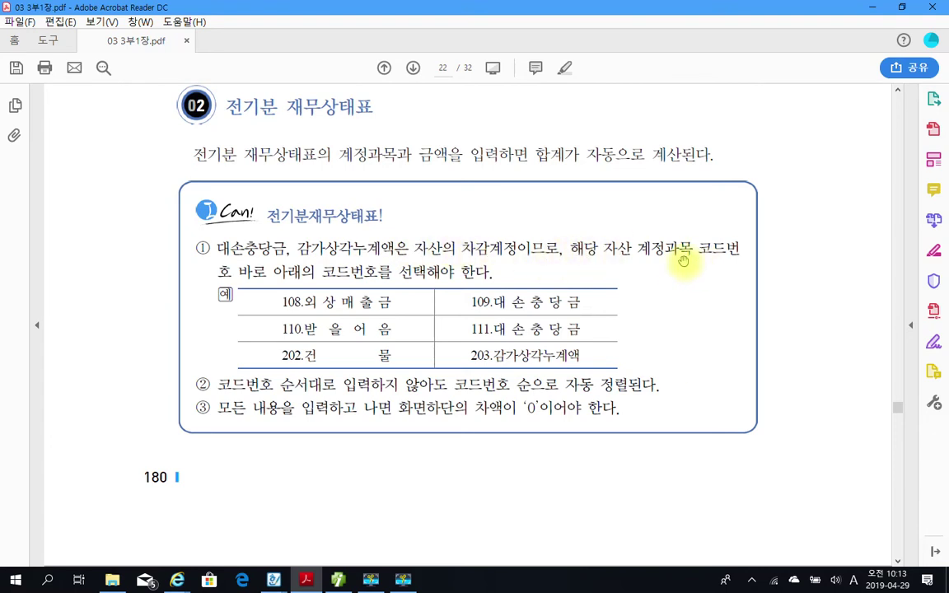
{"action": "left_click_drag", "start_coordinate": [219, 276], "coordinate": [232, 272]}
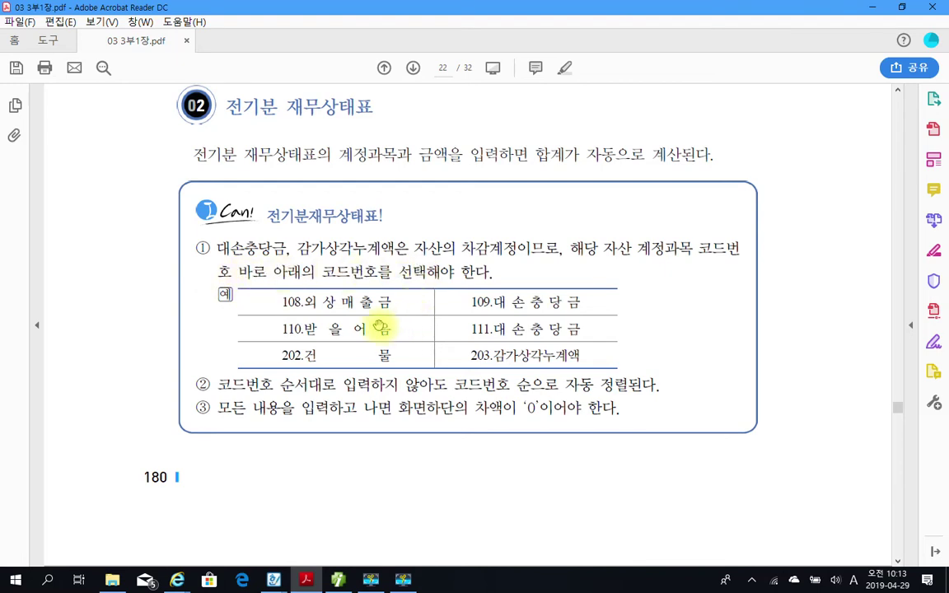
{"action": "left_click_drag", "start_coordinate": [306, 302], "coordinate": [395, 303]}
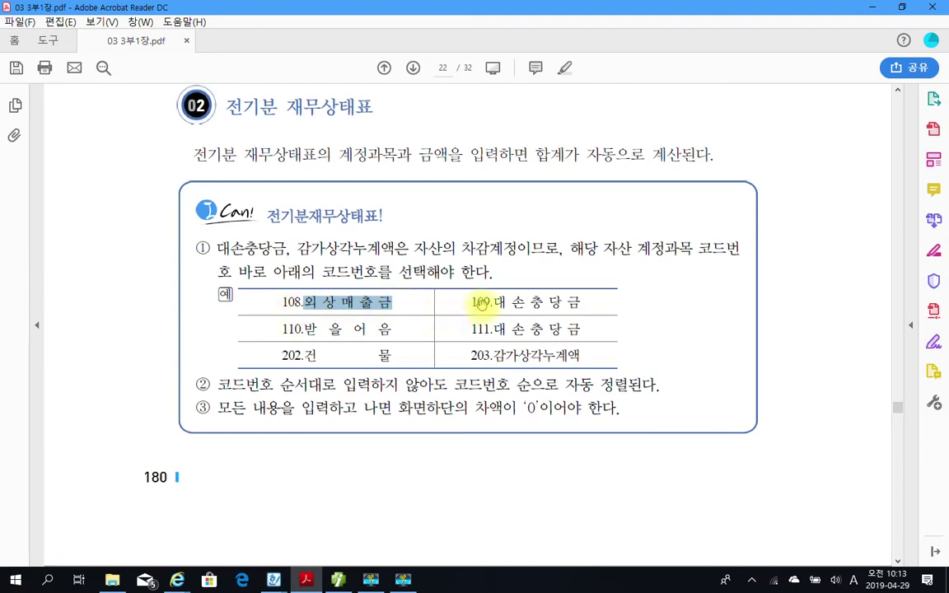
{"action": "left_click_drag", "start_coordinate": [489, 303], "coordinate": [471, 303]}
{"action": "right_click", "coordinate": [478, 304]}
{"action": "left_click", "coordinate": [506, 344]}
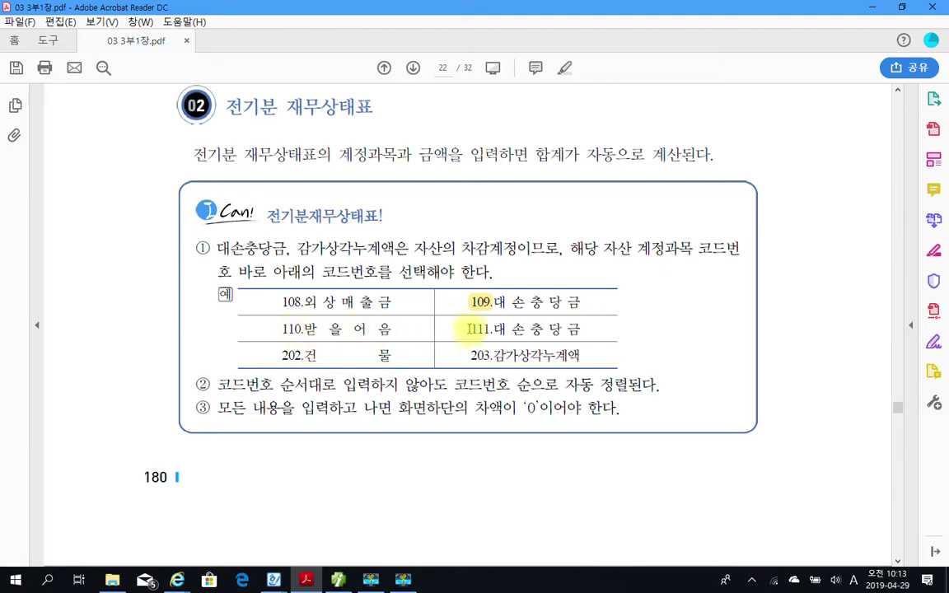
Highlight codes 111 and 203 in yellow with 텍스트 강조.
{"action": "left_click_drag", "start_coordinate": [470, 329], "coordinate": [487, 329]}
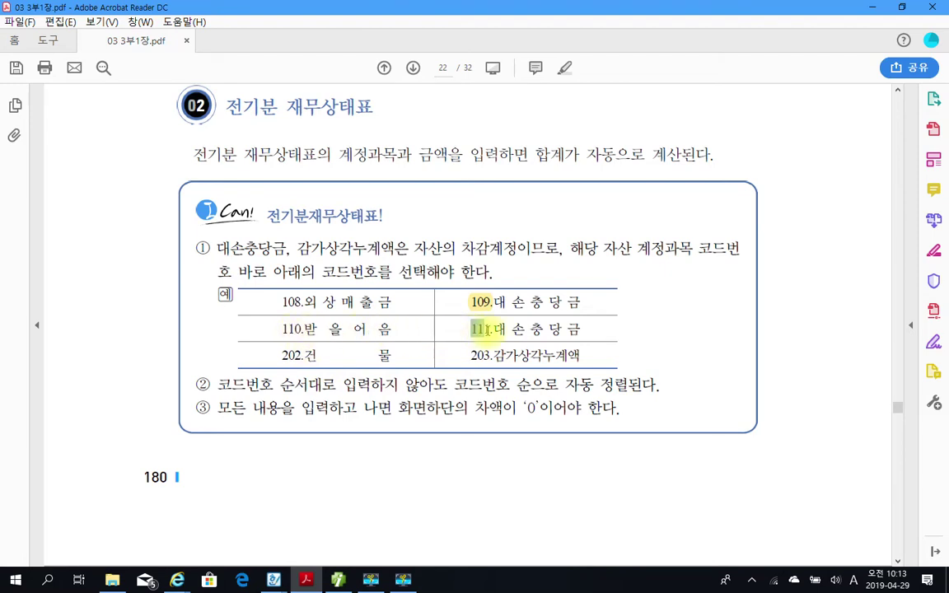
{"action": "right_click", "coordinate": [490, 332]}
{"action": "left_click", "coordinate": [503, 367]}
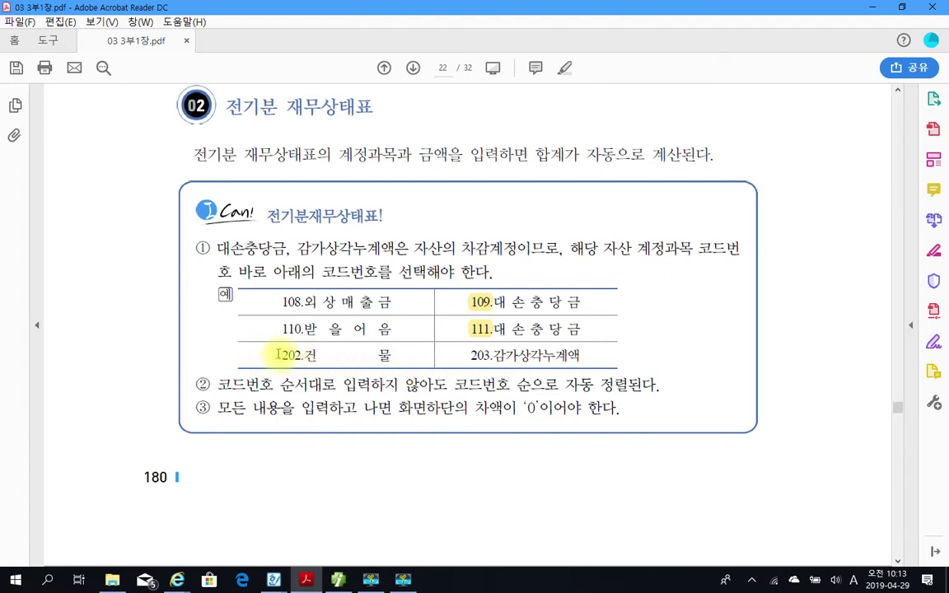
{"action": "left_click_drag", "start_coordinate": [467, 356], "coordinate": [491, 356]}
{"action": "right_click", "coordinate": [480, 362]}
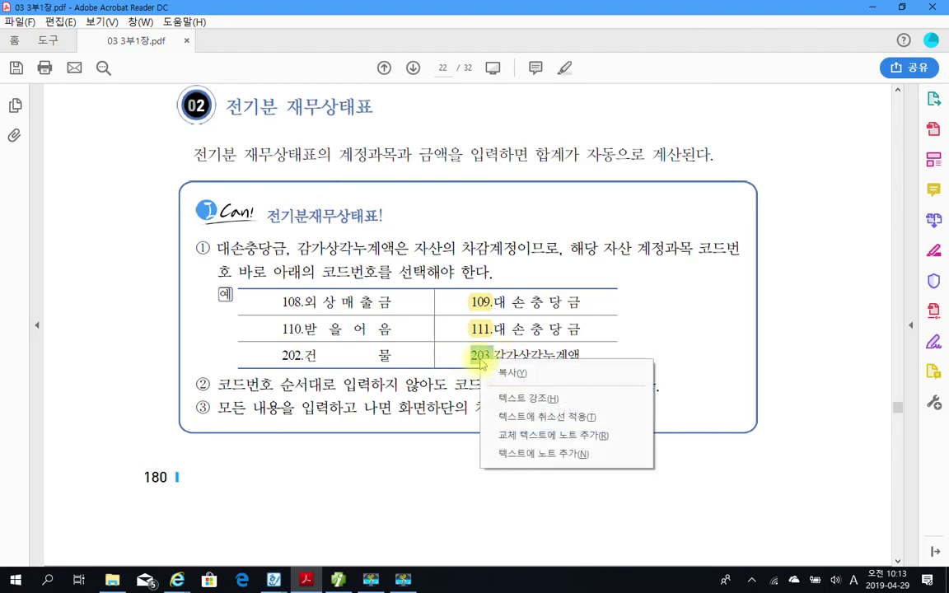
{"action": "left_click", "coordinate": [494, 404]}
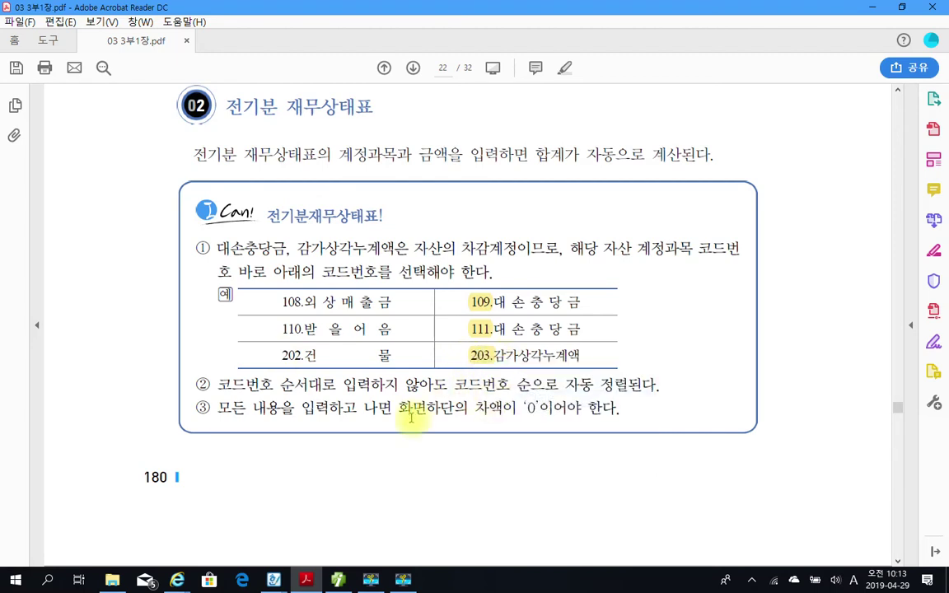
Highlight the rule that the difference must be 0 in yellow and reach page 23.
{"action": "scroll", "coordinate": [375, 379], "scroll_direction": "down", "scroll_amount": 1}
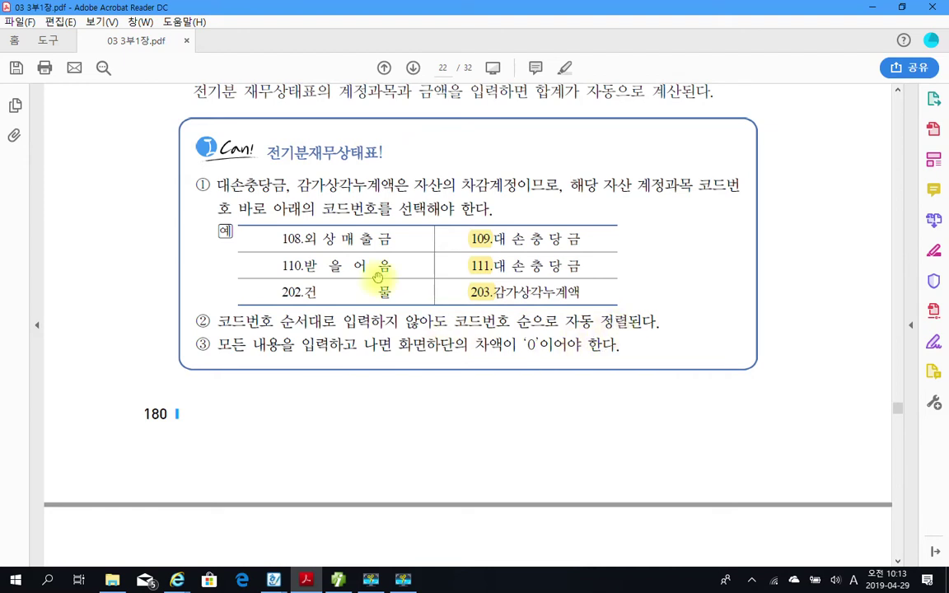
{"action": "scroll", "coordinate": [274, 398], "scroll_direction": "down", "scroll_amount": 2}
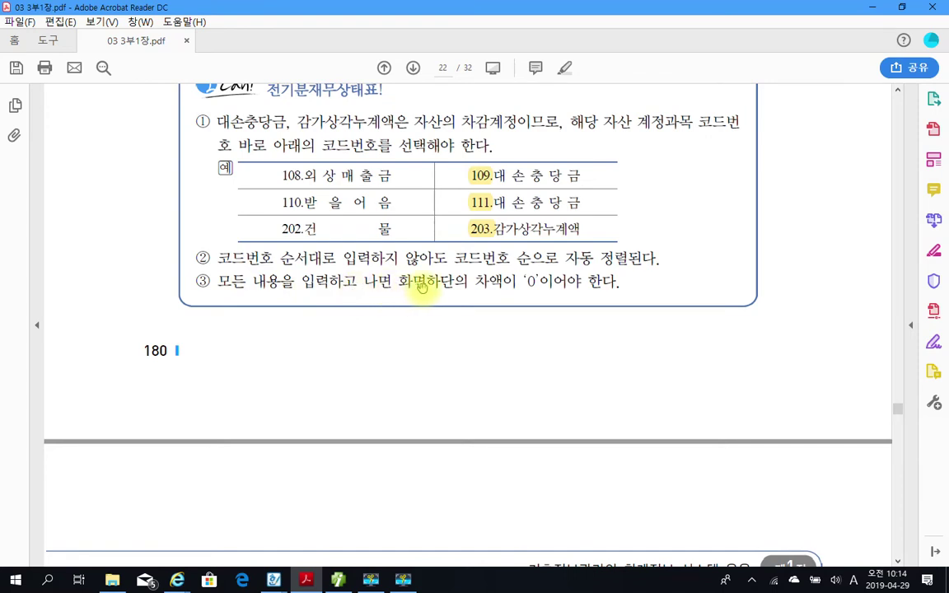
{"action": "left_click_drag", "start_coordinate": [481, 280], "coordinate": [544, 281]}
{"action": "right_click", "coordinate": [540, 285]}
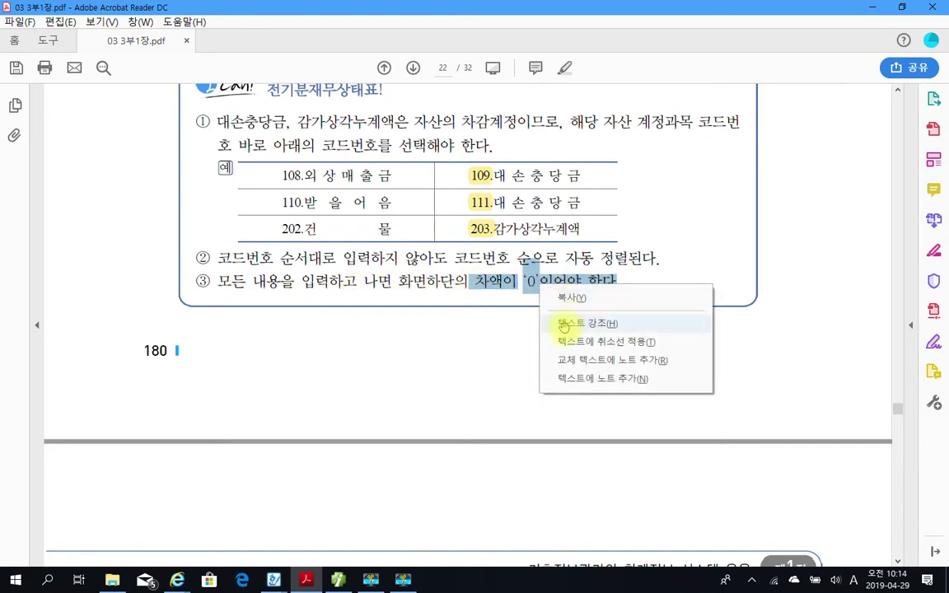
{"action": "left_click", "coordinate": [568, 324]}
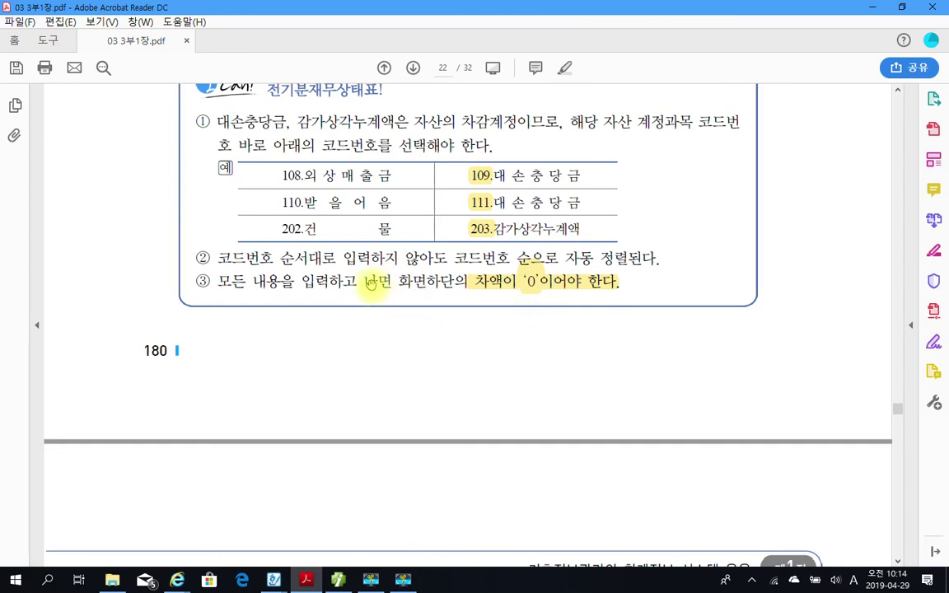
{"action": "scroll", "coordinate": [241, 323], "scroll_direction": "up", "scroll_amount": 2}
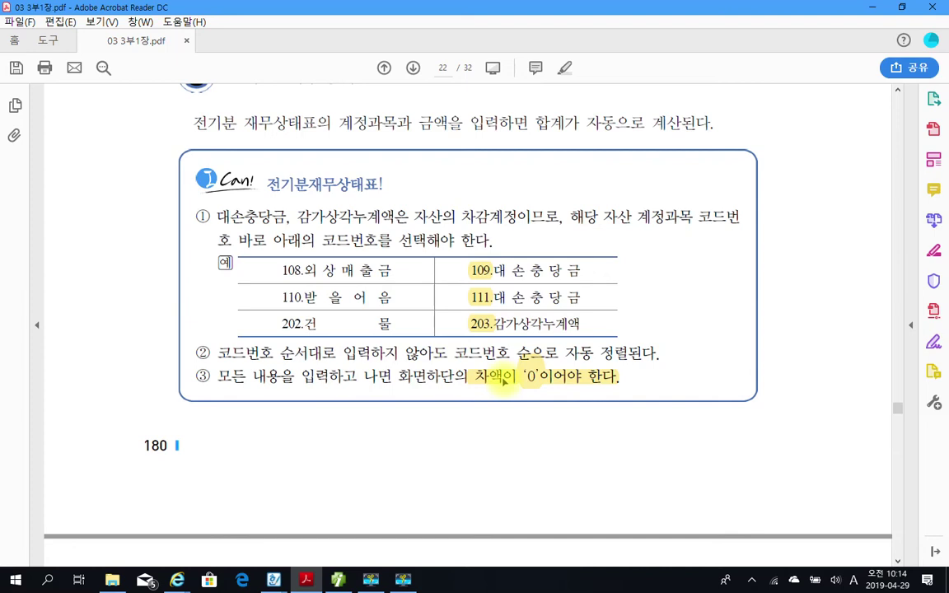
{"action": "scroll", "coordinate": [505, 375], "scroll_direction": "down", "scroll_amount": 10}
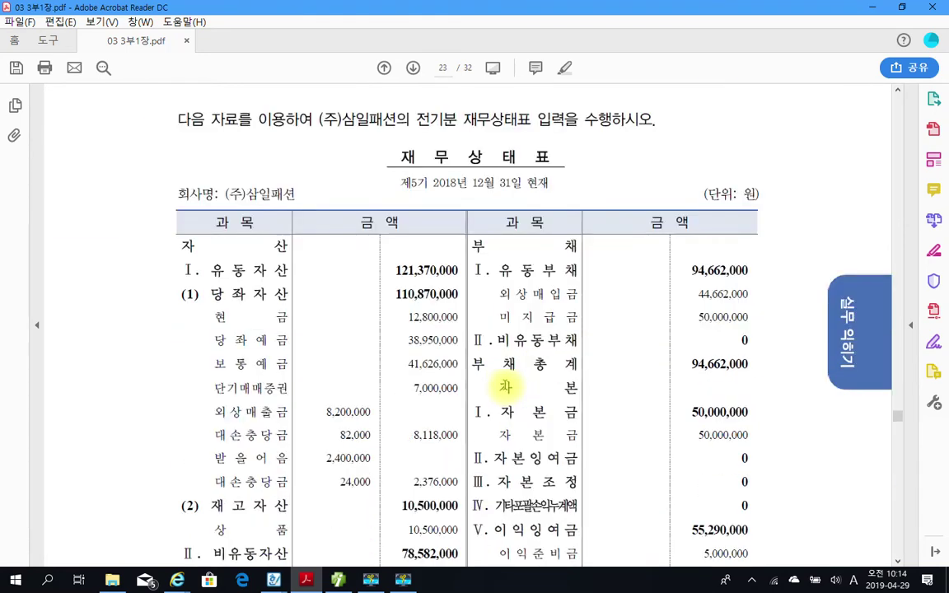
Review page 23's 재무상태표, marking the 현금 account name, then return to Smart A.
{"action": "scroll", "coordinate": [504, 387], "scroll_direction": "down", "scroll_amount": 10}
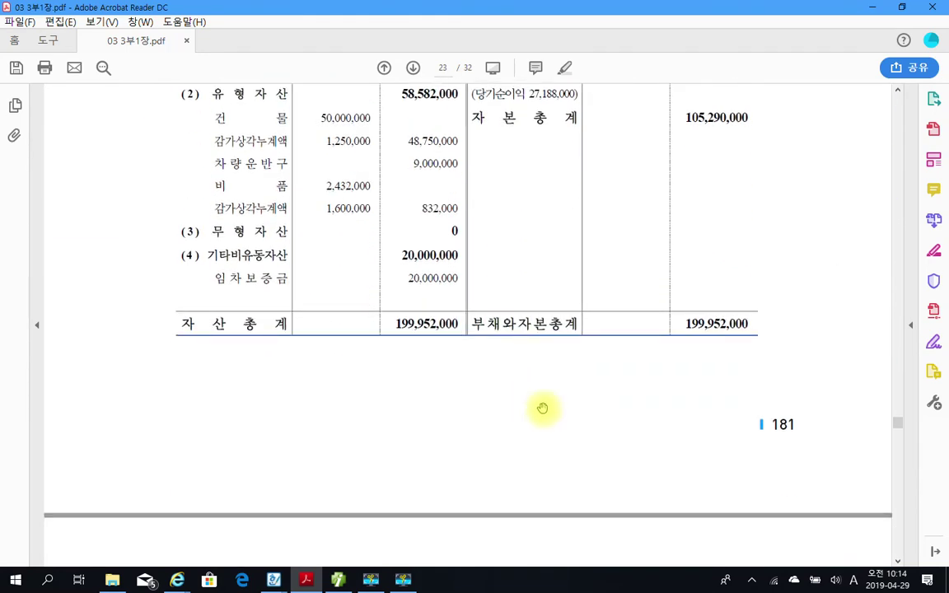
{"action": "scroll", "coordinate": [379, 380], "scroll_direction": "up", "scroll_amount": 3}
{"action": "scroll", "coordinate": [378, 380], "scroll_direction": "up", "scroll_amount": 7}
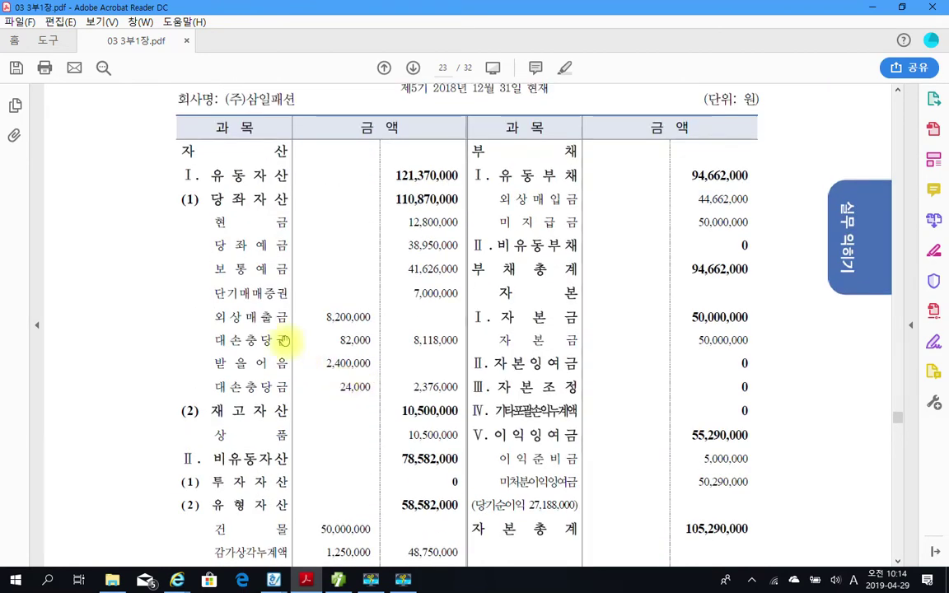
{"action": "scroll", "coordinate": [247, 346], "scroll_direction": "up", "scroll_amount": 1}
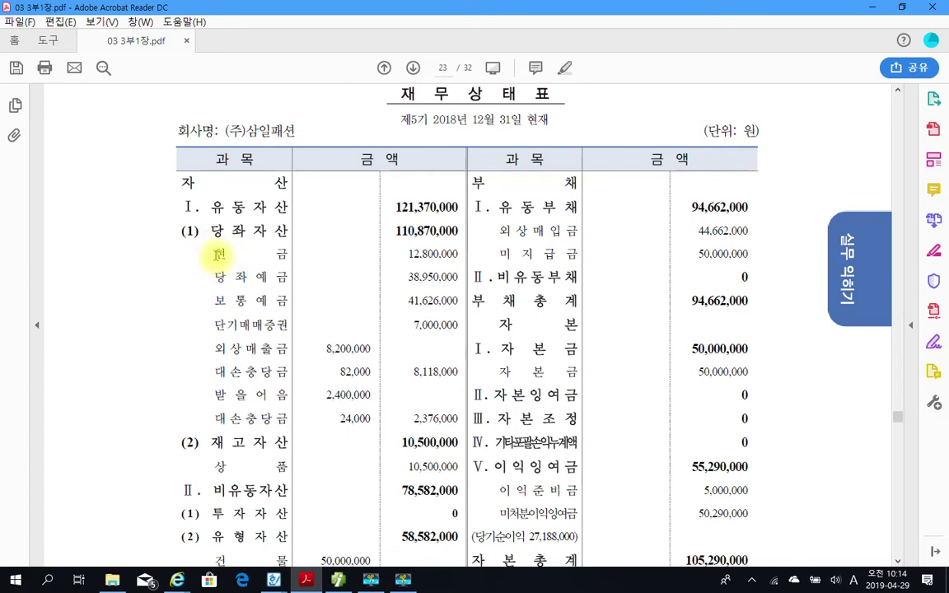
{"action": "left_click_drag", "start_coordinate": [219, 256], "coordinate": [282, 254]}
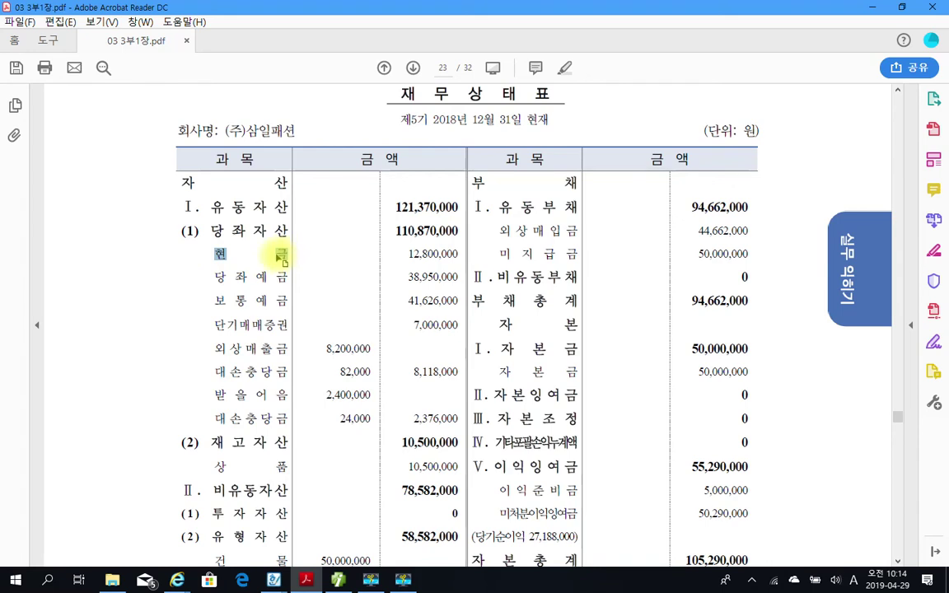
{"action": "left_click", "coordinate": [222, 279]}
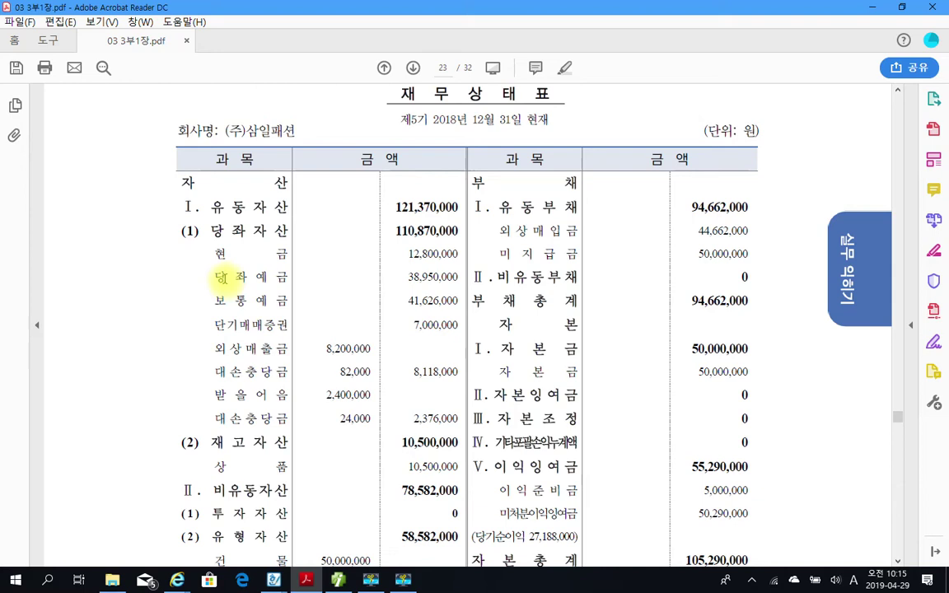
{"action": "left_click_drag", "start_coordinate": [212, 258], "coordinate": [290, 257]}
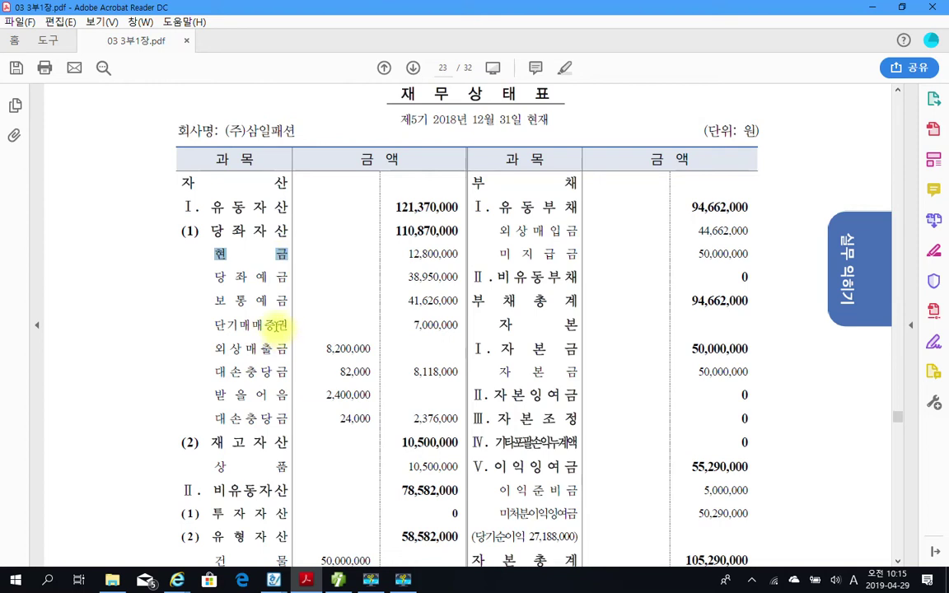
{"action": "left_click", "coordinate": [234, 270]}
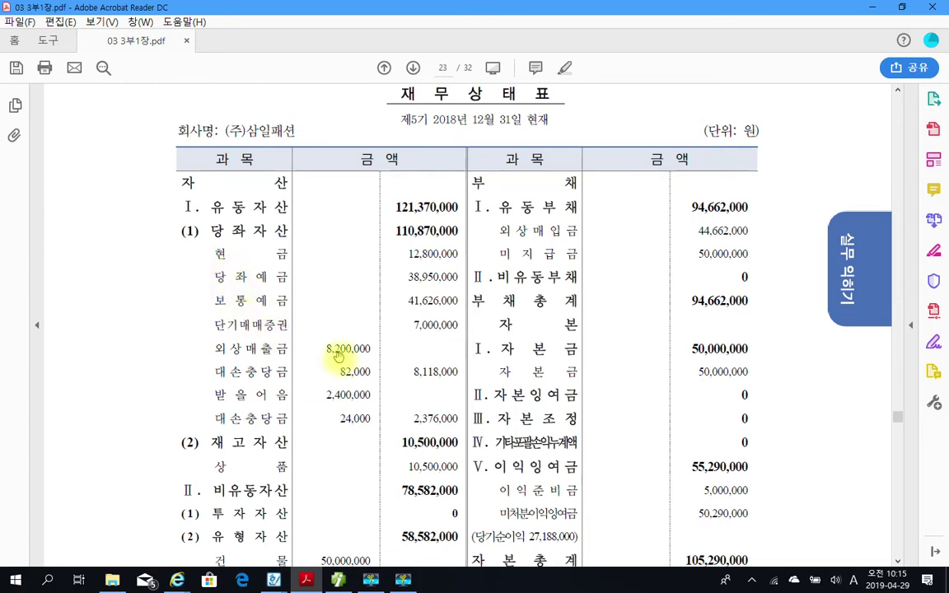
{"action": "left_click", "coordinate": [339, 580]}
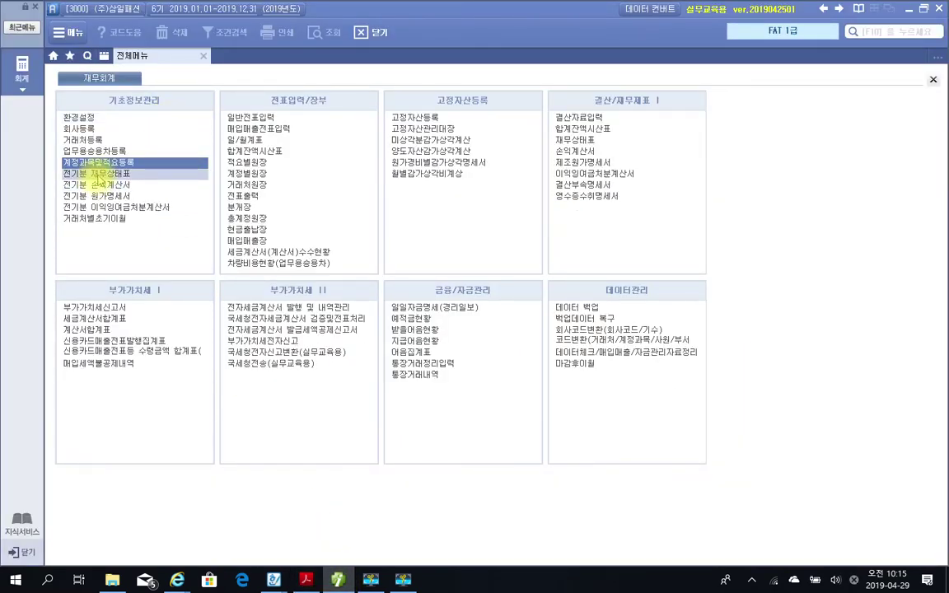
Open the 2018 전기분 재무상태표 screen and briefly mark the year, entry rows and 자산/부채/자본 summary.
{"action": "left_click", "coordinate": [97, 174]}
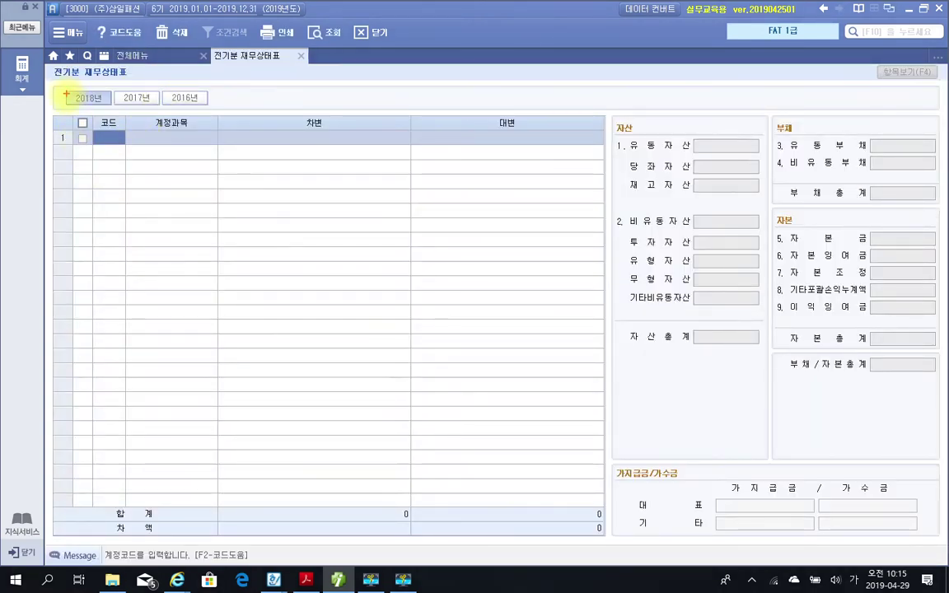
{"action": "left_click_drag", "start_coordinate": [62, 85], "coordinate": [117, 107]}
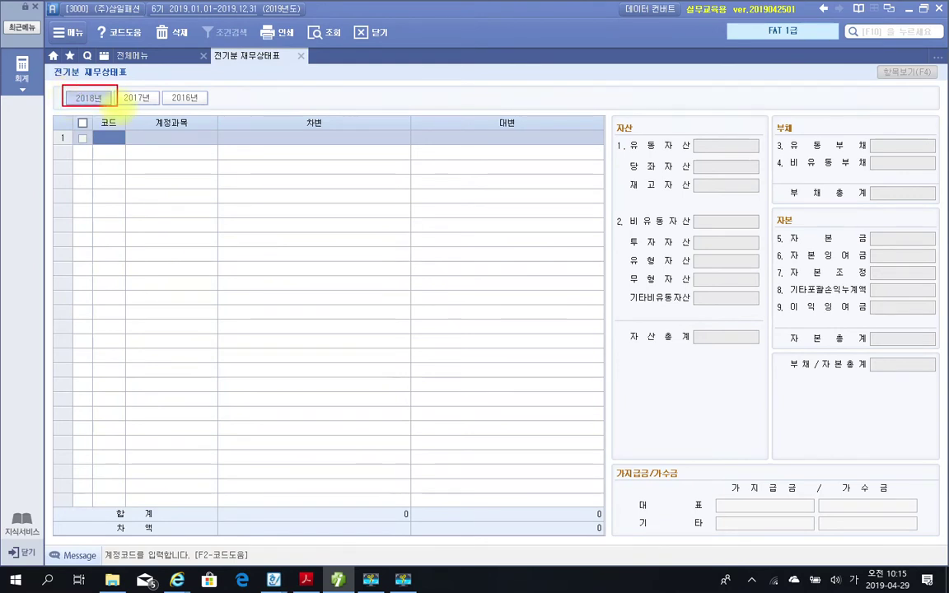
{"action": "mouse_move", "coordinate": [58, 119]}
{"action": "left_mouse_down"}
{"action": "mouse_move", "coordinate": [214, 202]}
{"action": "mouse_move", "coordinate": [596, 503]}
{"action": "left_mouse_up"}
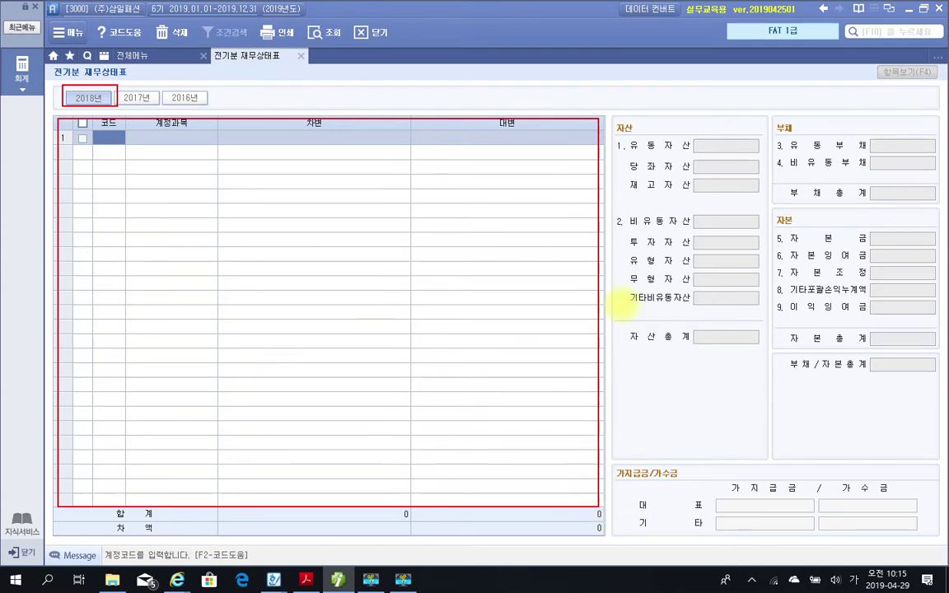
{"action": "mouse_move", "coordinate": [605, 100]}
{"action": "left_mouse_down"}
{"action": "mouse_move", "coordinate": [847, 441]}
{"action": "mouse_move", "coordinate": [943, 529]}
{"action": "mouse_move", "coordinate": [935, 544]}
{"action": "mouse_move", "coordinate": [943, 538]}
{"action": "left_mouse_up"}
{"action": "mouse_move", "coordinate": [648, 126]}
{"action": "left_mouse_down"}
{"action": "mouse_move", "coordinate": [622, 119]}
{"action": "mouse_move", "coordinate": [647, 126]}
{"action": "left_mouse_up"}
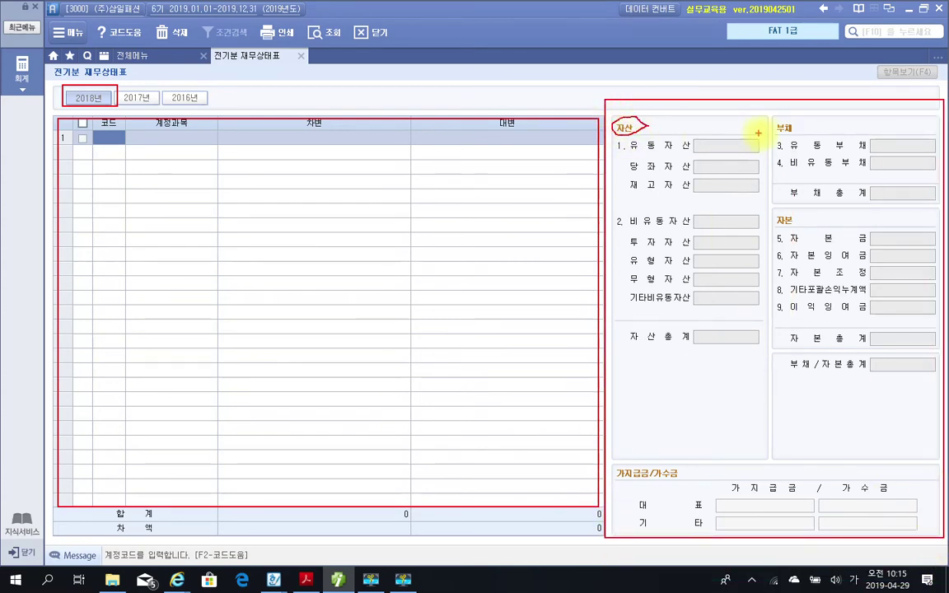
{"action": "left_click_drag", "start_coordinate": [779, 127], "coordinate": [803, 156]}
{"action": "mouse_move", "coordinate": [795, 215]}
{"action": "left_mouse_down"}
{"action": "mouse_move", "coordinate": [778, 211]}
{"action": "mouse_move", "coordinate": [797, 216]}
{"action": "left_mouse_up"}
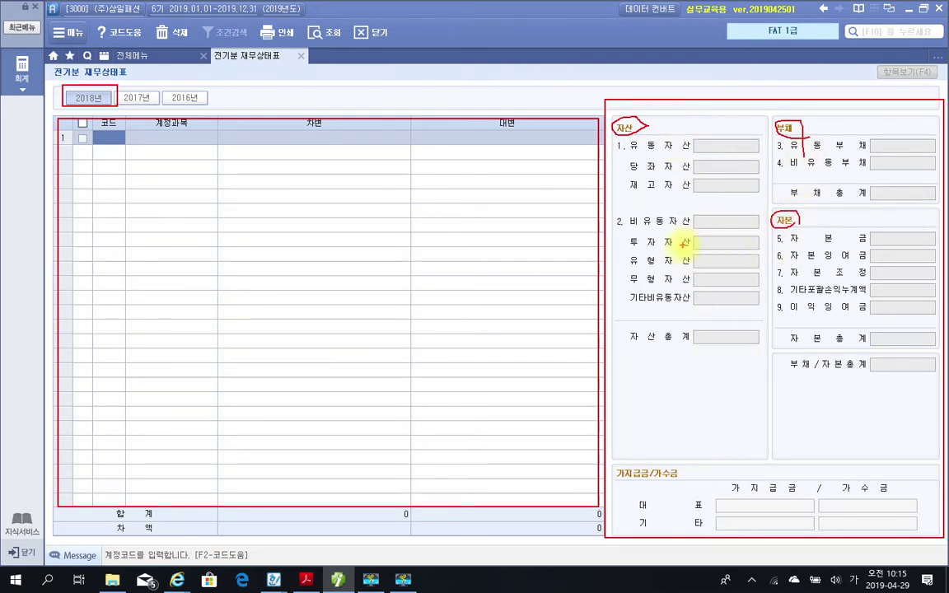
{"action": "key", "text": "Escape"}
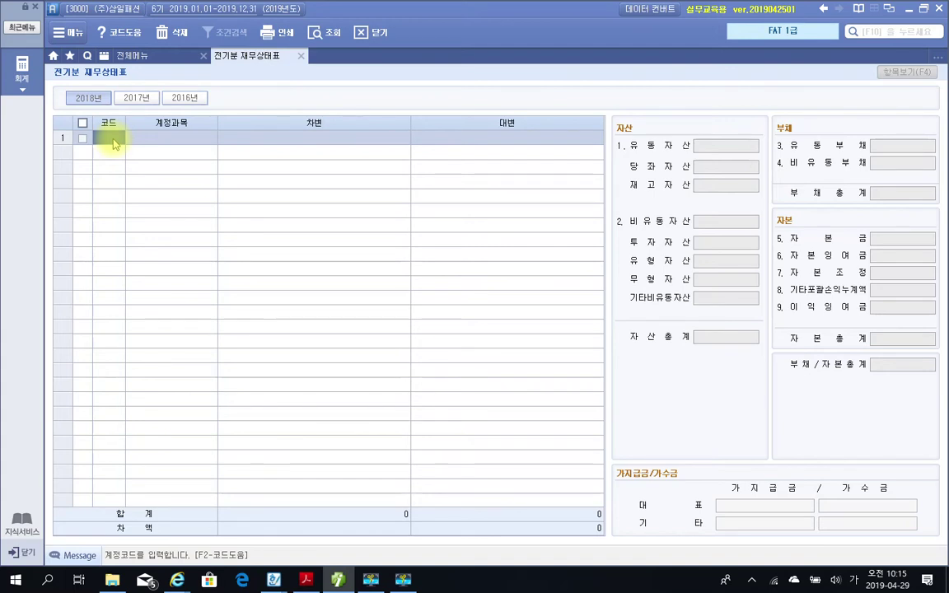
Pick 101 현금 for row 1 and enter a 12,800,000 debit, pointing out the 차변/대변 columns.
{"action": "type", "text": "현그ㅁ"}
{"action": "key", "text": "Return"}
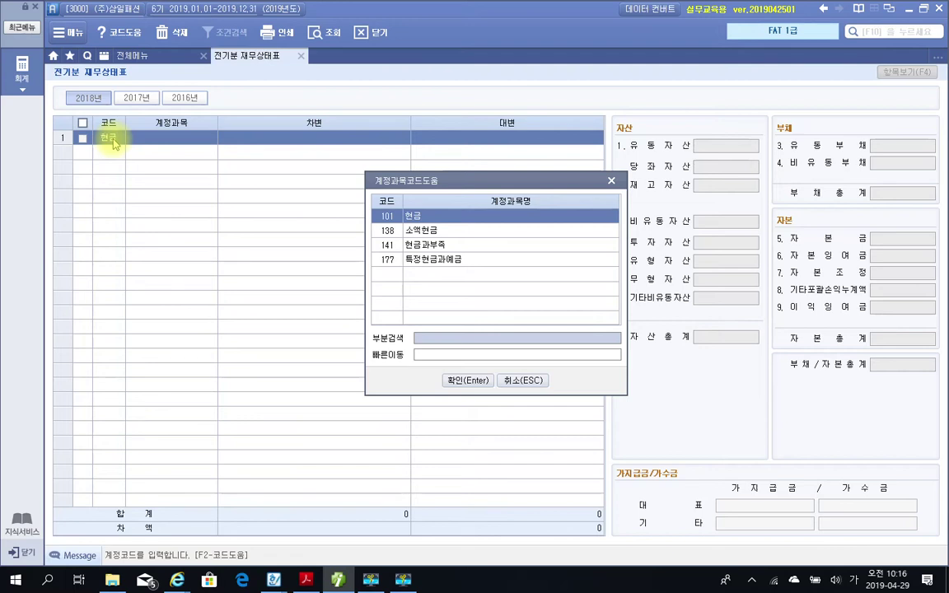
{"action": "key", "text": "Return"}
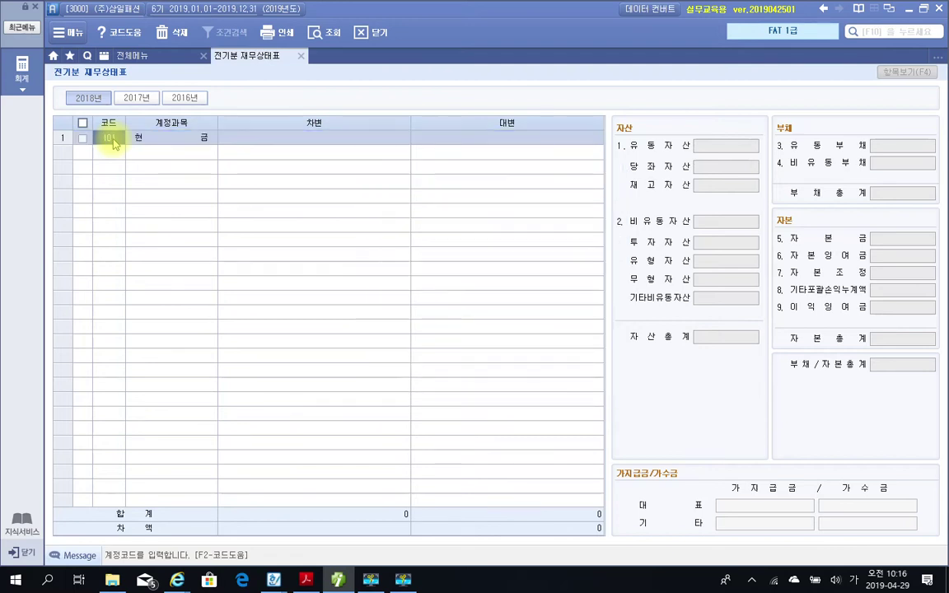
{"action": "key", "text": "Return"}
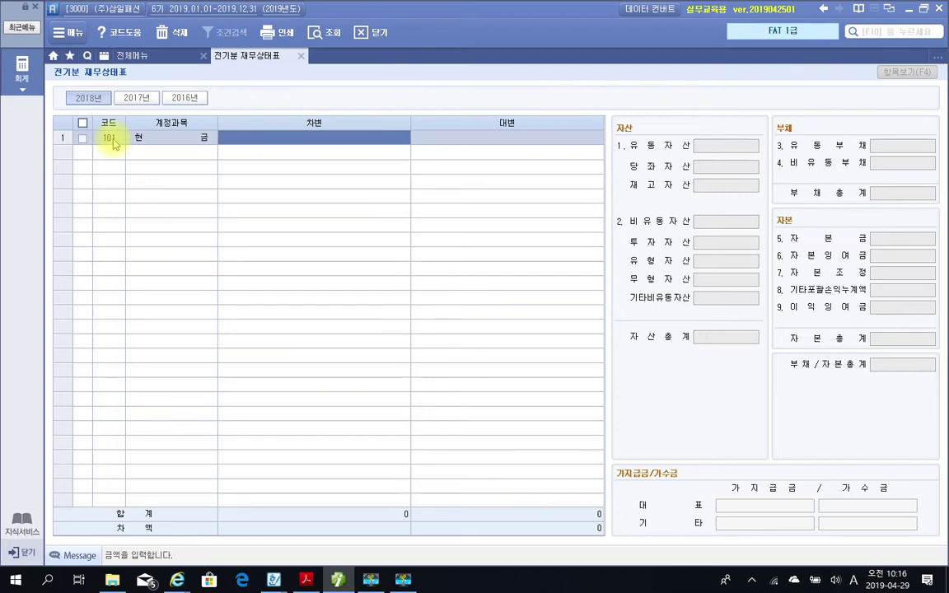
{"action": "key", "text": "ctrl+2"}
{"action": "left_click_drag", "start_coordinate": [286, 131], "coordinate": [333, 150]}
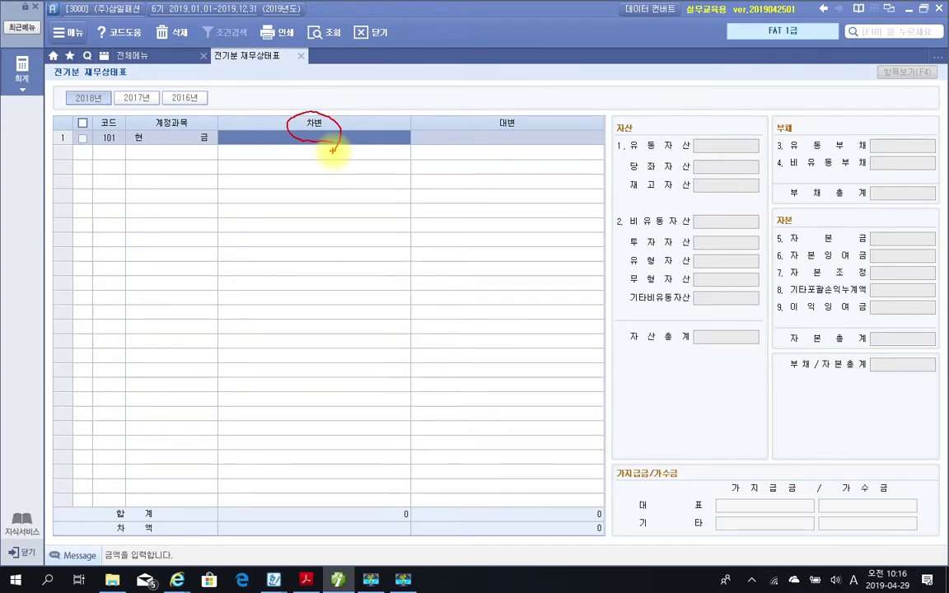
{"action": "mouse_move", "coordinate": [502, 145]}
{"action": "left_mouse_down"}
{"action": "mouse_move", "coordinate": [500, 152]}
{"action": "mouse_move", "coordinate": [524, 156]}
{"action": "left_mouse_up"}
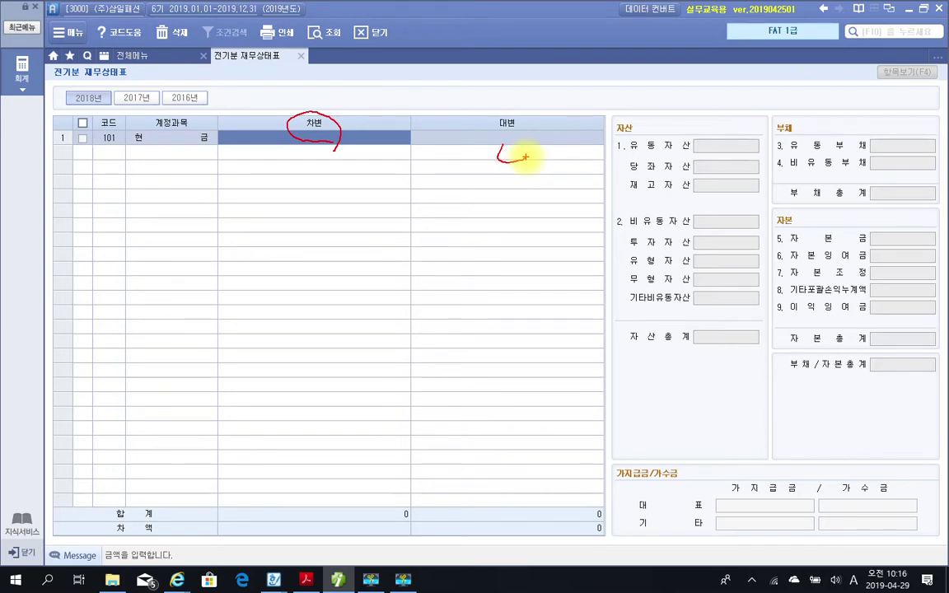
{"action": "key", "text": "Escape"}
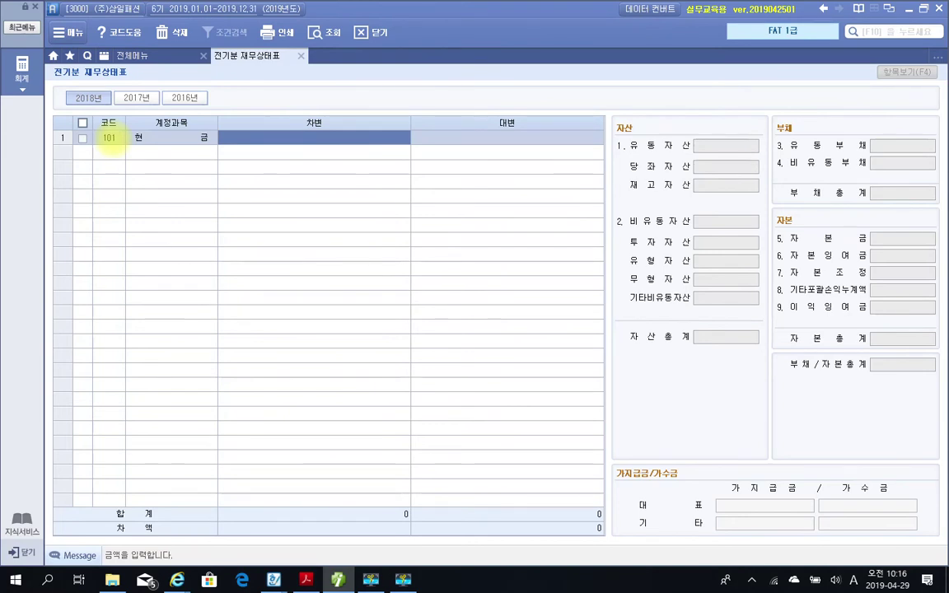
{"action": "type", "text": "12,80"}
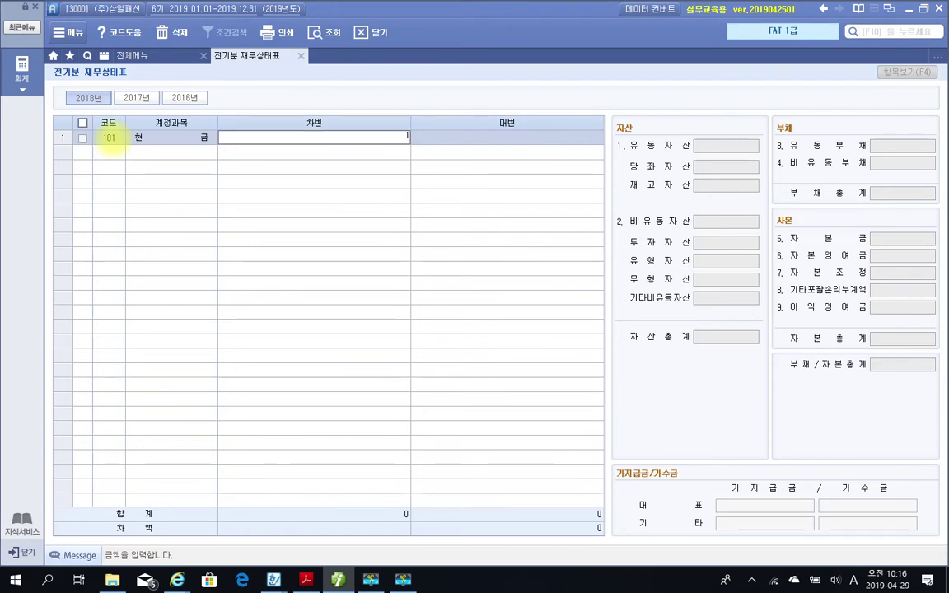
{"action": "type", "text": "0"}
{"action": "type", "text": "000"}
{"action": "key", "text": "Return"}
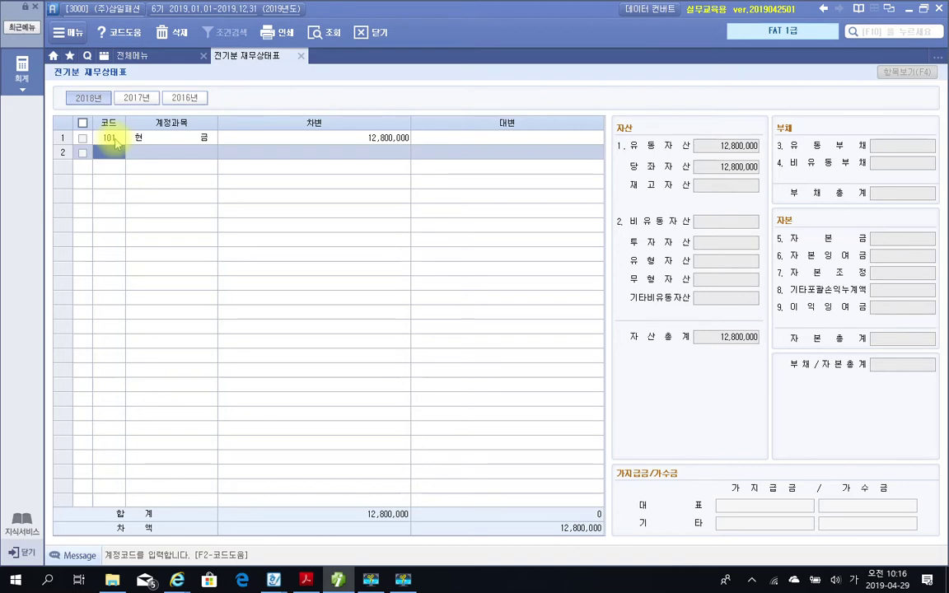
Enter debits for 102 당좌예금 (38,950,000) and 103 보통예금 (41,626,000) in rows 2 and 3.
{"action": "type", "text": "당좌"}
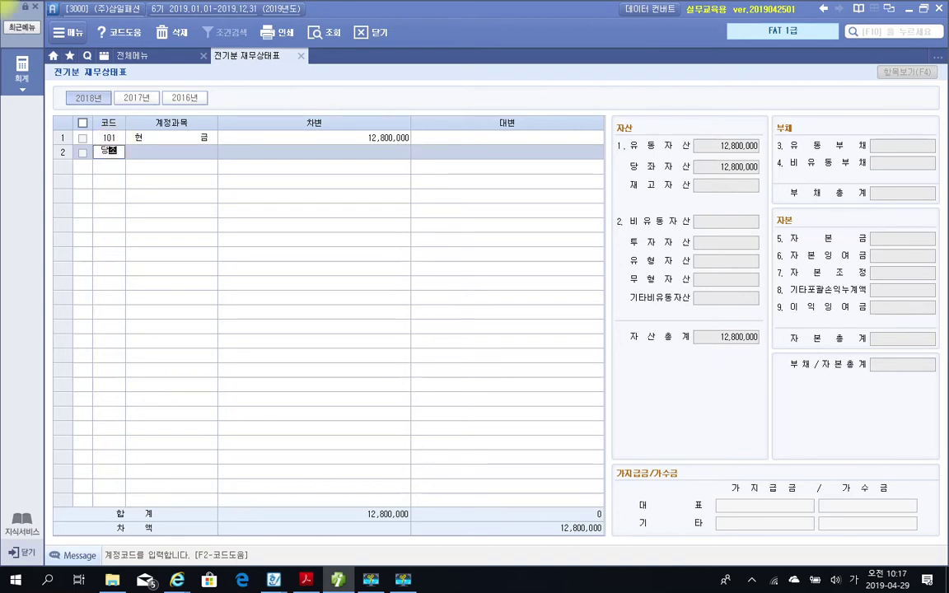
{"action": "key", "text": "Return"}
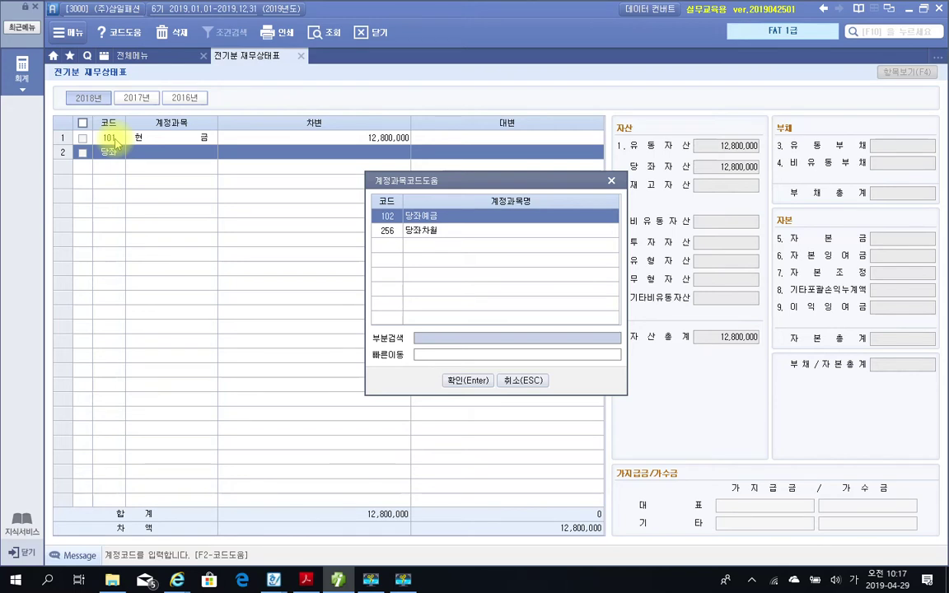
{"action": "key", "text": "Return"}
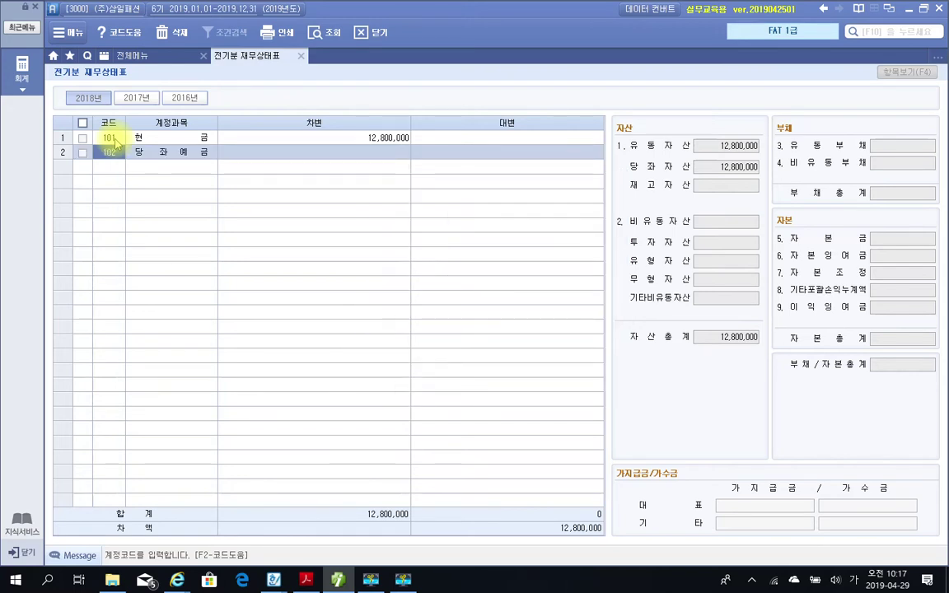
{"action": "key", "text": "Return"}
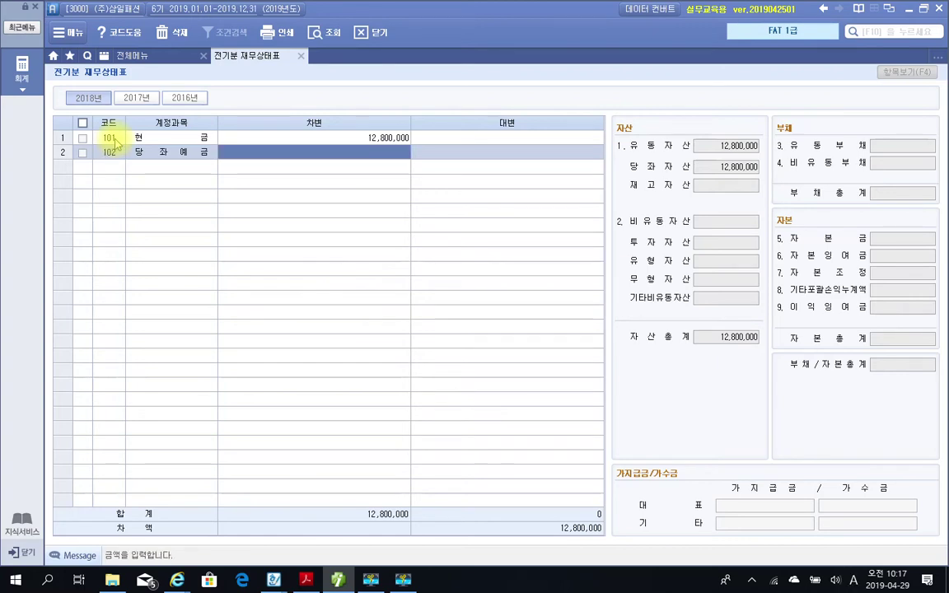
{"action": "type", "text": "38950"}
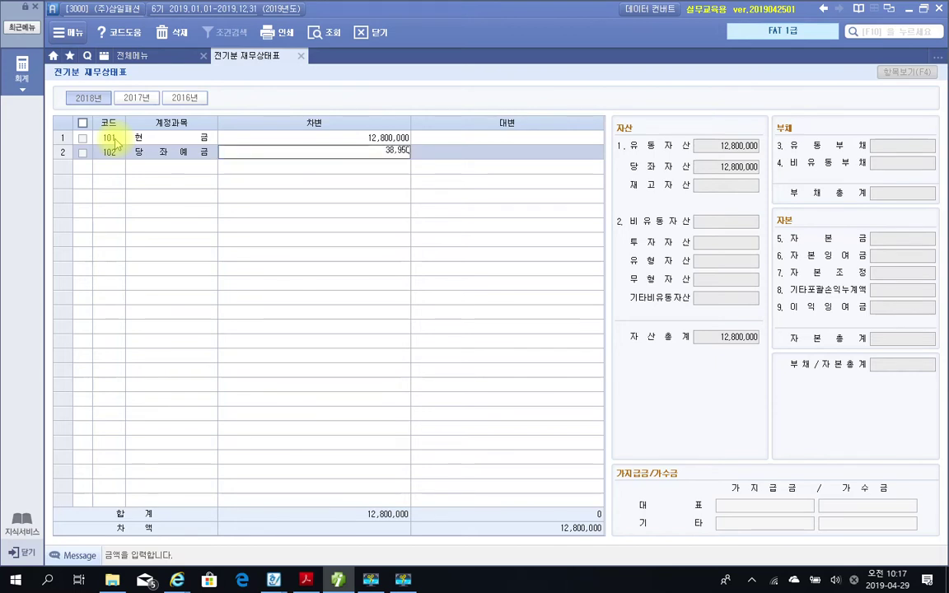
{"action": "type", "text": "000"}
{"action": "key", "text": "Return"}
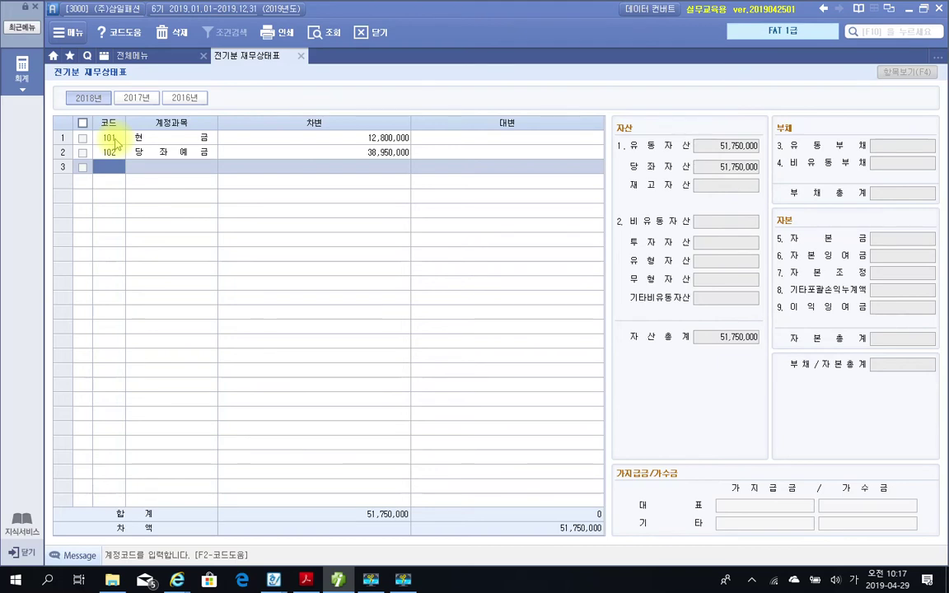
{"action": "type", "text": "103"}
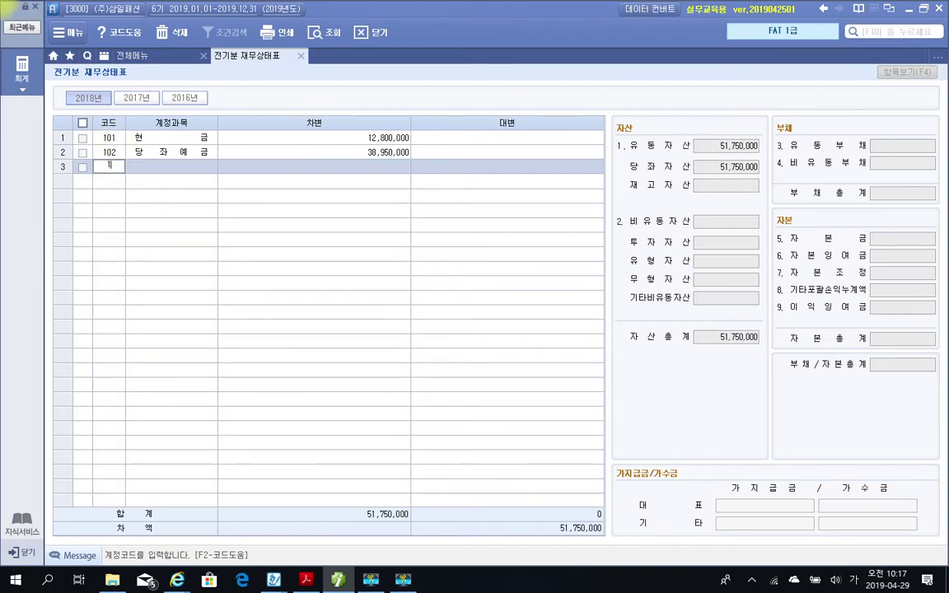
{"action": "key", "text": "Return"}
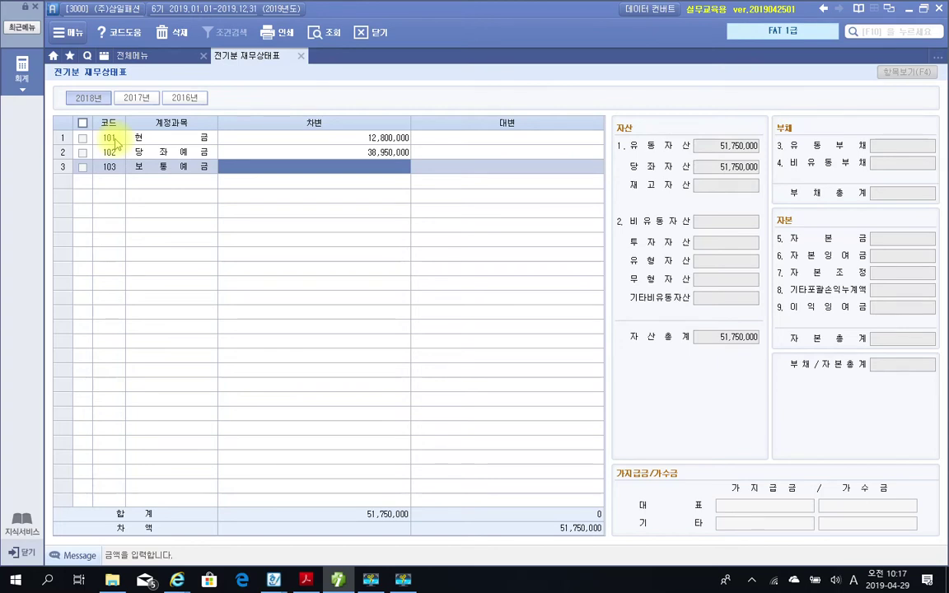
{"action": "type", "text": "4163"}
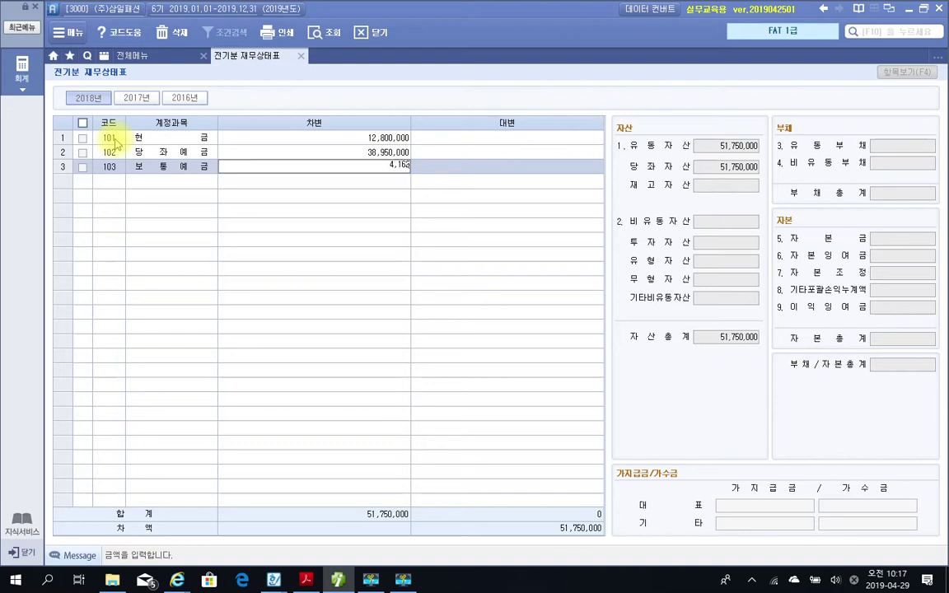
{"action": "type", "text": "8"}
{"action": "type", "text": "000"}
{"action": "key", "text": "Return"}
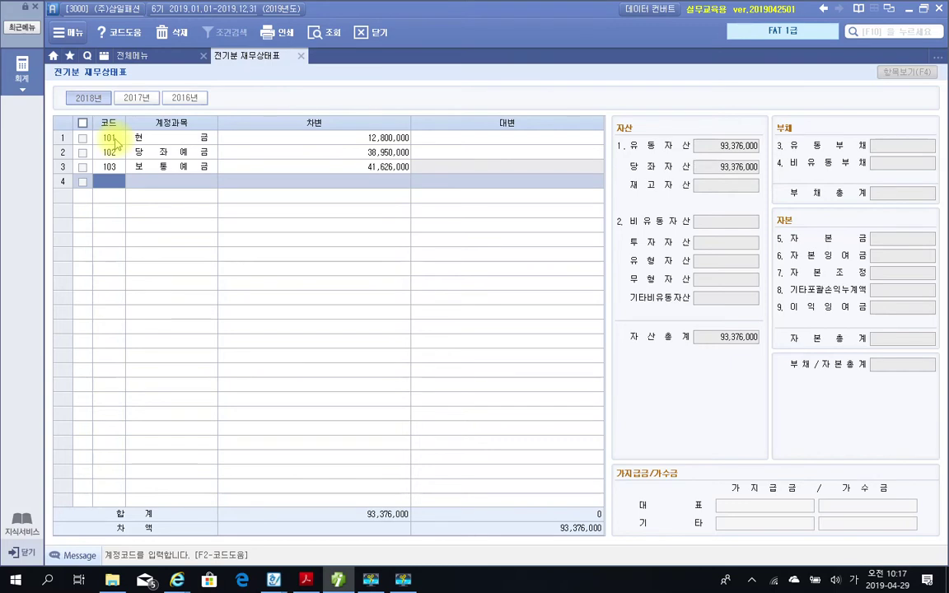
Pick 107 단기매매증권 from the 단기 matches and enter a 7,000,000 debit in row 4.
{"action": "type", "text": "단기"}
{"action": "key", "text": "Return"}
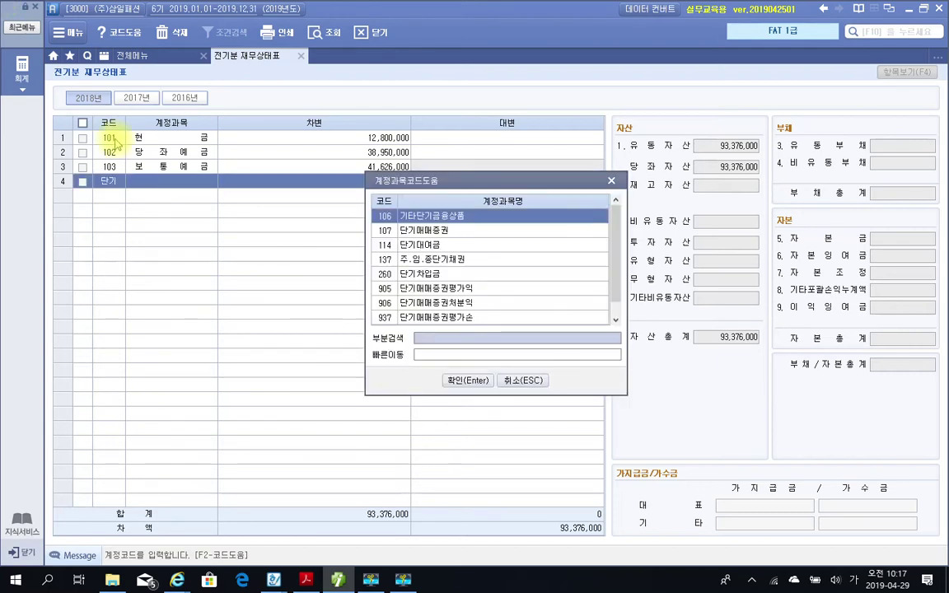
{"action": "key", "text": "Down"}
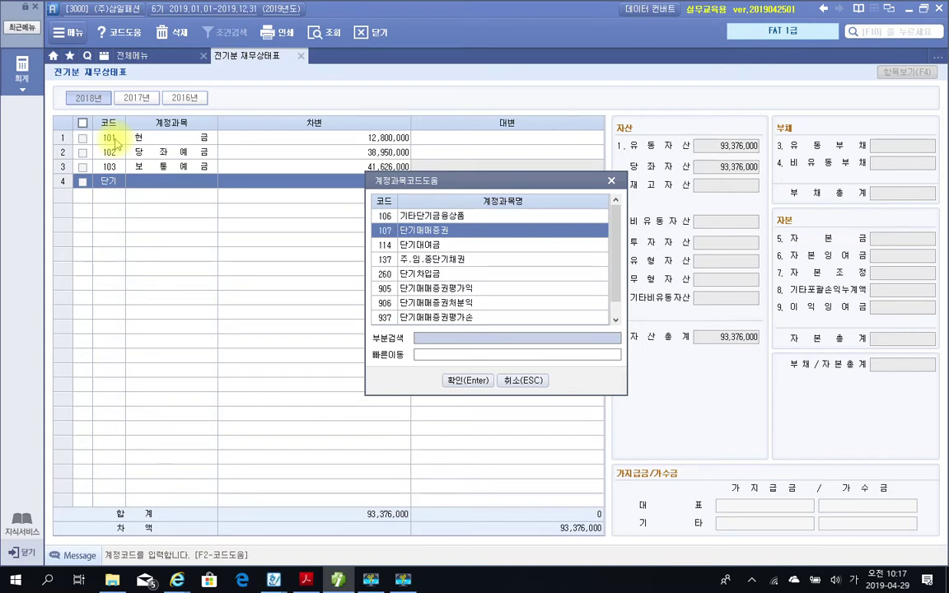
{"action": "key", "text": "Up"}
{"action": "key", "text": "Down"}
{"action": "key", "text": "Down"}
{"action": "key", "text": "Down"}
{"action": "key", "text": "Down"}
{"action": "key", "text": "Down"}
{"action": "key", "text": "Up"}
{"action": "key", "text": "Up"}
{"action": "key", "text": "Up"}
{"action": "key", "text": "Up"}
{"action": "key", "text": "Down"}
{"action": "key", "text": "Down"}
{"action": "key", "text": "Up"}
{"action": "key", "text": "Up"}
{"action": "key", "text": "Return"}
{"action": "key", "text": "Return"}
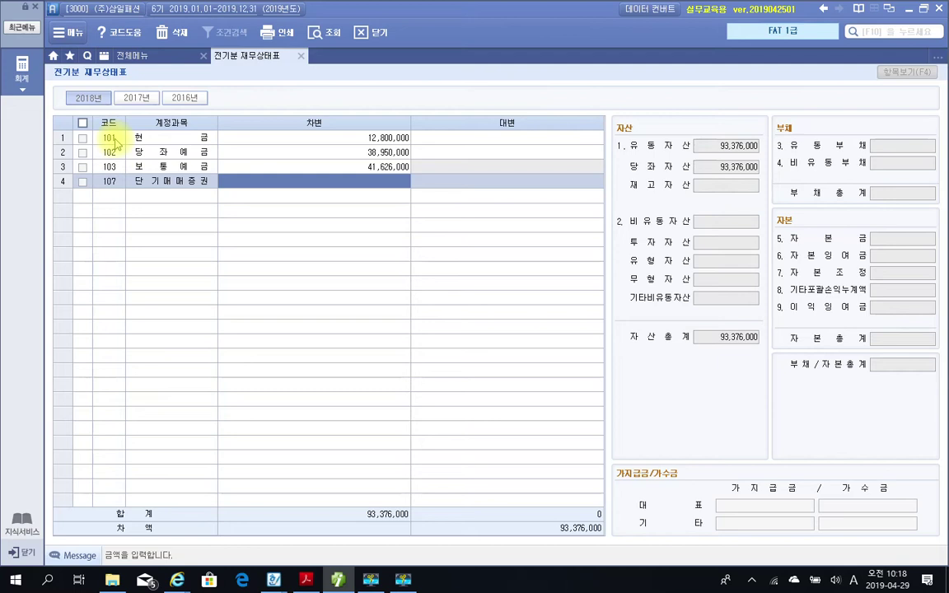
{"action": "type", "text": "7000000"}
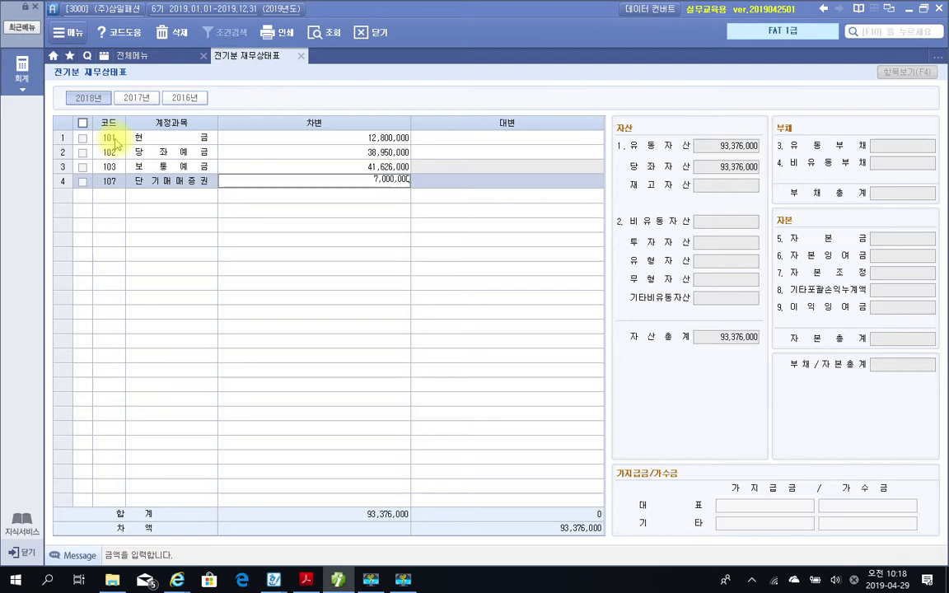
{"action": "key", "text": "Return"}
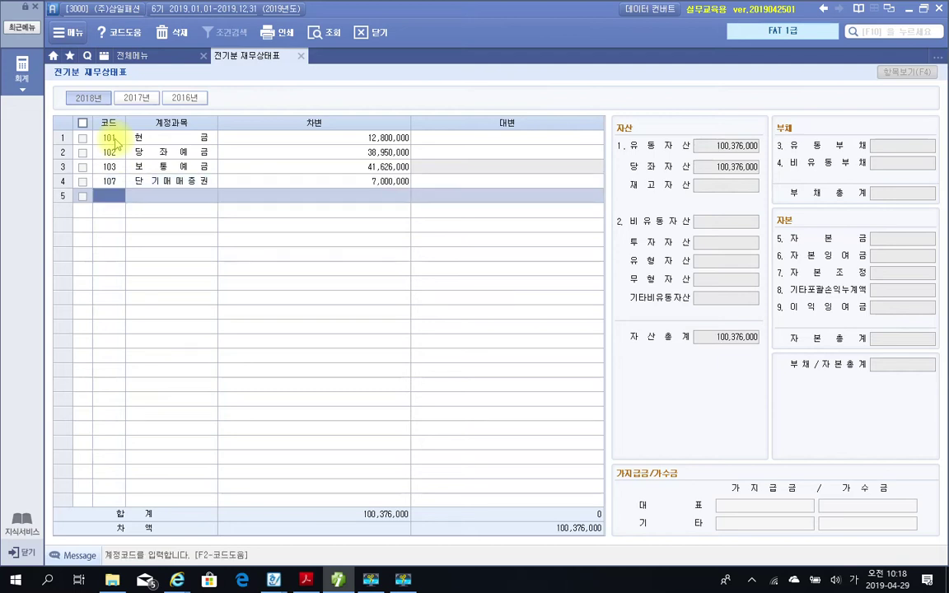
Enter 108 외상매출금 with an 8,200,000 debit in row 5.
{"action": "type", "text": "외상"}
{"action": "key", "text": "Return"}
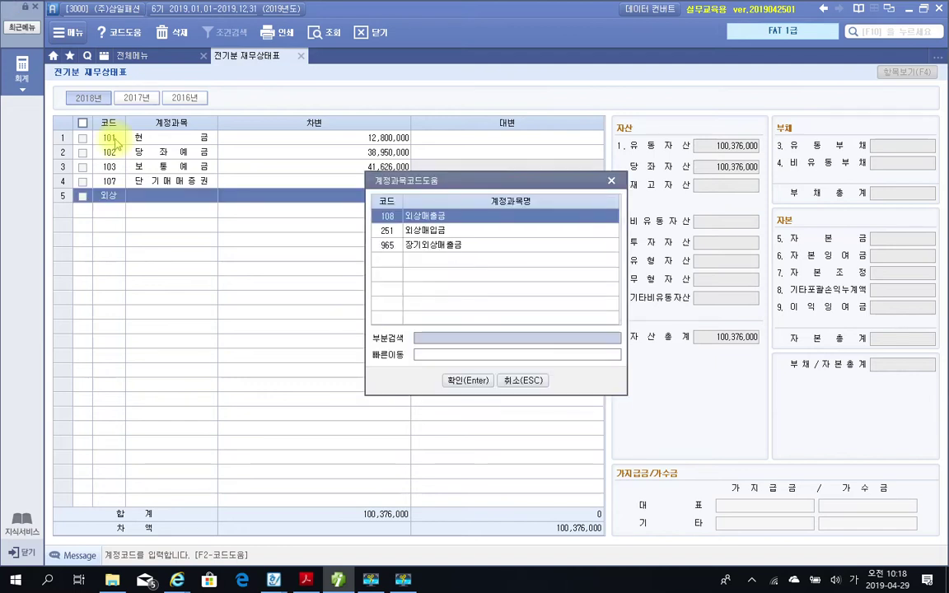
{"action": "key", "text": "Return"}
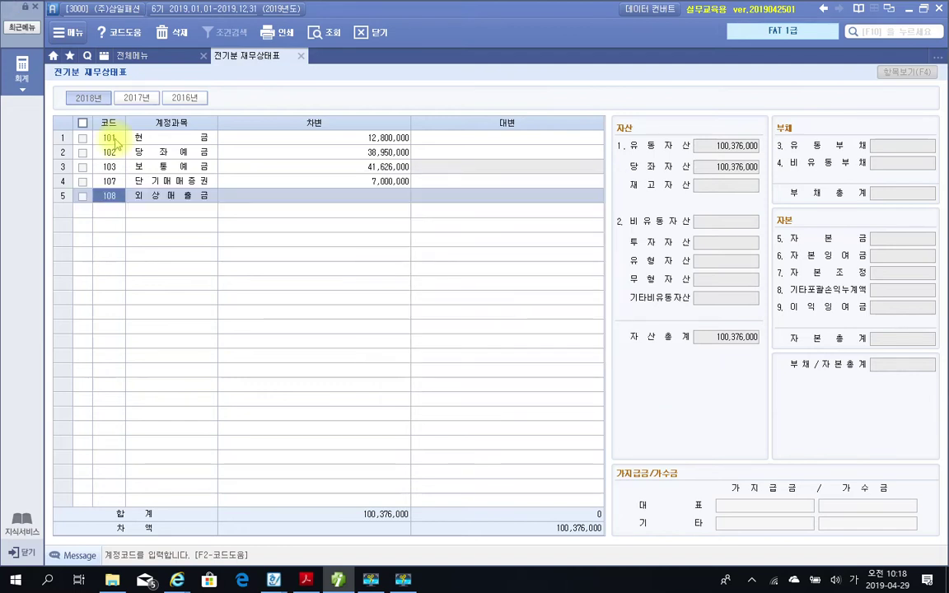
{"action": "key", "text": "Return"}
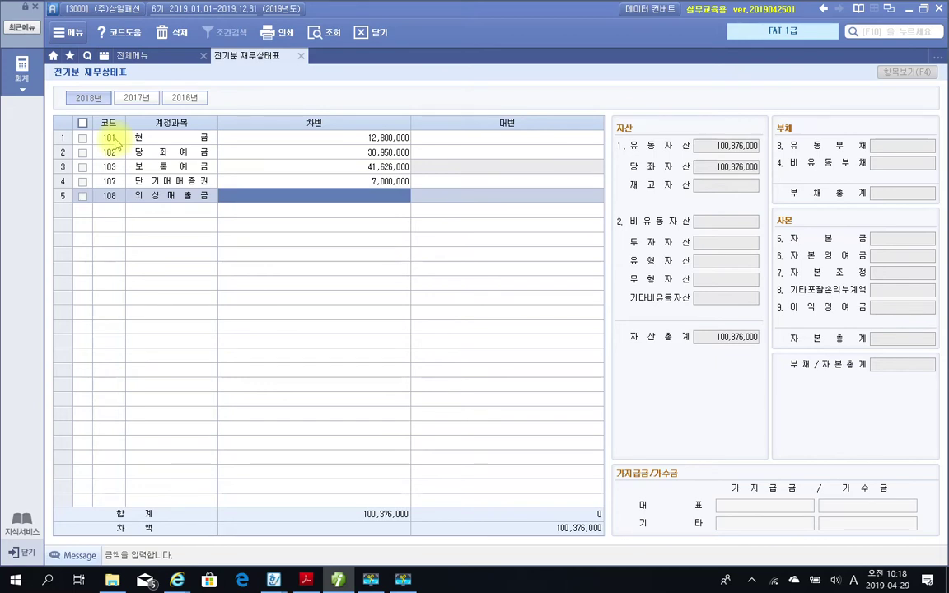
{"action": "type", "text": "8,200"}
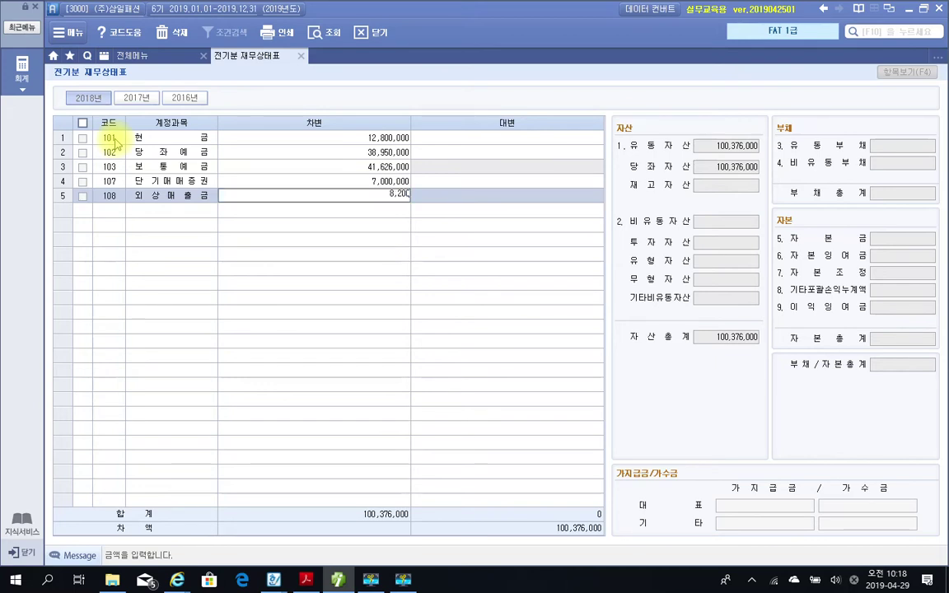
{"action": "type", "text": ",000"}
{"action": "key", "text": "Return"}
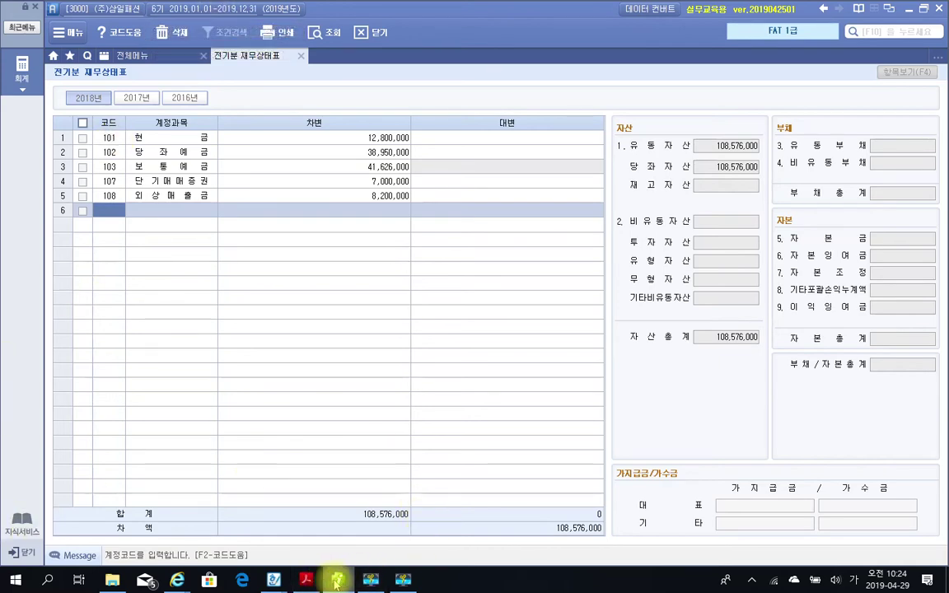
Bring up the balance sheet PDF to check the entered figures.
{"action": "left_click", "coordinate": [306, 580]}
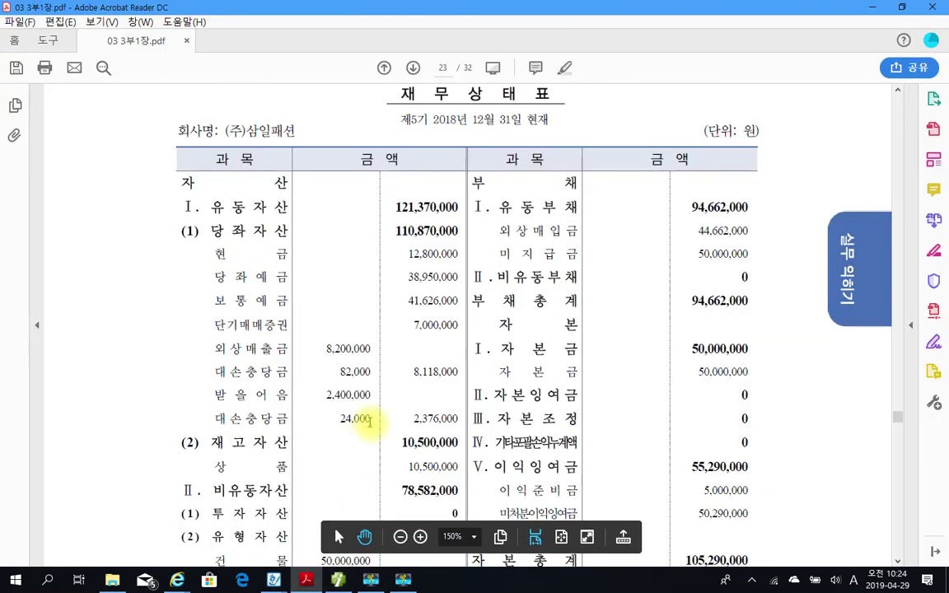
{"action": "scroll", "coordinate": [369, 423], "scroll_direction": "down", "scroll_amount": 3}
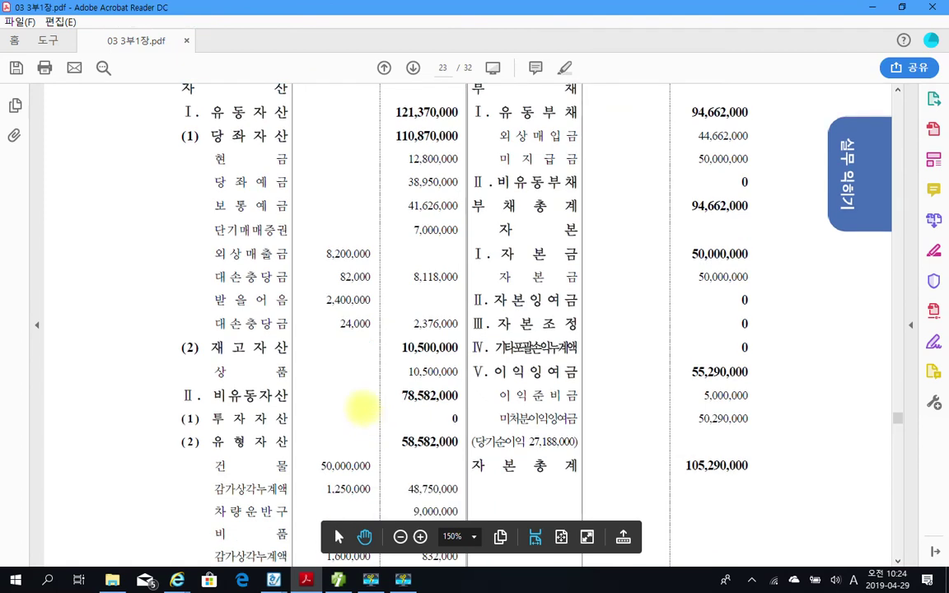
{"action": "mouse_move", "coordinate": [190, 238]}
{"action": "left_mouse_down"}
{"action": "mouse_move", "coordinate": [311, 268]}
{"action": "mouse_move", "coordinate": [467, 289]}
{"action": "left_mouse_up"}
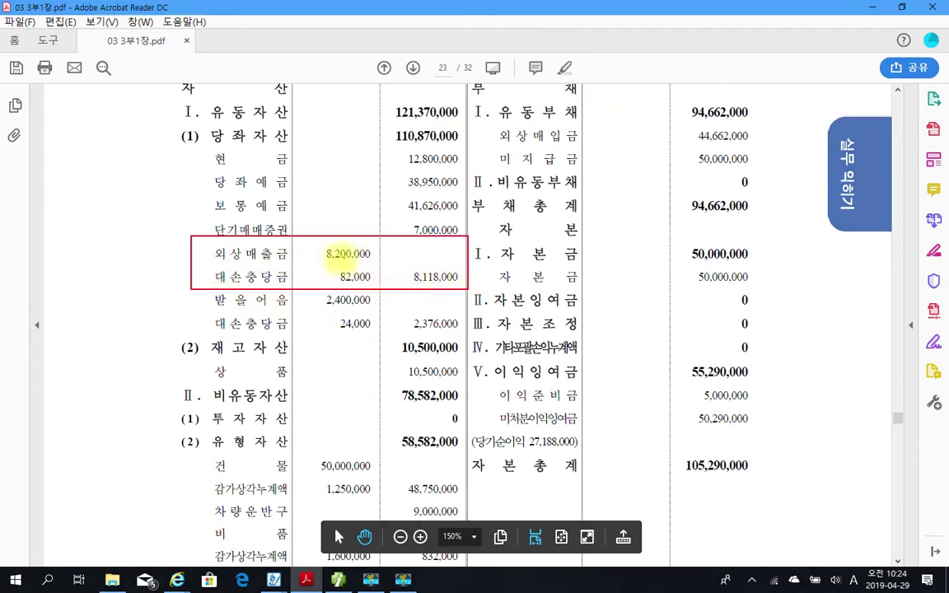
{"action": "left_click_drag", "start_coordinate": [327, 255], "coordinate": [370, 253]}
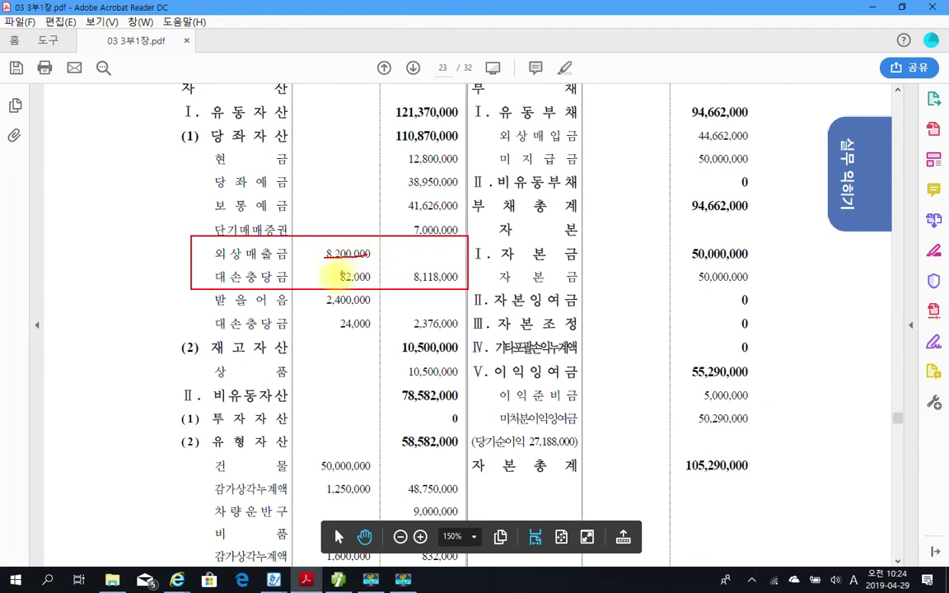
{"action": "left_click_drag", "start_coordinate": [331, 282], "coordinate": [369, 281]}
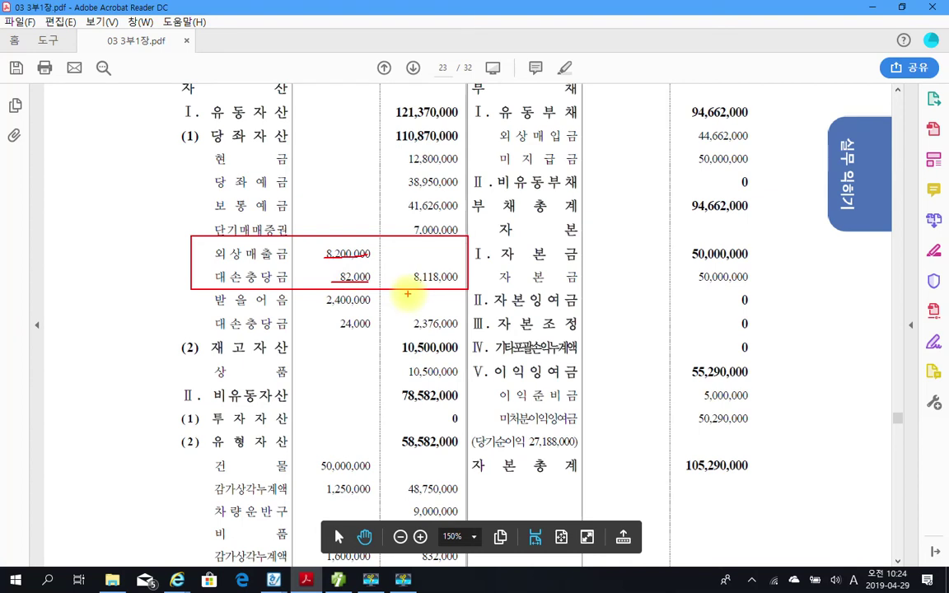
{"action": "left_click_drag", "start_coordinate": [408, 285], "coordinate": [454, 286]}
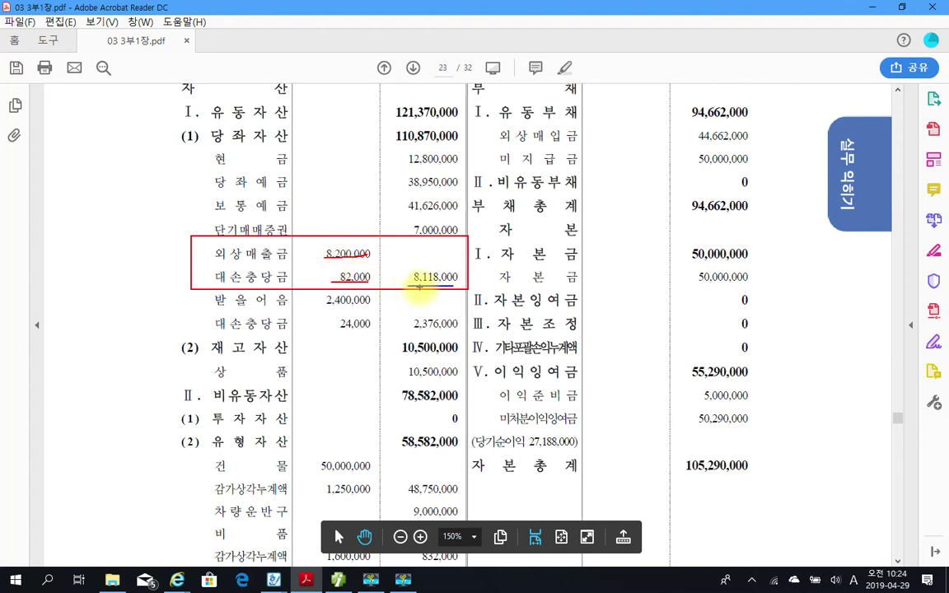
{"action": "mouse_move", "coordinate": [446, 273]}
{"action": "left_mouse_down"}
{"action": "mouse_move", "coordinate": [423, 286]}
{"action": "mouse_move", "coordinate": [435, 284]}
{"action": "left_mouse_up"}
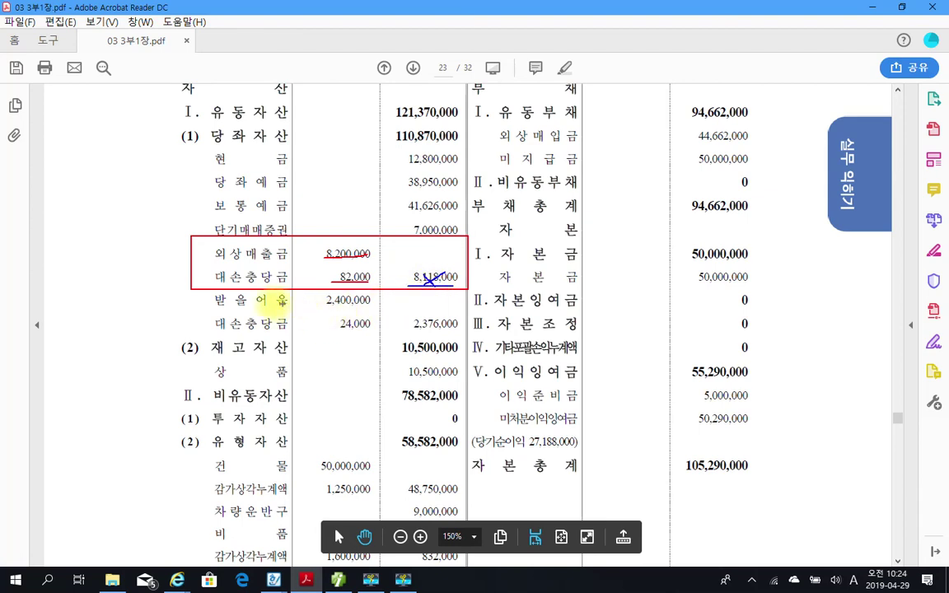
{"action": "left_click_drag", "start_coordinate": [211, 331], "coordinate": [286, 332]}
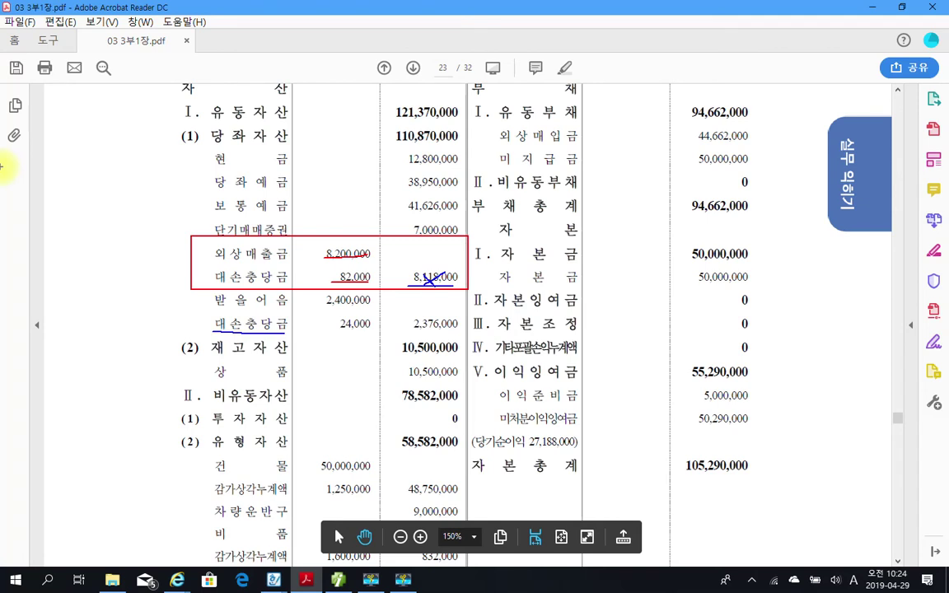
{"action": "mouse_move", "coordinate": [147, 274]}
{"action": "left_mouse_down"}
{"action": "mouse_move", "coordinate": [135, 289]}
{"action": "mouse_move", "coordinate": [190, 272]}
{"action": "mouse_move", "coordinate": [174, 300]}
{"action": "mouse_move", "coordinate": [128, 338]}
{"action": "mouse_move", "coordinate": [165, 337]}
{"action": "left_mouse_up"}
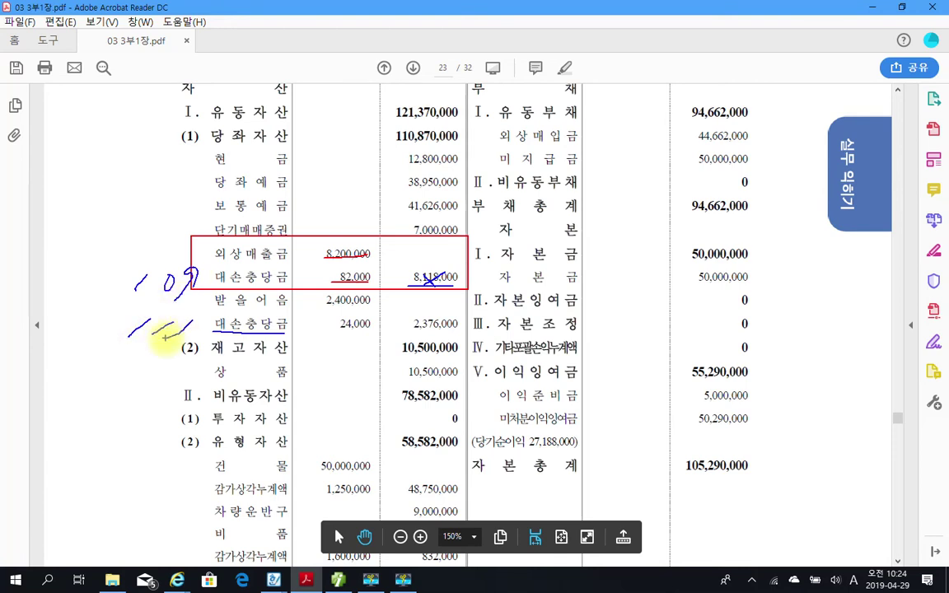
{"action": "key", "text": "Escape"}
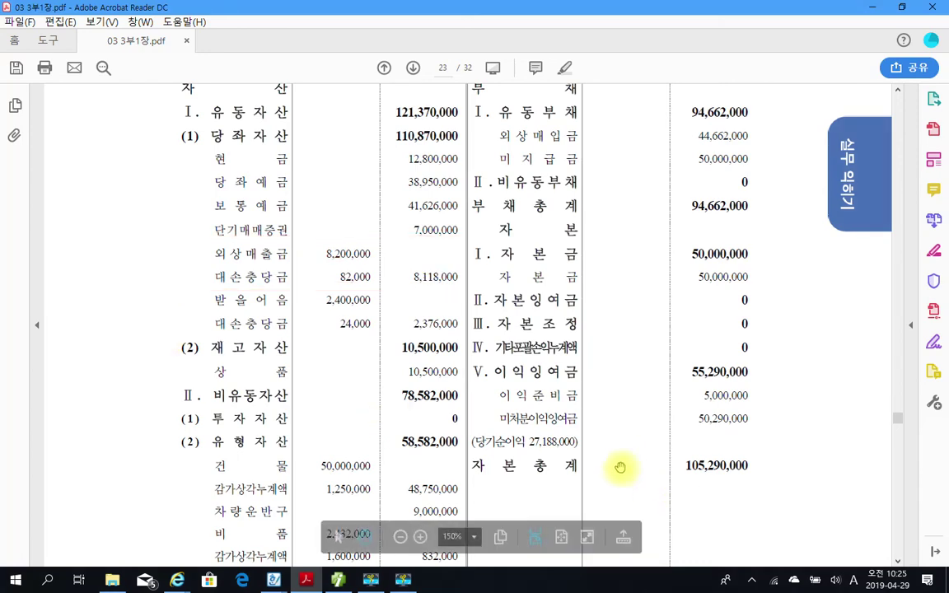
Back in Smart A, enter 109 대손충당금 with an 82,000 credit in row 6.
{"action": "left_click", "coordinate": [338, 578]}
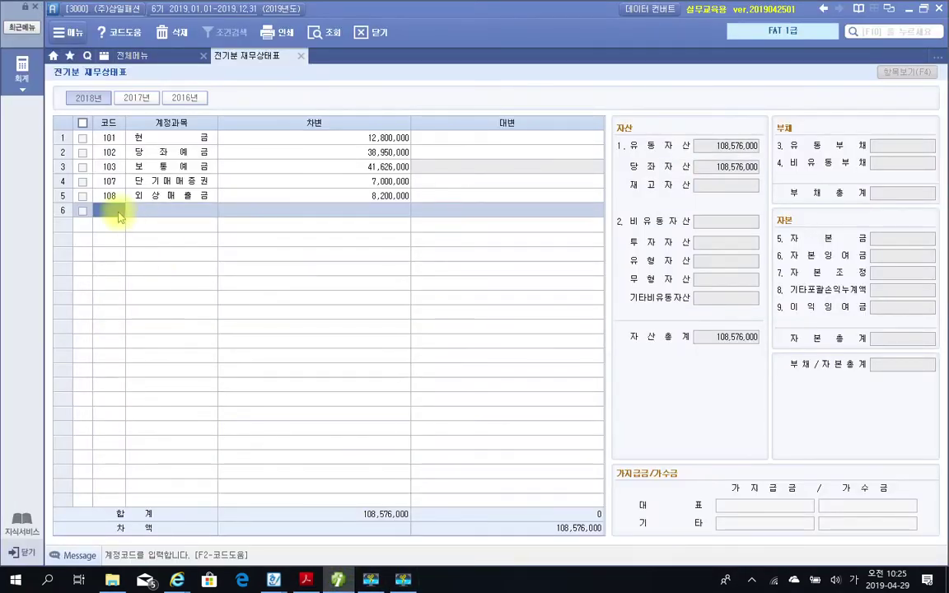
{"action": "left_click", "coordinate": [116, 211]}
{"action": "type", "text": "10"}
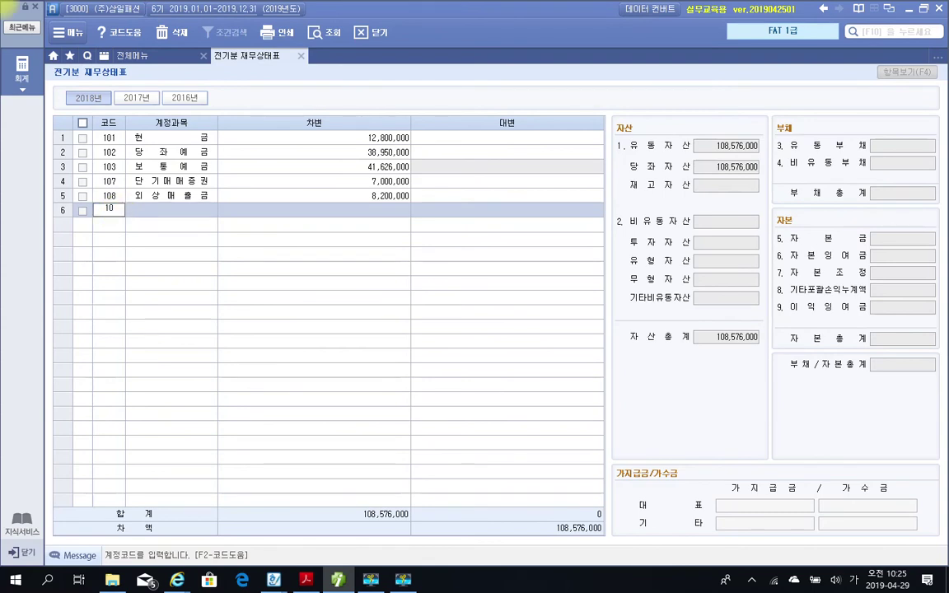
{"action": "type", "text": "9"}
{"action": "key", "text": "Return"}
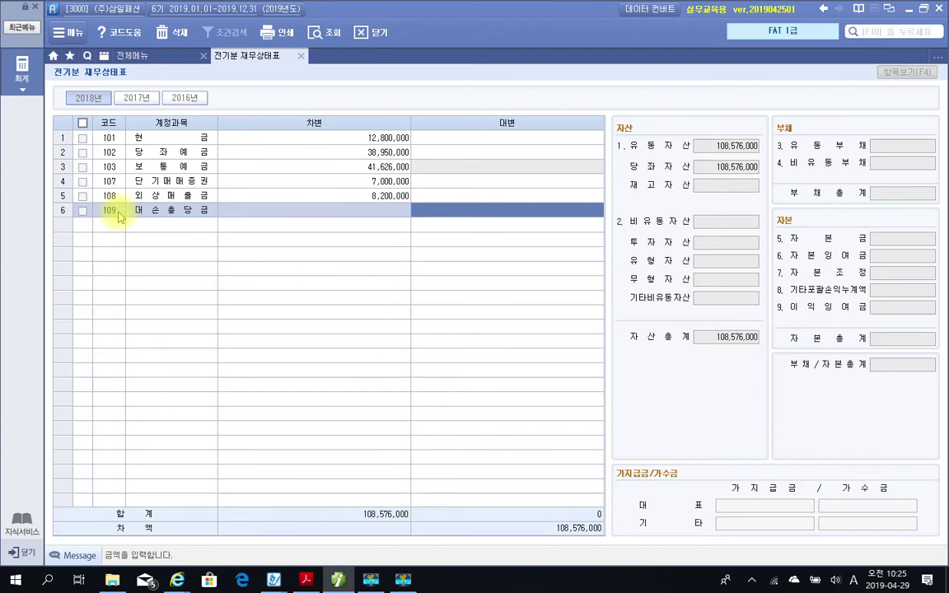
{"action": "type", "text": "820000"}
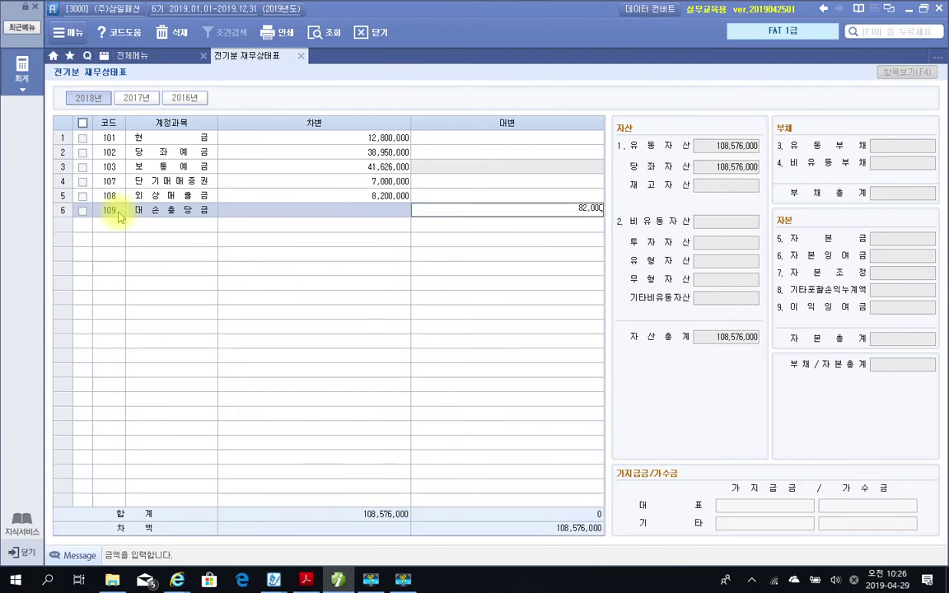
{"action": "key", "text": "Return"}
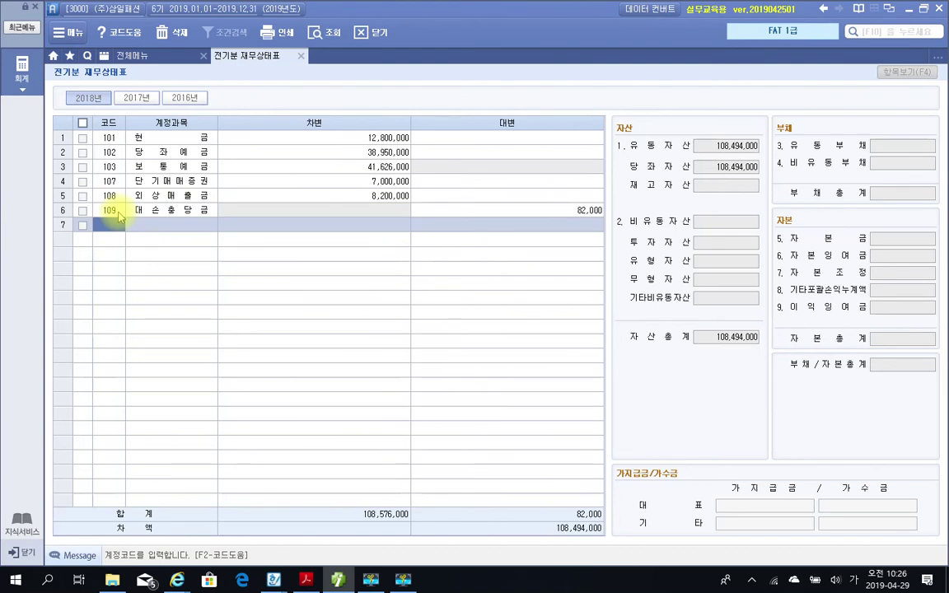
Add 110 받을어음 with a 2,400,000 debit and 111 대손충당금 with a 24,000 credit.
{"action": "type", "text": "받을"}
{"action": "key", "text": "Return"}
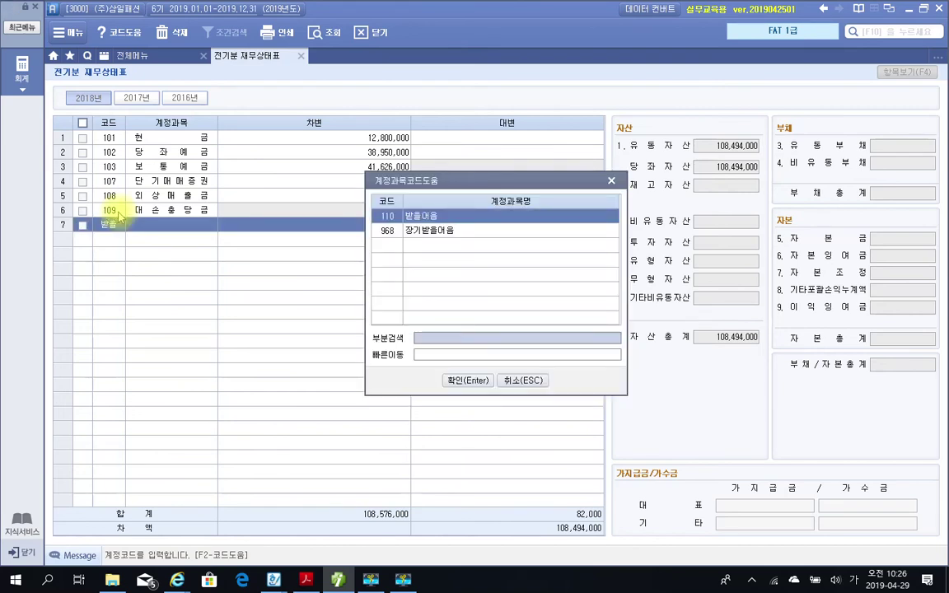
{"action": "key", "text": "Return"}
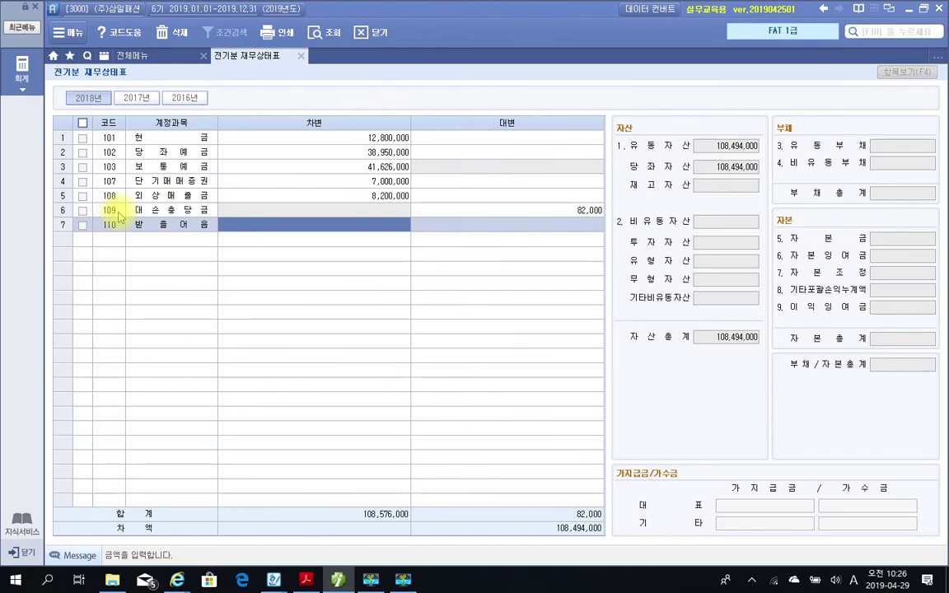
{"action": "type", "text": "2400000"}
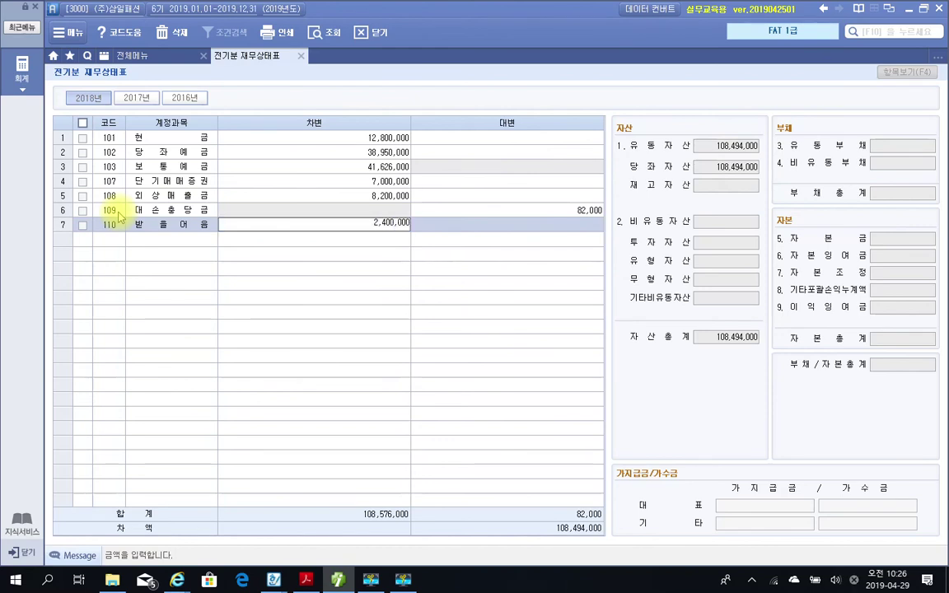
{"action": "key", "text": "Return"}
{"action": "type", "text": "1"}
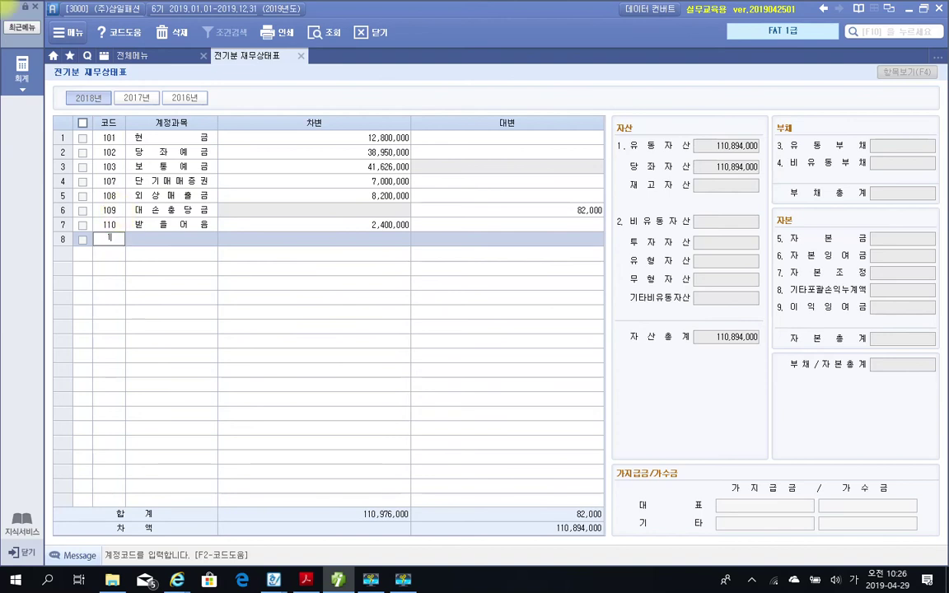
{"action": "type", "text": "11"}
{"action": "key", "text": "Return"}
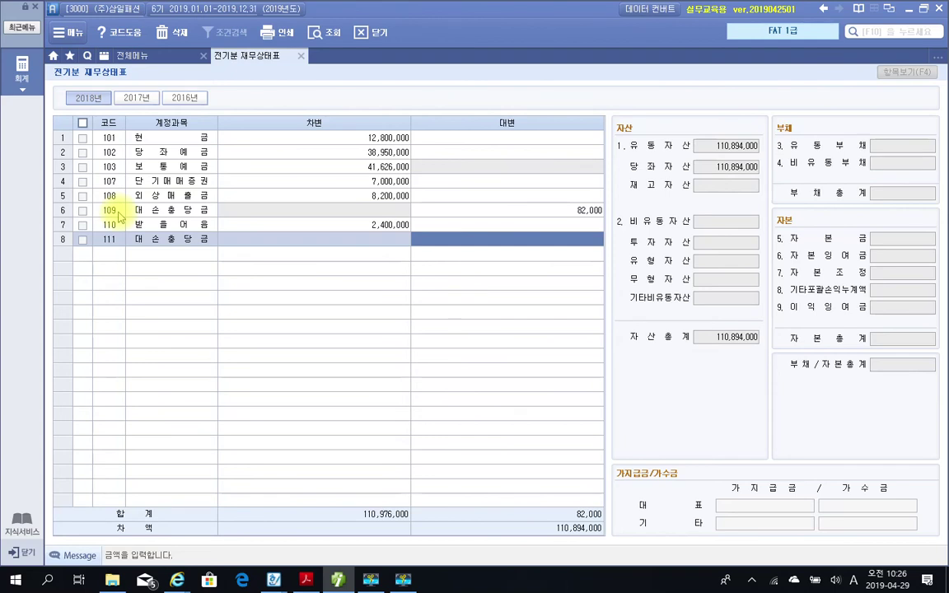
{"action": "type", "text": "240000"}
{"action": "key", "text": "Return"}
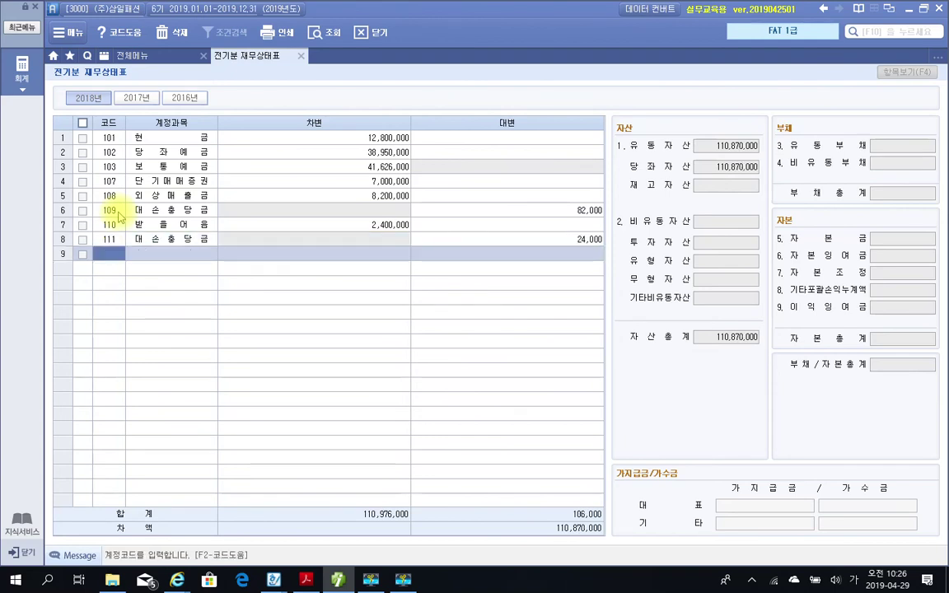
Try to type an account name in row 9, clearing mistyped text and an empty lookup.
{"action": "type", "text": "사유"}
{"action": "key", "text": "Escape"}
{"action": "type", "text": "ㅅㅅ프ㅅ"}
{"action": "key", "text": "BackSpace"}
{"action": "key", "text": "BackSpace"}
{"action": "key", "text": "BackSpace"}
{"action": "key", "text": "BackSpace"}
{"action": "type", "text": "ㅅ이ㅅ"}
{"action": "key", "text": "BackSpace"}
{"action": "key", "text": "BackSpace"}
{"action": "key", "text": "BackSpace"}
{"action": "type", "text": "ㅅ시ㅅ"}
{"action": "key", "text": "BackSpace"}
{"action": "key", "text": "BackSpace"}
{"action": "key", "text": "BackSpace"}
{"action": "type", "text": "ㅅ시ㅅ"}
{"action": "key", "text": "BackSpace"}
{"action": "key", "text": "BackSpace"}
{"action": "key", "text": "Return"}
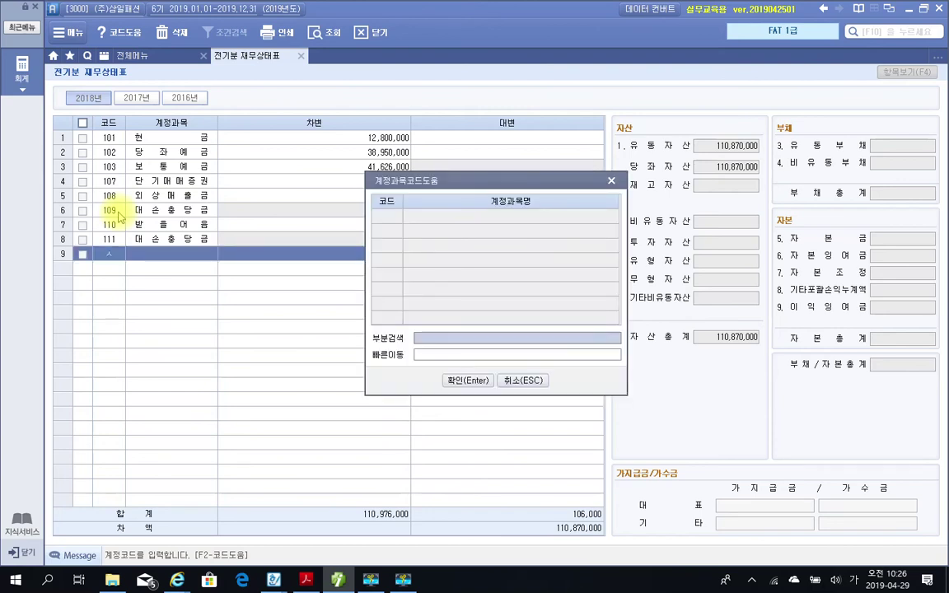
{"action": "left_click", "coordinate": [506, 381]}
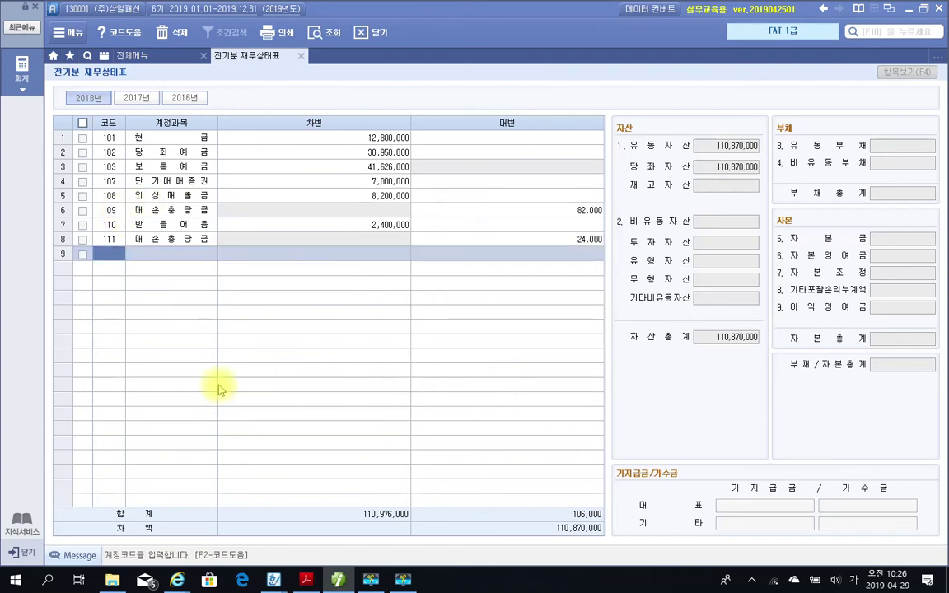
{"action": "type", "text": "ㅅㅅㅅ"}
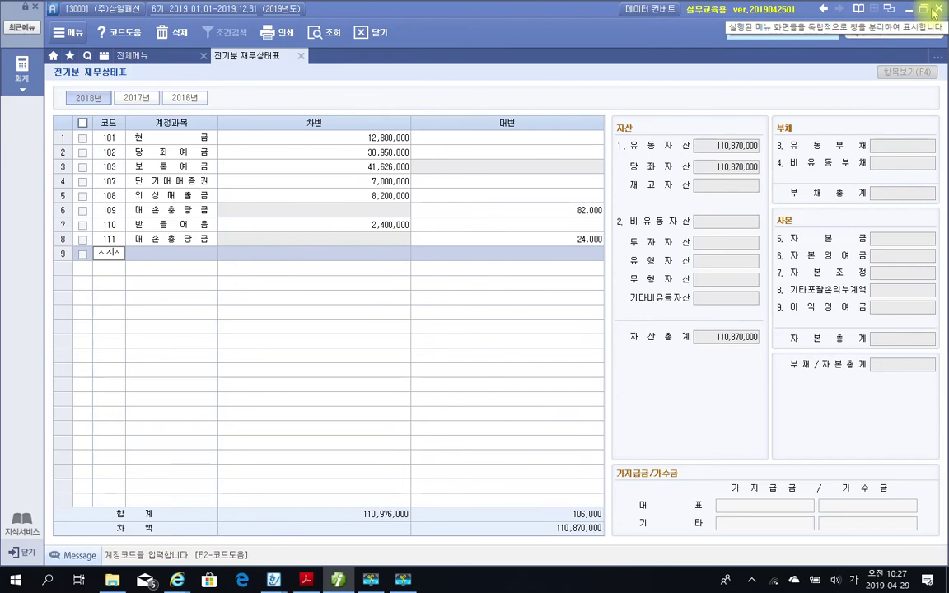
Restart IPLUS, log in to (주)삼일패션, maximize it, and reopen 전기분 재무상태표 from 전체메뉴.
{"action": "left_click", "coordinate": [939, 8]}
{"action": "left_click", "coordinate": [436, 319]}
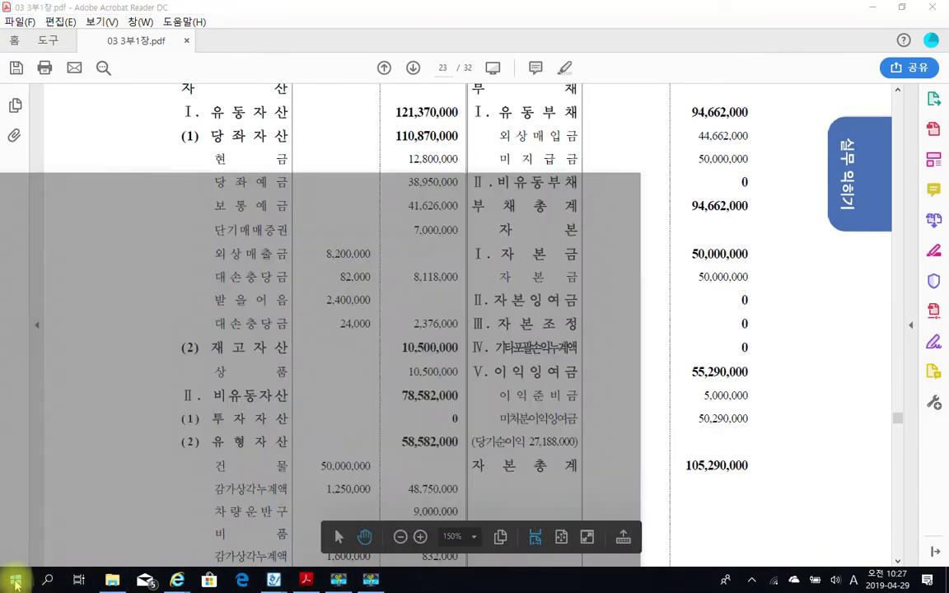
{"action": "key", "text": "super"}
{"action": "key", "text": "super"}
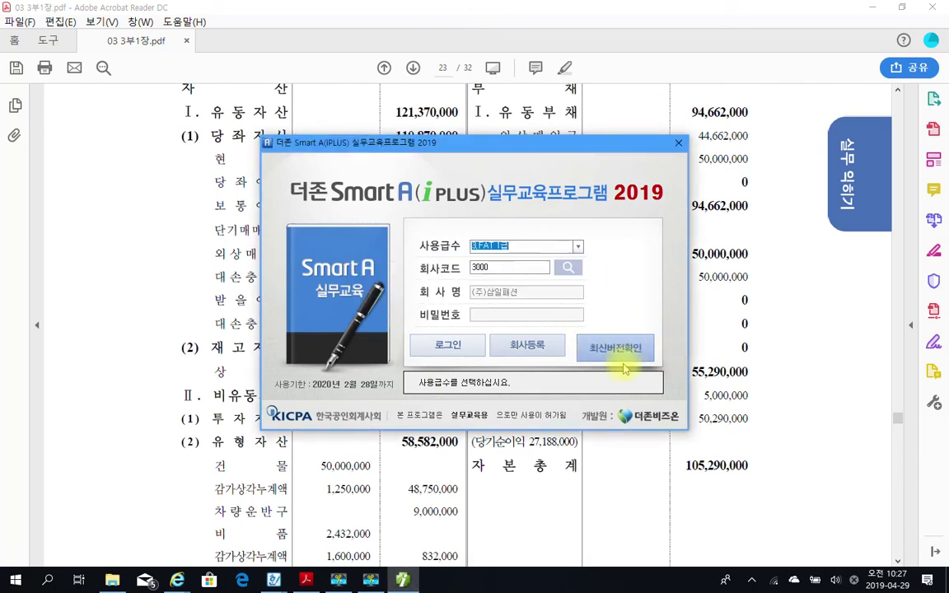
{"action": "left_click", "coordinate": [445, 345]}
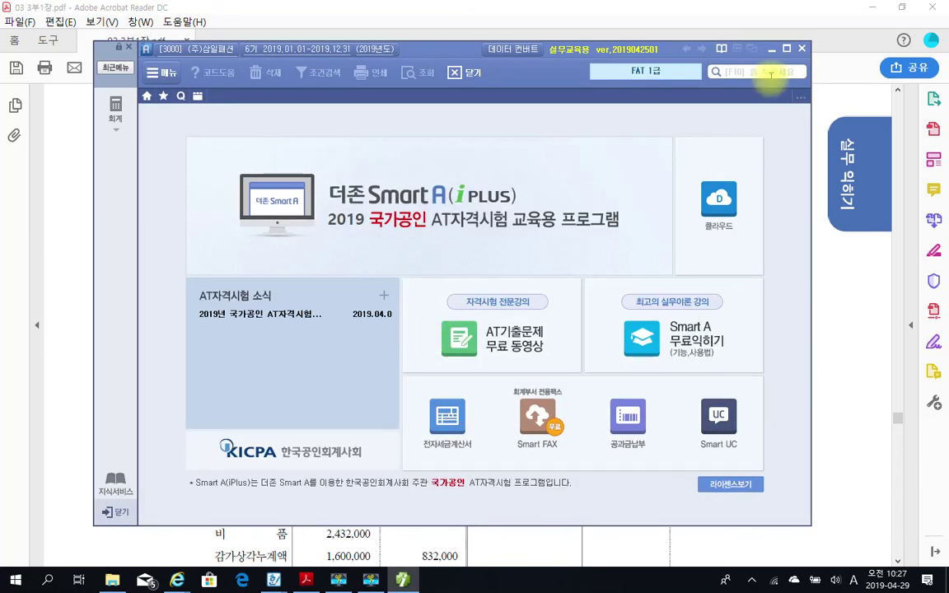
{"action": "double_click", "coordinate": [708, 49]}
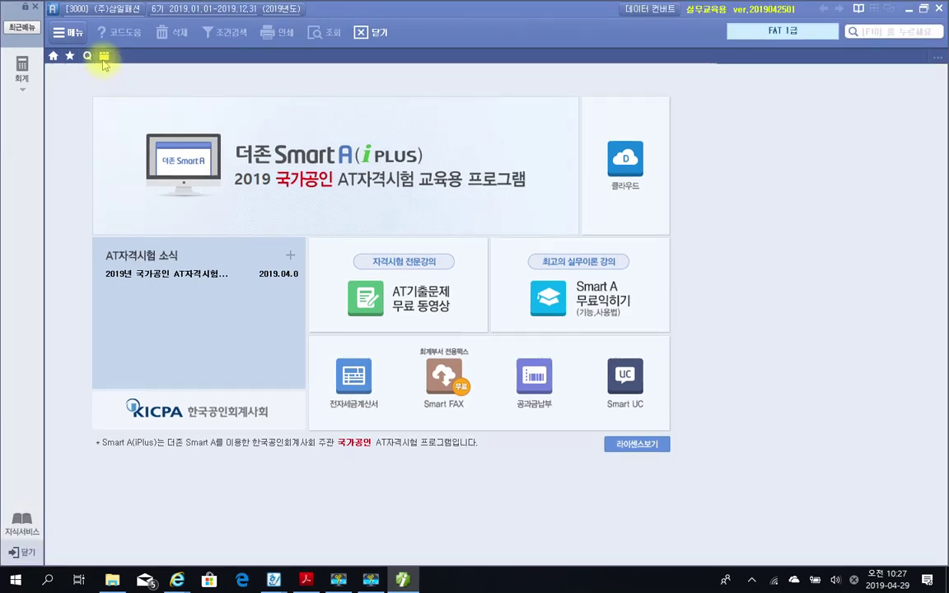
{"action": "left_click", "coordinate": [104, 56]}
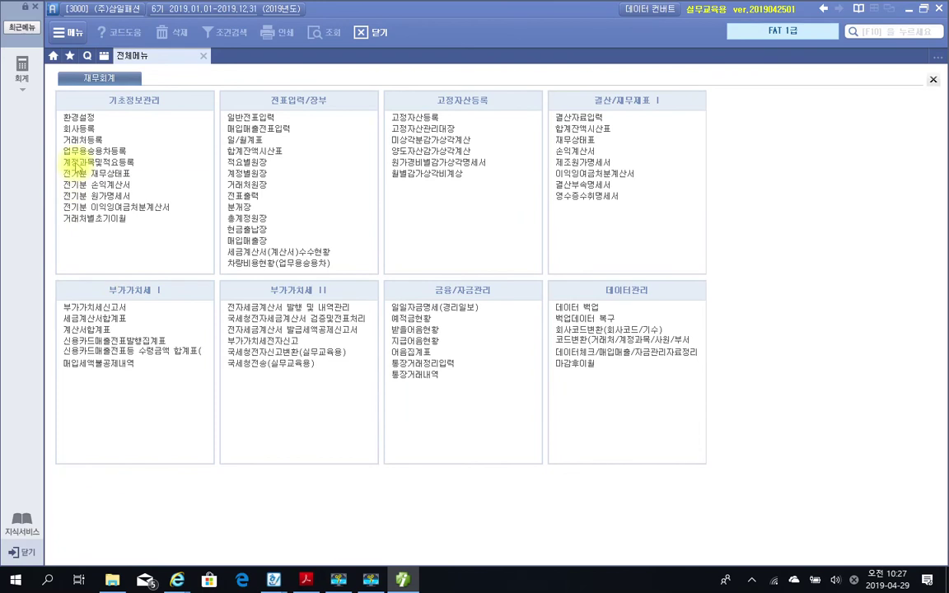
{"action": "left_click", "coordinate": [78, 175]}
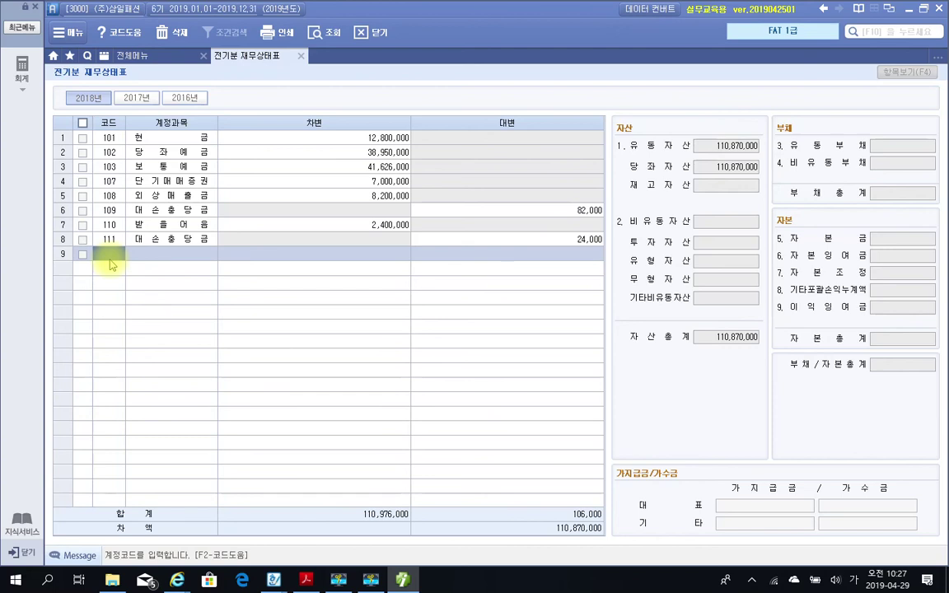
Enter 146 상품 with a 10,500,000 debit in row 9.
{"action": "type", "text": "사ㅇ품"}
{"action": "key", "text": "Return"}
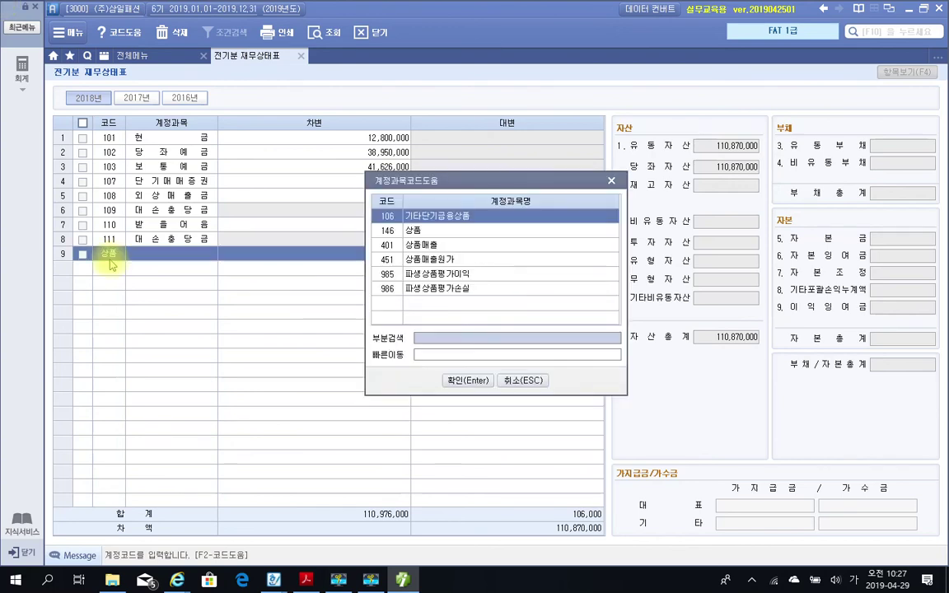
{"action": "key", "text": "Down"}
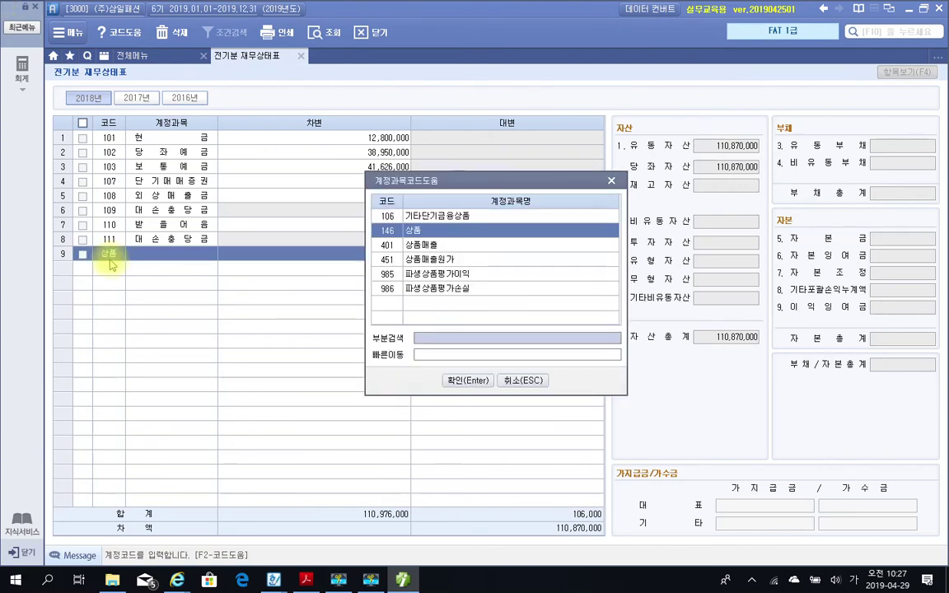
{"action": "key", "text": "Return"}
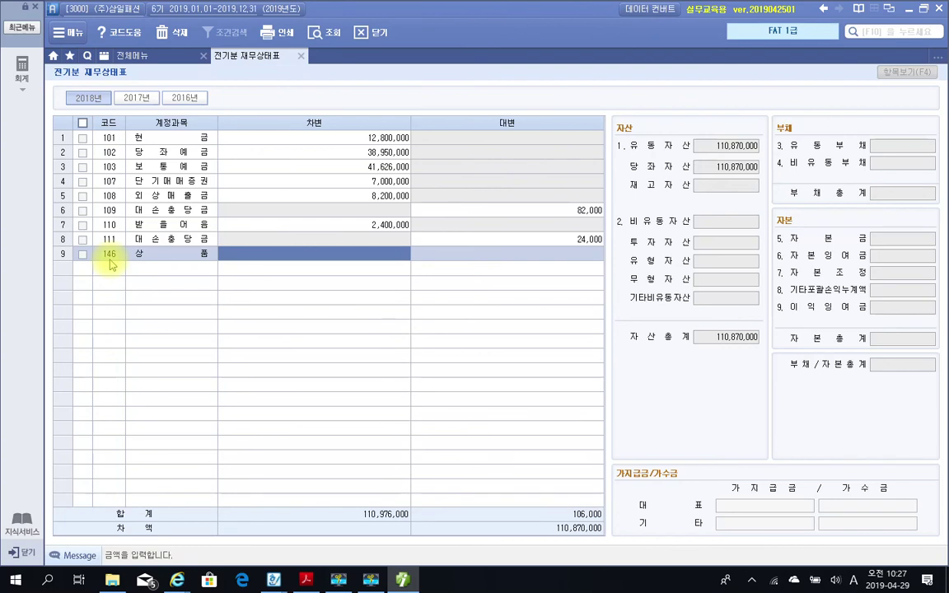
{"action": "type", "text": "10,500,000"}
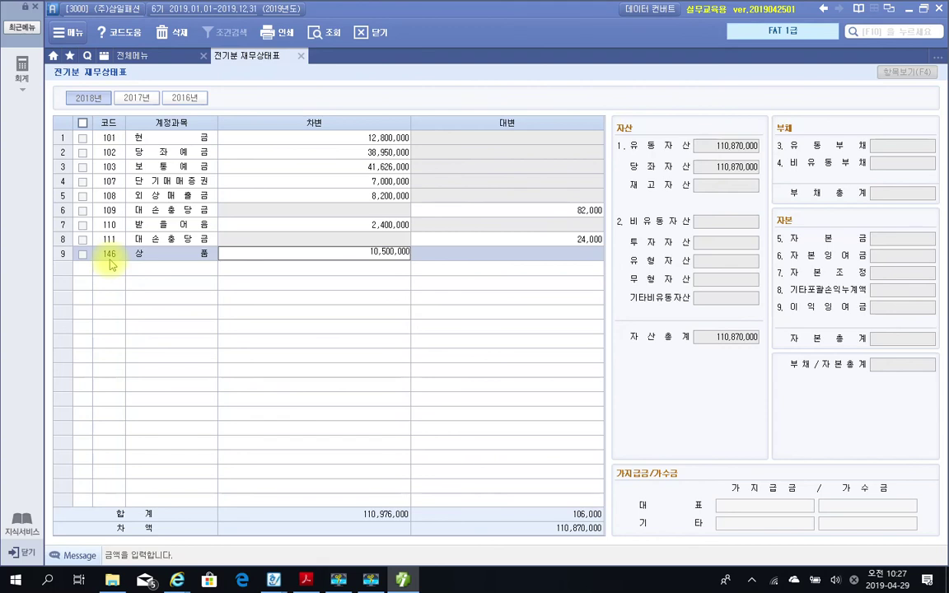
{"action": "key", "text": "Return"}
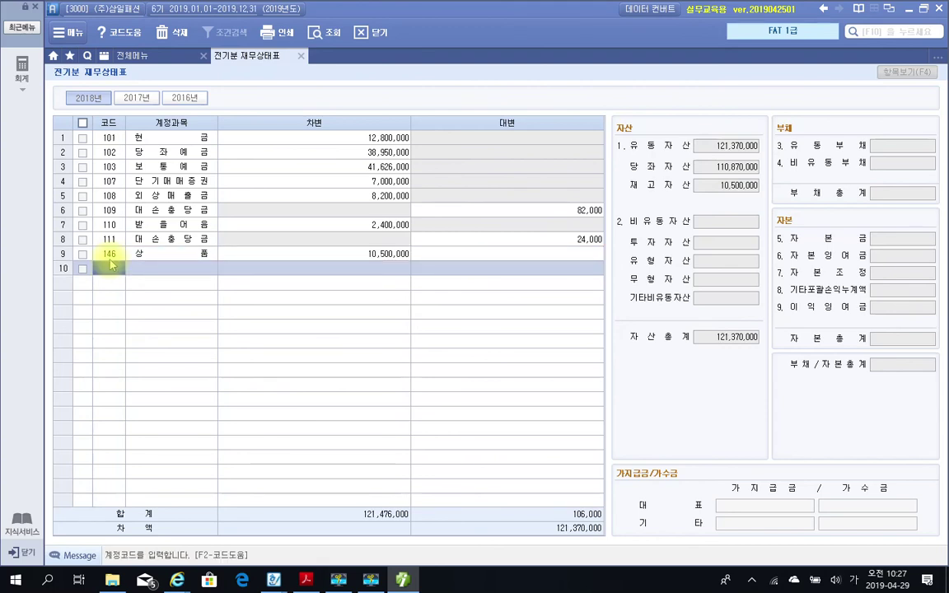
Add 202 건물 debit 50,000,000 and 203 감가상각누계액 credit 1,250,000.
{"action": "type", "text": "건ㅁㅜ레"}
{"action": "key", "text": "BackSpace"}
{"action": "key", "text": "BackSpace"}
{"action": "key", "text": "BackSpace"}
{"action": "type", "text": "ㅁㅜㄹ"}
{"action": "key", "text": "Return"}
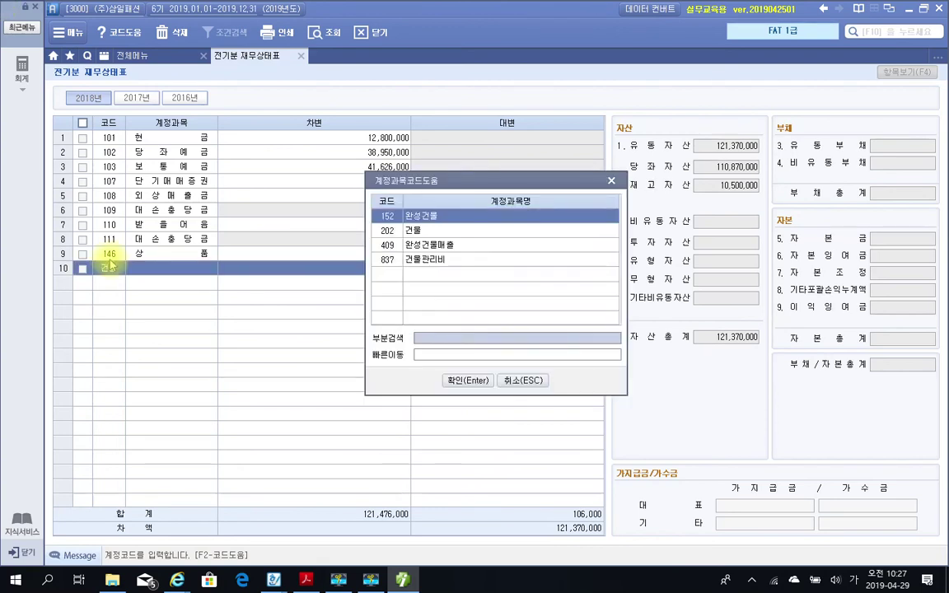
{"action": "key", "text": "Down"}
{"action": "key", "text": "Return"}
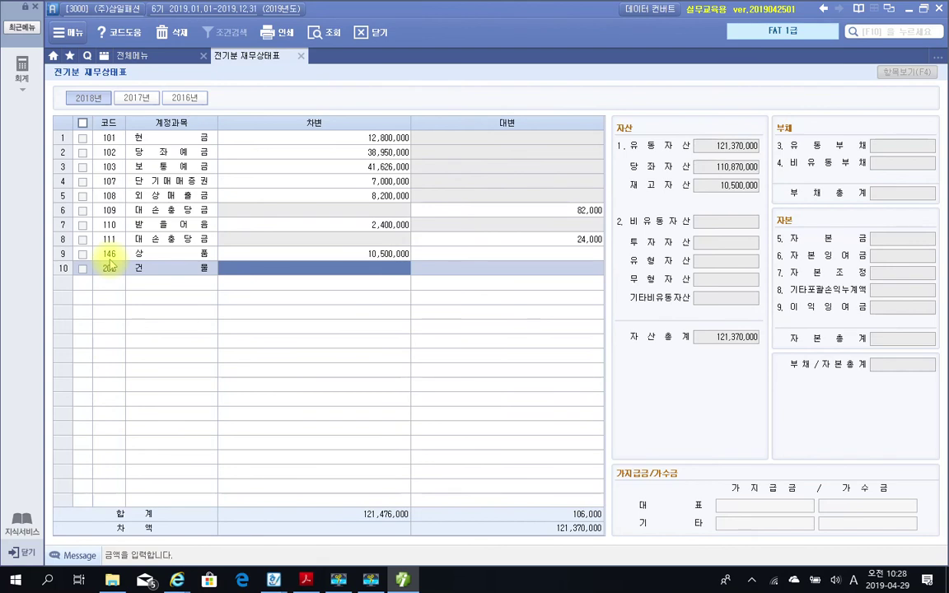
{"action": "type", "text": "50000000"}
{"action": "key", "text": "Return"}
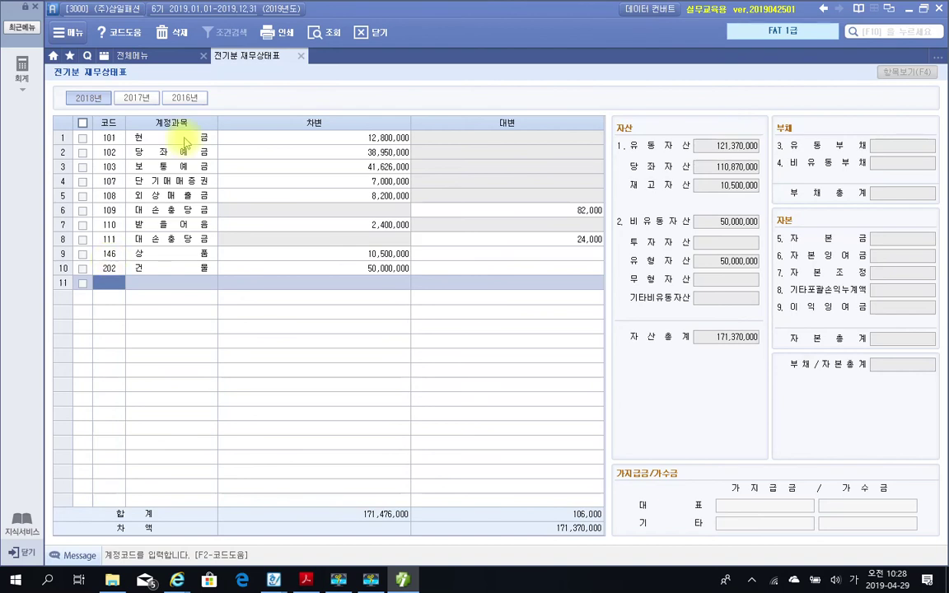
{"action": "type", "text": "203"}
{"action": "key", "text": "Return"}
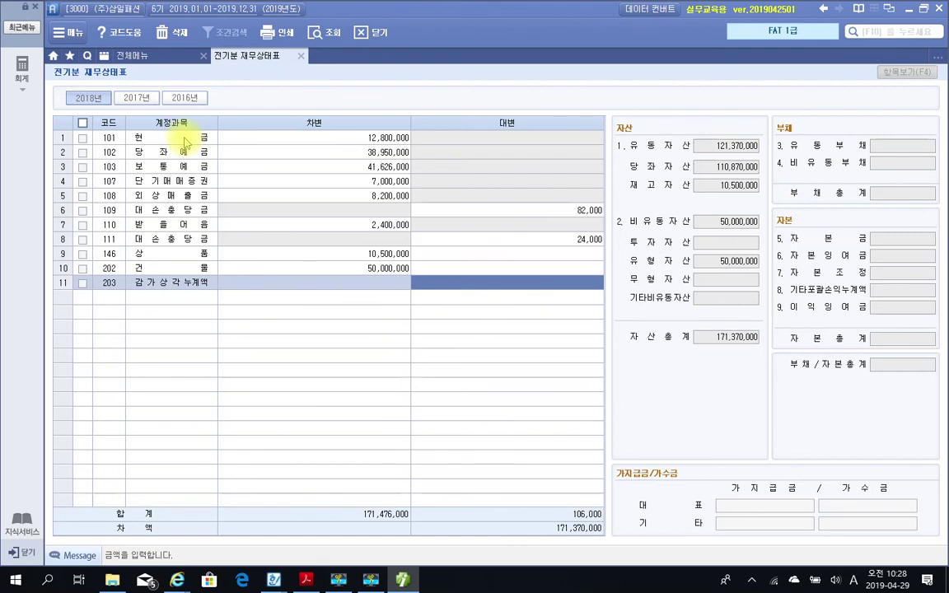
{"action": "type", "text": "1250000"}
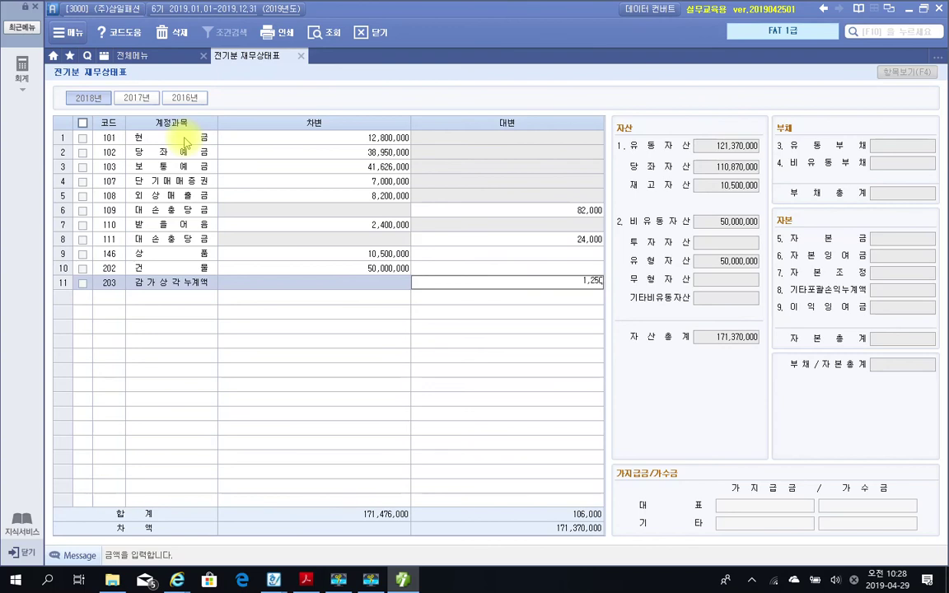
{"action": "key", "text": "Return"}
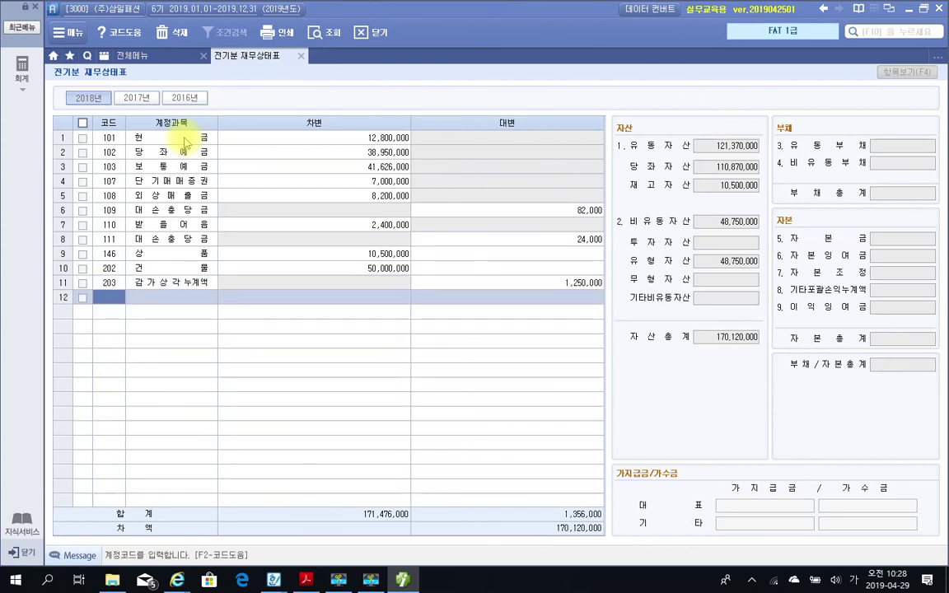
Add debits for 208 차량운반구 (9,000,000) and 212 비품 (2,432,000).
{"action": "type", "text": "차량"}
{"action": "key", "text": "Return"}
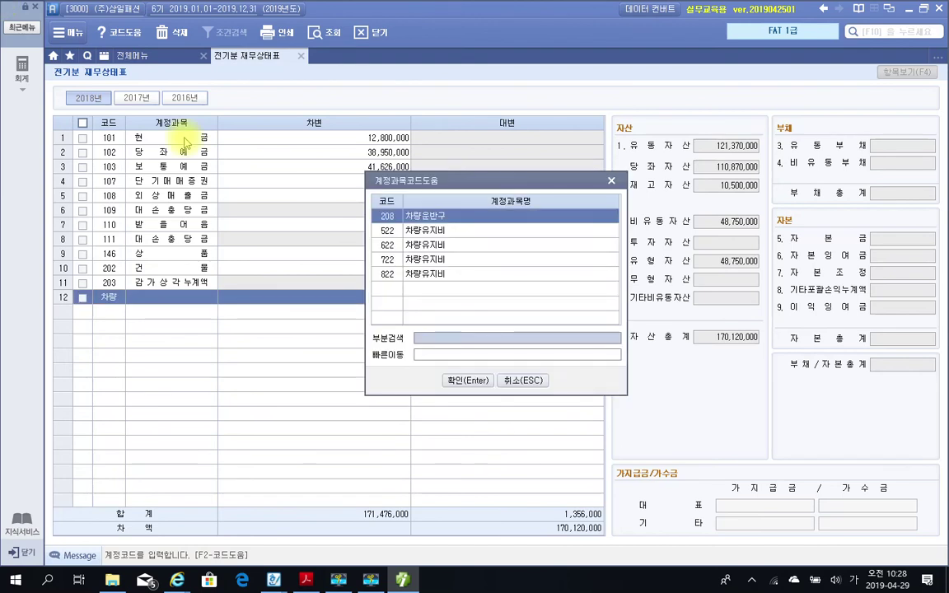
{"action": "key", "text": "Return"}
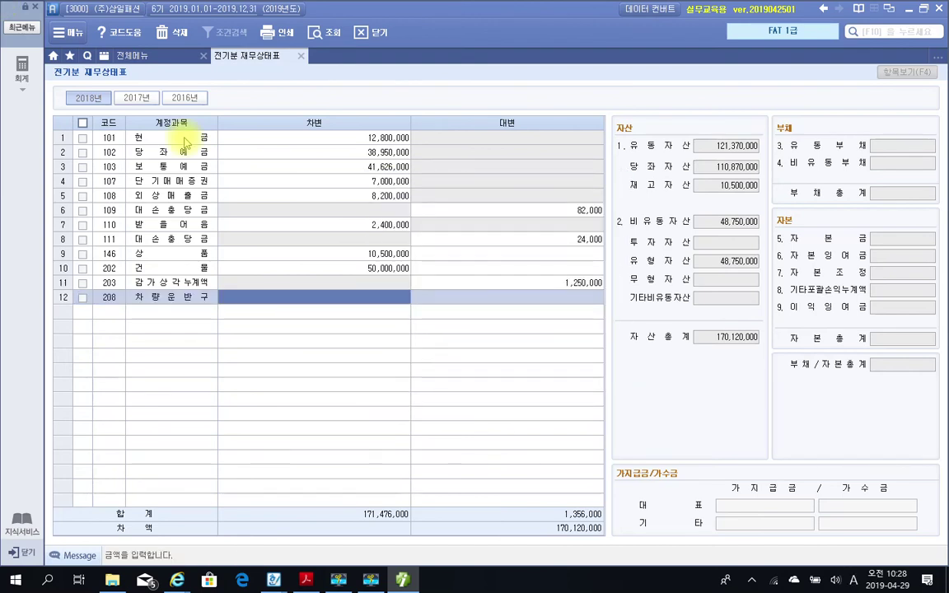
{"action": "type", "text": "9000000"}
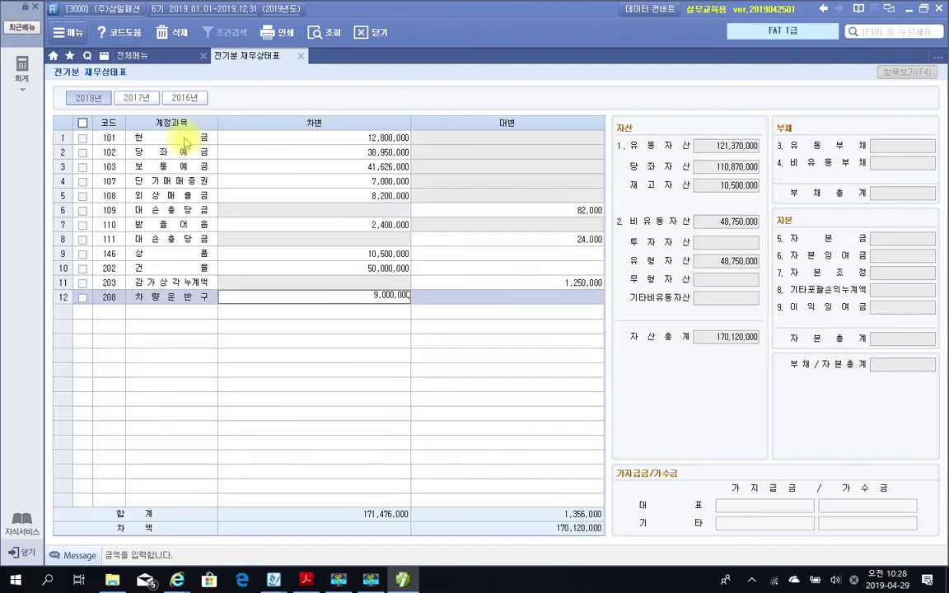
{"action": "key", "text": "Return"}
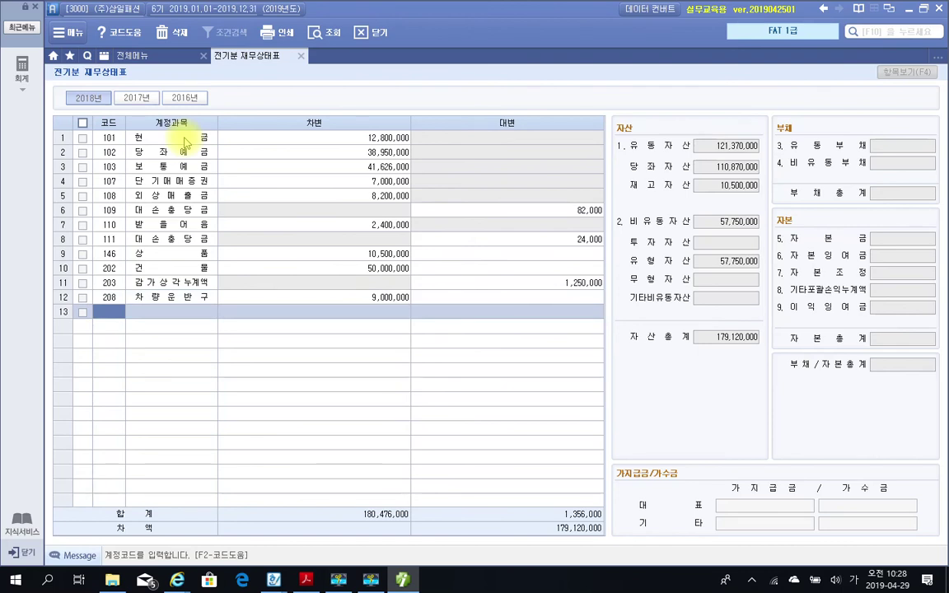
{"action": "type", "text": "비품"}
{"action": "key", "text": "Return"}
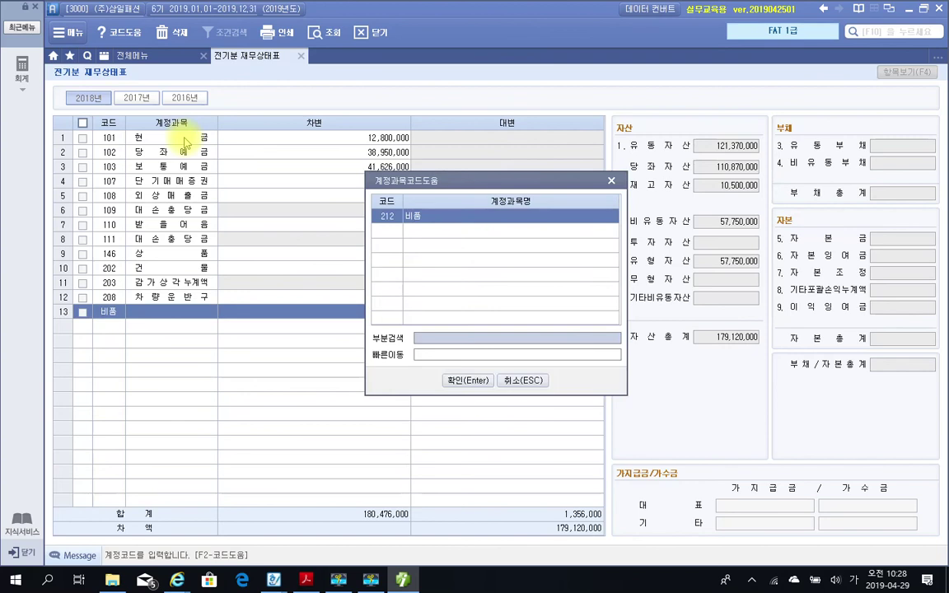
{"action": "key", "text": "Return"}
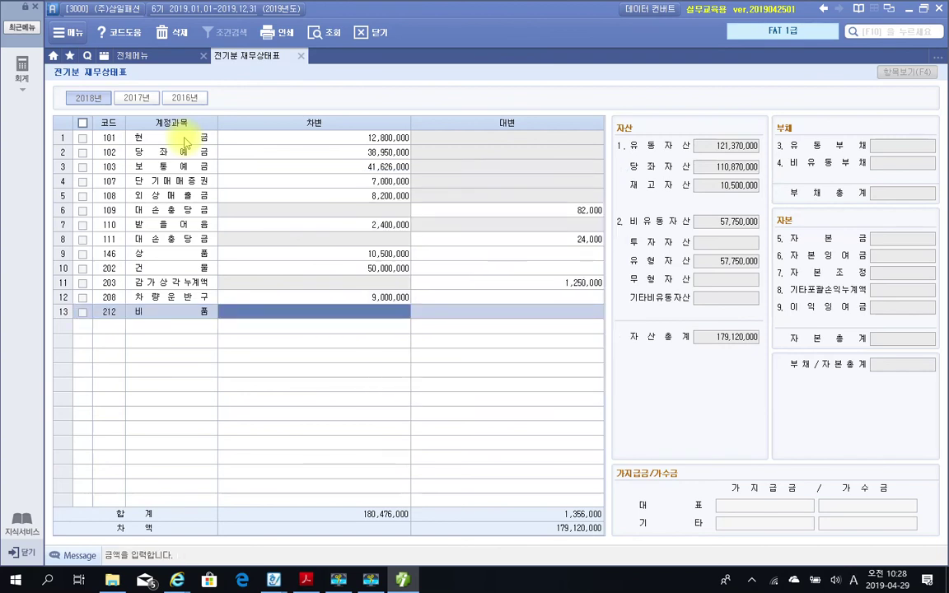
{"action": "type", "text": "2432000"}
{"action": "key", "text": "Return"}
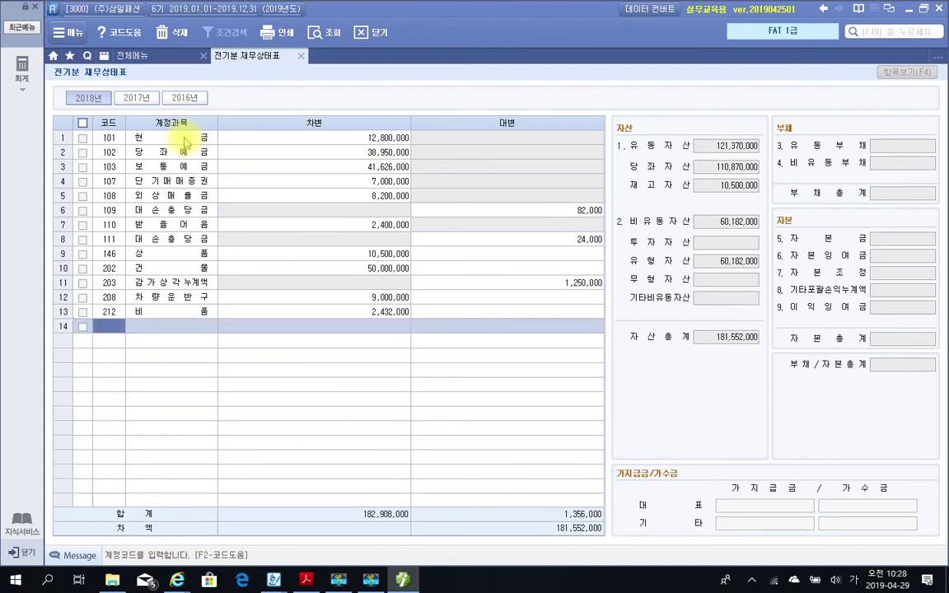
Look up 감가상각누계액 for row 14, then back out of the entry.
{"action": "type", "text": "감가"}
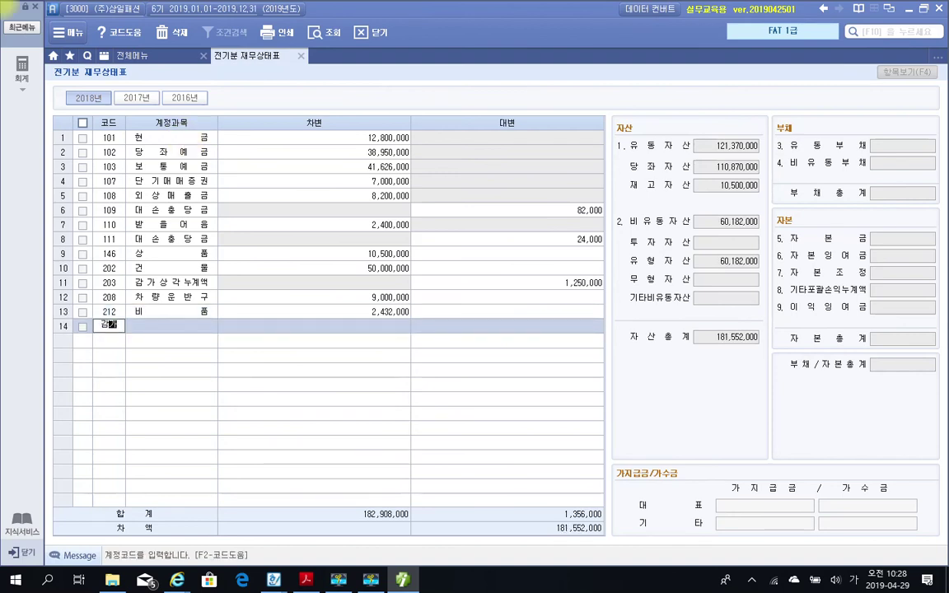
{"action": "key", "text": "Return"}
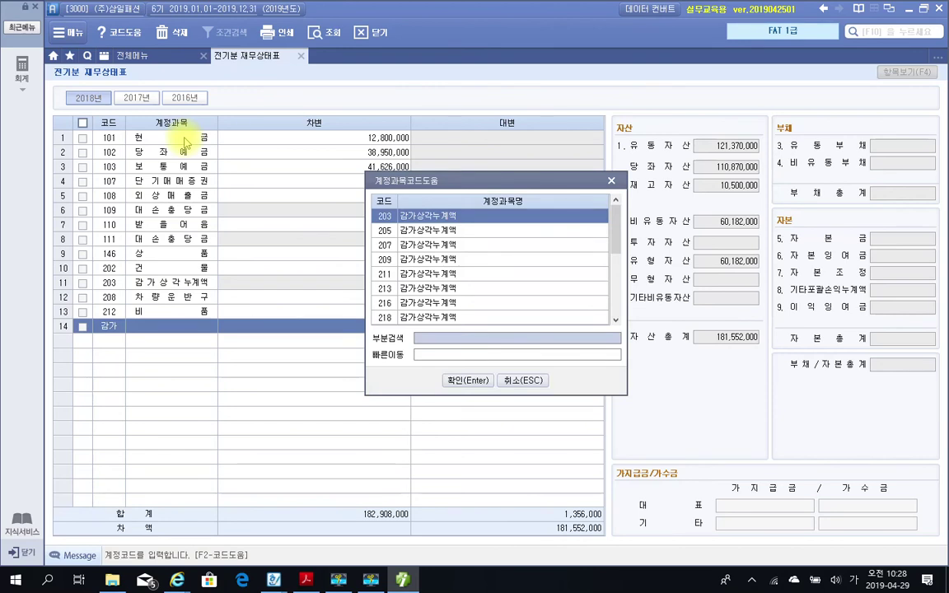
{"action": "key", "text": "Return"}
{"action": "key", "text": "Escape"}
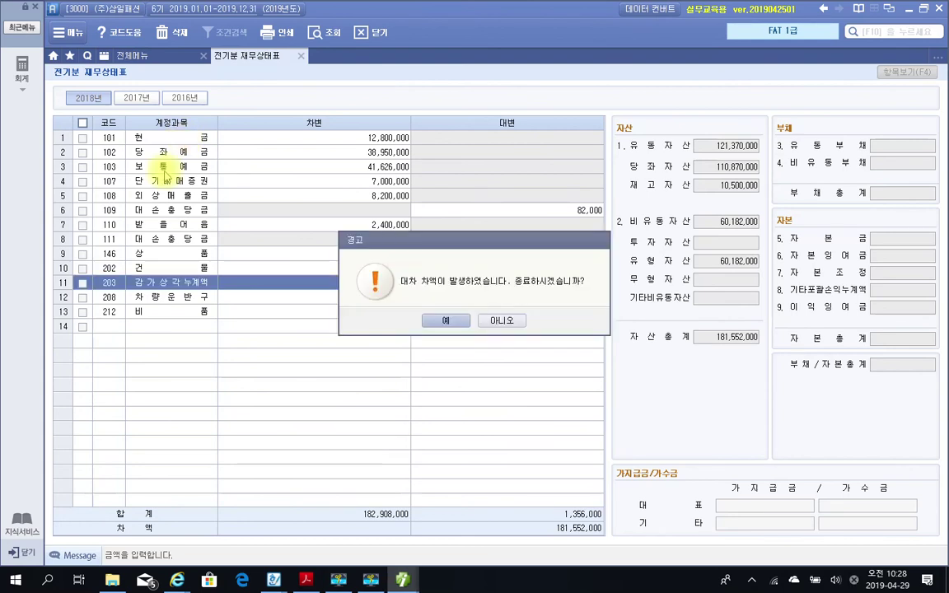
Decline the warning and enter 213 감가상각누계액 with a 1,600,000 credit in row 14.
{"action": "left_click", "coordinate": [519, 322]}
{"action": "left_click", "coordinate": [118, 327]}
{"action": "type", "text": "213"}
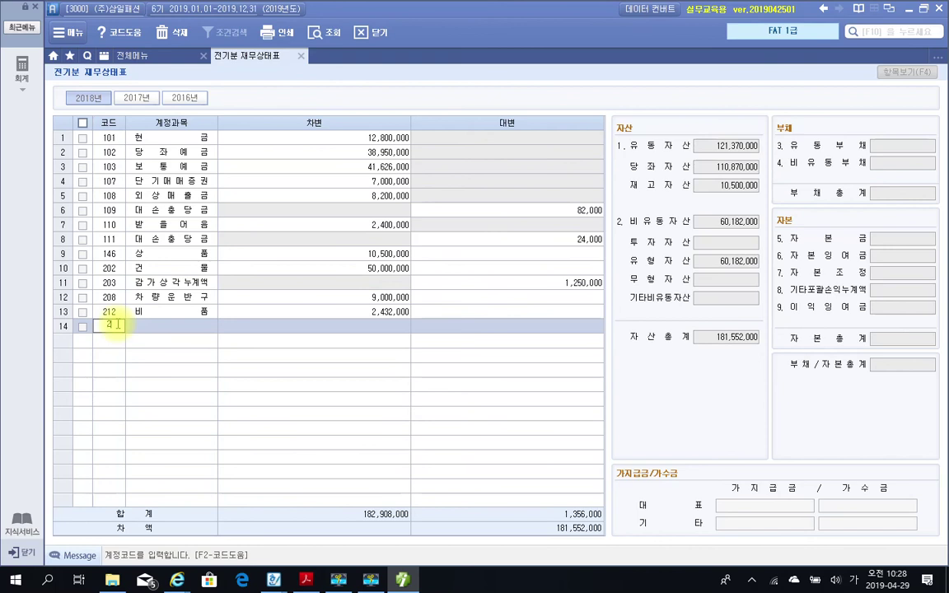
{"action": "key", "text": "Return"}
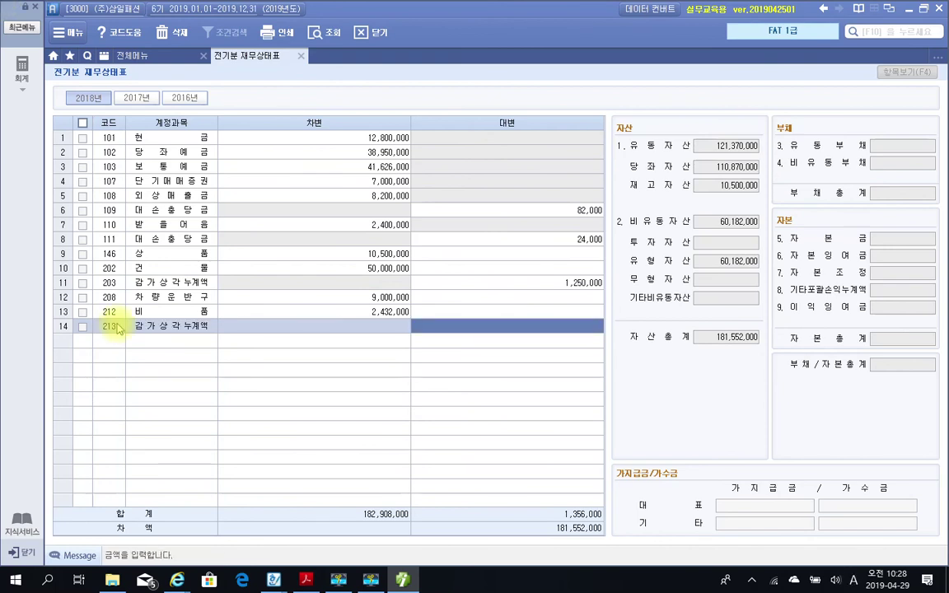
{"action": "type", "text": "1600000"}
{"action": "key", "text": "Return"}
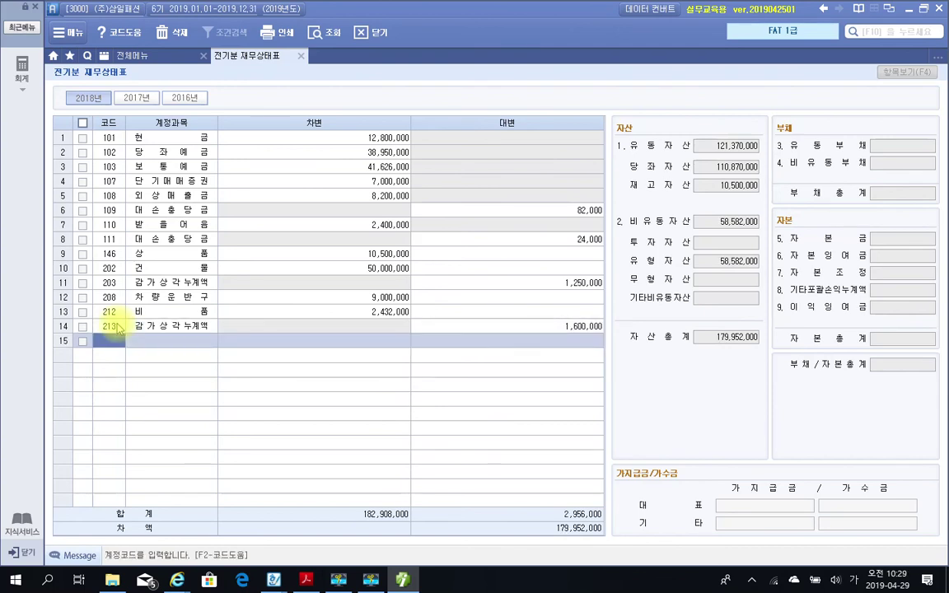
Pick 962 임차보증금 for row 15 and enter a 20,000,000 debit.
{"action": "type", "text": "임차"}
{"action": "key", "text": "Return"}
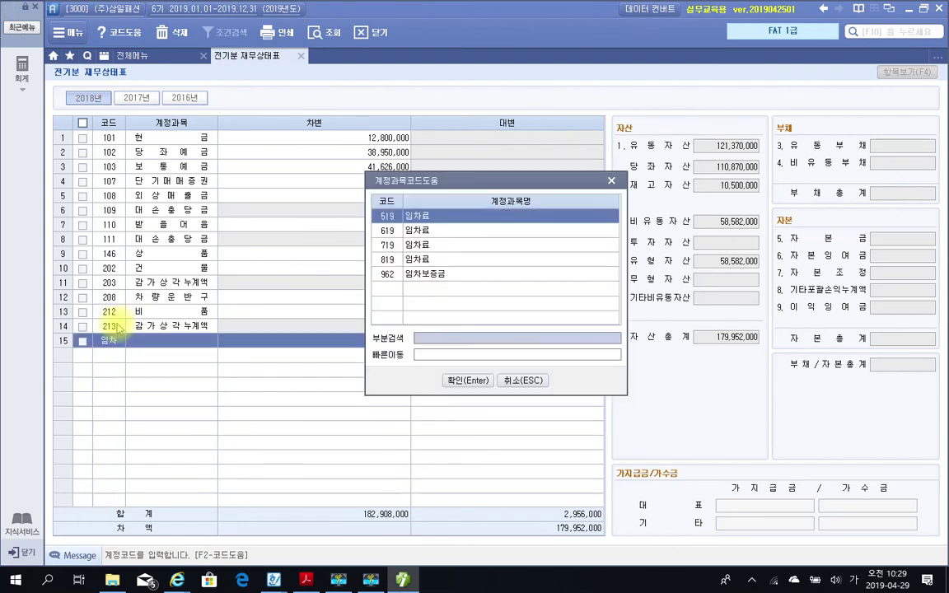
{"action": "key", "text": "Down"}
{"action": "key", "text": "Down"}
{"action": "key", "text": "Down"}
{"action": "key", "text": "Down"}
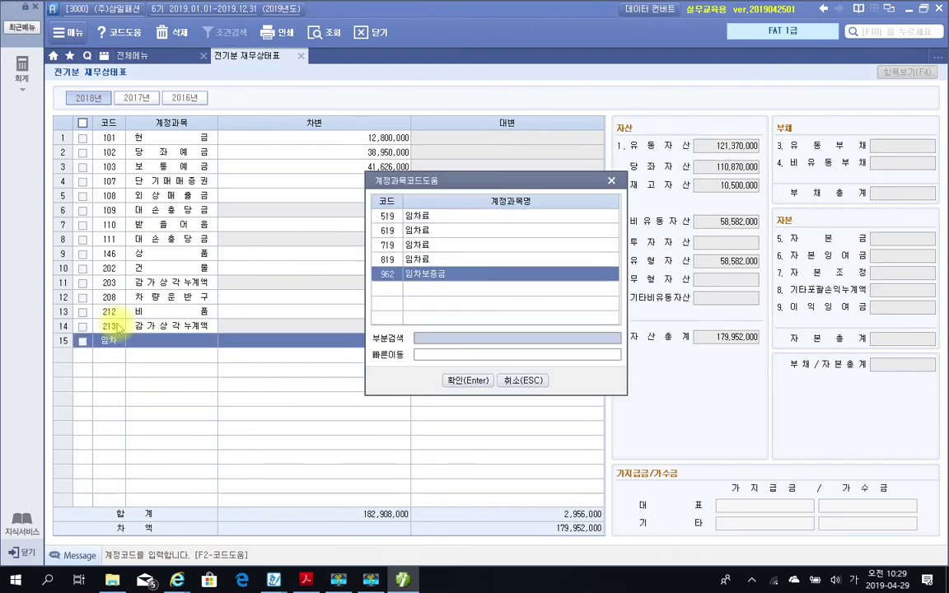
{"action": "key", "text": "Return"}
{"action": "key", "text": "Return"}
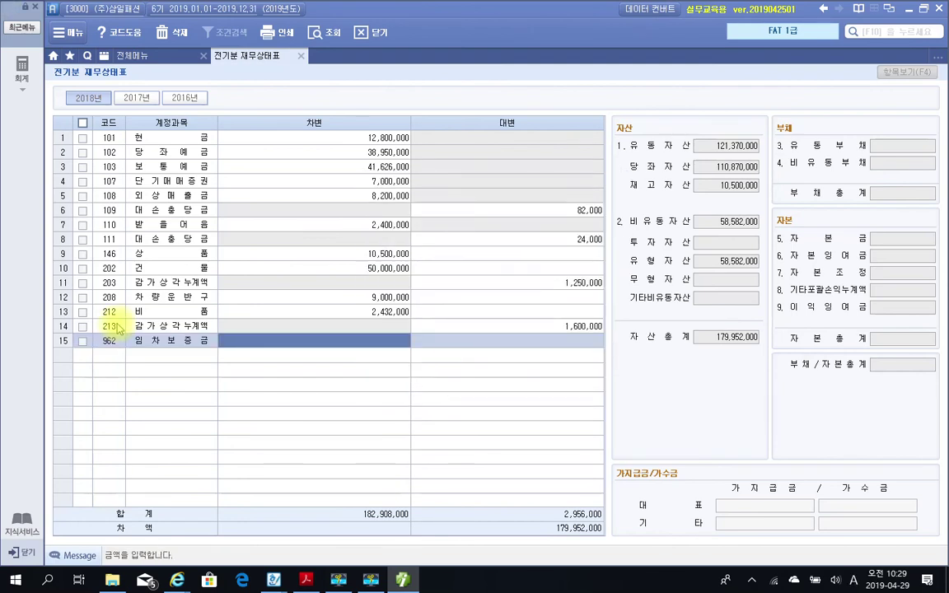
{"action": "type", "text": "20000000"}
{"action": "key", "text": "Return"}
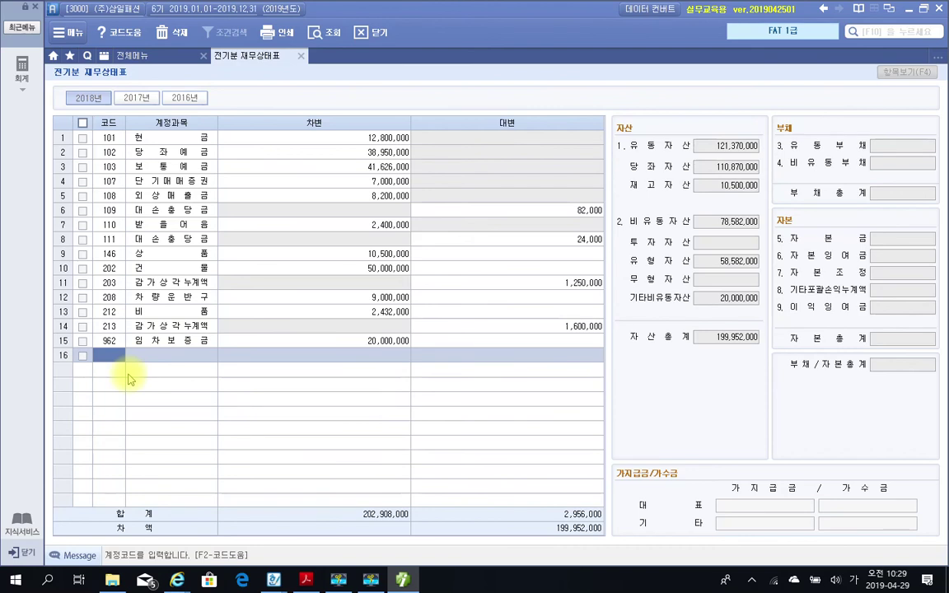
Enter credits for code 251 (44,662,000) and code 253 (50,000,000) in rows 16–17.
{"action": "type", "text": "251"}
{"action": "key", "text": "Return"}
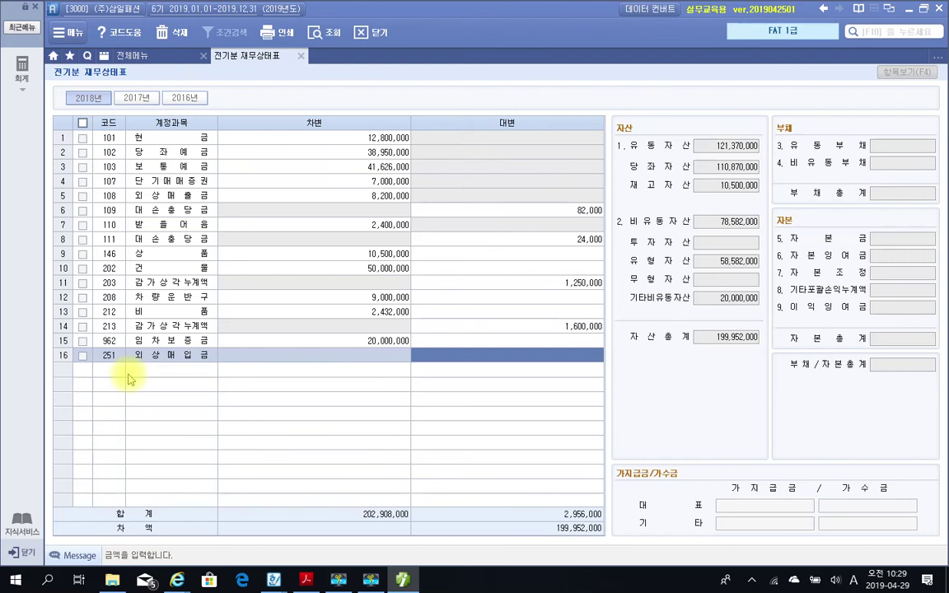
{"action": "type", "text": "44,662"}
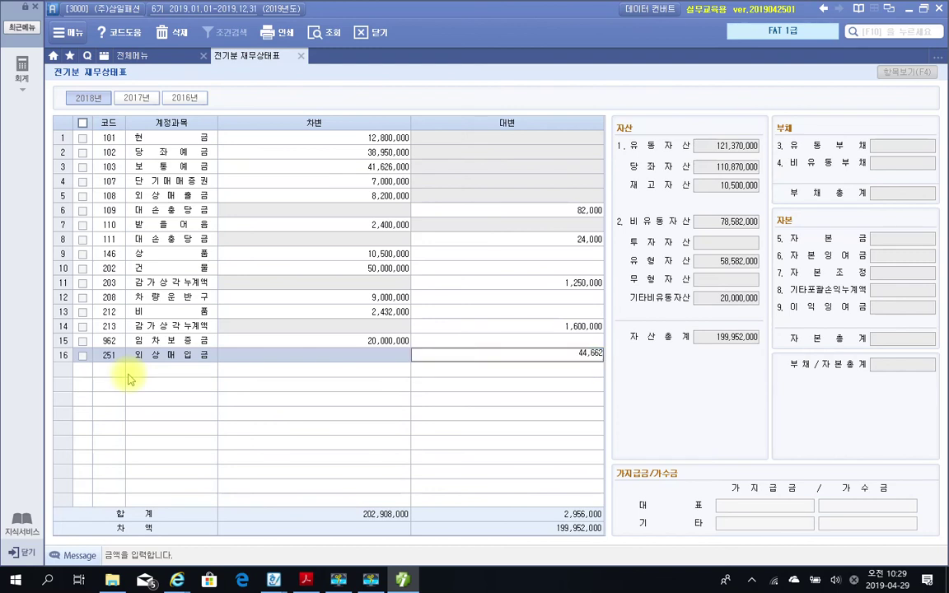
{"action": "type", "text": ",000"}
{"action": "key", "text": "Return"}
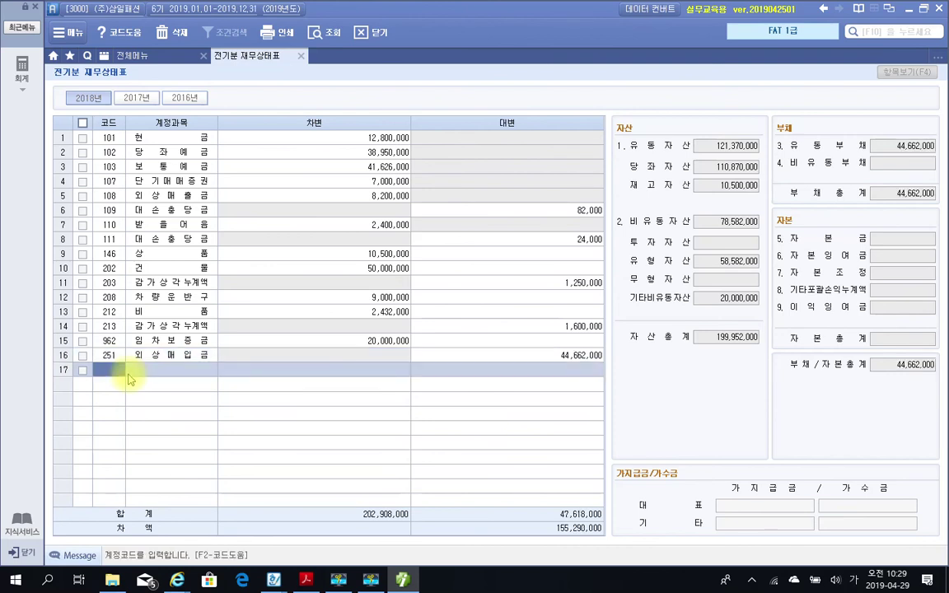
{"action": "type", "text": "253"}
{"action": "key", "text": "Return"}
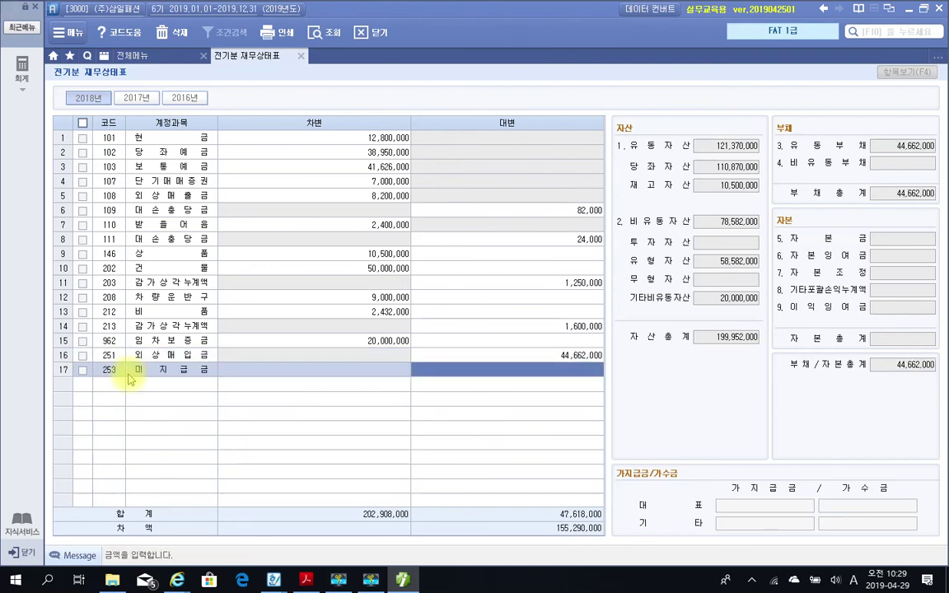
{"action": "type", "text": "50000000"}
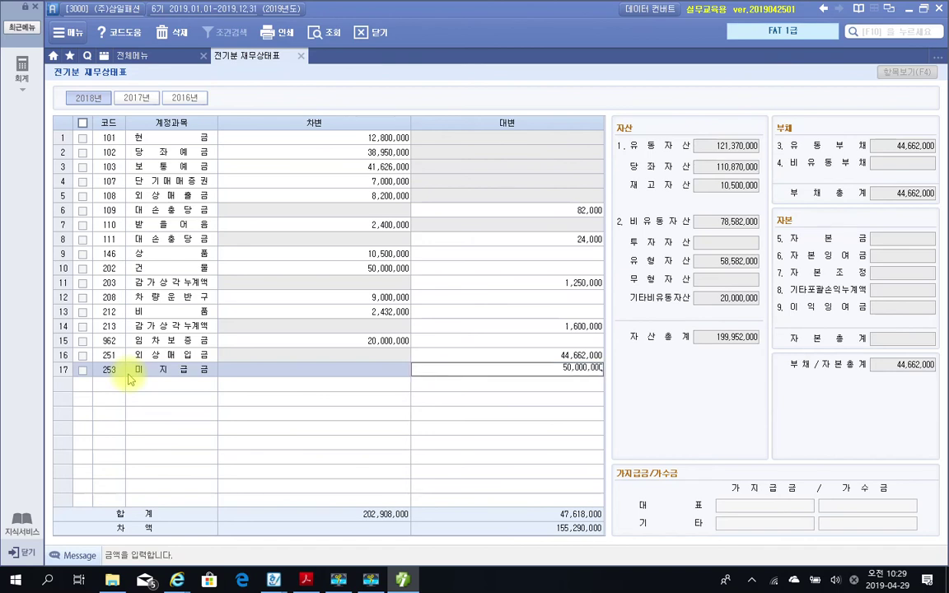
{"action": "key", "text": "Return"}
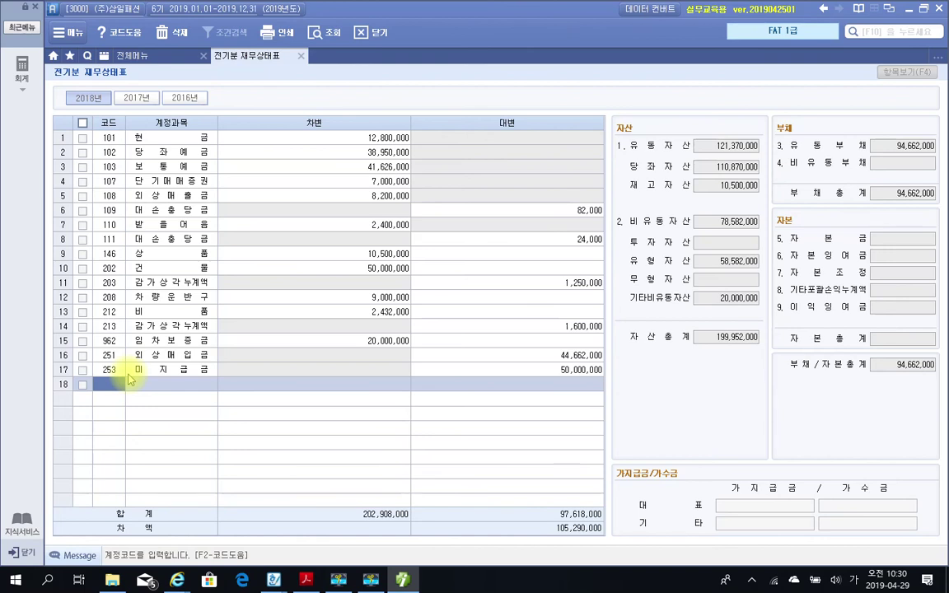
Add account 331 자본금 with a credit of 50,000,000.
{"action": "type", "text": "자본"}
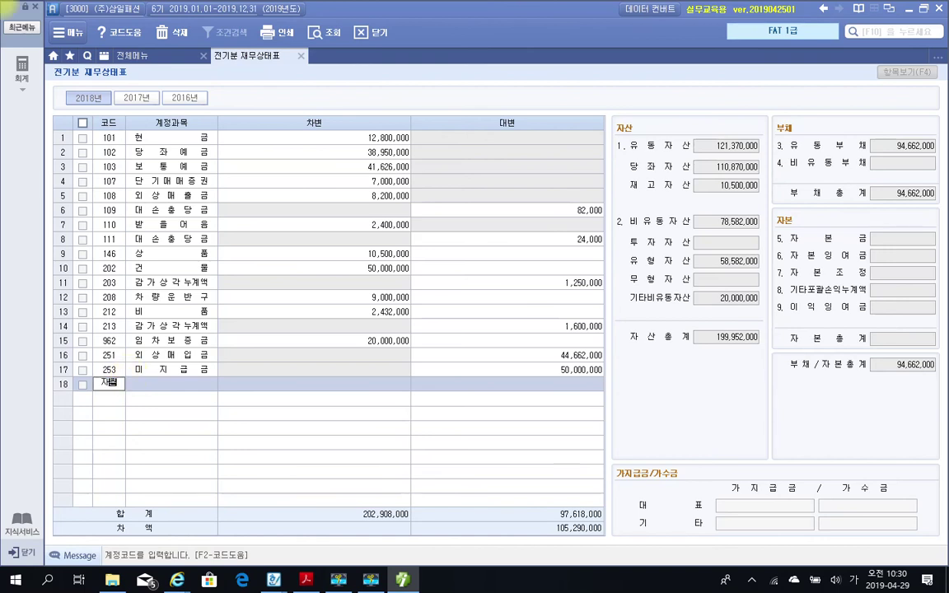
{"action": "key", "text": "Return"}
{"action": "key", "text": "Return"}
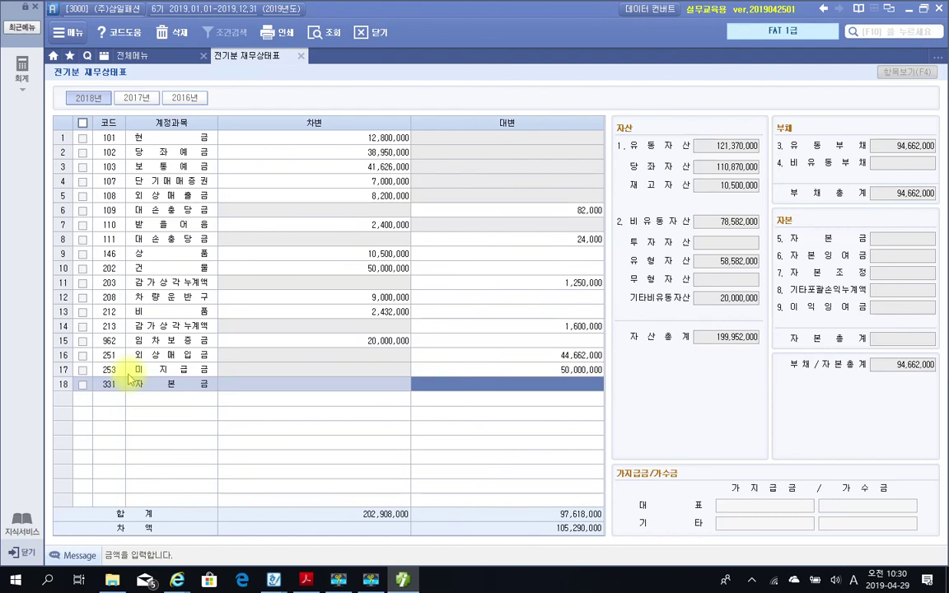
{"action": "type", "text": "50000000"}
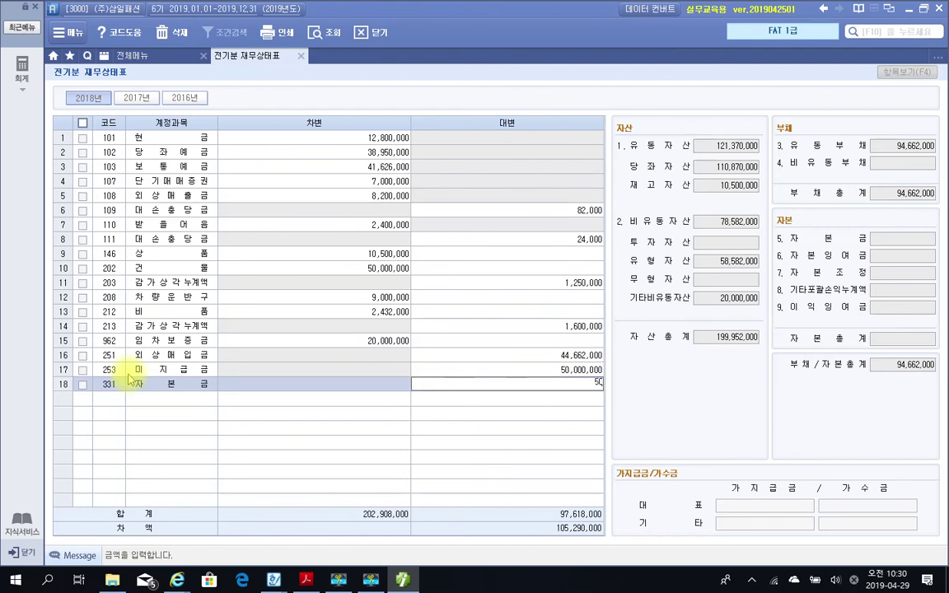
{"action": "key", "text": "Return"}
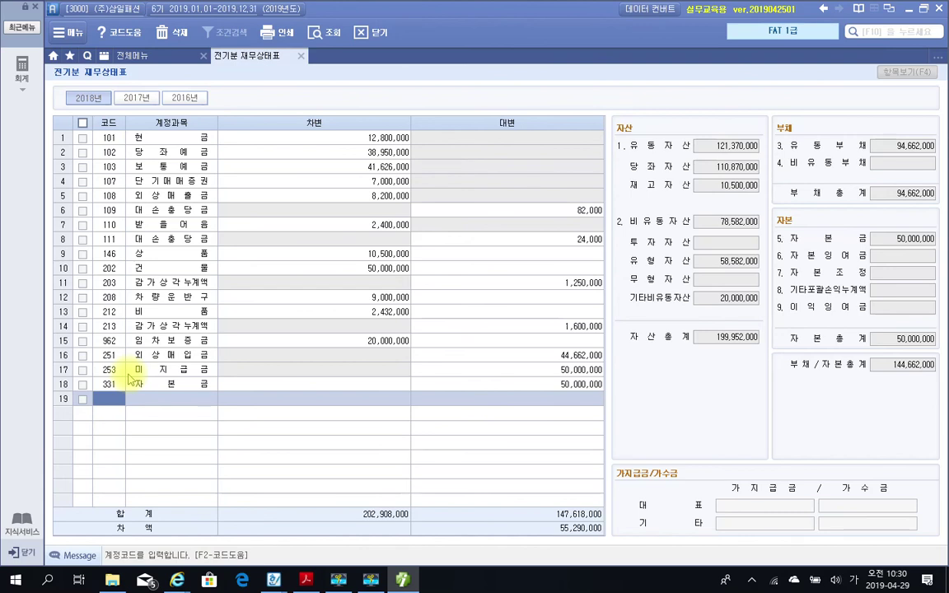
Add 351 이익준비금 in row 19 with a credit of 5,000,000.
{"action": "type", "text": "이익"}
{"action": "key", "text": "Return"}
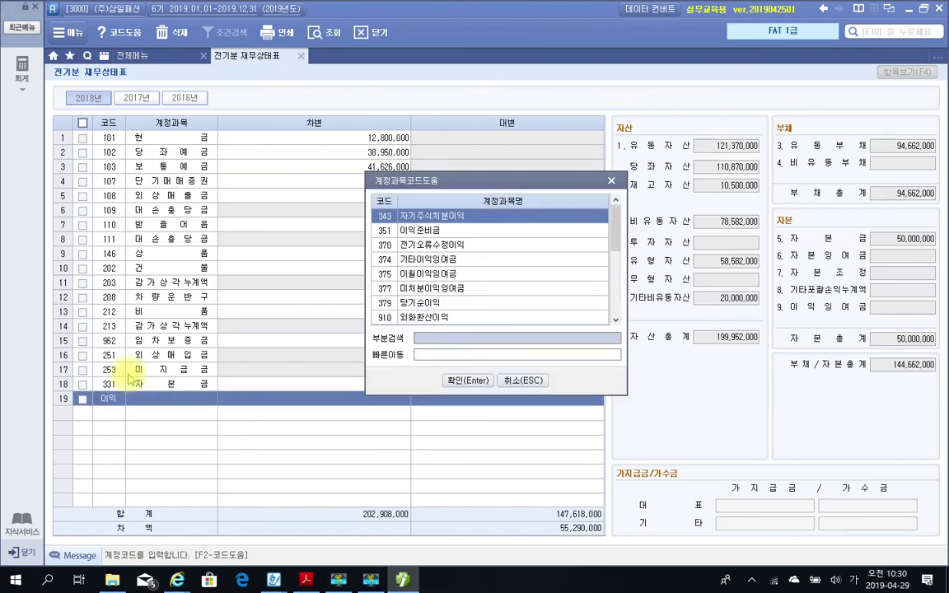
{"action": "key", "text": "Down"}
{"action": "key", "text": "Return"}
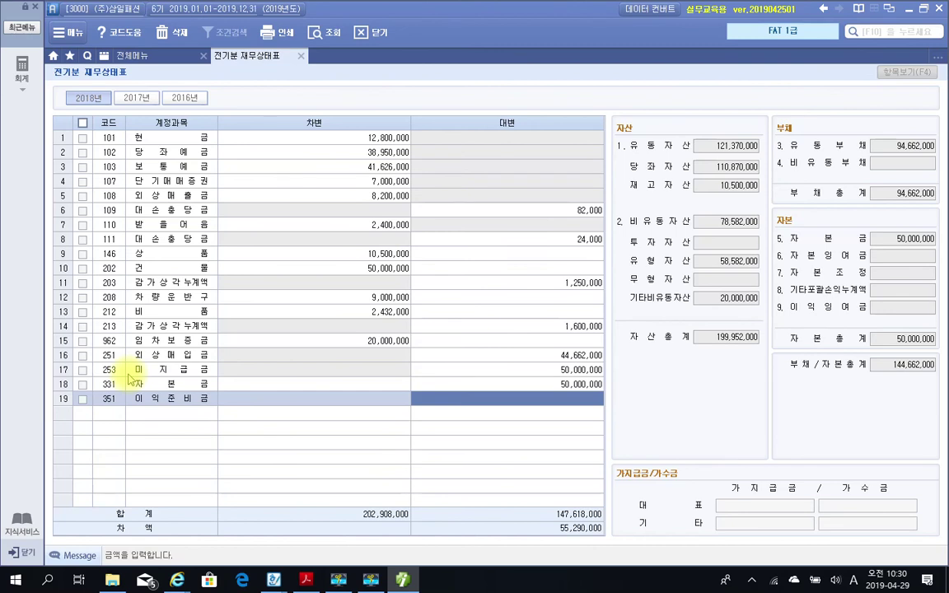
{"action": "type", "text": "5000000"}
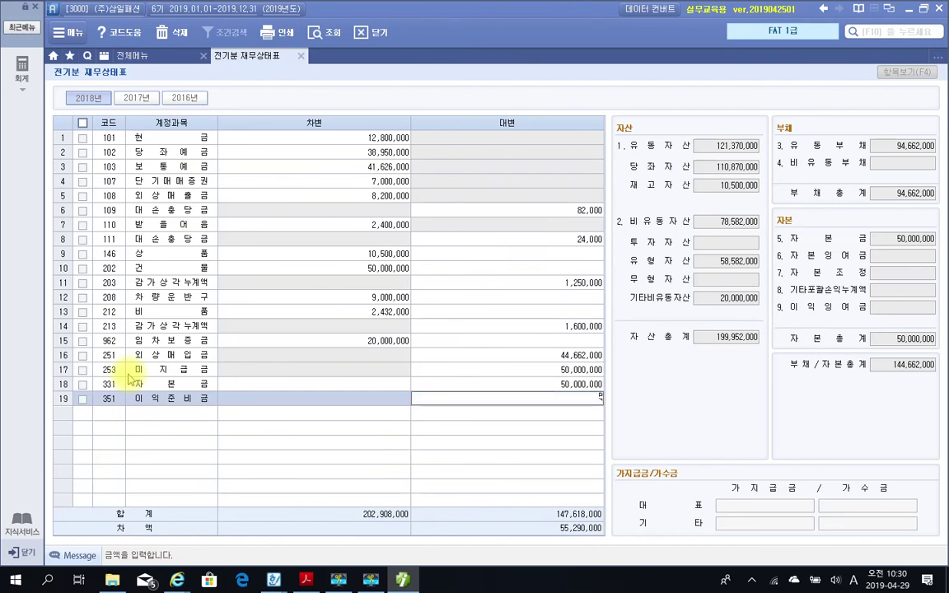
{"action": "key", "text": "Return"}
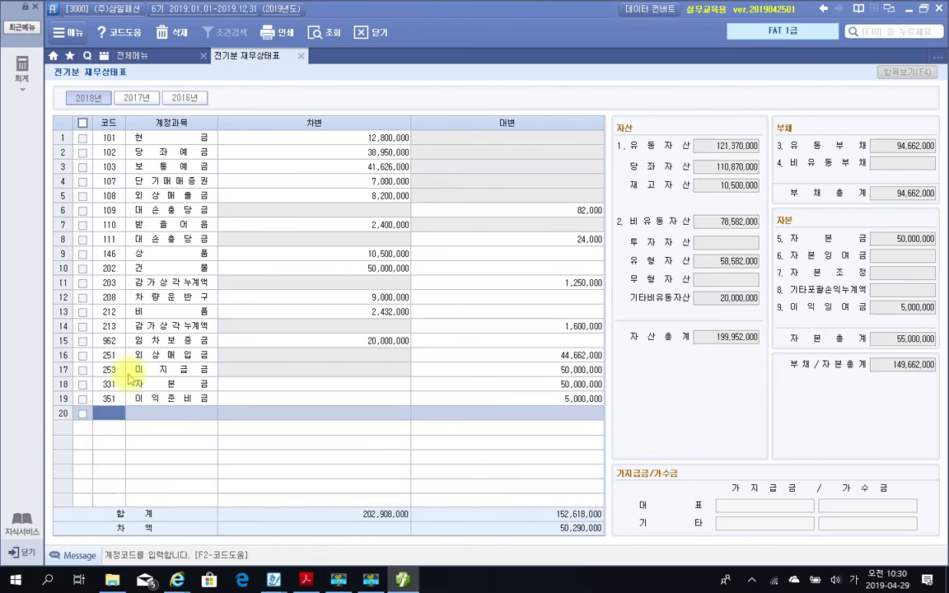
Add 377 미처분이익잉여금 in row 20 with a 50,290,000 credit, balancing both totals.
{"action": "type", "text": "미처"}
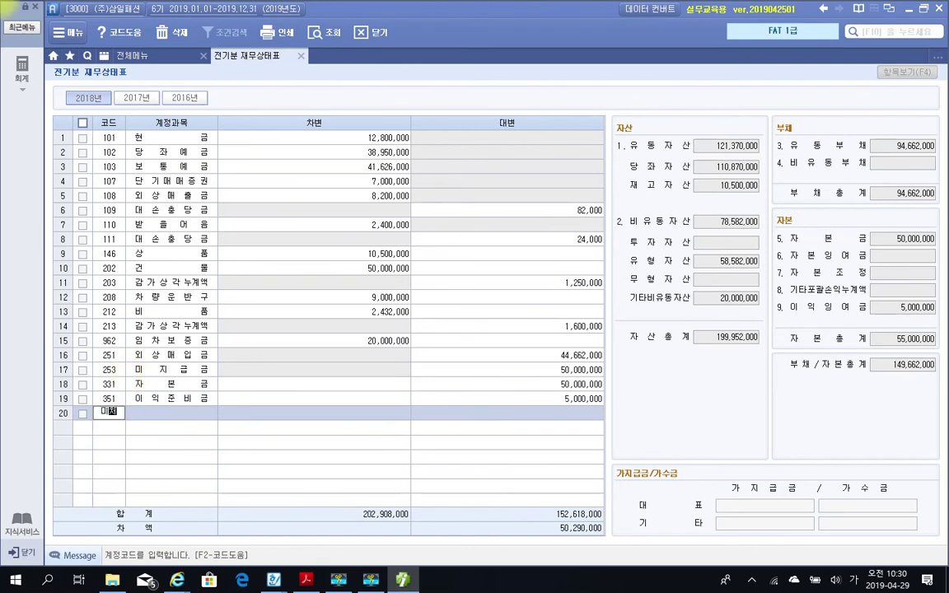
{"action": "key", "text": "Return"}
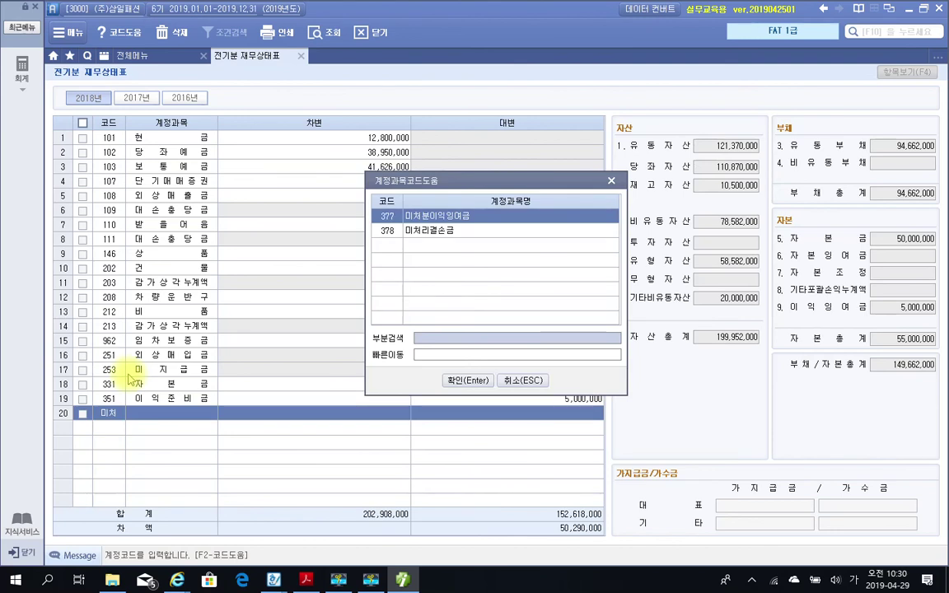
{"action": "key", "text": "Return"}
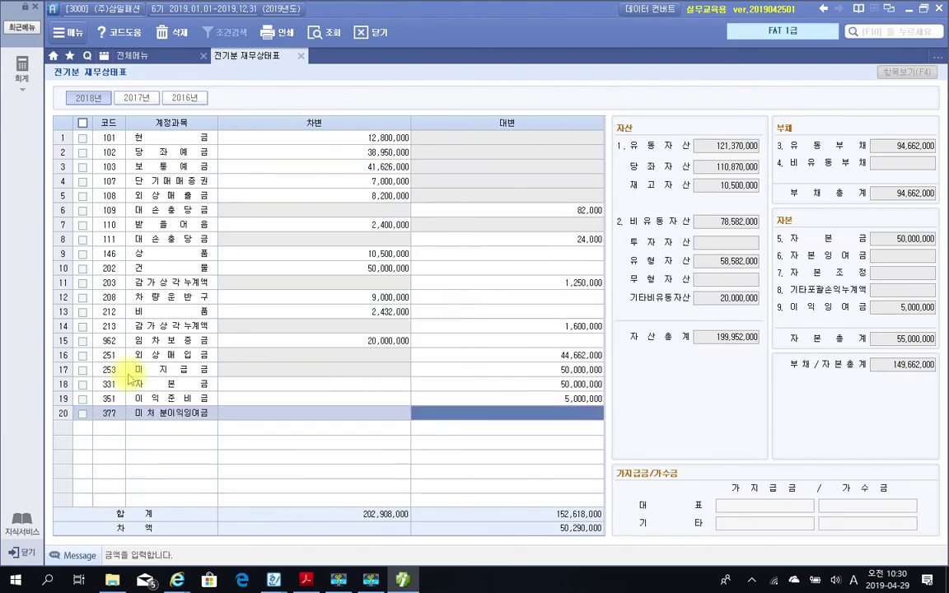
{"action": "type", "text": "50290000"}
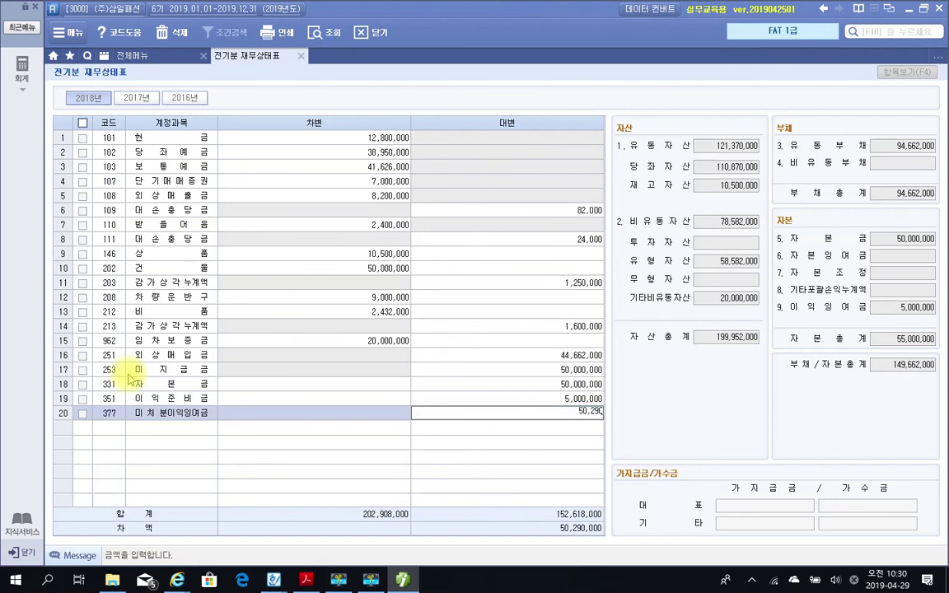
{"action": "key", "text": "Return"}
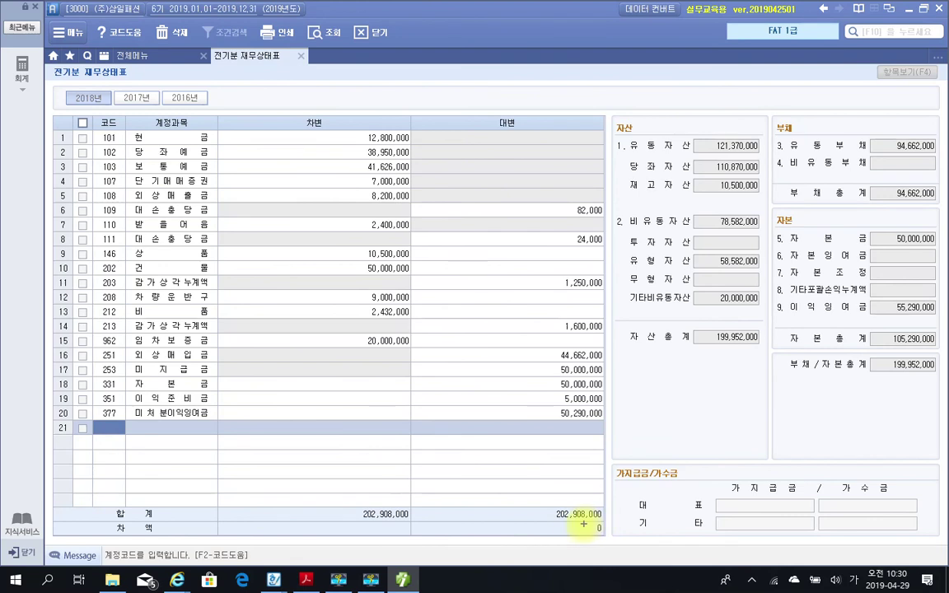
{"action": "left_click", "coordinate": [576, 528]}
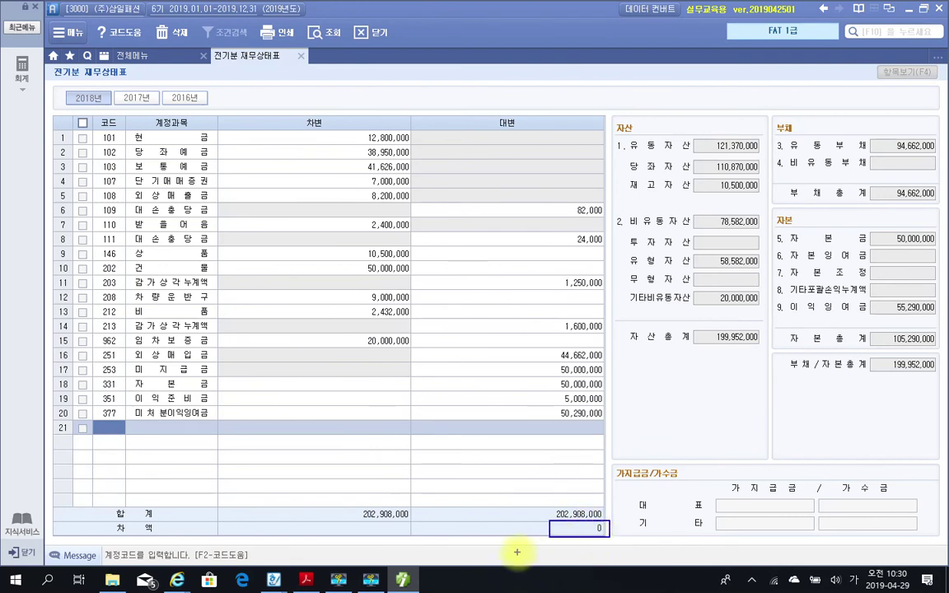
{"action": "mouse_move", "coordinate": [324, 499]}
{"action": "left_mouse_down"}
{"action": "mouse_move", "coordinate": [371, 518]}
{"action": "mouse_move", "coordinate": [624, 522]}
{"action": "left_mouse_up"}
{"action": "left_click_drag", "start_coordinate": [697, 324], "coordinate": [770, 353]}
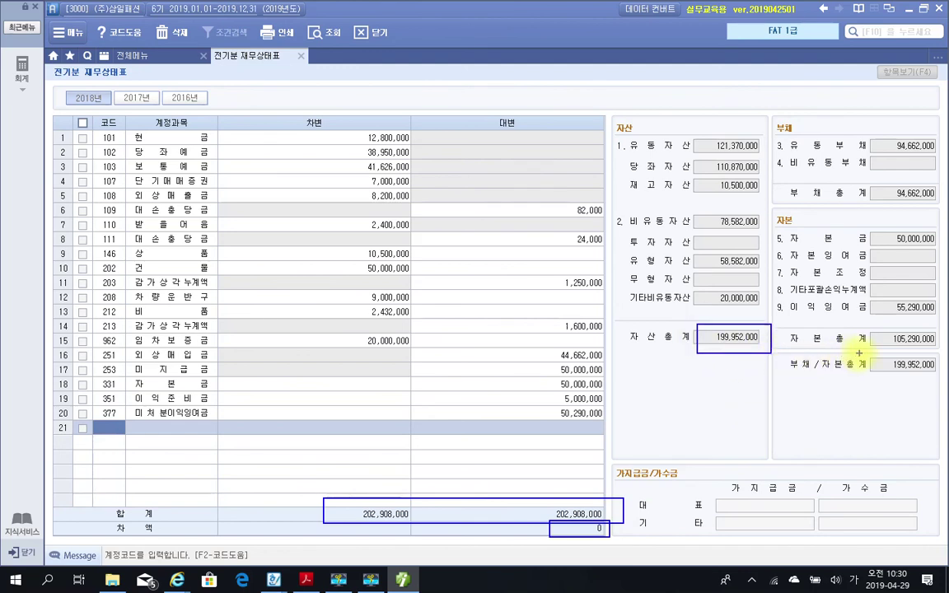
{"action": "left_click_drag", "start_coordinate": [861, 354], "coordinate": [939, 379]}
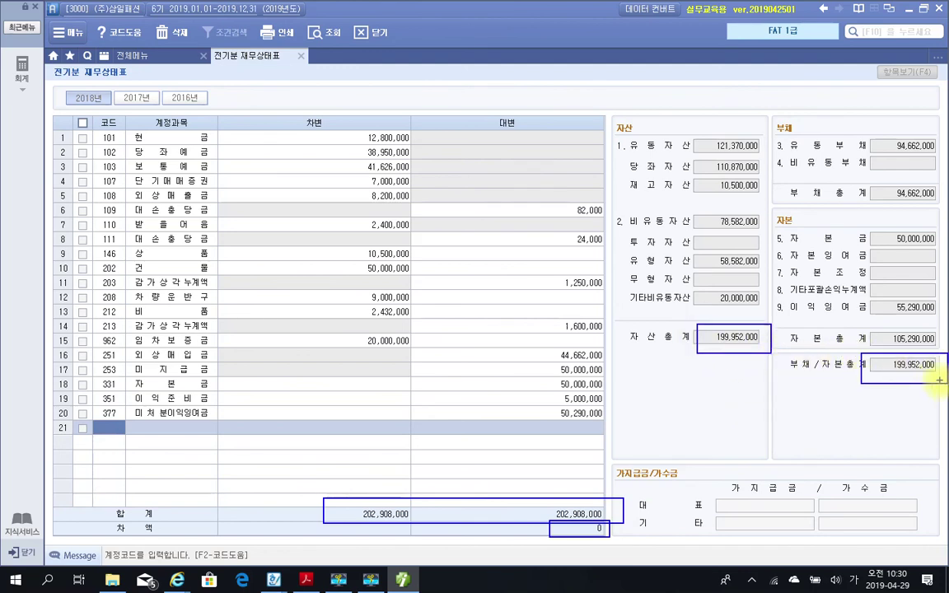
{"action": "mouse_move", "coordinate": [726, 359]}
{"action": "left_mouse_down"}
{"action": "mouse_move", "coordinate": [728, 370]}
{"action": "mouse_move", "coordinate": [840, 441]}
{"action": "mouse_move", "coordinate": [904, 403]}
{"action": "mouse_move", "coordinate": [904, 391]}
{"action": "left_mouse_up"}
{"action": "mouse_move", "coordinate": [903, 392]}
{"action": "left_mouse_down"}
{"action": "mouse_move", "coordinate": [888, 405]}
{"action": "mouse_move", "coordinate": [919, 404]}
{"action": "left_mouse_up"}
{"action": "mouse_move", "coordinate": [731, 353]}
{"action": "left_mouse_down"}
{"action": "mouse_move", "coordinate": [706, 369]}
{"action": "mouse_move", "coordinate": [736, 373]}
{"action": "left_mouse_up"}
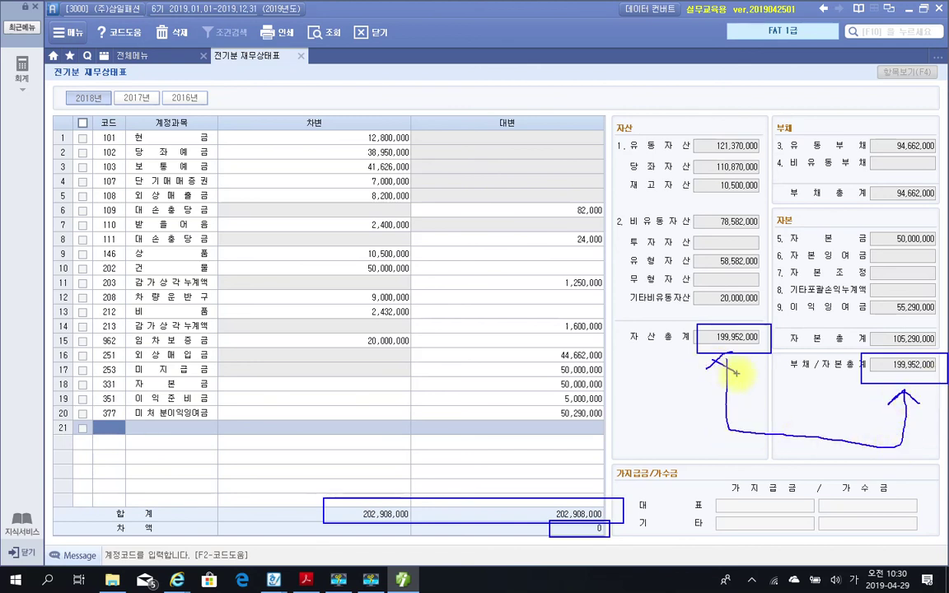
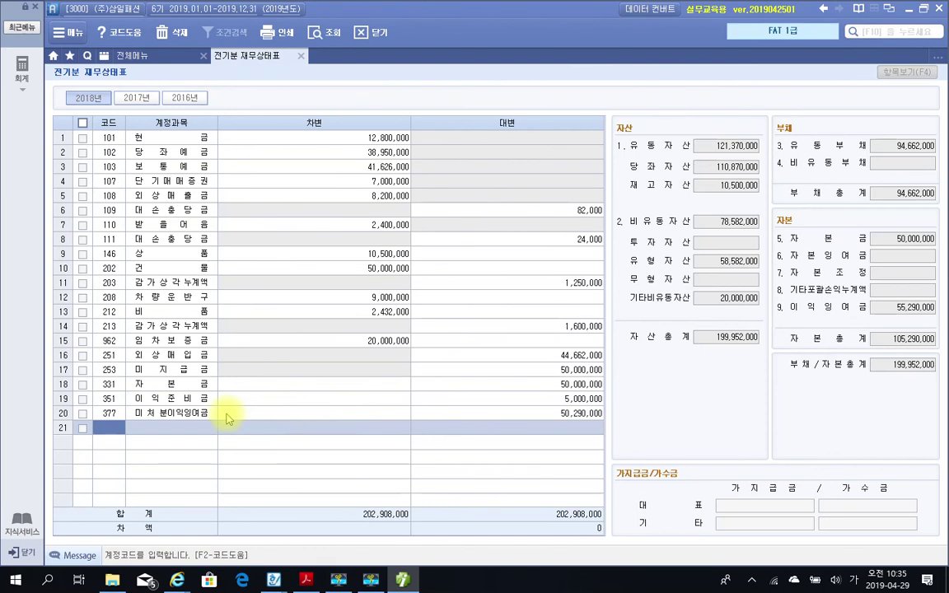
Move up from empty row 21 to row 20's account code cell (377).
{"action": "key", "text": "Up"}
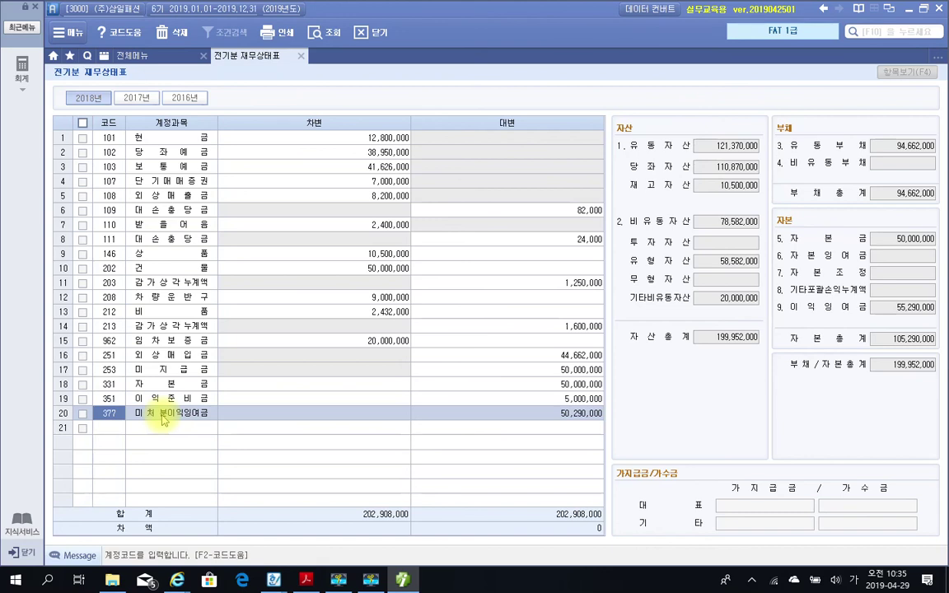
{"action": "left_click", "coordinate": [142, 414]}
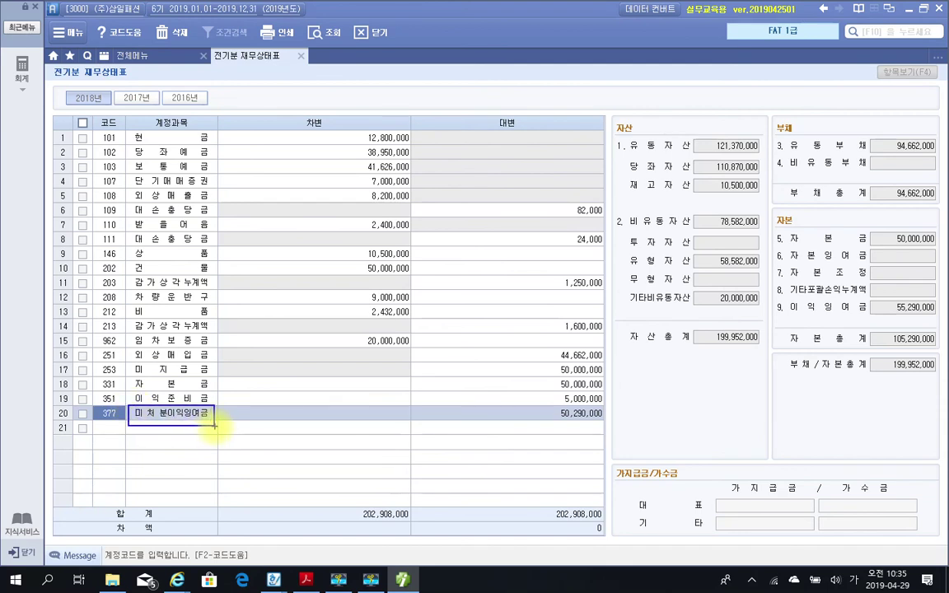
{"action": "left_click_drag", "start_coordinate": [59, 88], "coordinate": [110, 111]}
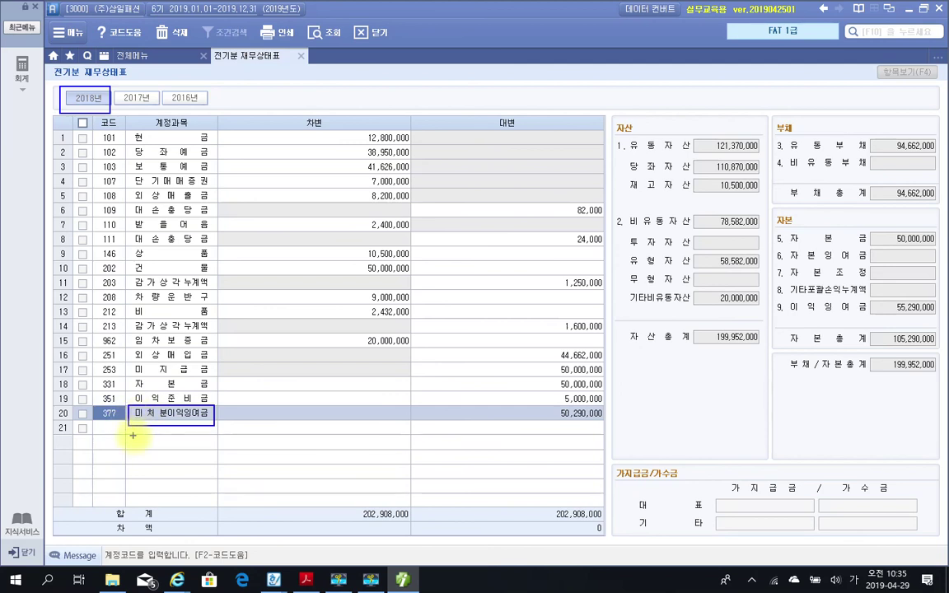
{"action": "key", "text": "Escape"}
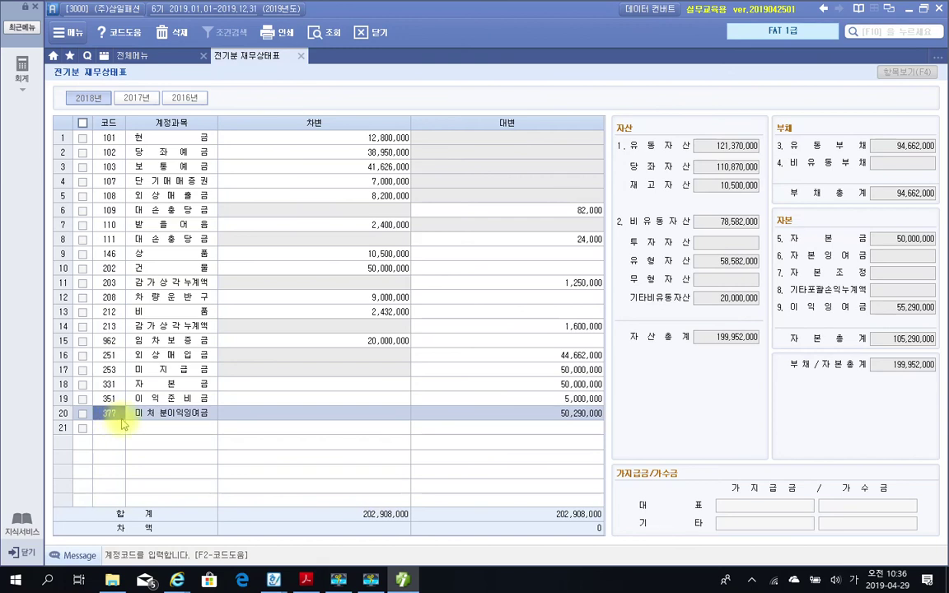
Look up 이월 and change row 20's account to 375 이월이익잉여금, keeping the 50,290,000 credit.
{"action": "type", "text": "미"}
{"action": "type", "text": "월"}
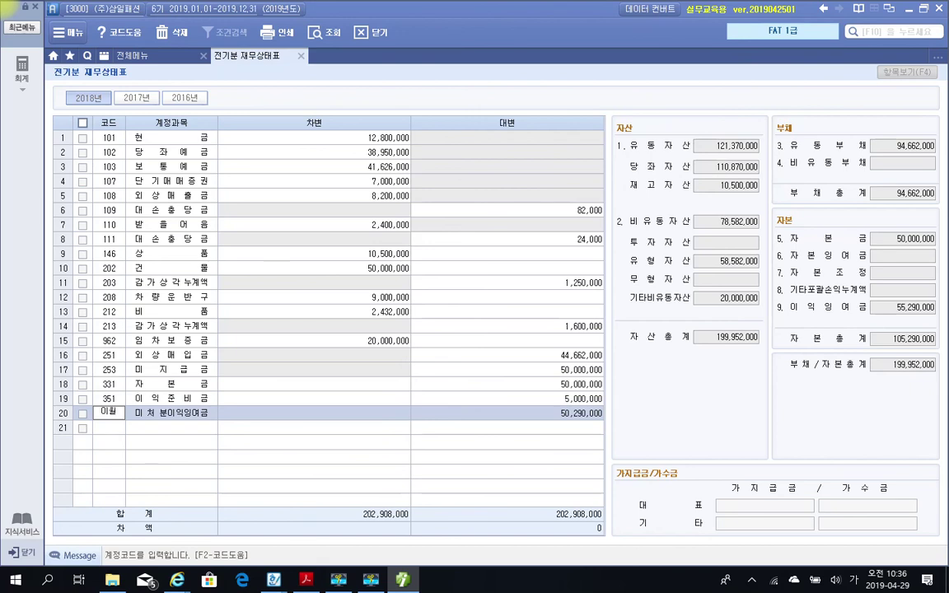
{"action": "key", "text": "Return"}
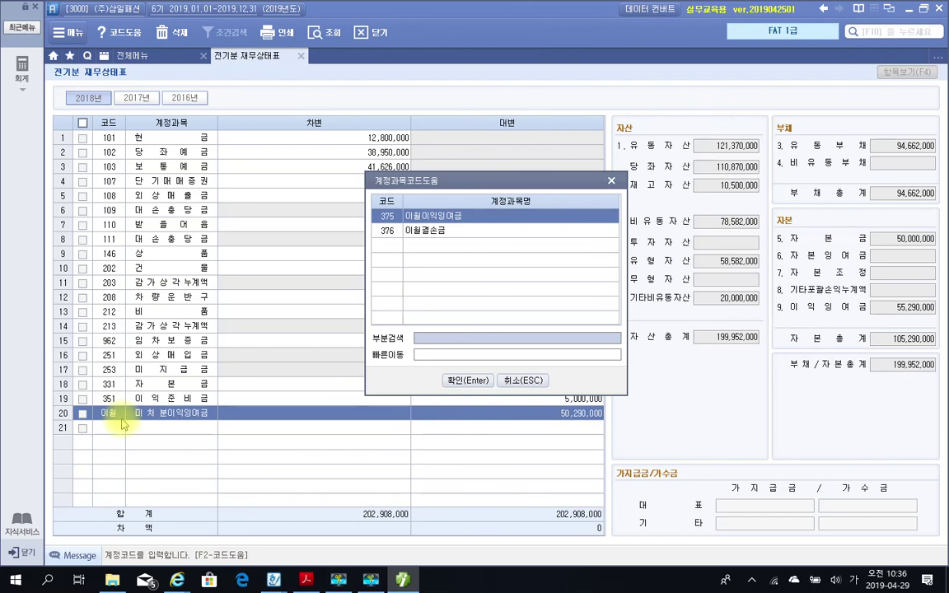
{"action": "key", "text": "Return"}
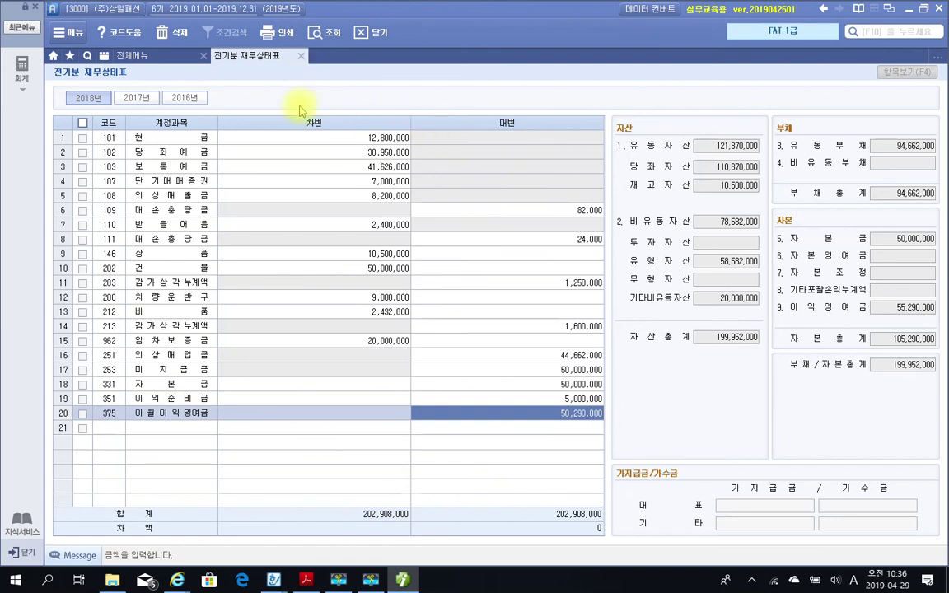
{"action": "mouse_move", "coordinate": [399, 581]}
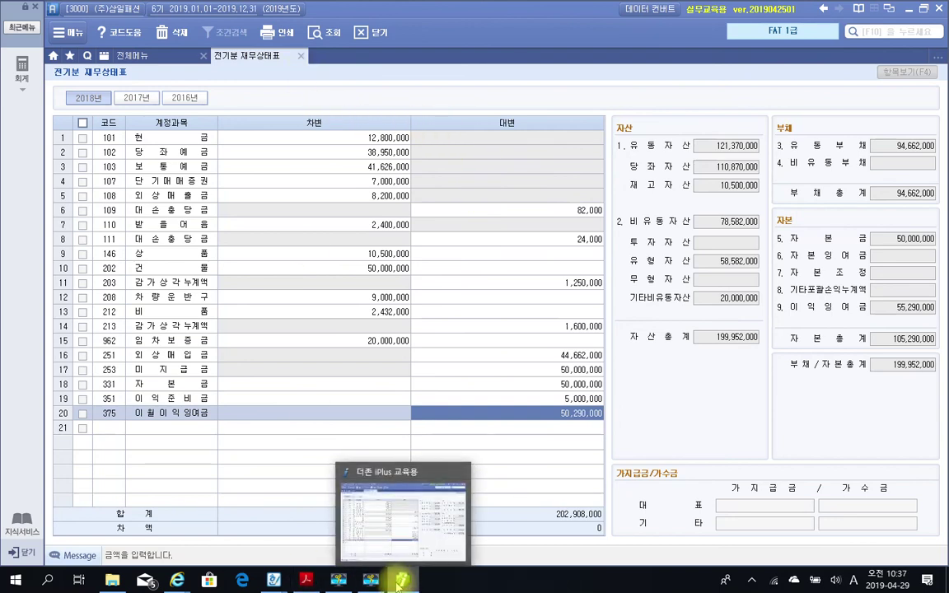
{"action": "left_click", "coordinate": [370, 577]}
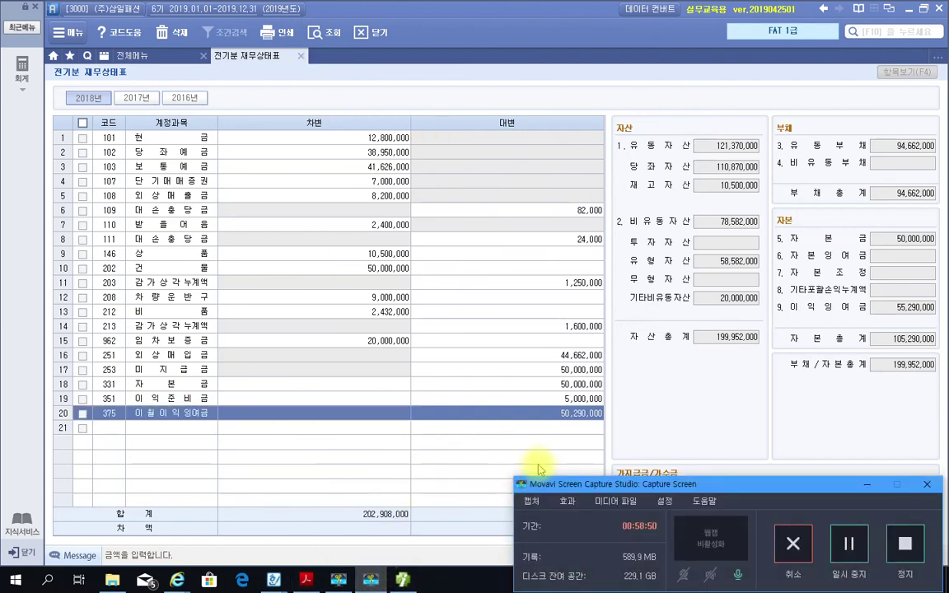